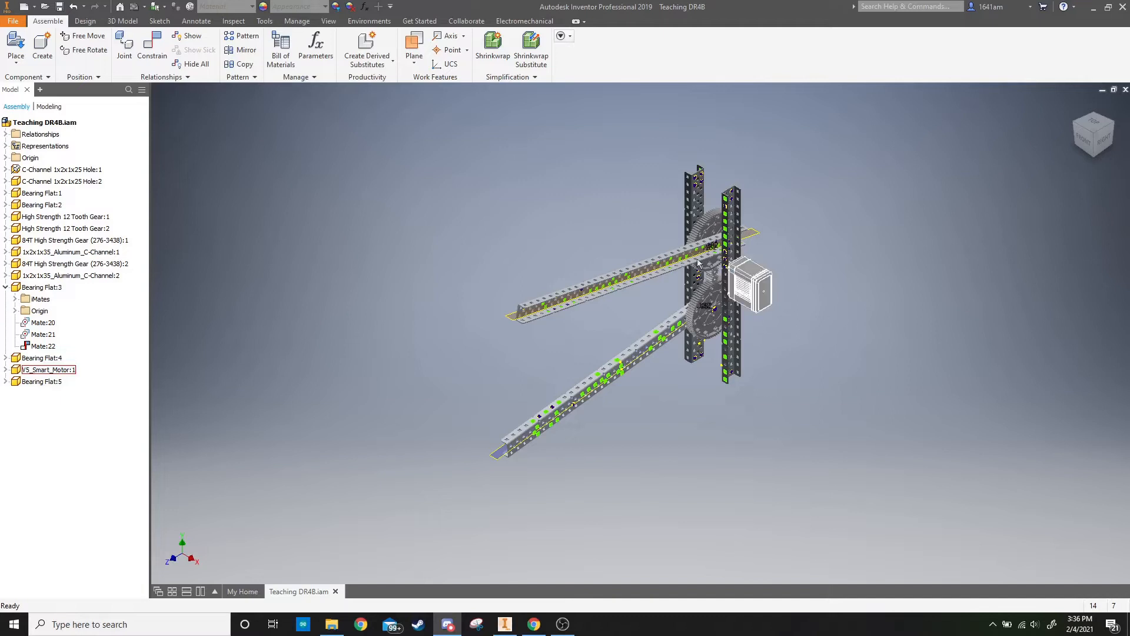
Step: Try duplicating the whole lift by copying all its components and pasting them beside the original, and undo the paste
left_click_drag(1085, 143, 1076, 153)
left_click(1084, 139)
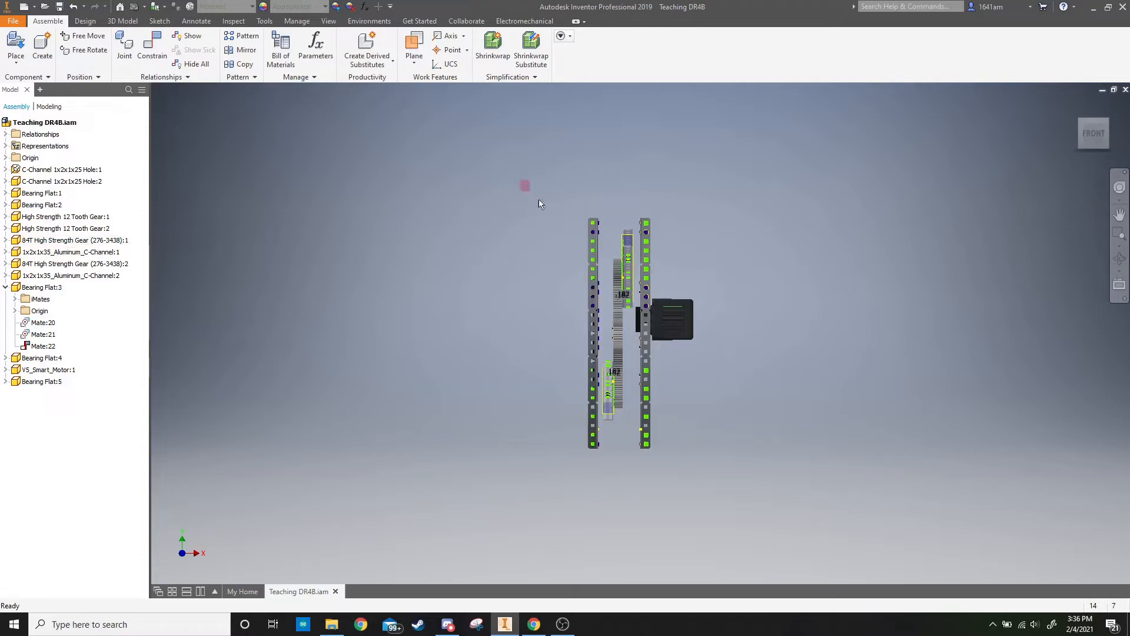
left_click_drag(534, 195, 678, 524)
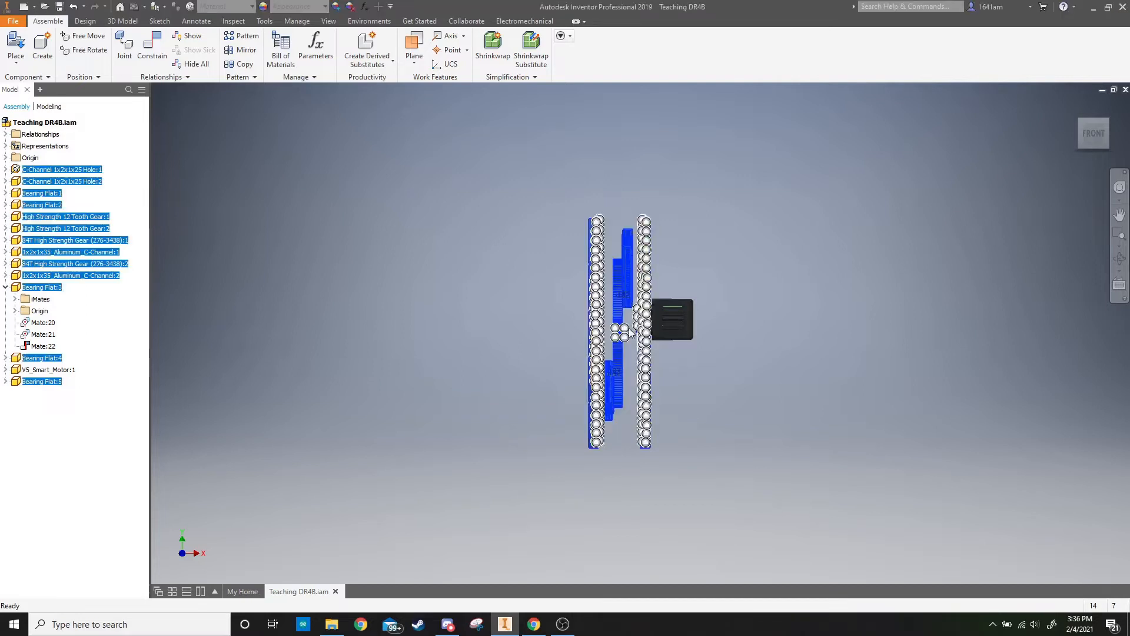
left_click(701, 205)
left_click_drag(670, 232, 536, 456)
left_click_drag(577, 500, 595, 495)
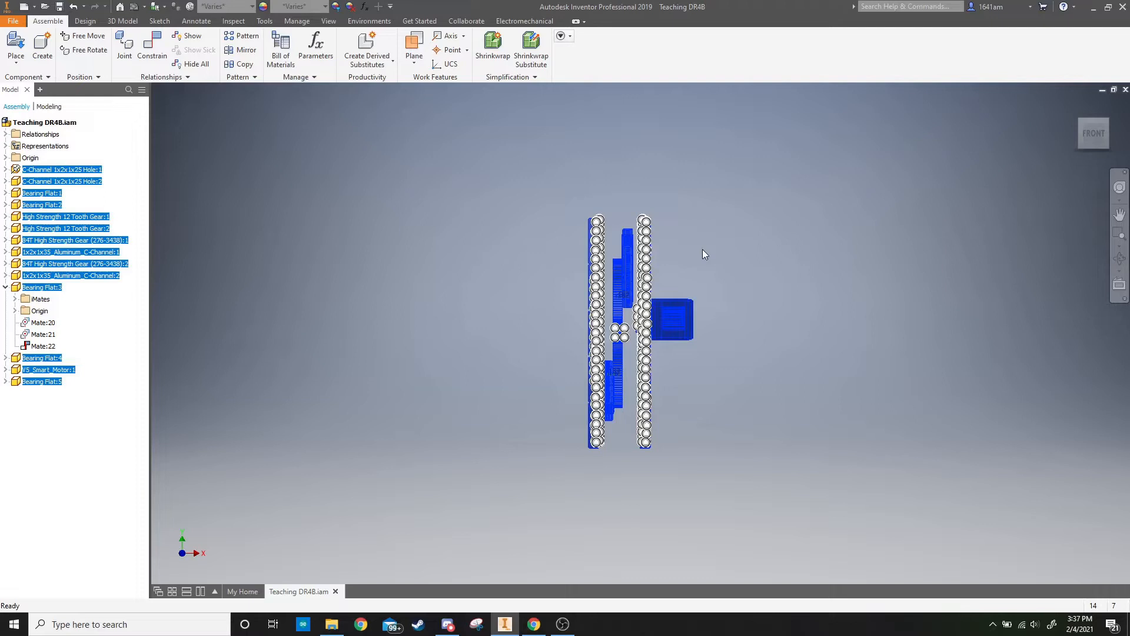
left_click(799, 322)
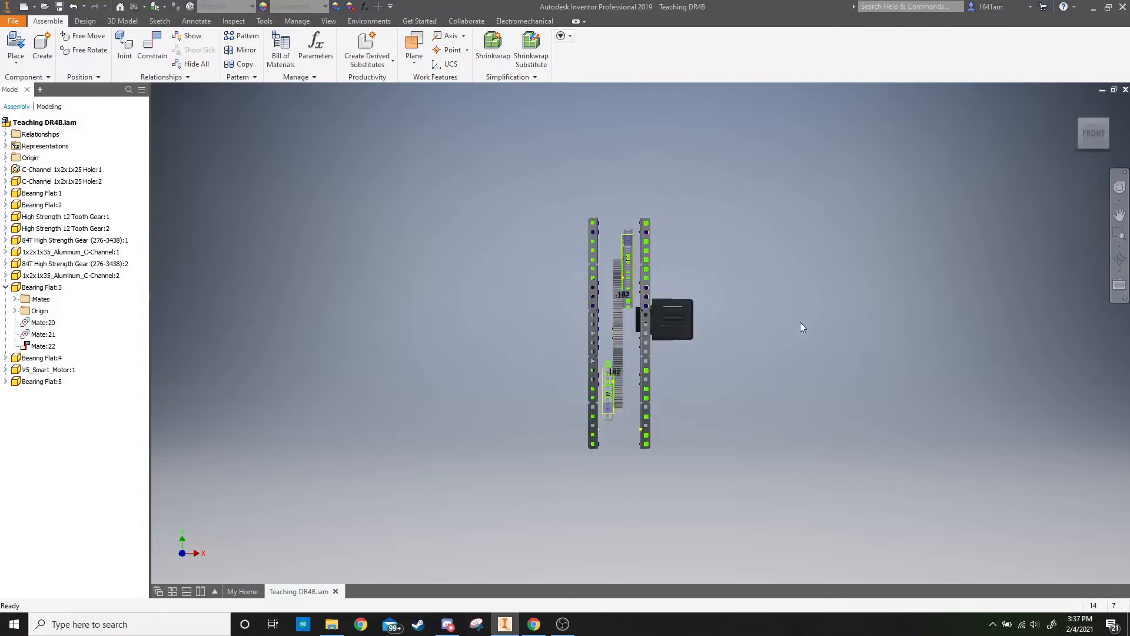
key("ctrl+v")
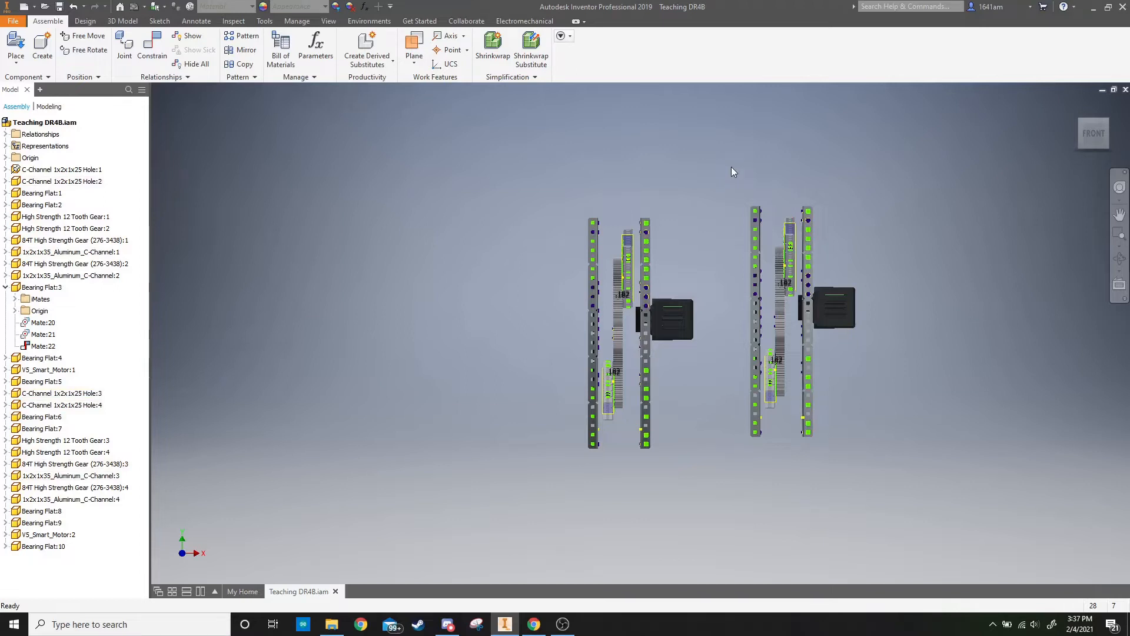
key("ctrl+z")
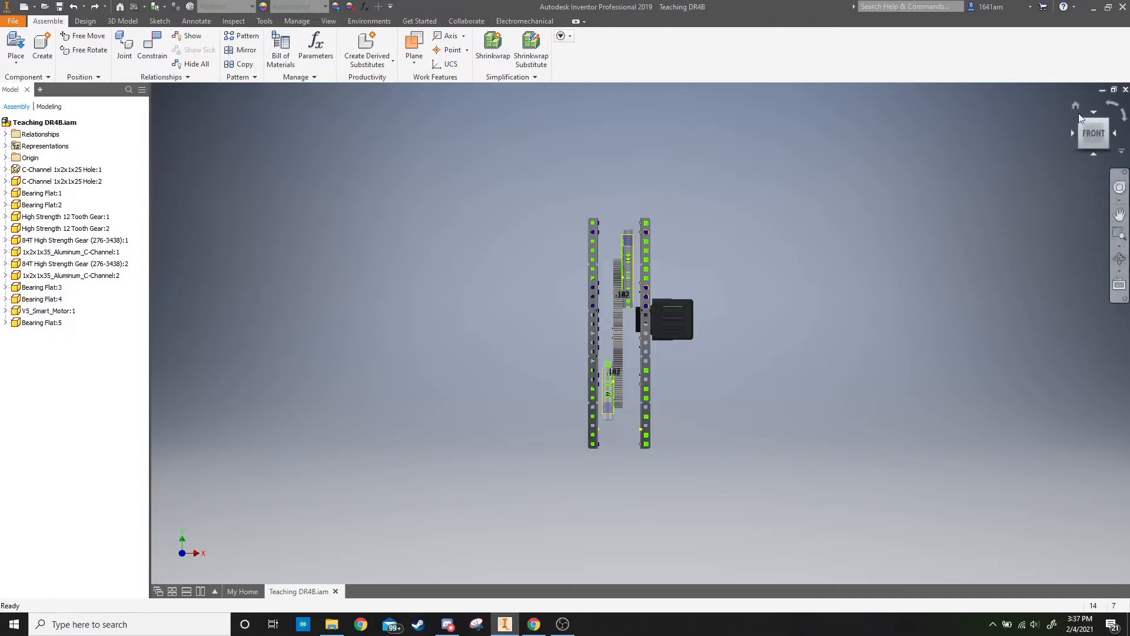
Step: Start a component mirror with all the lift's C-channels, bearing flats, gears and the V5 Smart Motor selected
left_click(1077, 107)
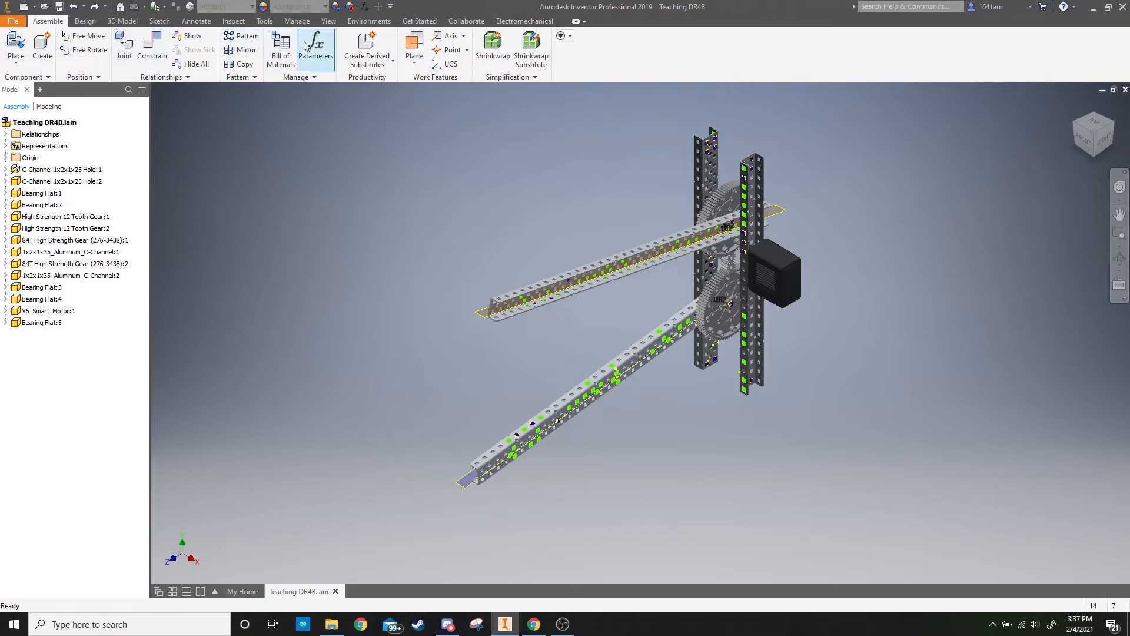
left_click(239, 51)
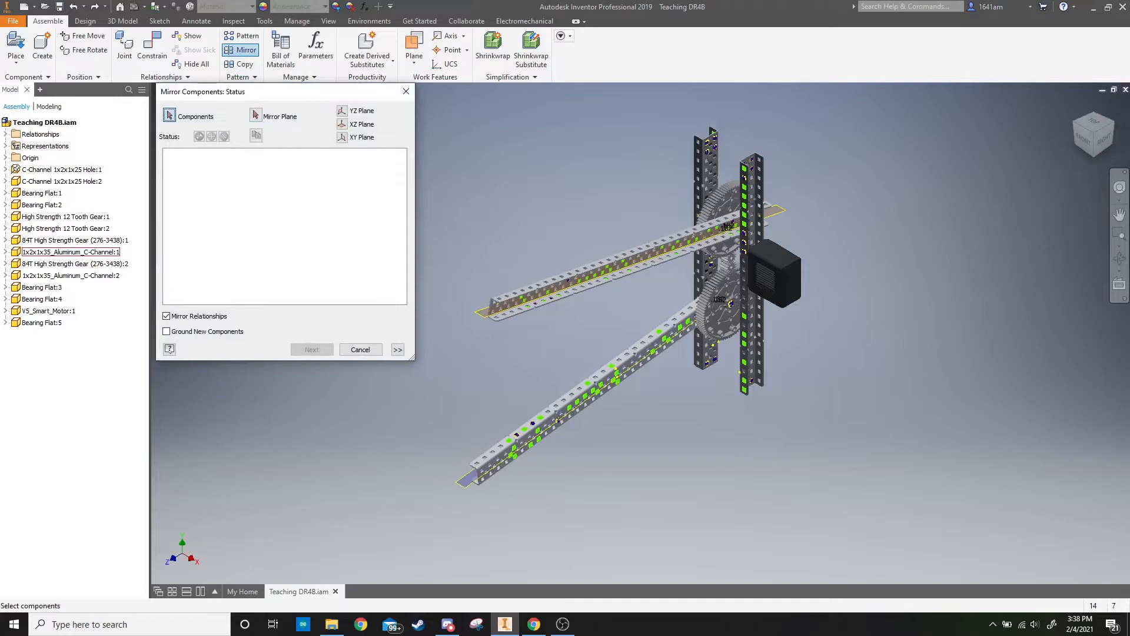
left_click(80, 171)
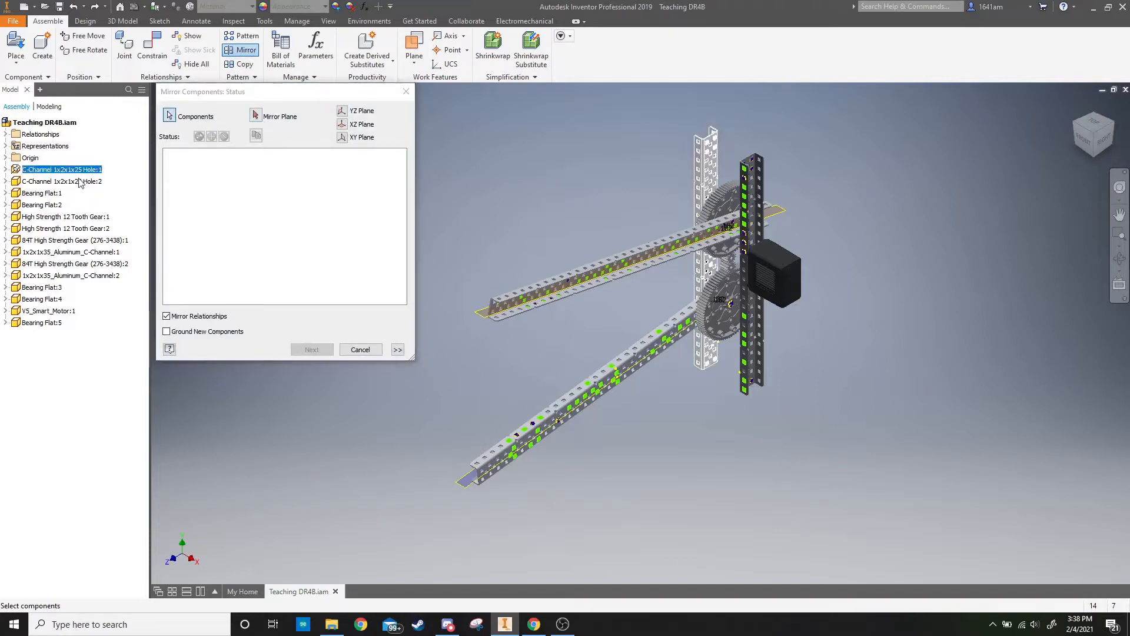
left_click(69, 182)
left_click(53, 194)
left_click(53, 205)
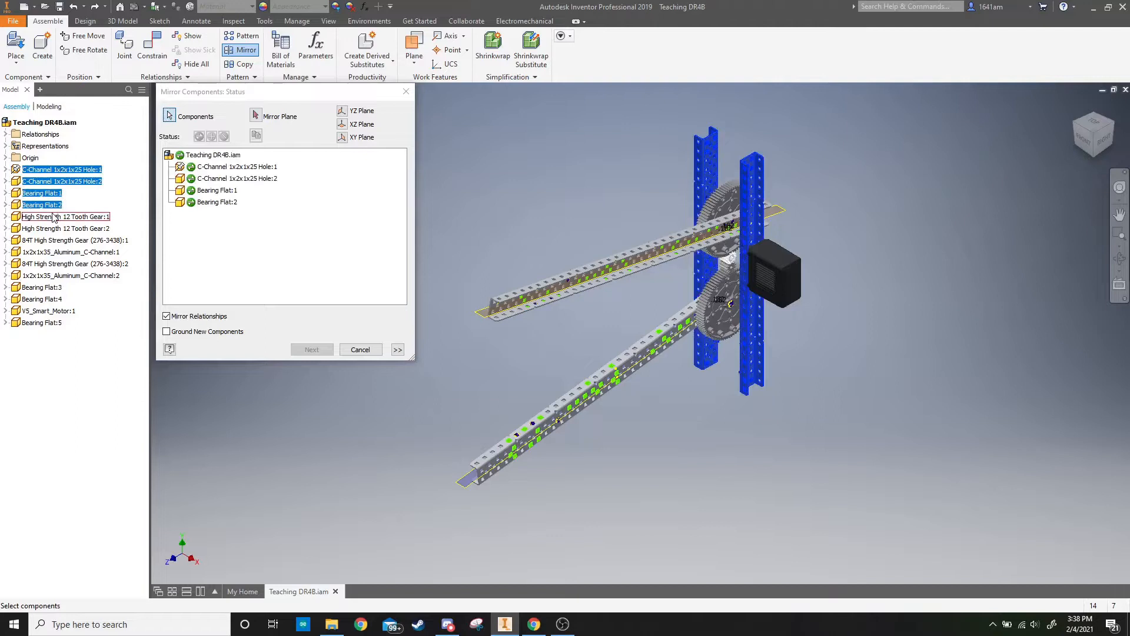
left_click(53, 217)
left_click(53, 229)
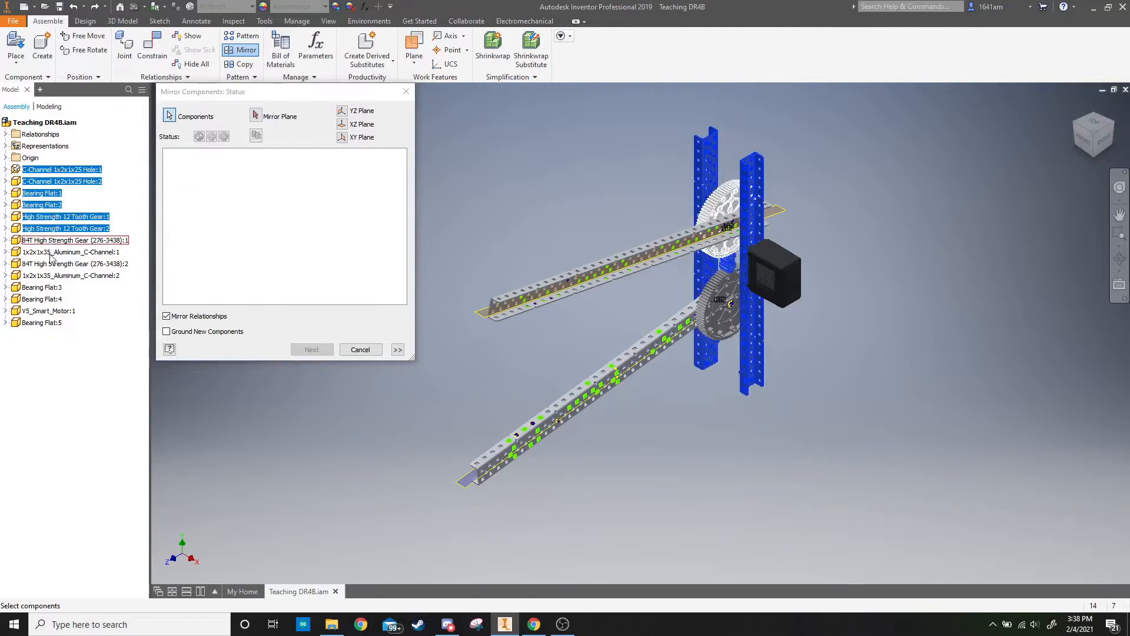
left_click(53, 252)
left_click(56, 263)
left_click(58, 277)
left_click(53, 288)
left_click(53, 300)
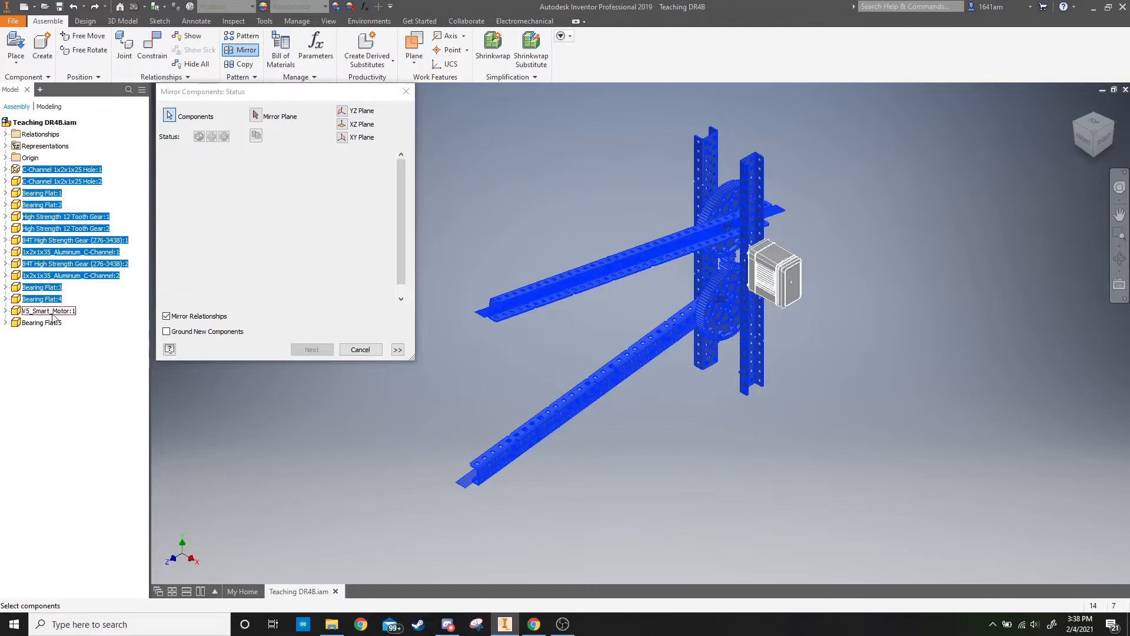
left_click(51, 324)
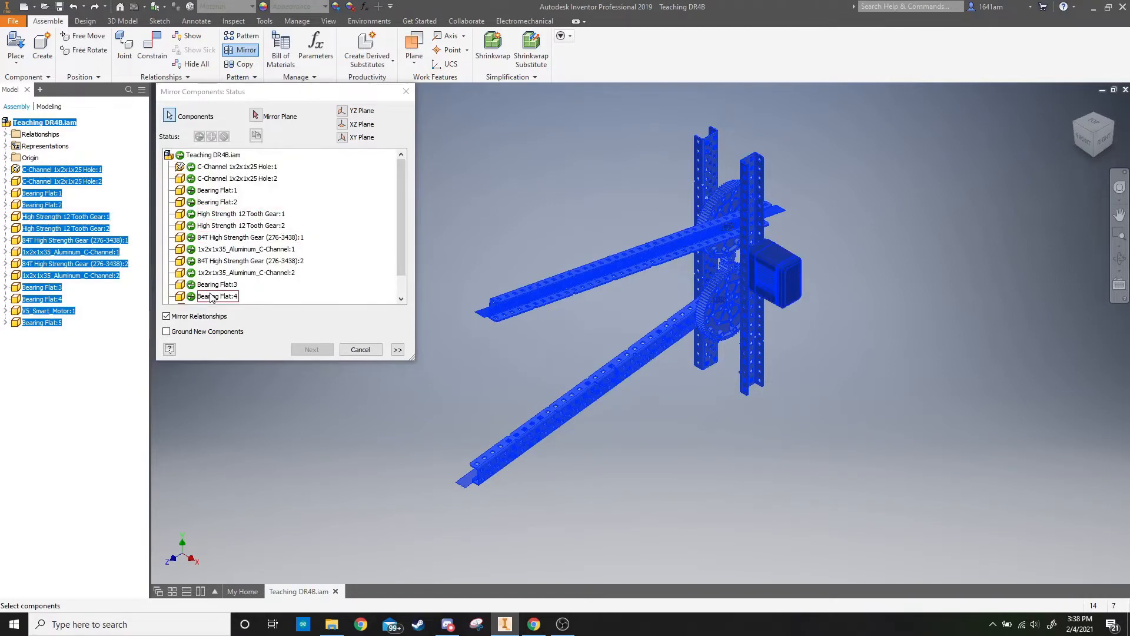
Step: Use the assembly's origin YZ plane as the mirror plane and proceed to the mirrored file names
left_click(256, 116)
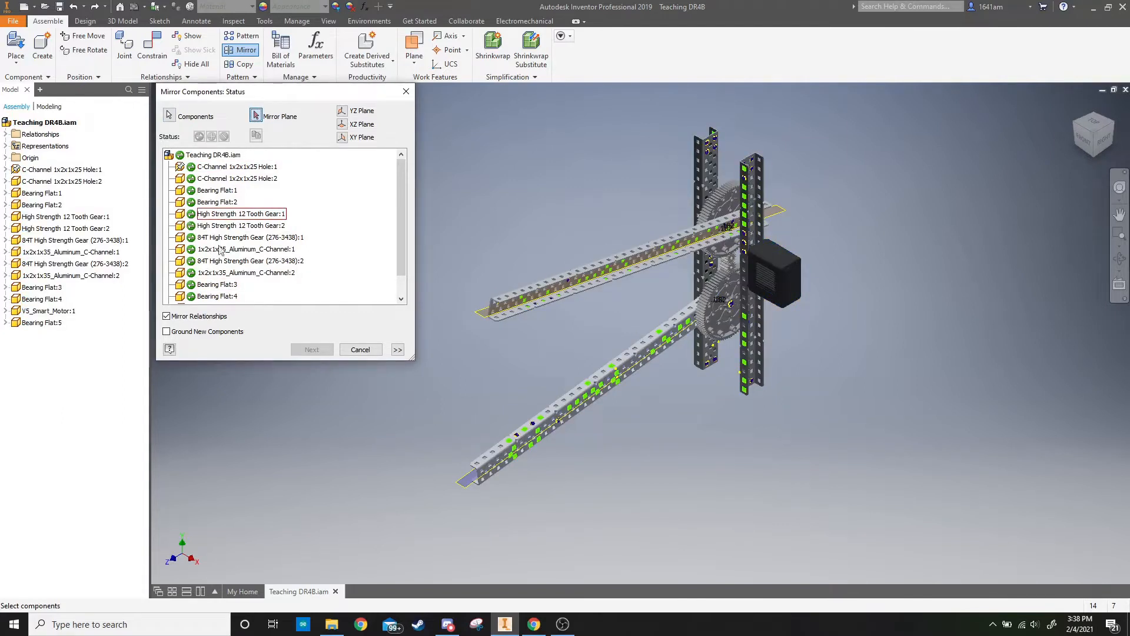
left_click(6, 158)
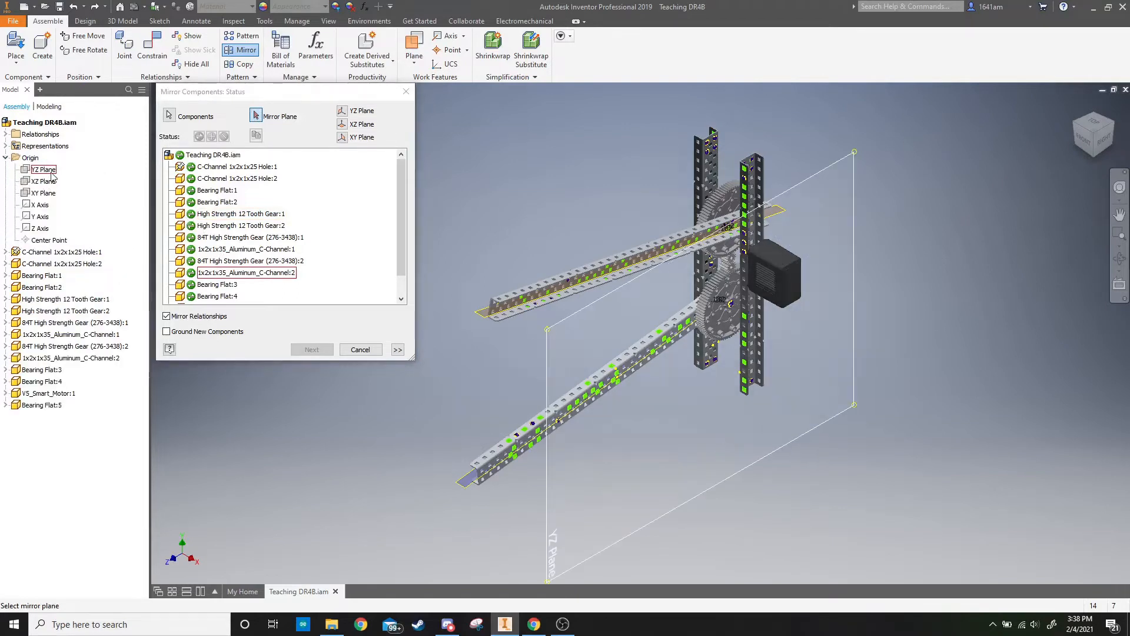
left_click(1084, 140)
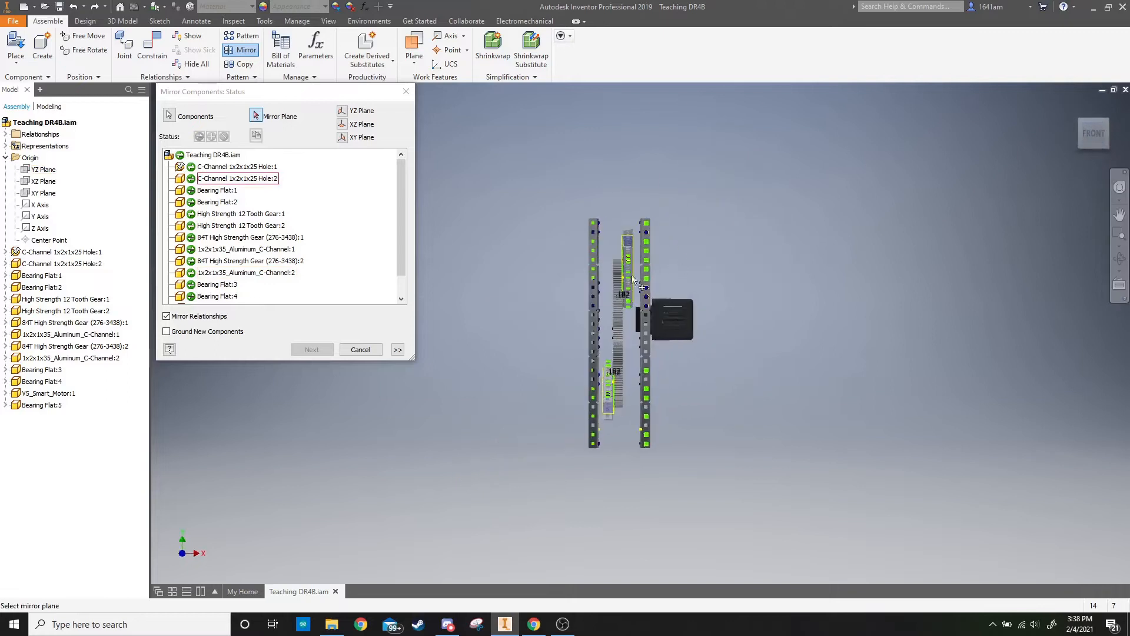
left_click(42, 171)
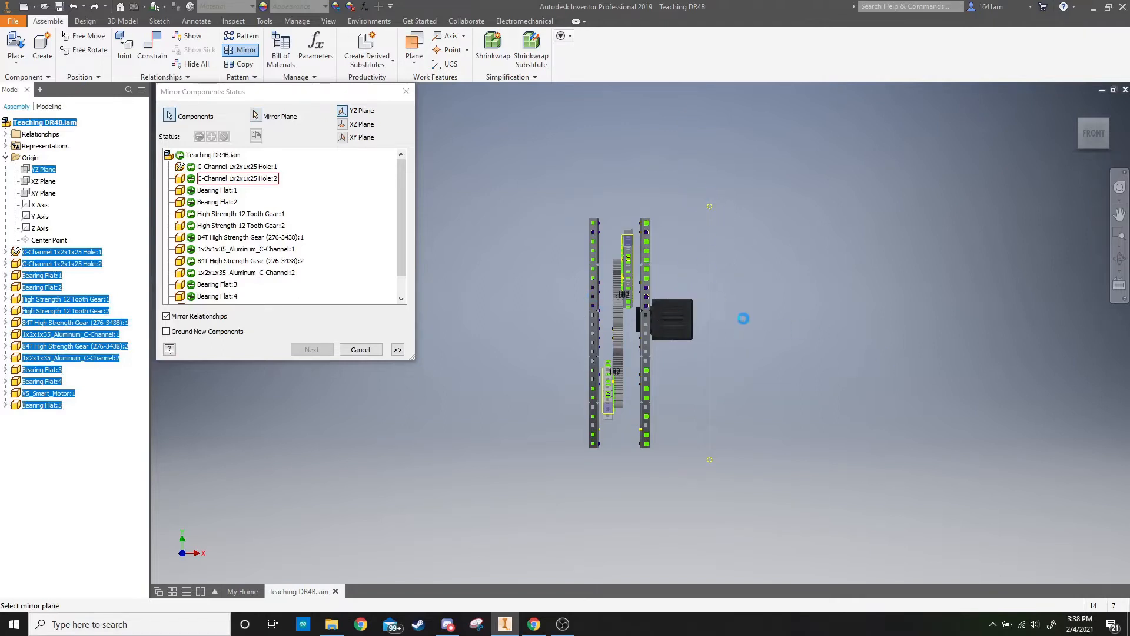
left_click(709, 347)
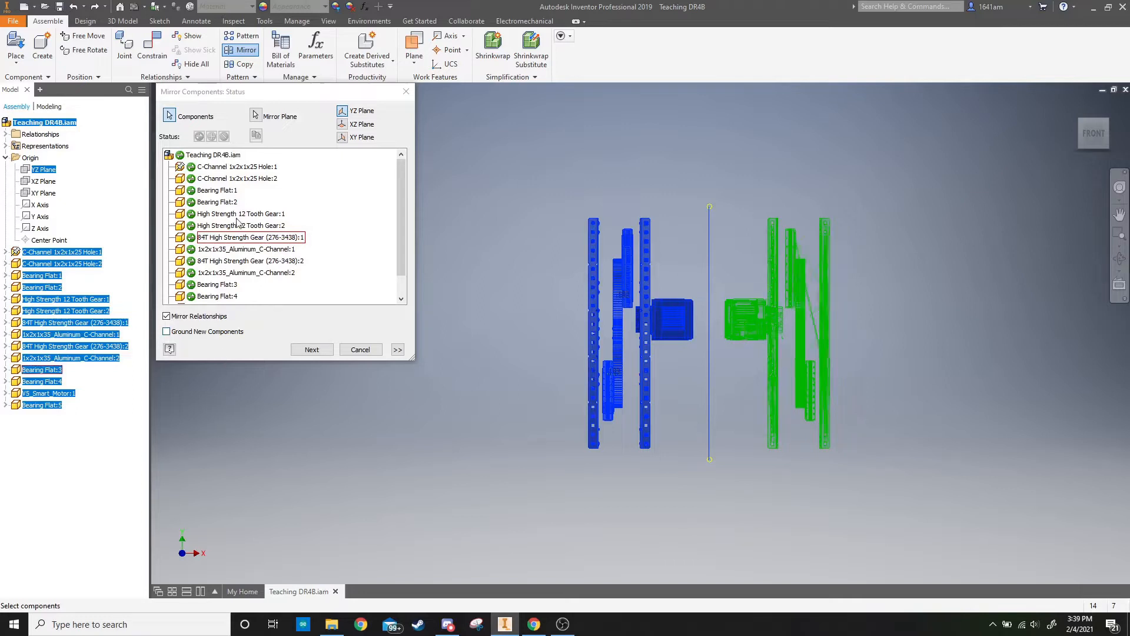
left_click(312, 350)
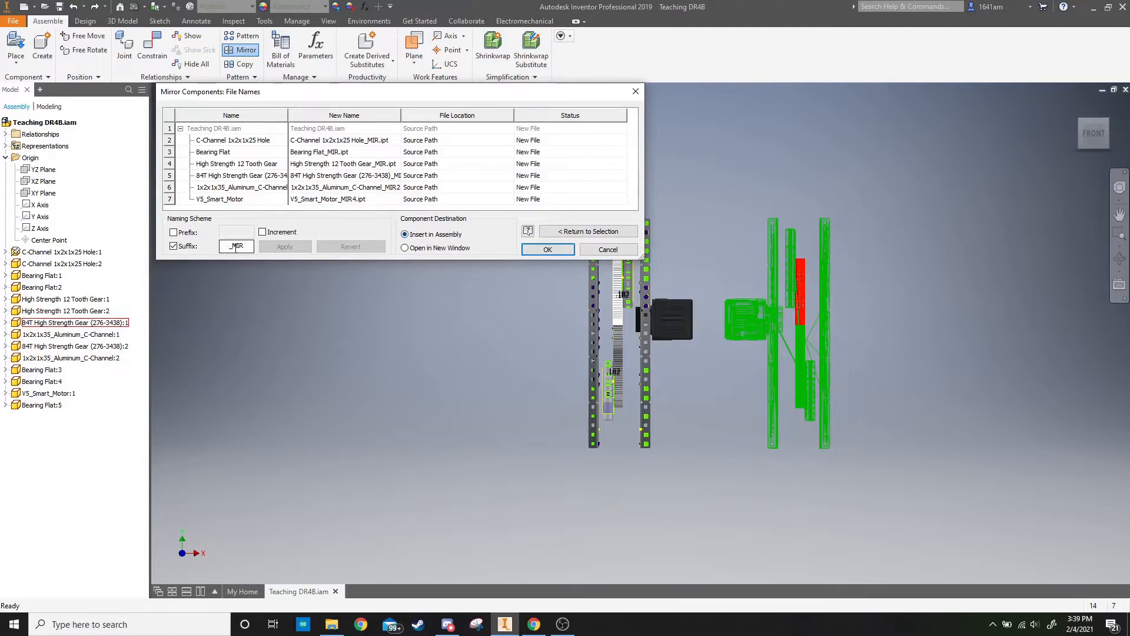
Step: Clear and disable the naming suffix without applying it, and insert the mirrored components into the assembly, accepting the mirror result
left_click(174, 246)
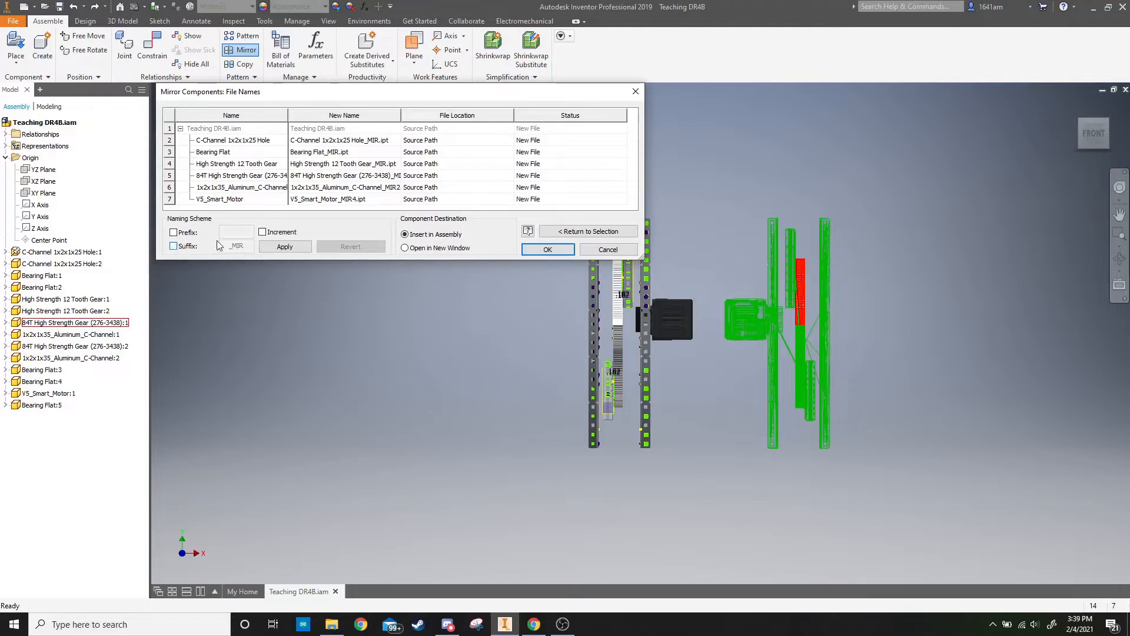
left_click(174, 246)
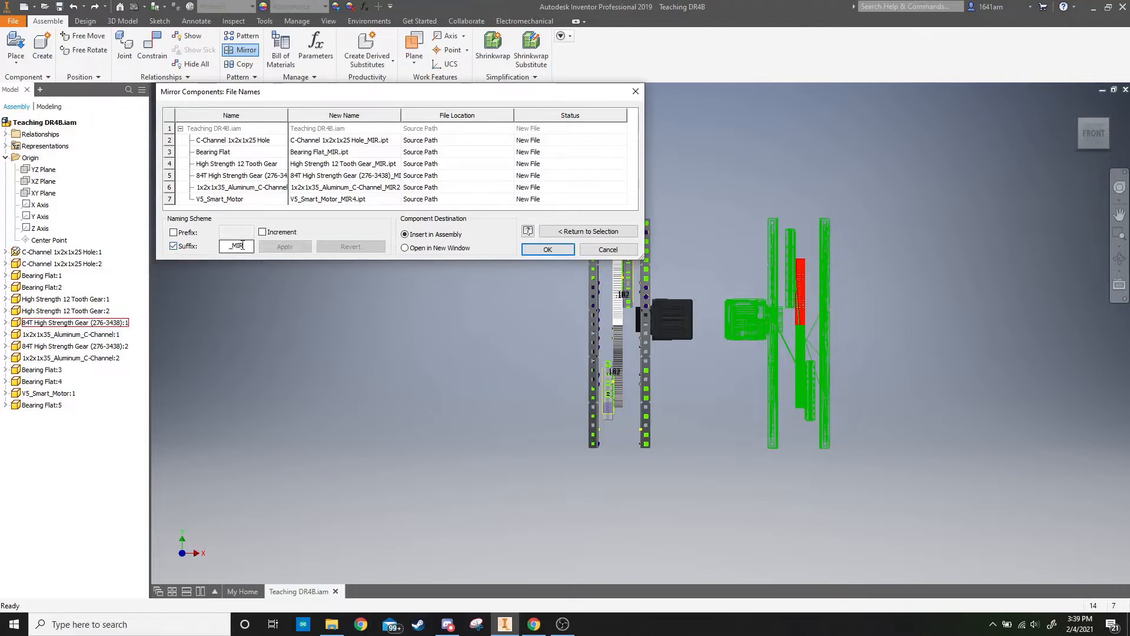
key("BackSpace")
key("BackSpace")
key("BackSpace")
key("BackSpace")
left_click(173, 247)
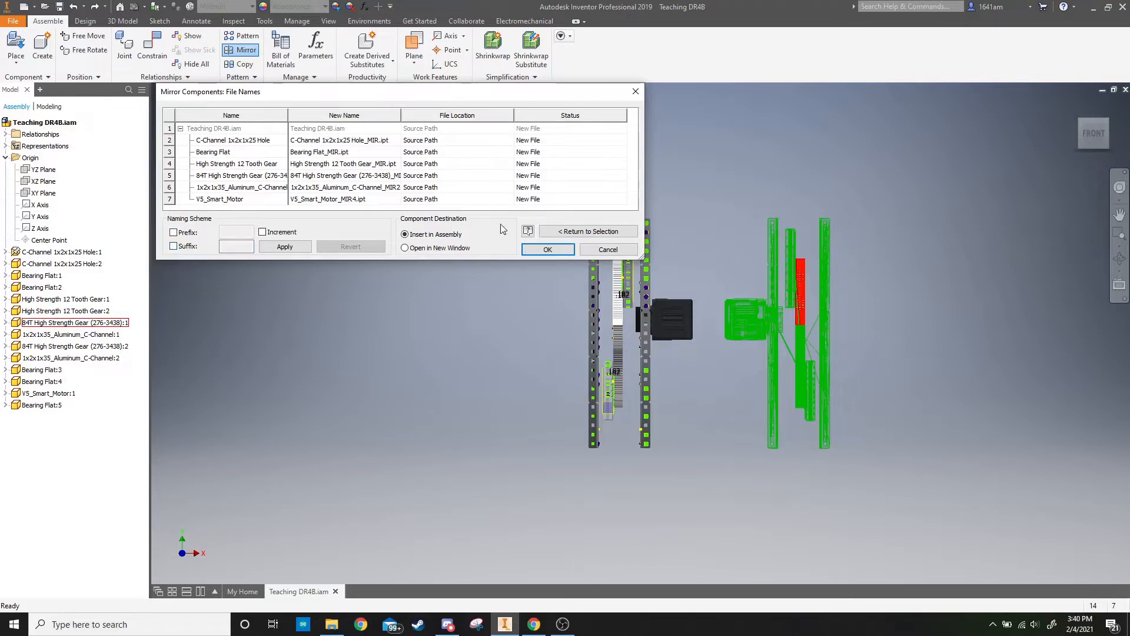
left_click(564, 251)
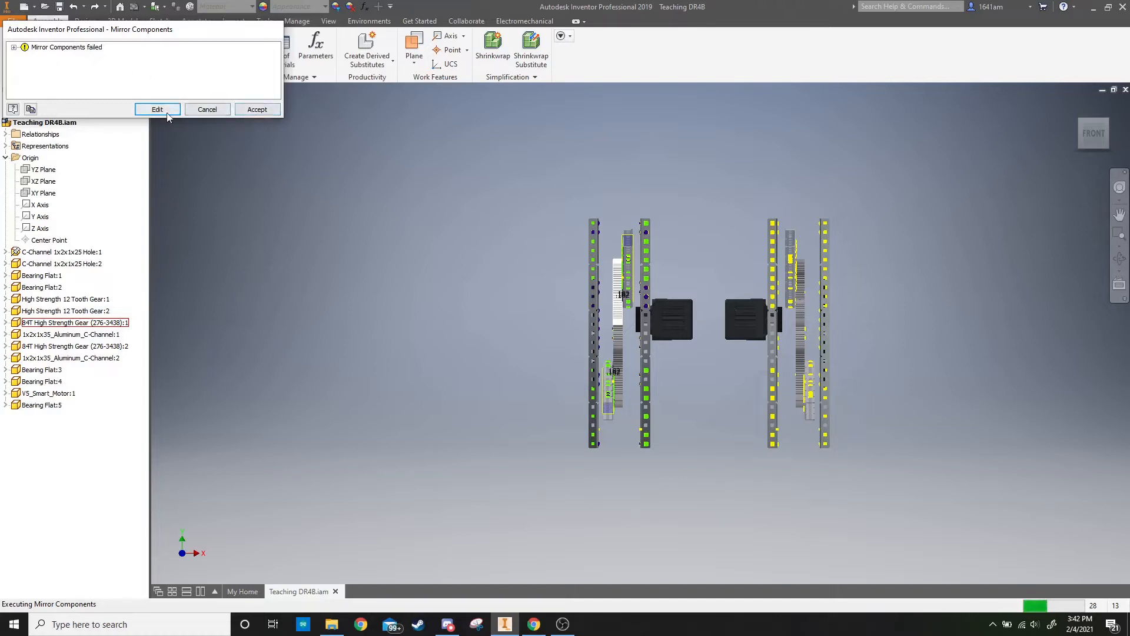
left_click(252, 113)
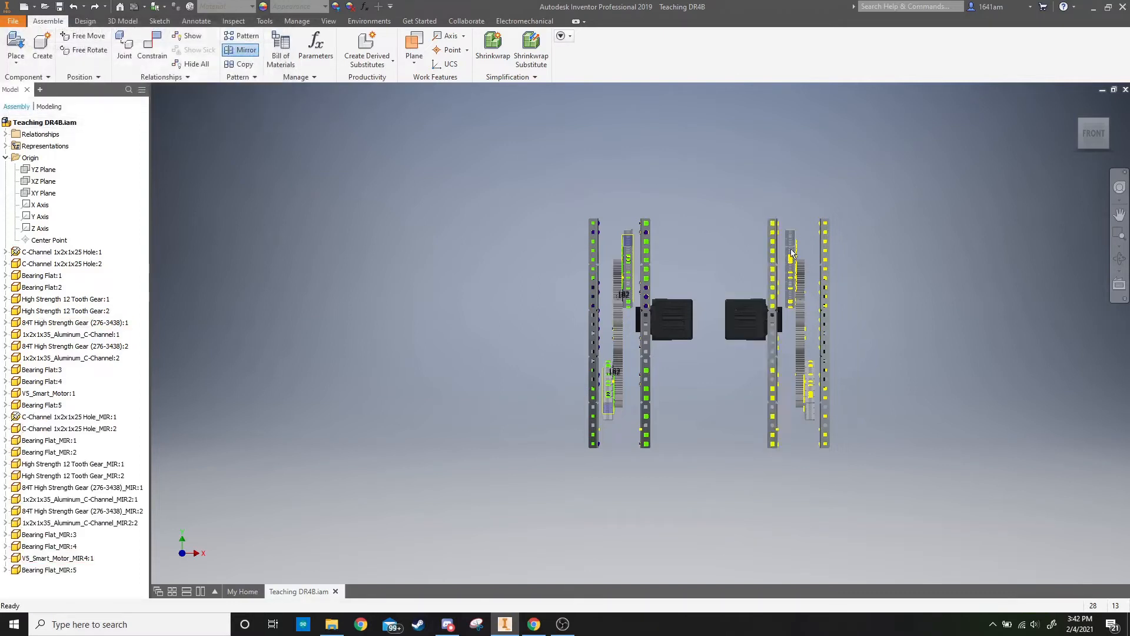
Step: Check whether the mirrored motor and the mirrored upper aluminum C-channel arm can be moved
left_click(757, 328)
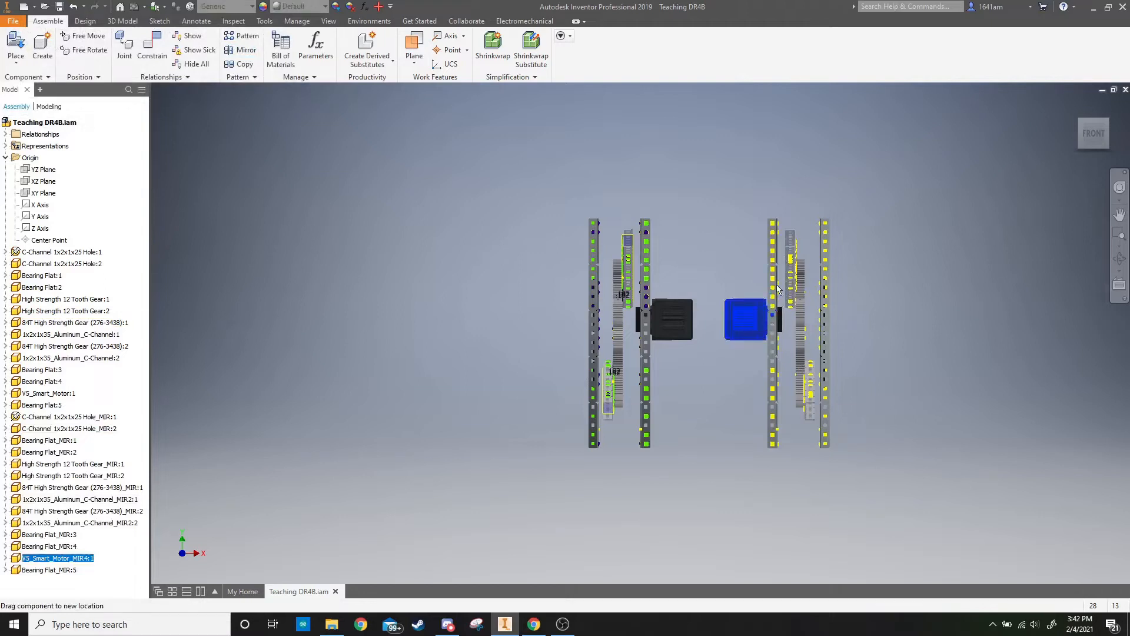
left_click(754, 252)
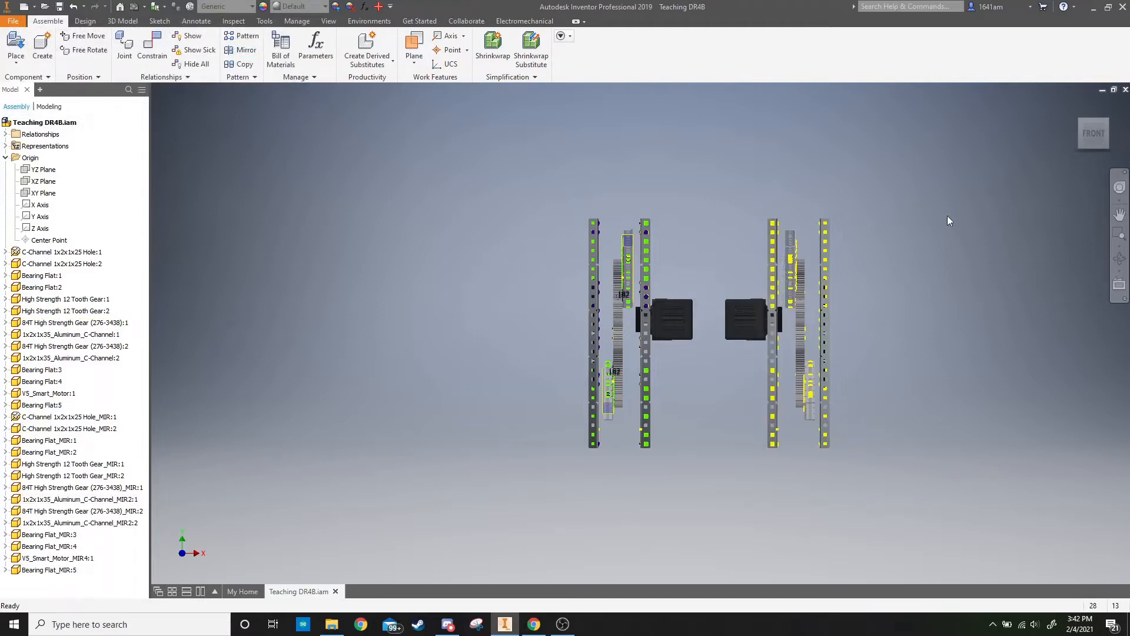
left_click(1076, 107)
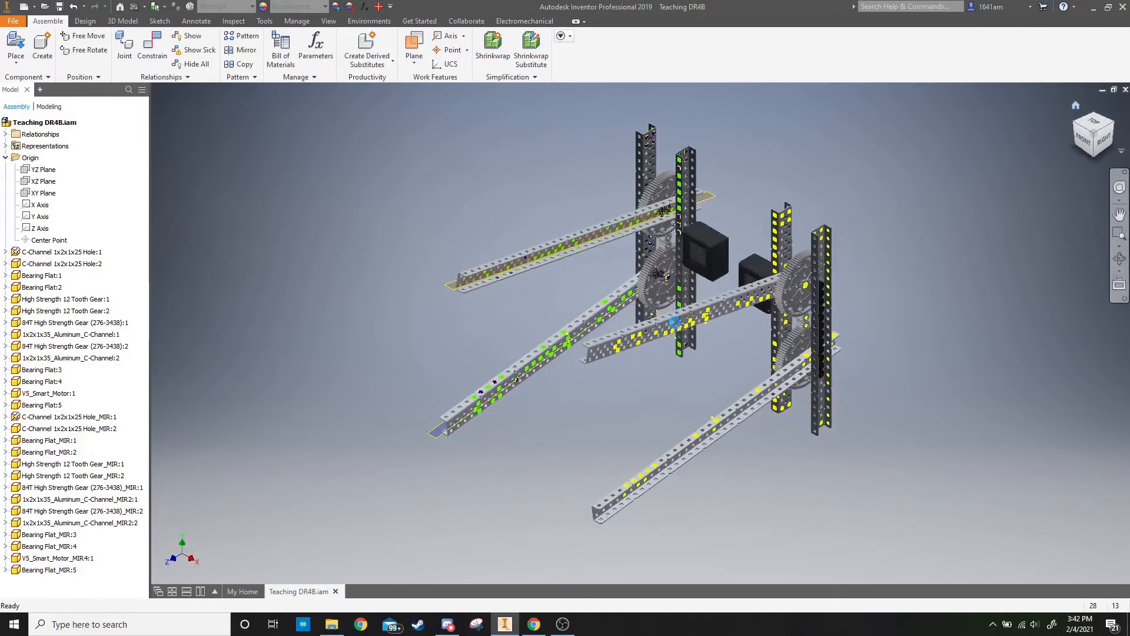
left_click(636, 349)
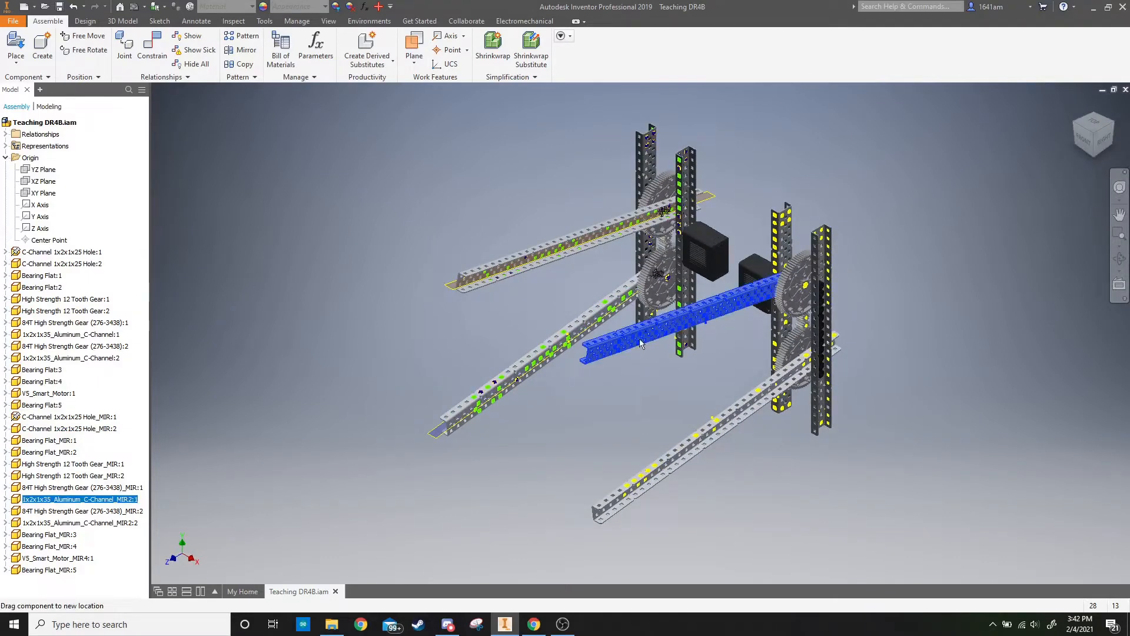
left_click(585, 395)
left_click(606, 350)
left_click(972, 271)
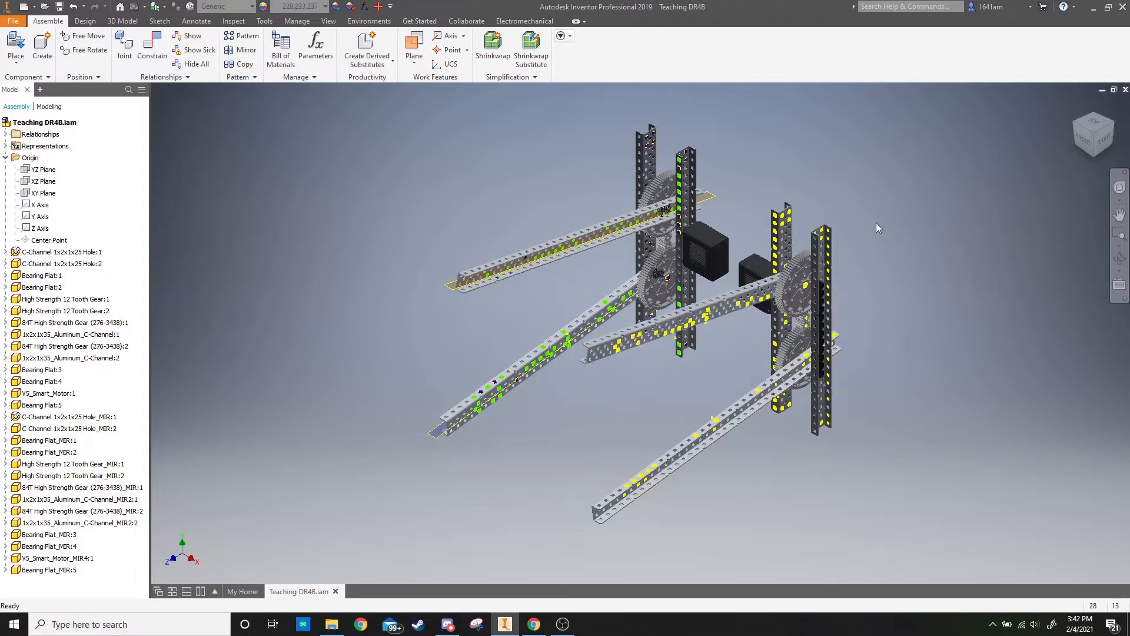
Step: Examine the constraints of the mirrored upper 84T gear and check its fit against the arm from the front
left_click(815, 284)
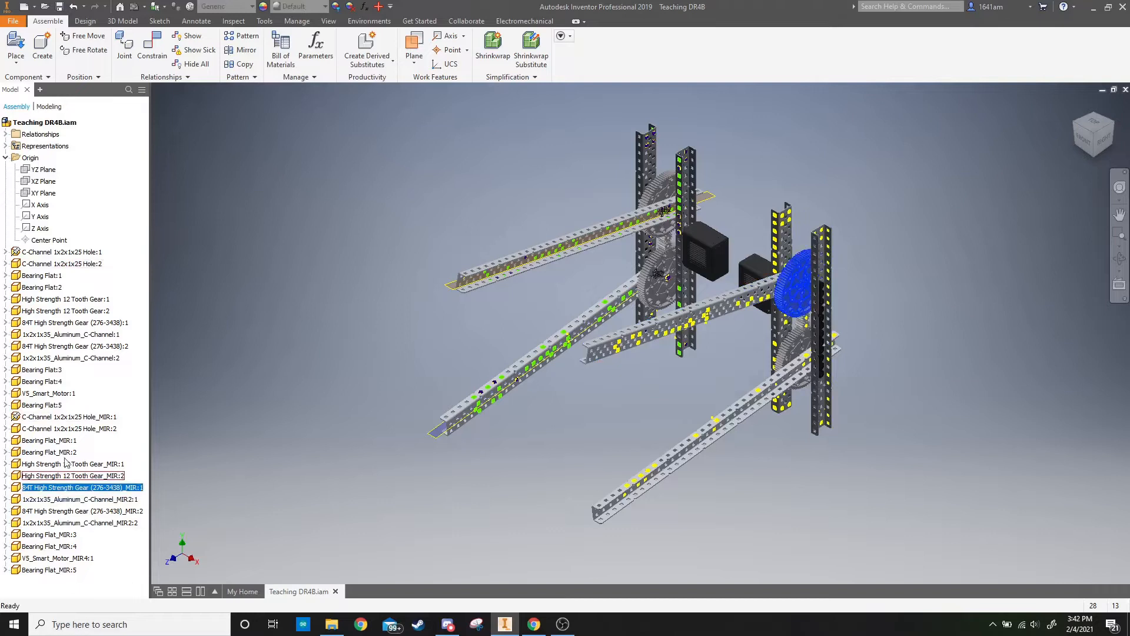
left_click(6, 488)
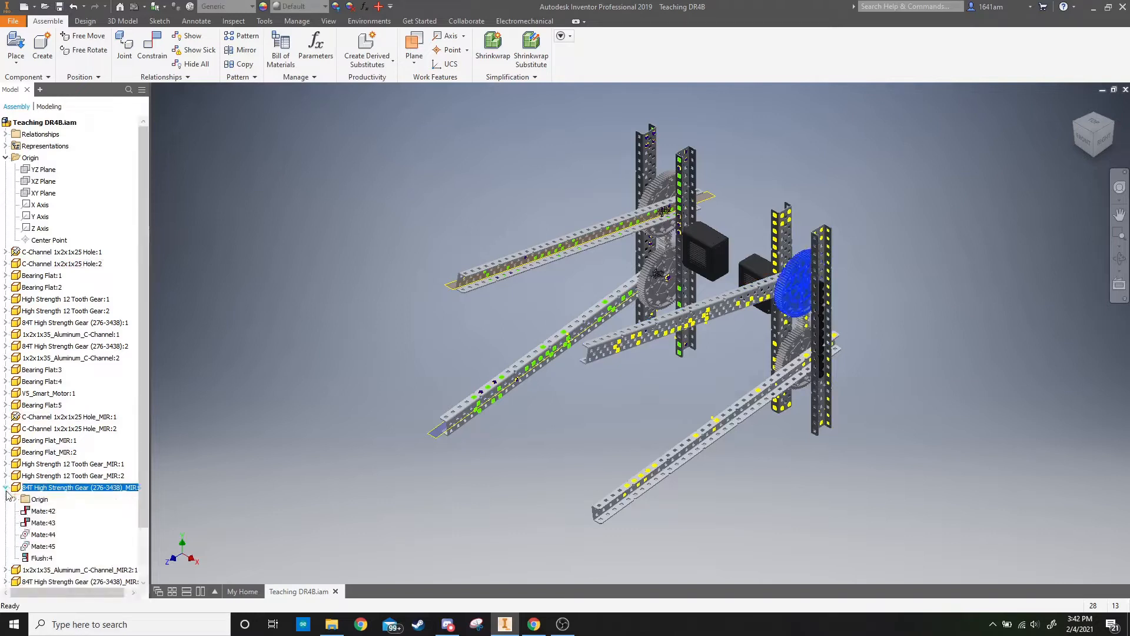
scroll(17, 518, "down", 1)
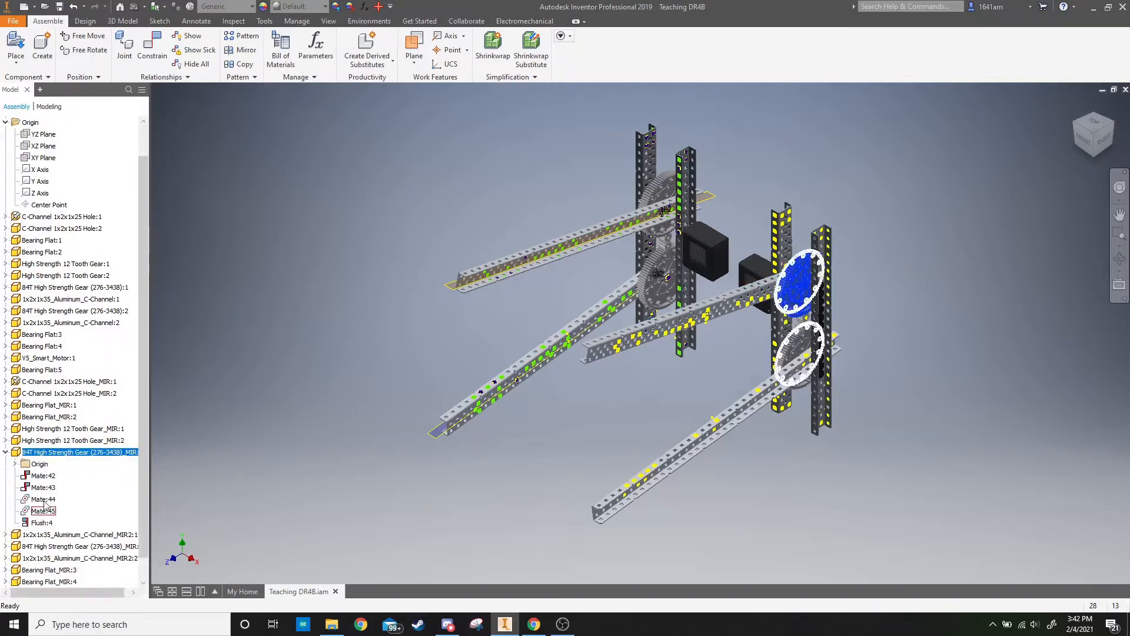
left_click(1089, 145)
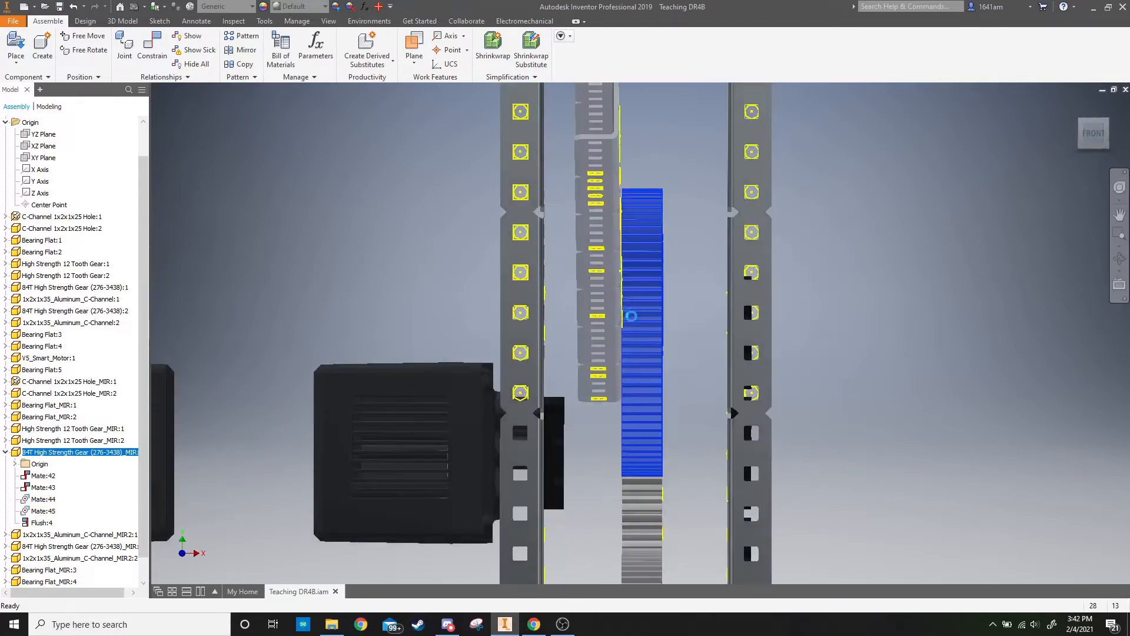
left_click_drag(634, 320, 607, 331)
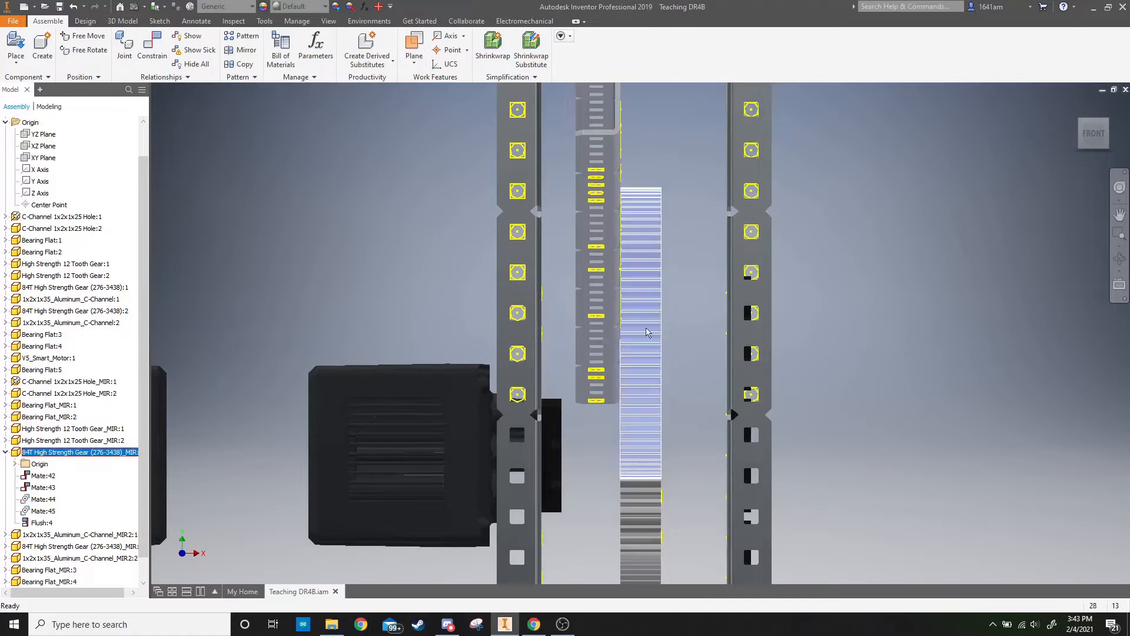
scroll(531, 394, "down", 5)
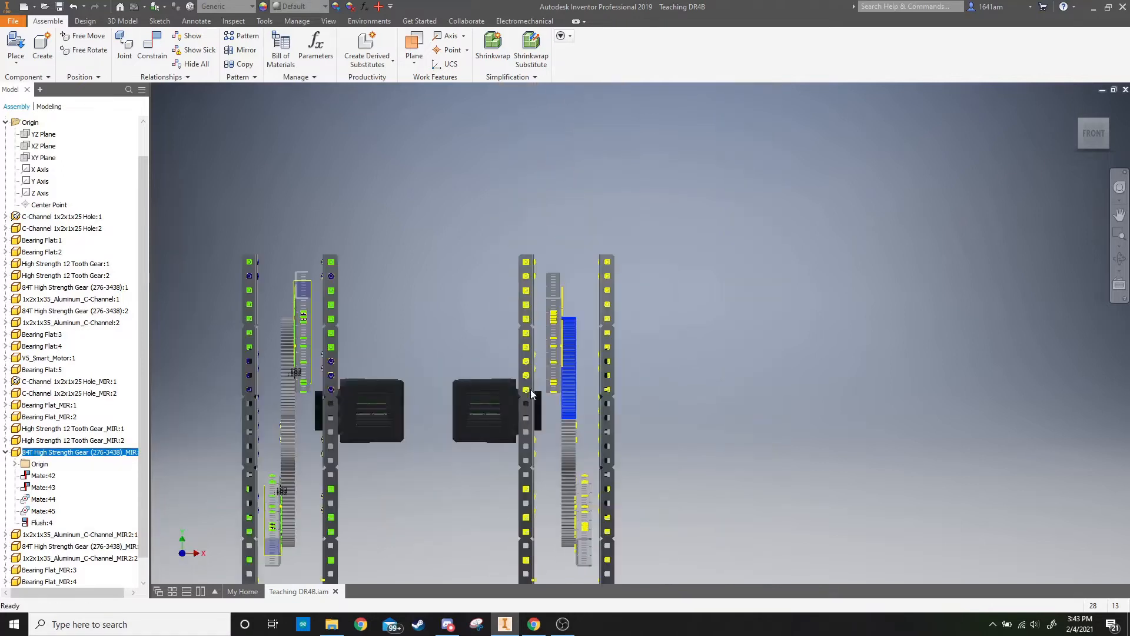
Step: Unground the outer mirrored 25-hole C-channel
left_click(431, 330)
middle_click_drag(468, 282, 526, 244)
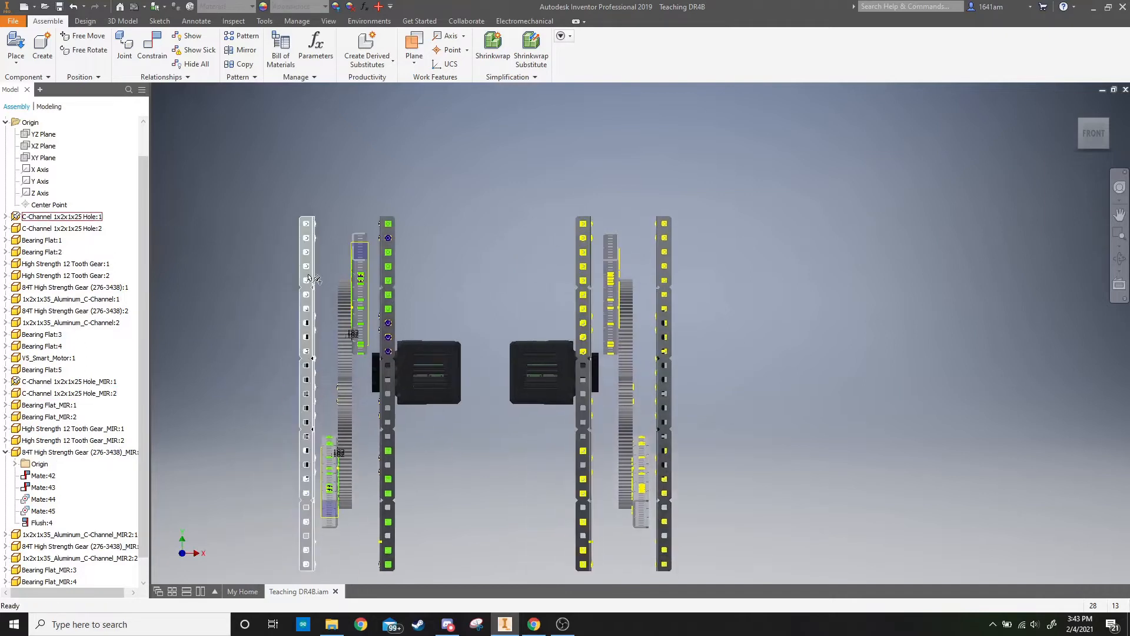
left_click(660, 284)
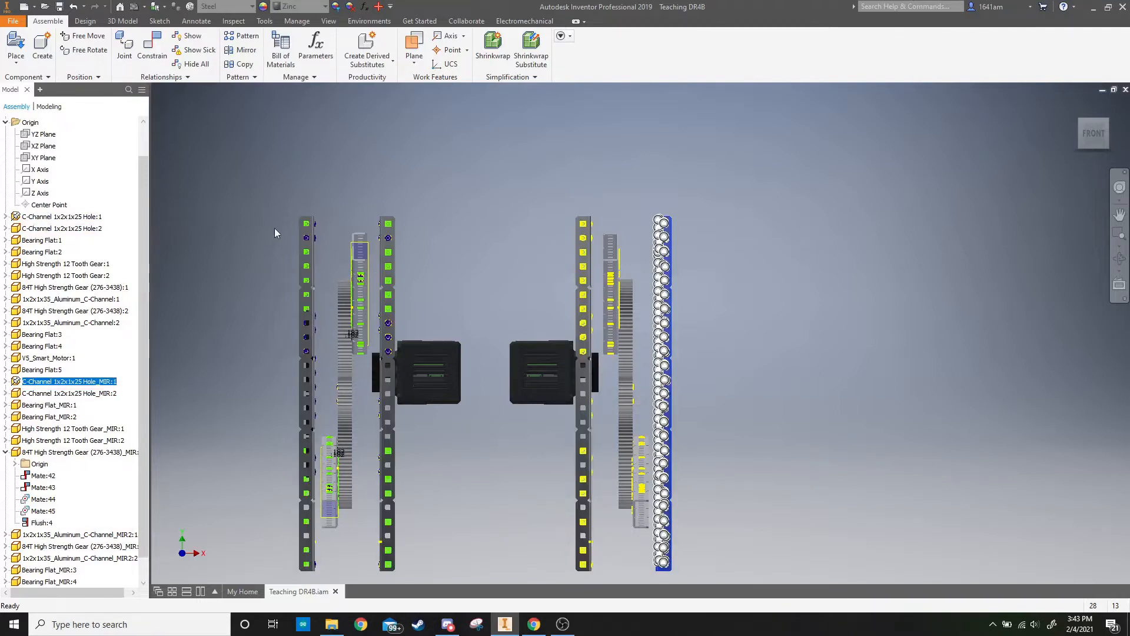
right_click(47, 384)
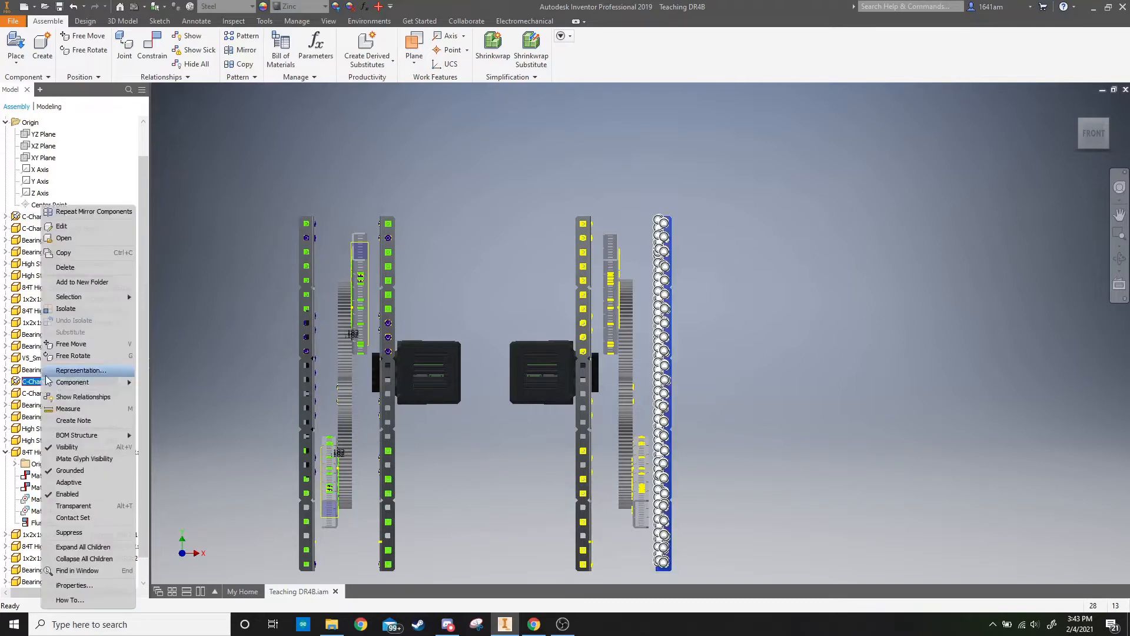
left_click(59, 471)
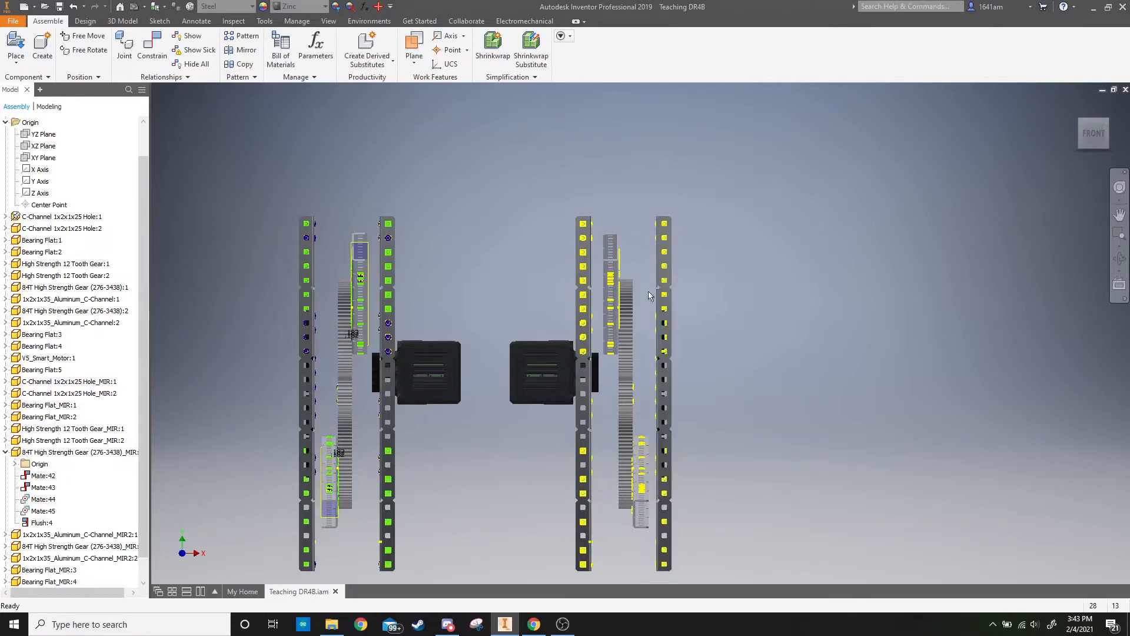
Step: Check whether the outer mirrored C-channel moves and identify the mirrored inner channel and gears among the assembly components
left_click(664, 295)
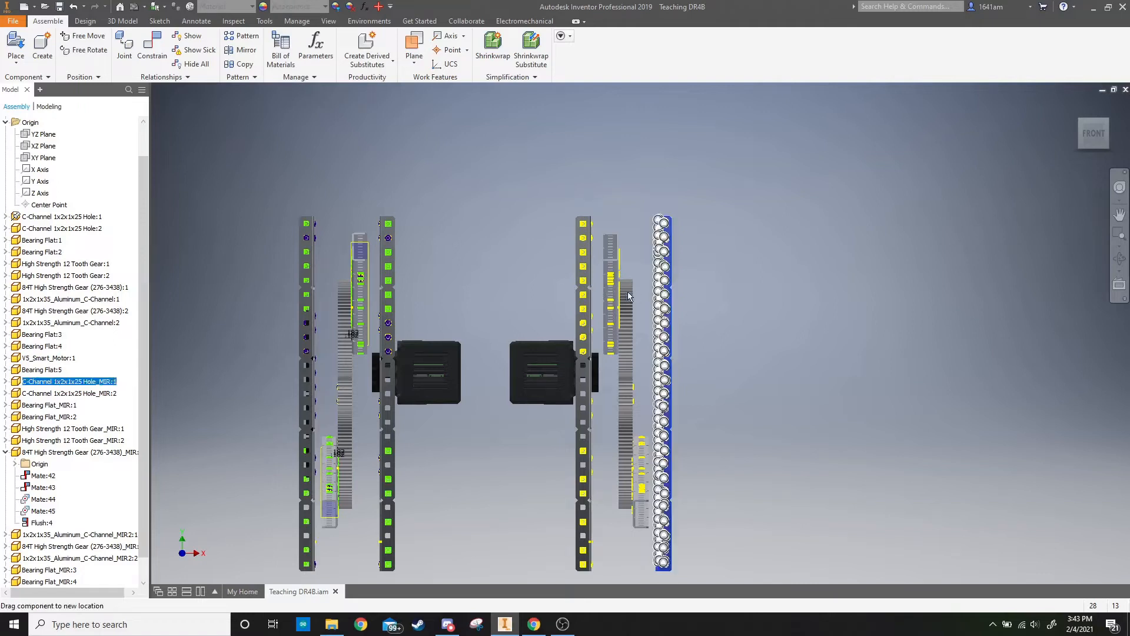
left_click(591, 302)
scroll(49, 369, "down", 1)
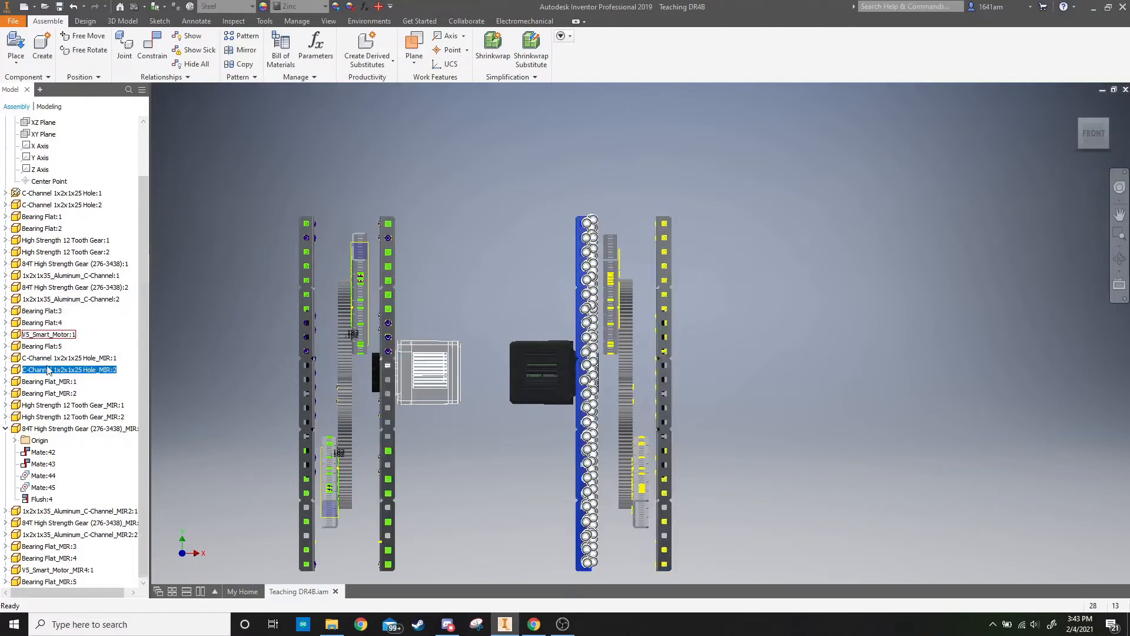
left_click(610, 338)
left_click(69, 358)
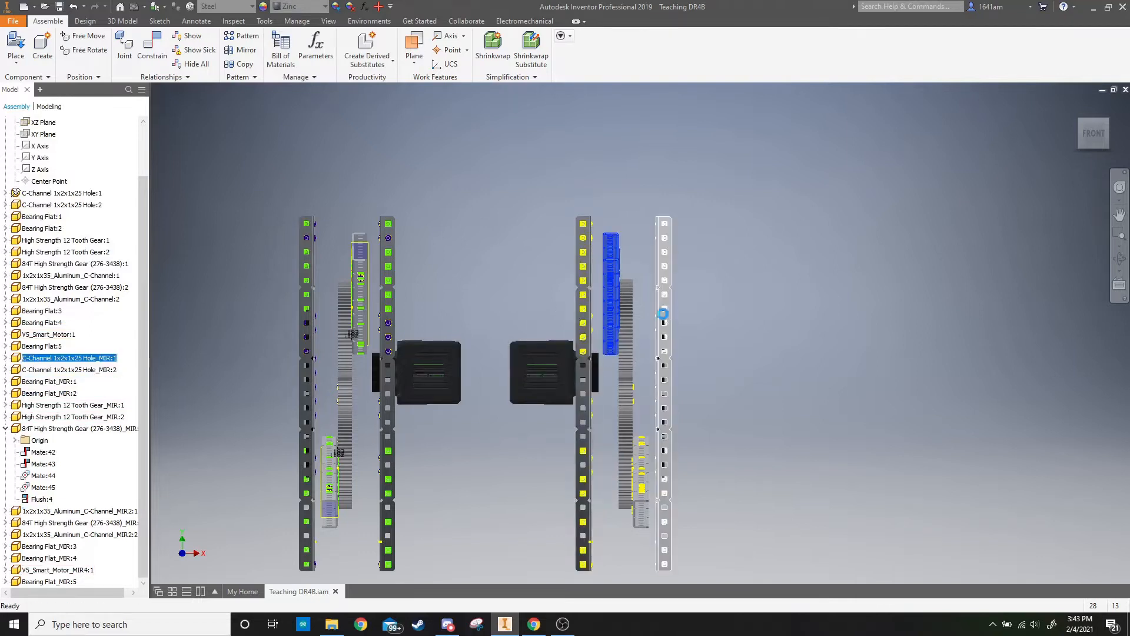
left_click(64, 429)
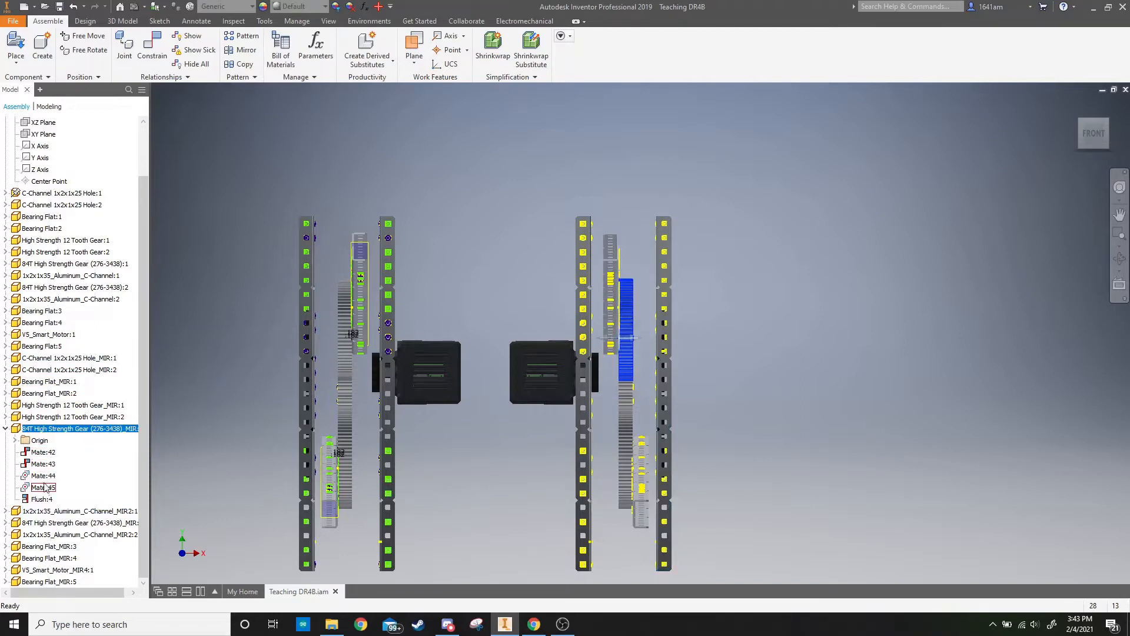
Step: Suppress Mate:42 on the mirrored upper 84T gear
mouse_move(1113, 124)
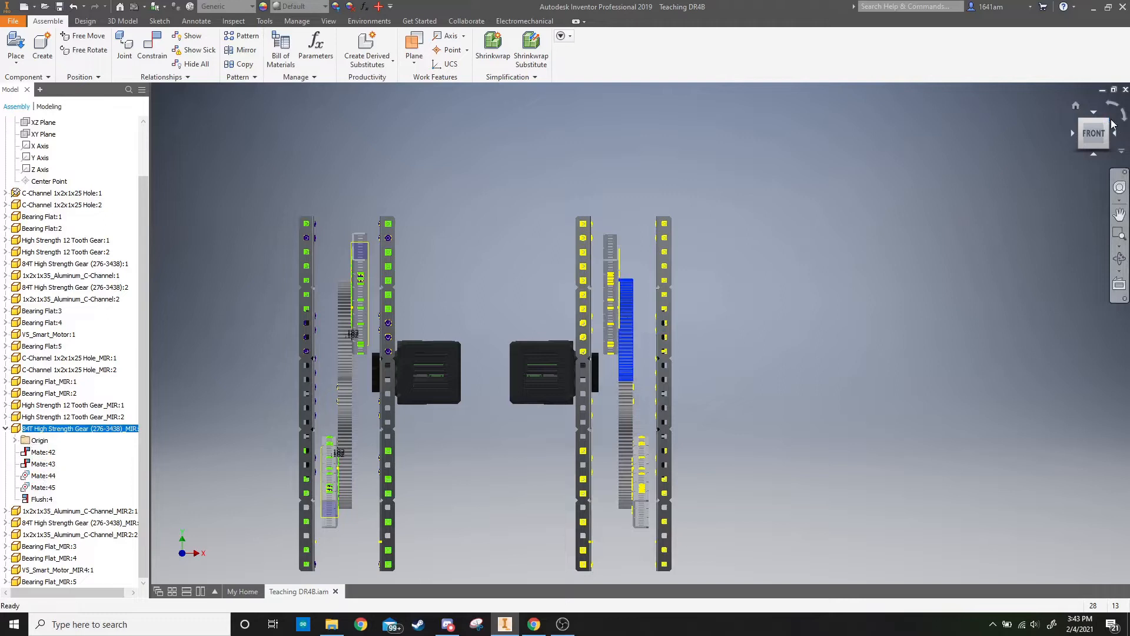
left_click(1110, 120)
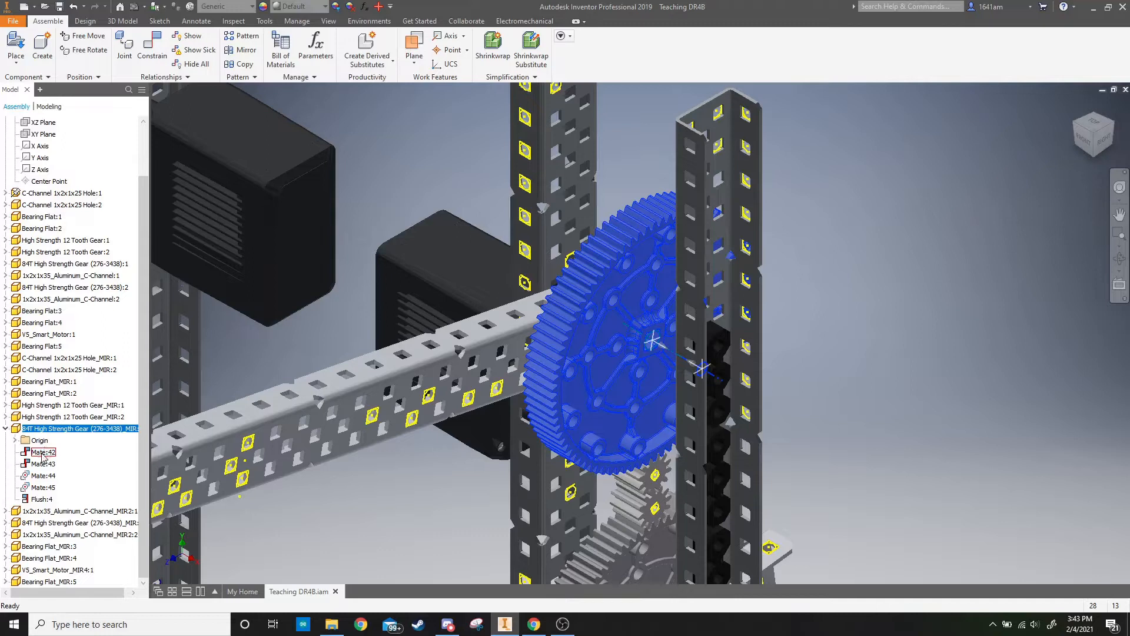
right_click(43, 452)
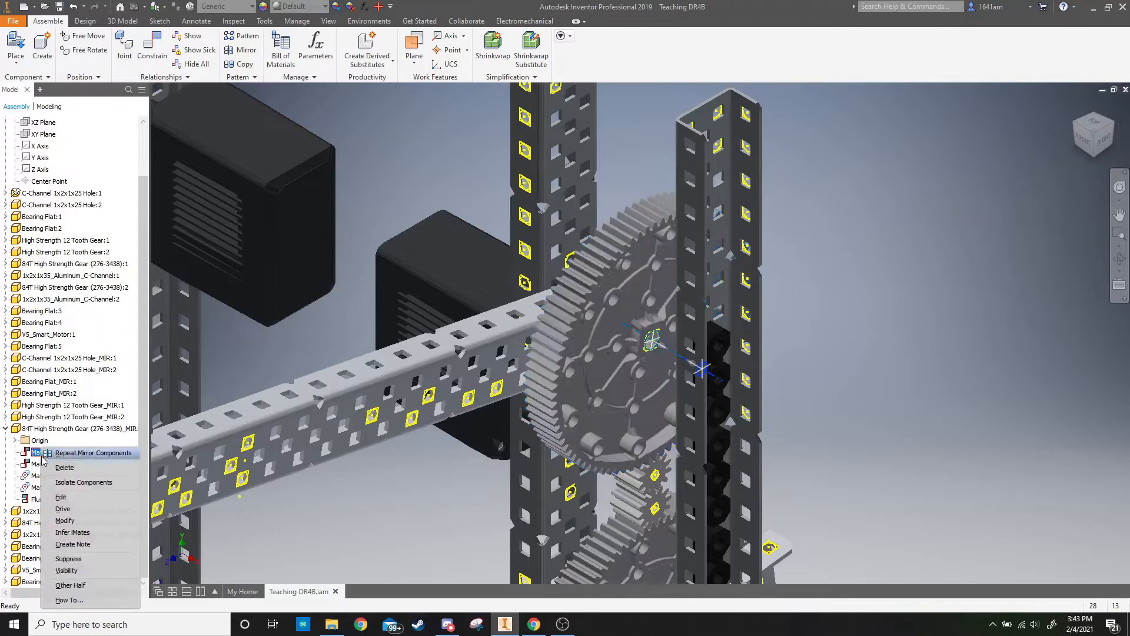
left_click(77, 561)
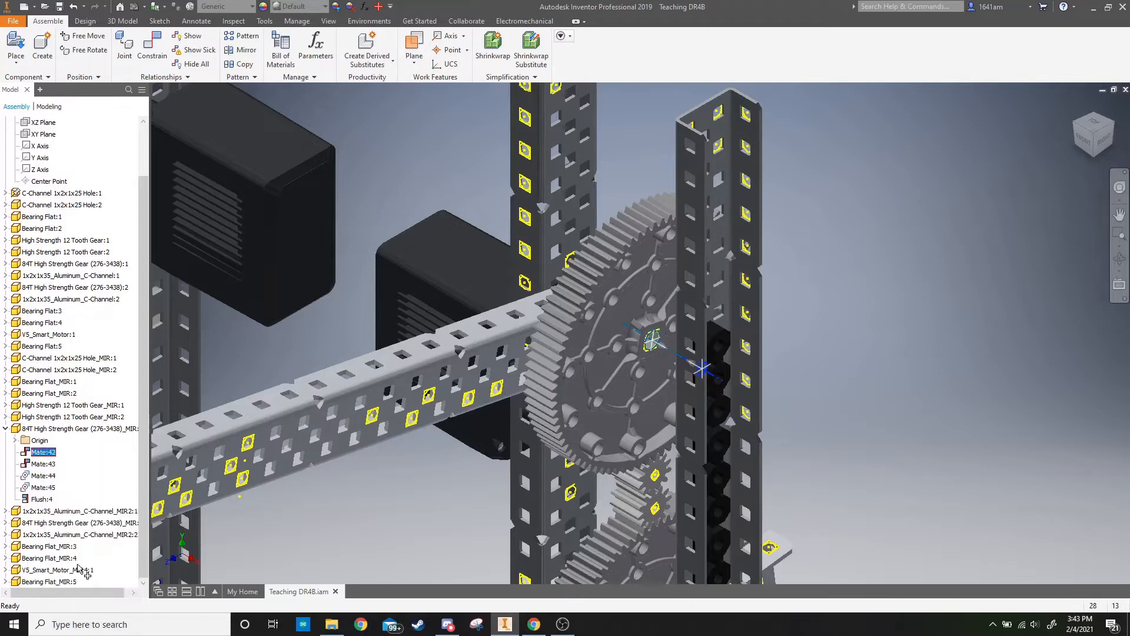
Step: Test whether the mirrored upper 84T gear can be moved or rotated in place
left_click_drag(591, 369, 462, 373)
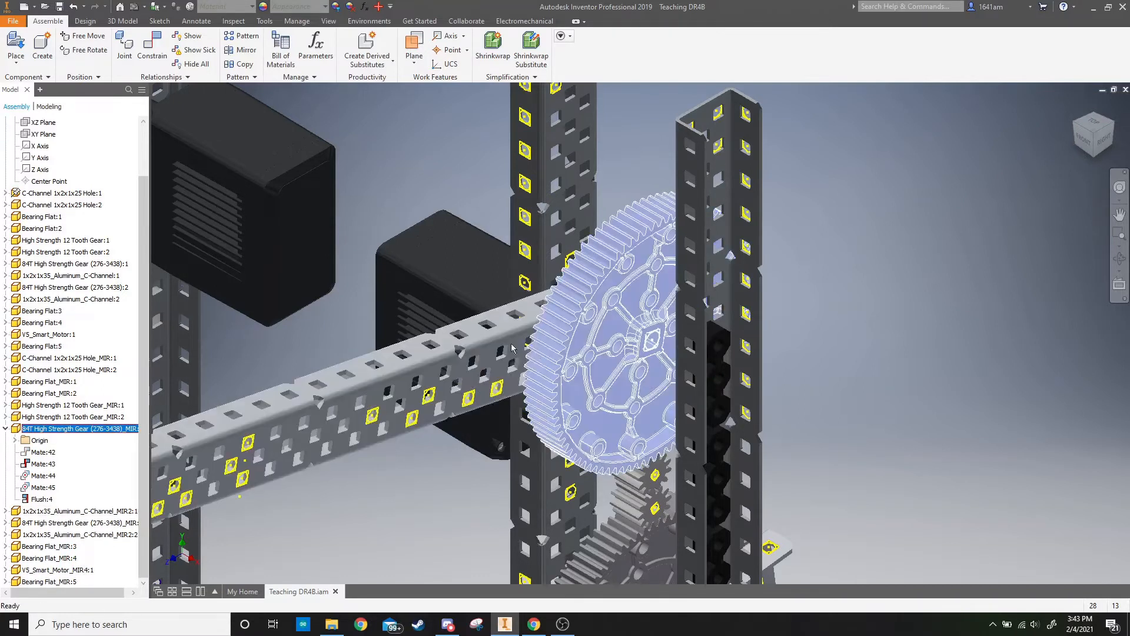
left_click(565, 317)
left_click(565, 317)
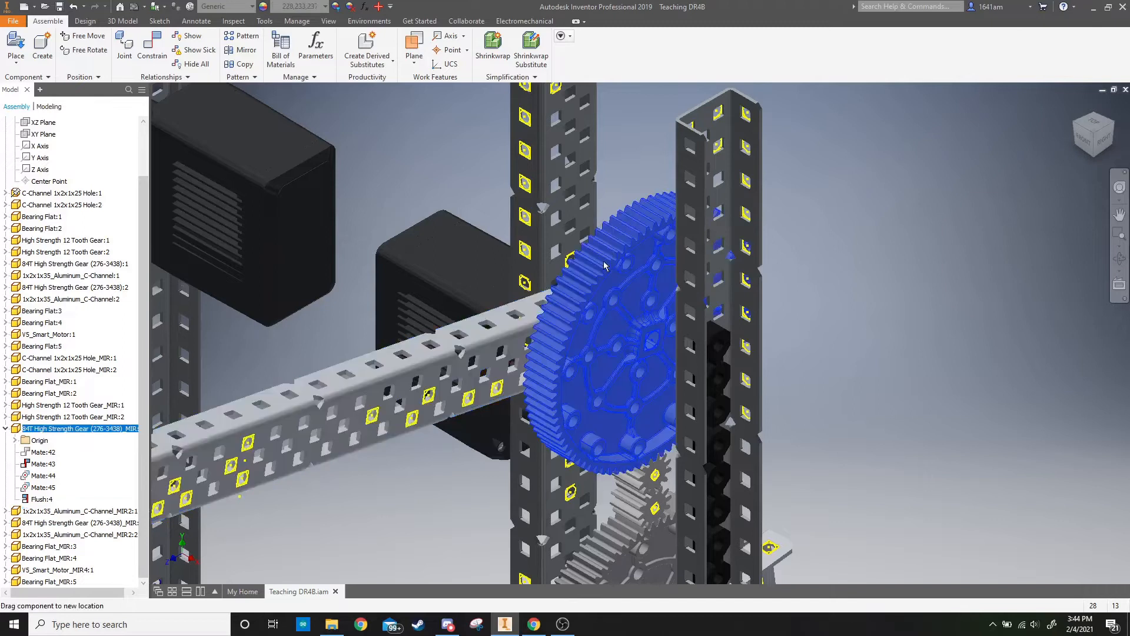
left_click_drag(569, 371, 534, 409)
Step: Examine the constraints of the mirrored bearing flat beside the upper gear and open Mate:55 in Design Doctor, closing it without treatment
left_click(715, 370)
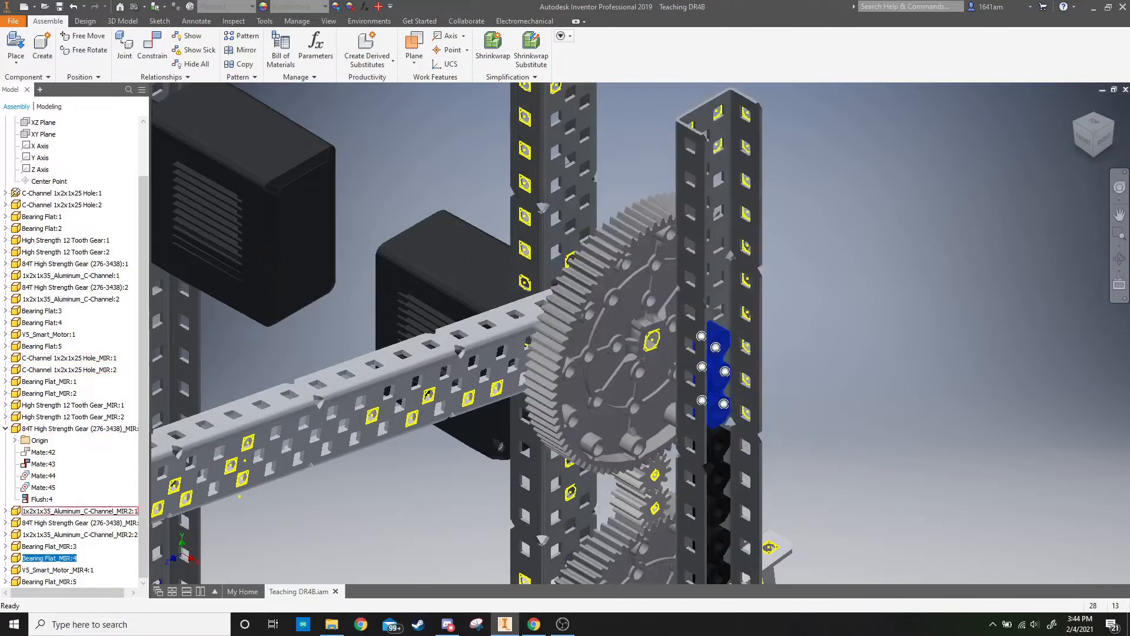
left_click(5, 558)
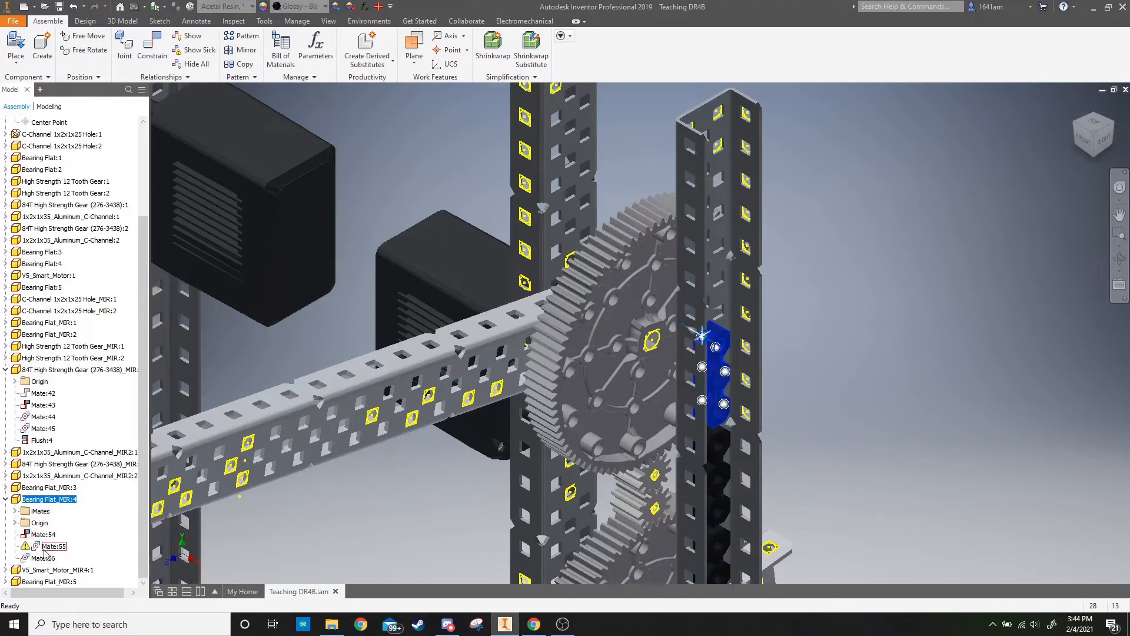
right_click(25, 550)
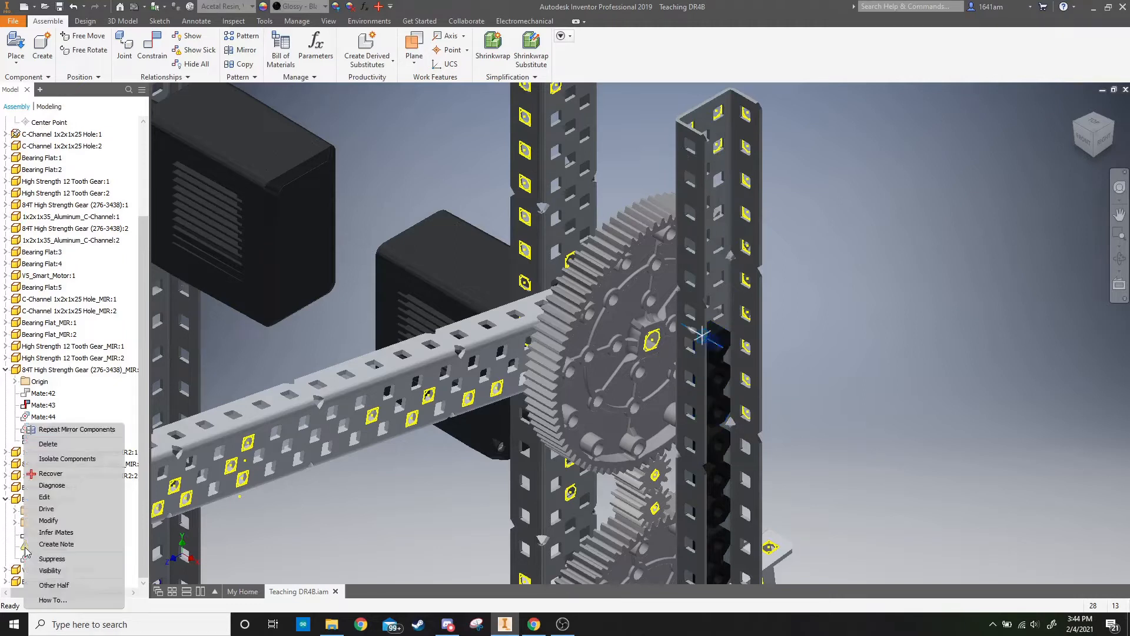
left_click(56, 478)
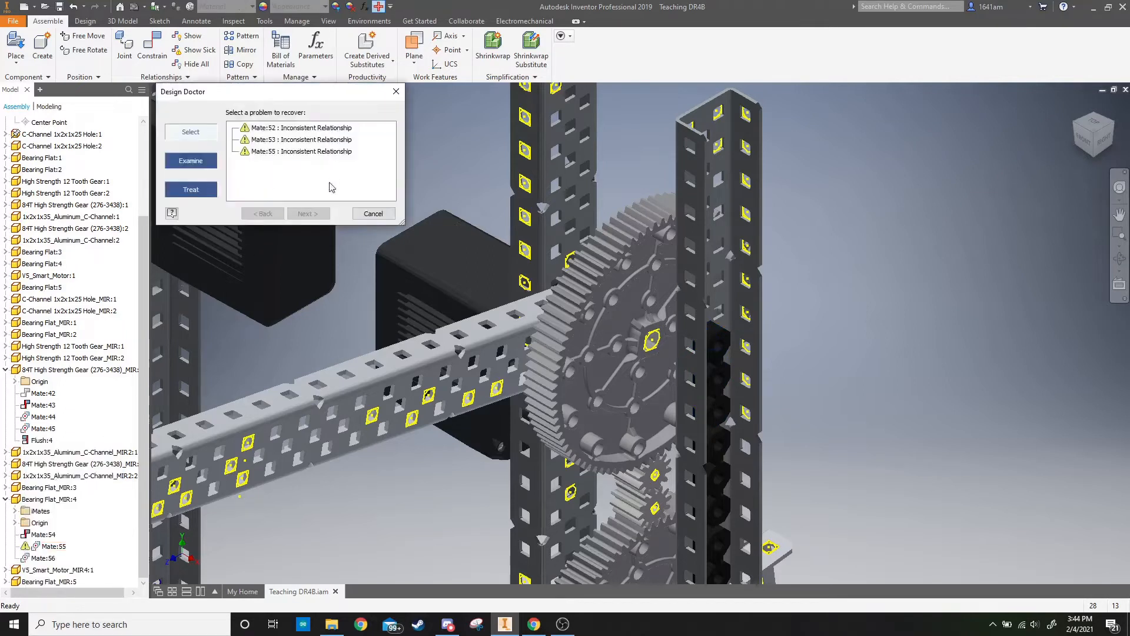
left_click(396, 92)
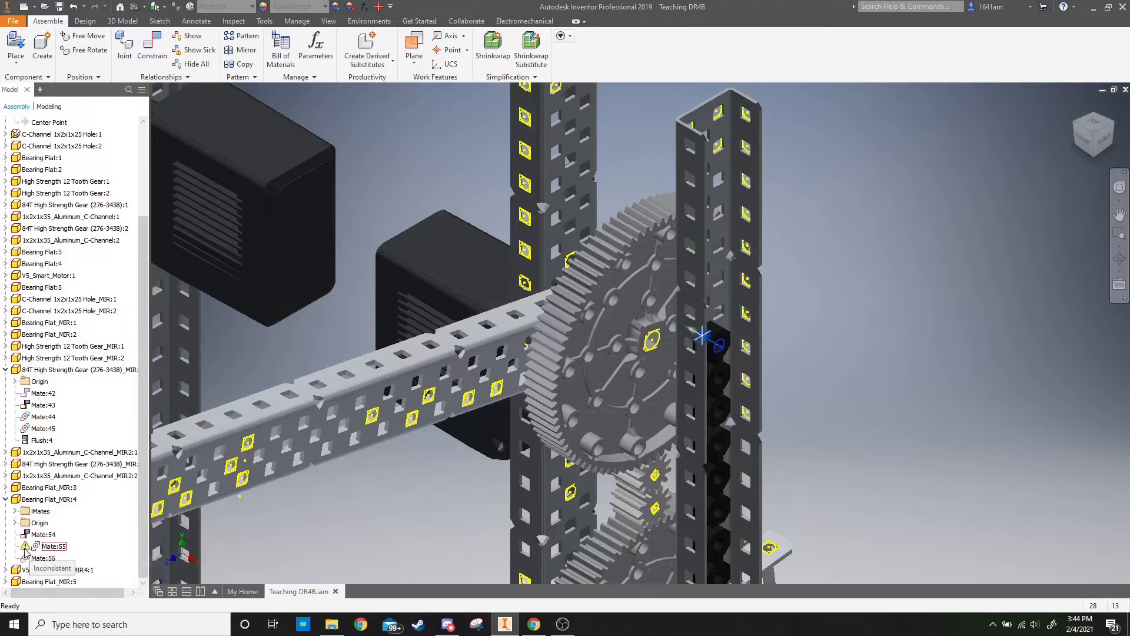
Step: Delete Mate:55 from the mirrored bearing flat beside the upper gear and test whether the bearing moves
mouse_move(41, 547)
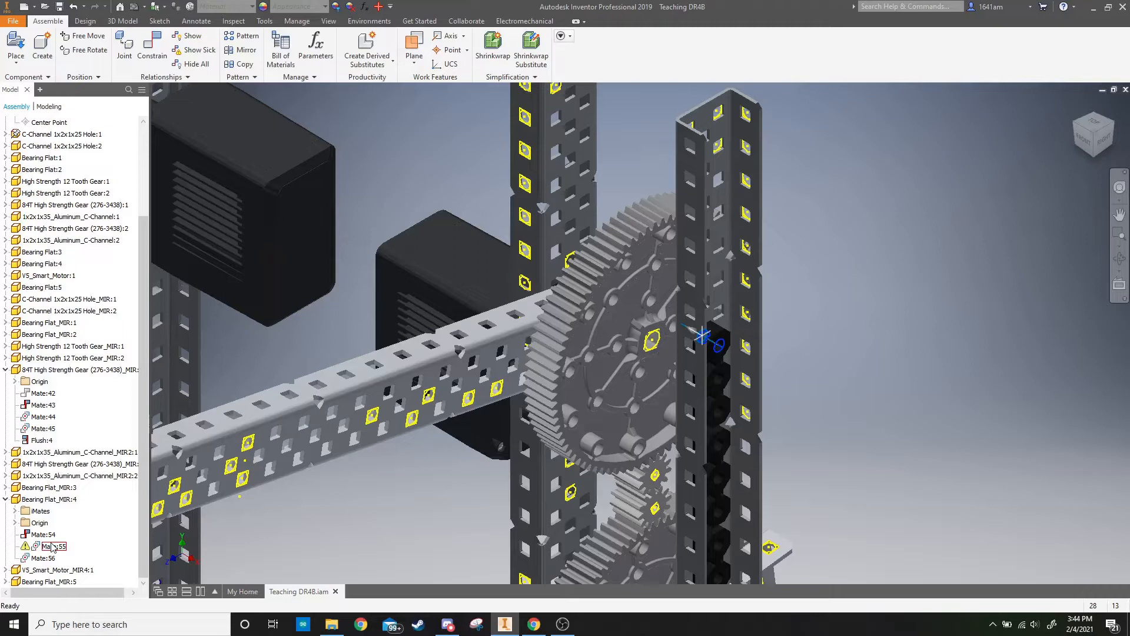
right_click(52, 547)
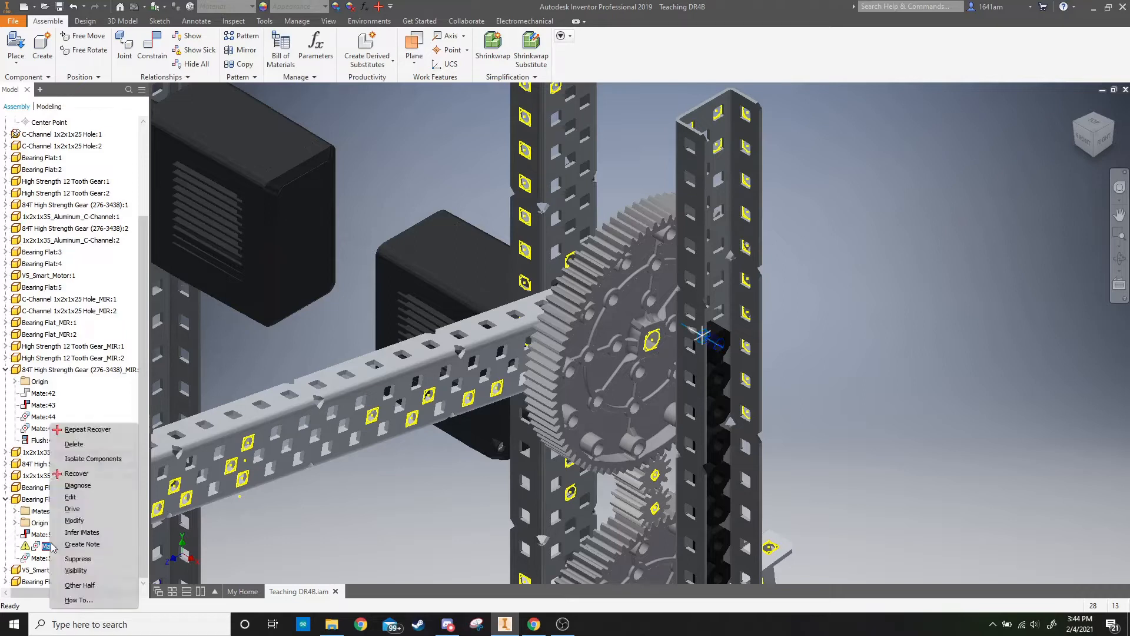
left_click(74, 444)
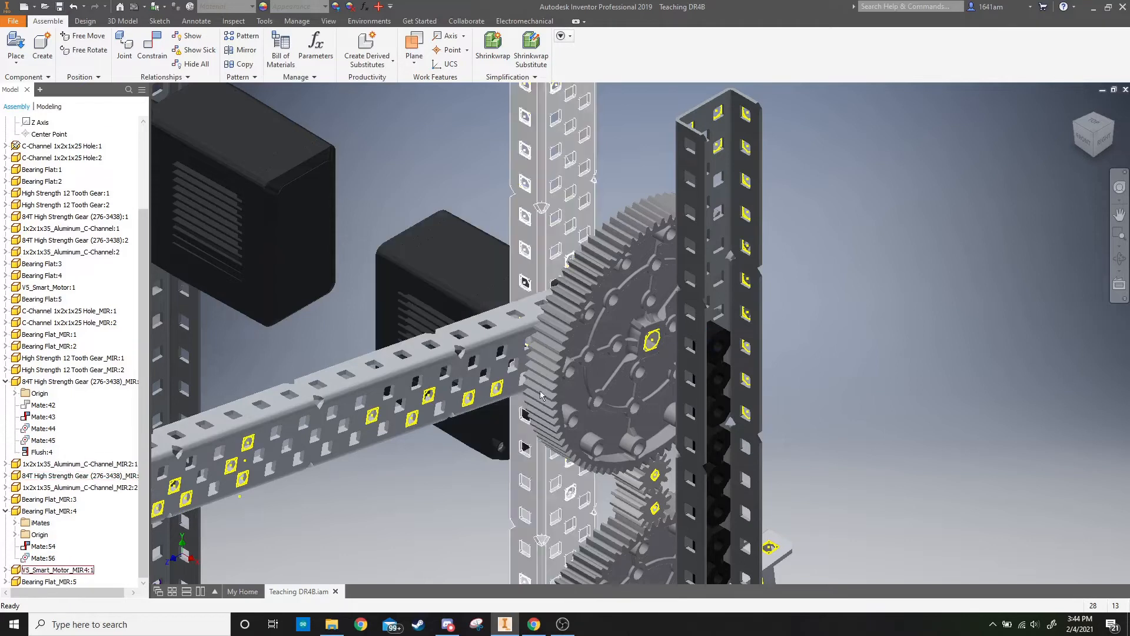
left_click_drag(718, 354, 736, 378)
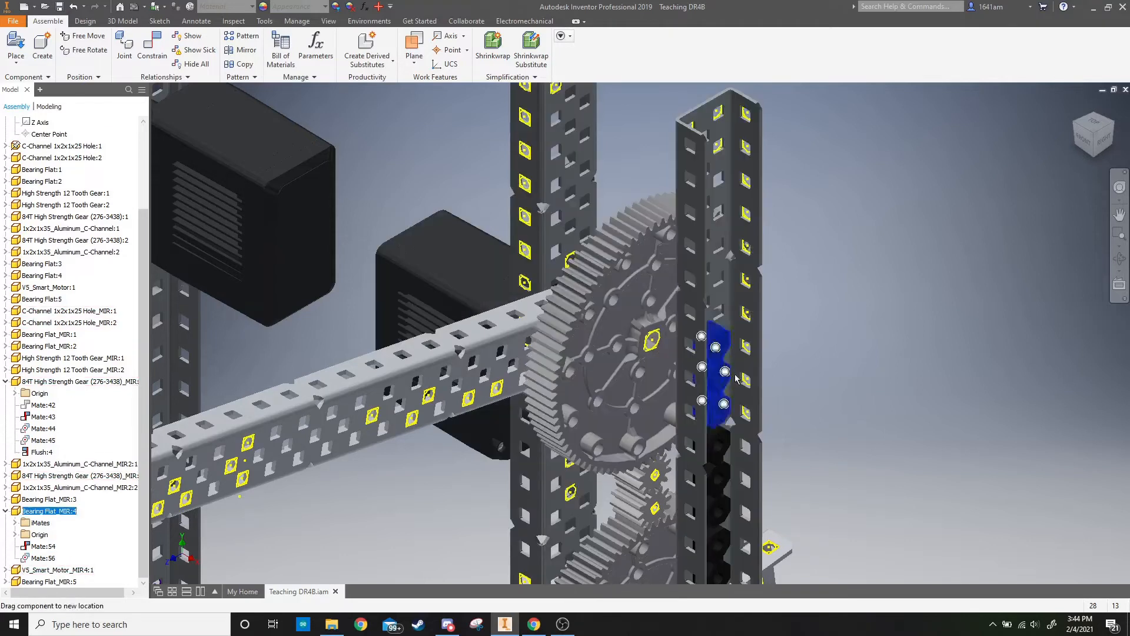
Step: Inspect the mirrored bearing flat beside the upper gear from the other side of the lift
left_click(1024, 174)
left_click_drag(1097, 135, 1100, 141)
left_click(1100, 142)
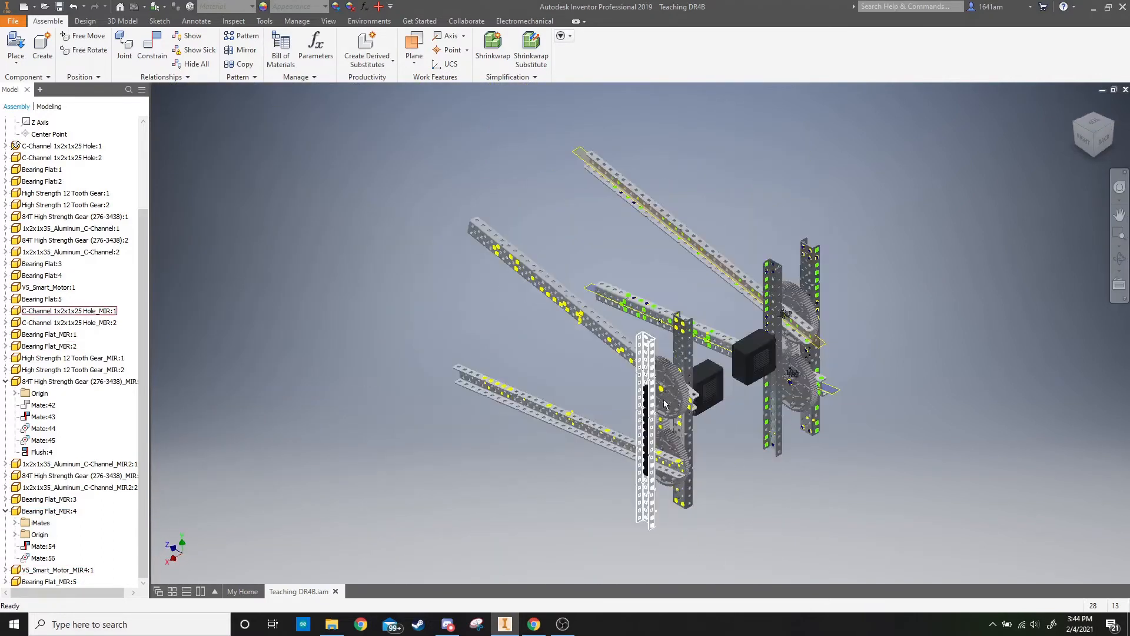
scroll(607, 388, "up", 5)
left_click(558, 355)
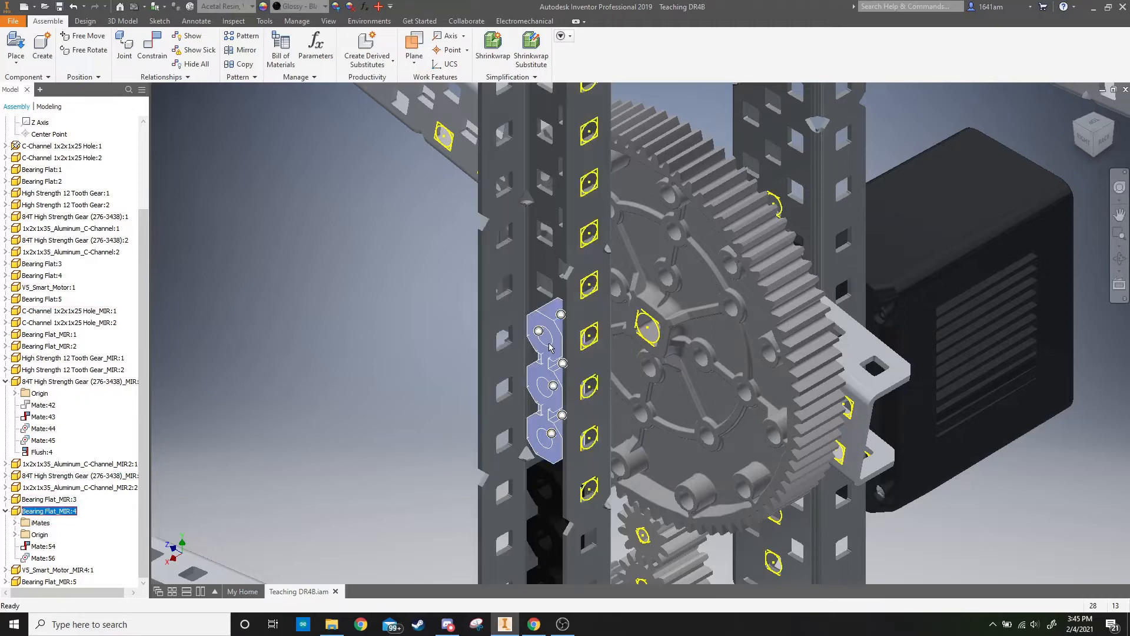
left_click(340, 359)
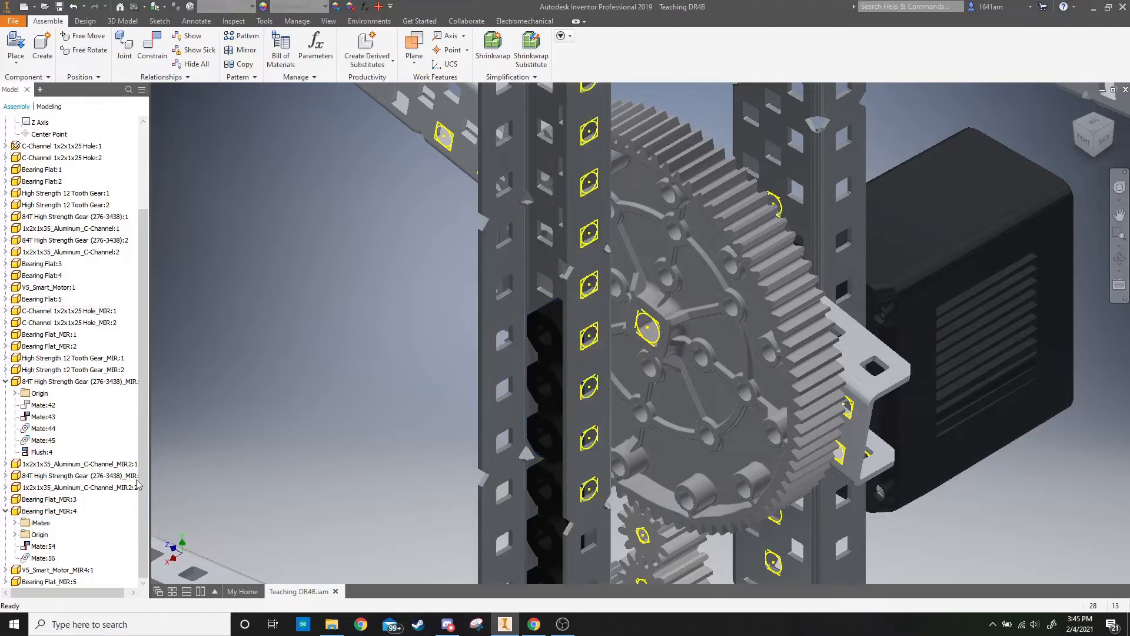
Step: Review the constraints of the mirrored motor and the remaining mirrored bearing flats, and locate the lower bearing's Mate:52 and Mate:53
scroll(26, 548, "down", 2)
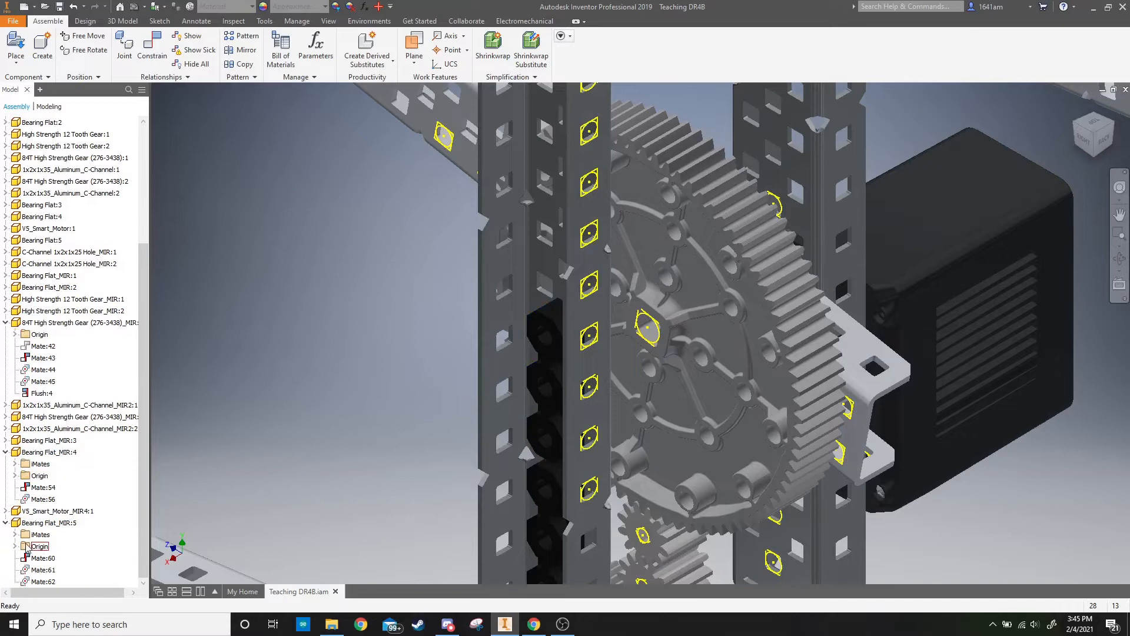
left_click(6, 512)
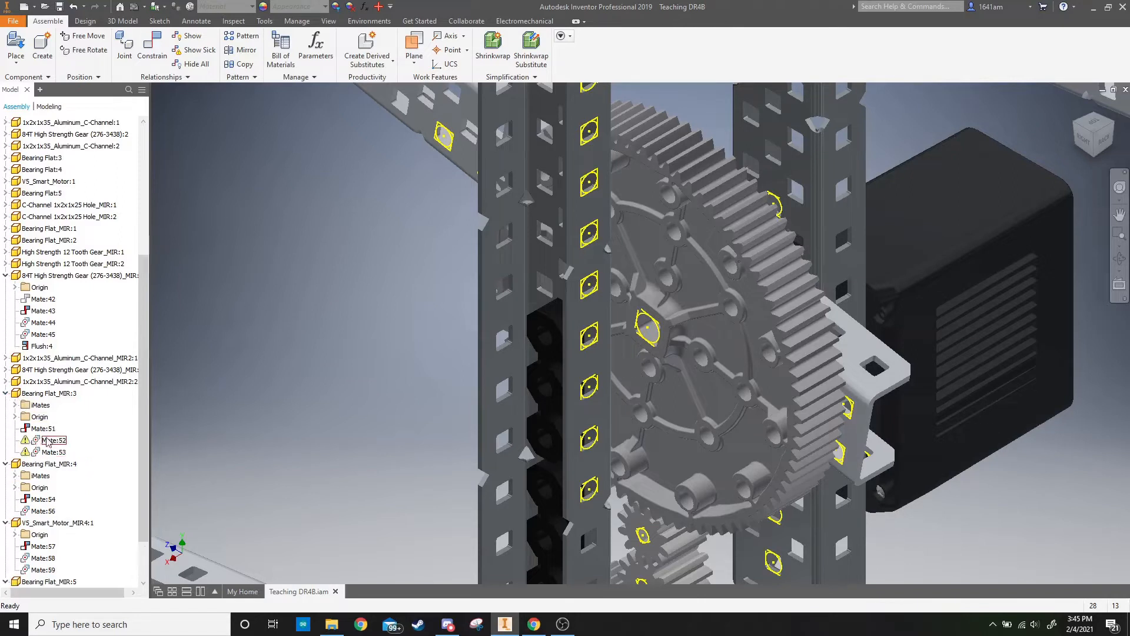
scroll(293, 496, "up", 6)
middle_click_drag(292, 497, 344, 367)
scroll(333, 454, "down", 3)
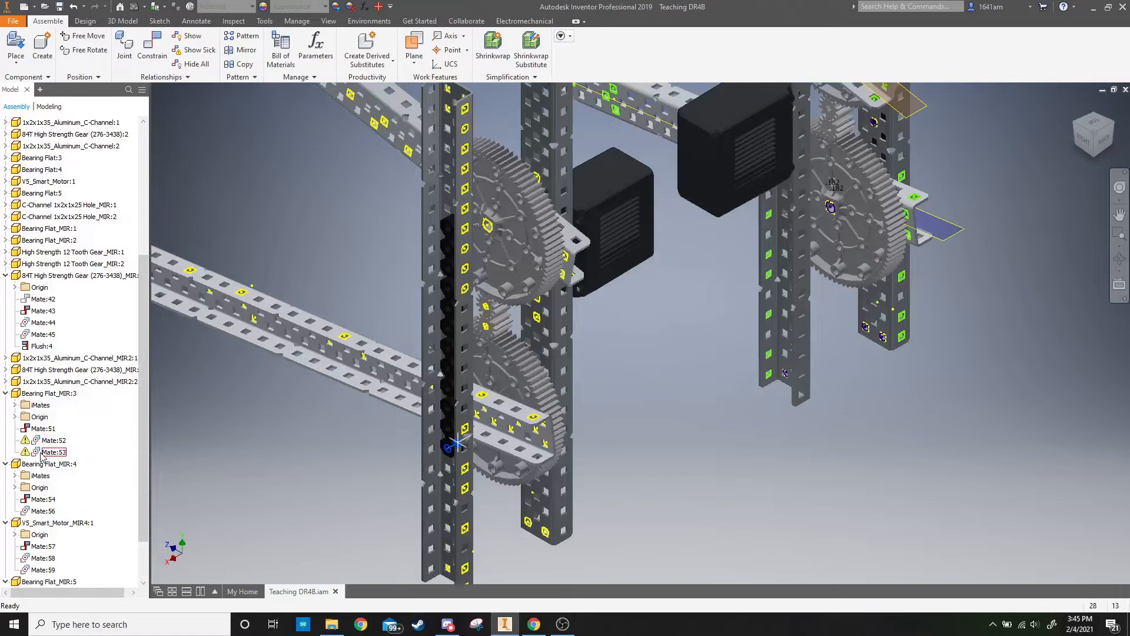
mouse_move(41, 458)
Step: Delete Mate:52 and Mate:53 from the lower mirrored bearing flat and pull it out of the outer C-channel
right_click(54, 441)
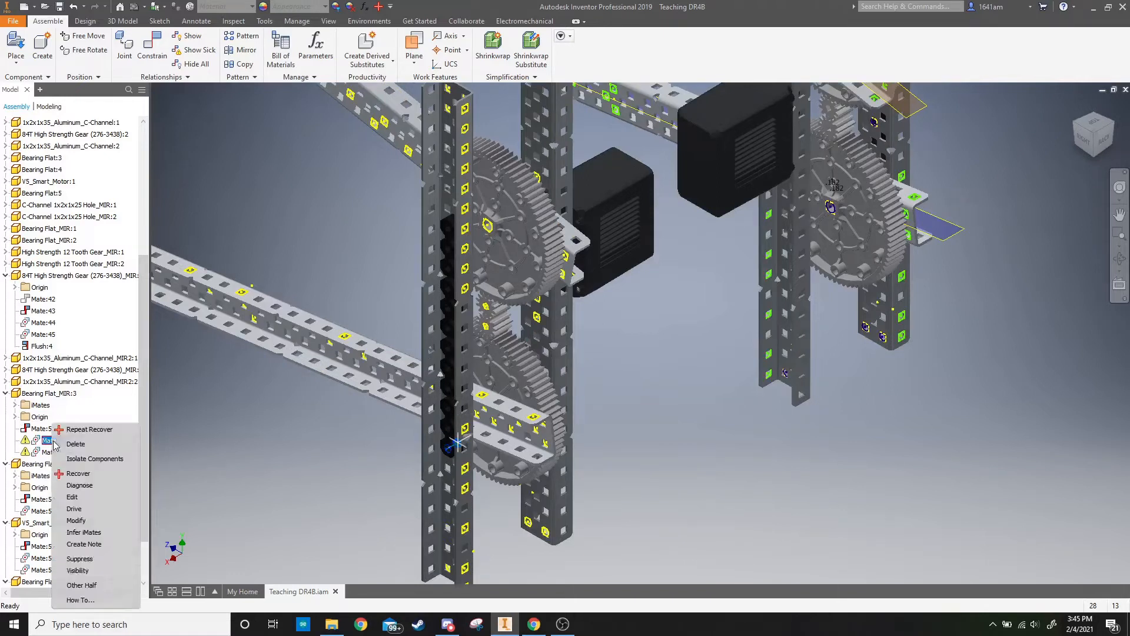
left_click(73, 445)
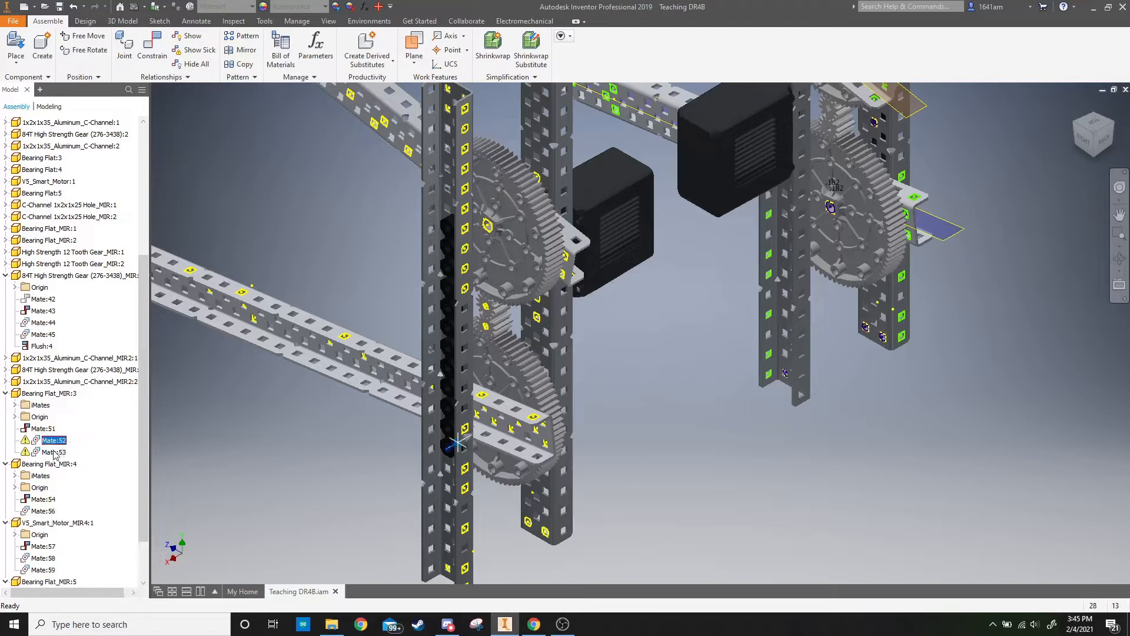
right_click(54, 441)
left_click(55, 445)
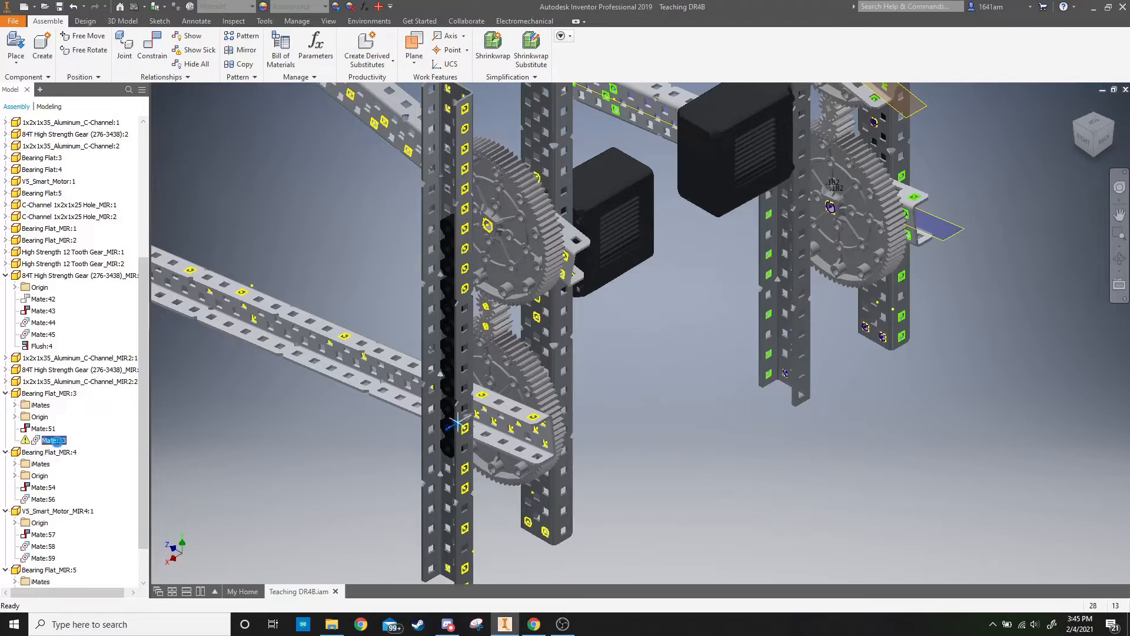
left_click_drag(449, 425, 356, 441)
Step: Mate the middle hole axis of the detached mirrored bearing flat to the outer C-channel hole behind the lower gear, using the undirected solution
left_click(663, 450)
left_click_drag(1096, 135, 1126, 128)
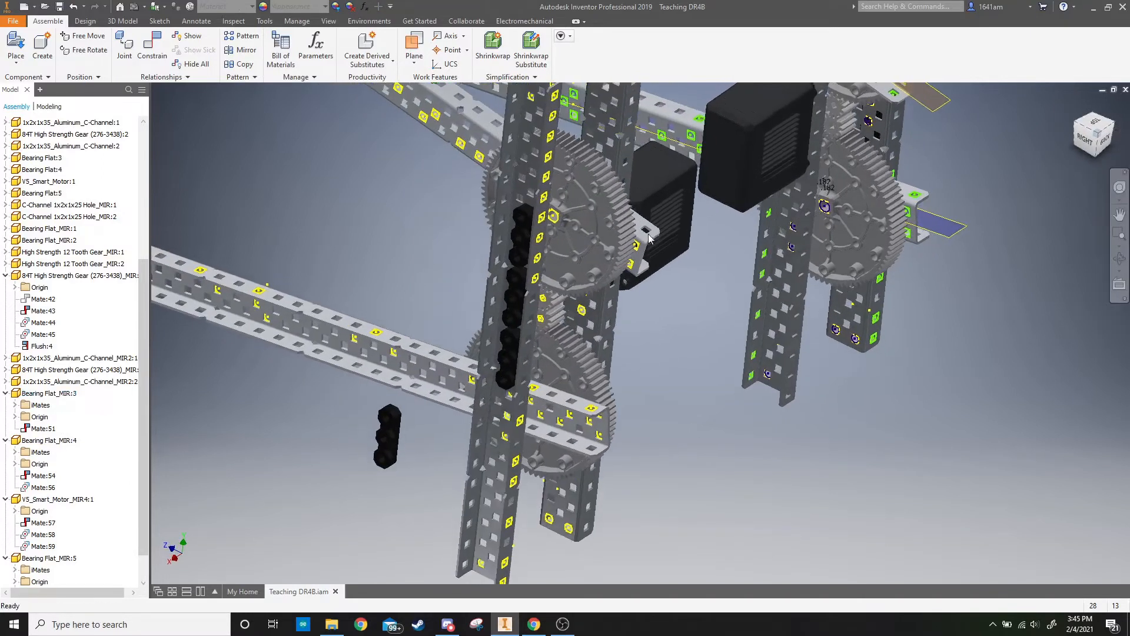
left_click(152, 59)
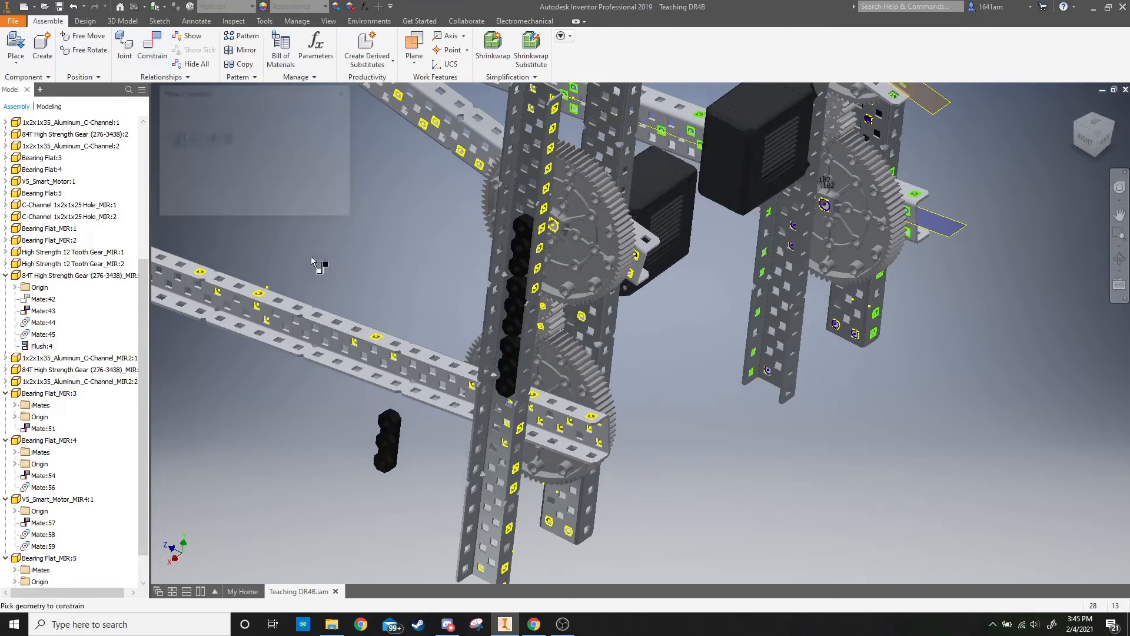
scroll(377, 471, "down", 5)
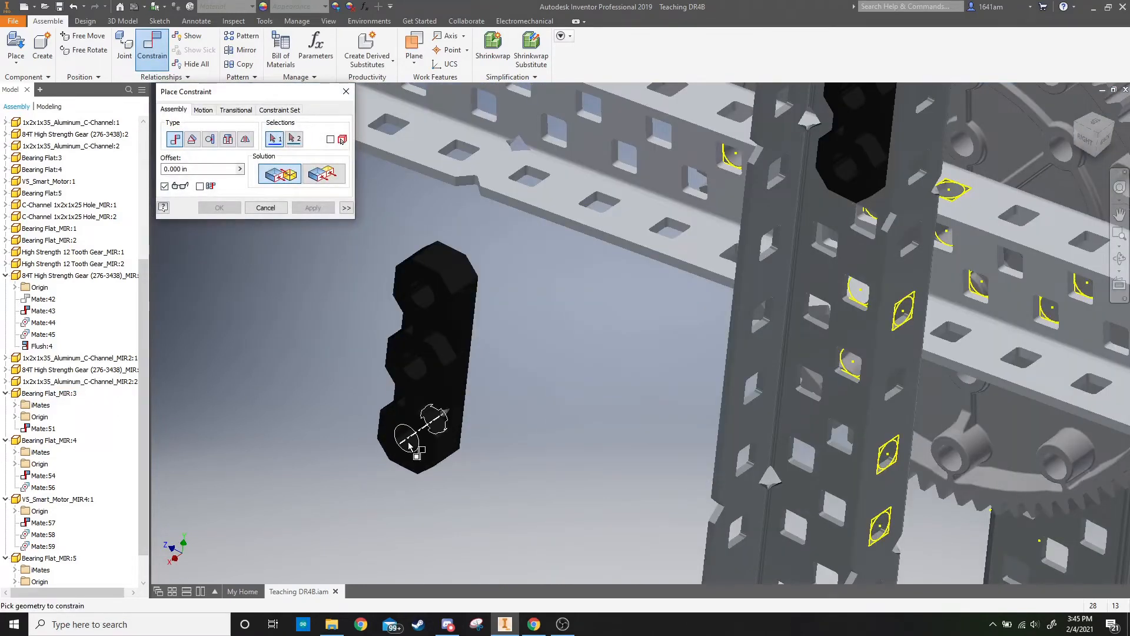
left_click(415, 370)
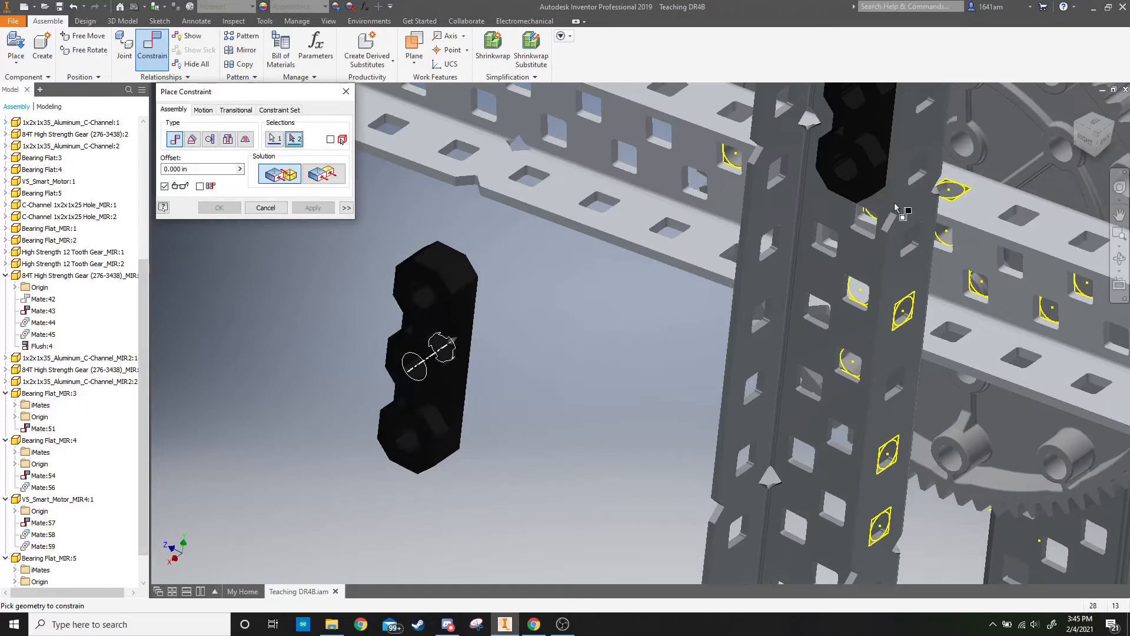
left_click(1085, 143)
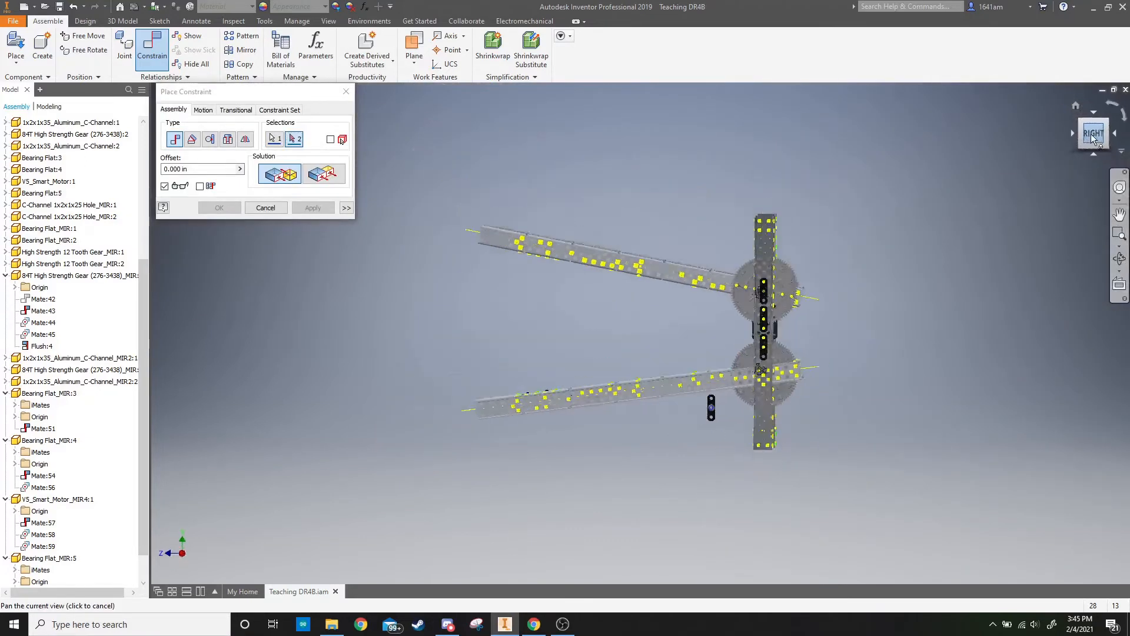
scroll(765, 449, "up", 10)
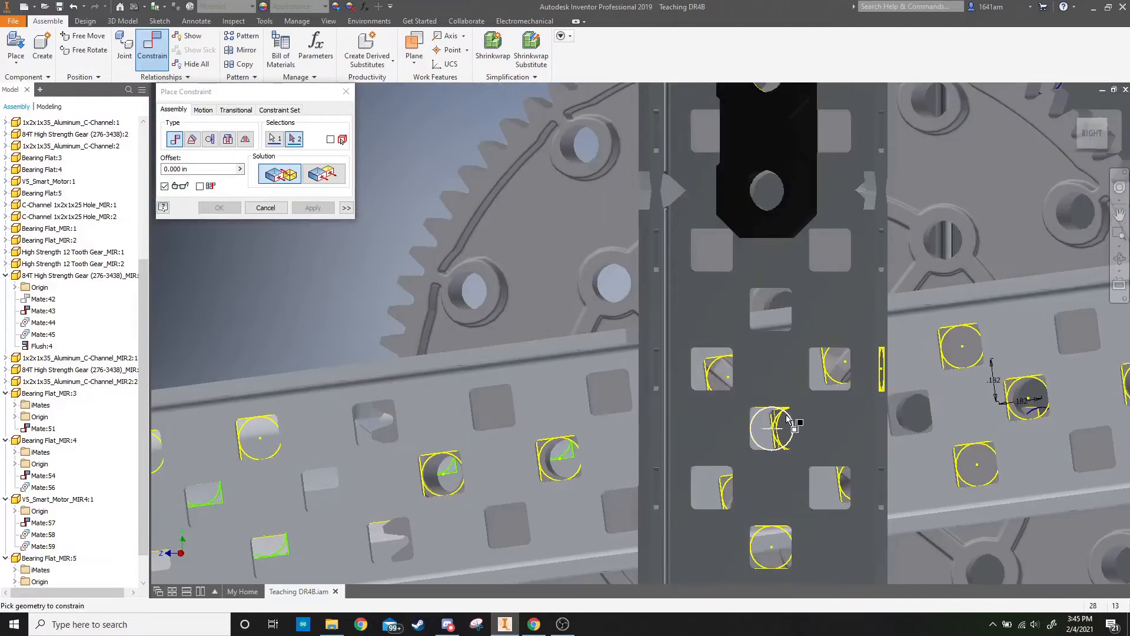
left_click(788, 418)
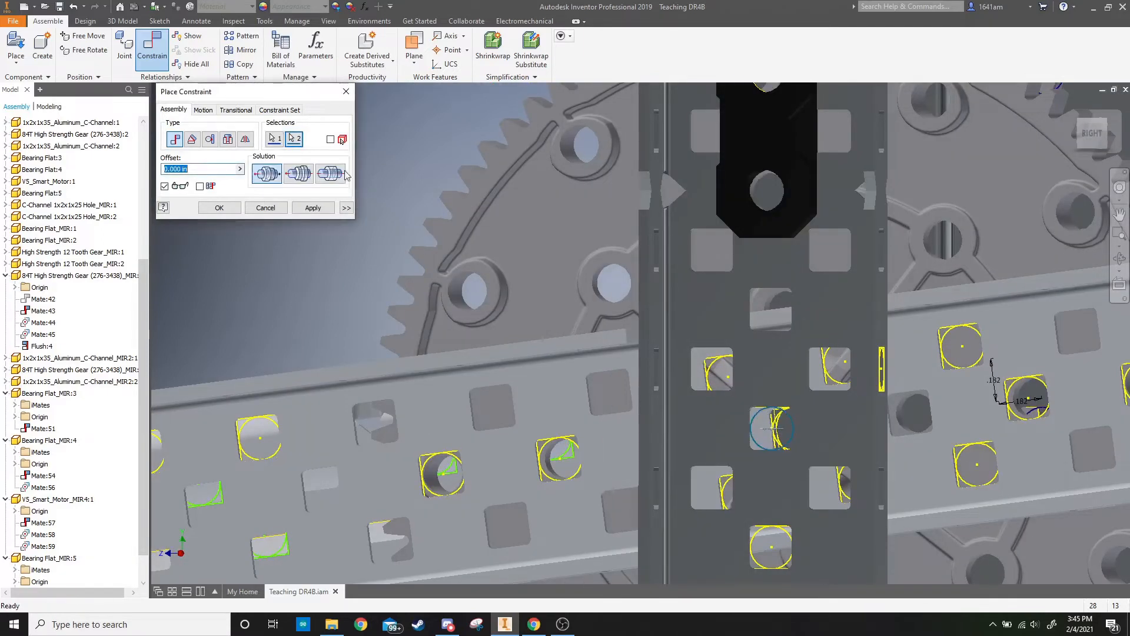
left_click(332, 178)
left_click(317, 210)
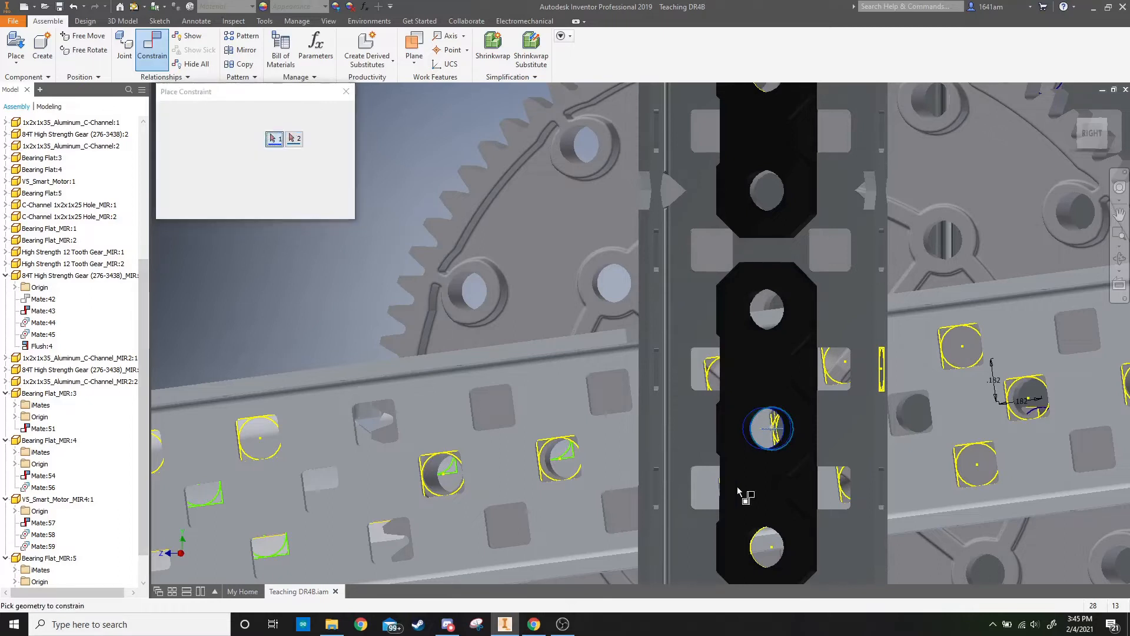
Step: Mate the same bearing flat's bottom hole axis to the matching C-channel hole with the undirected solution, and test that the bearing follows the channel
scroll(751, 553, "up", 5)
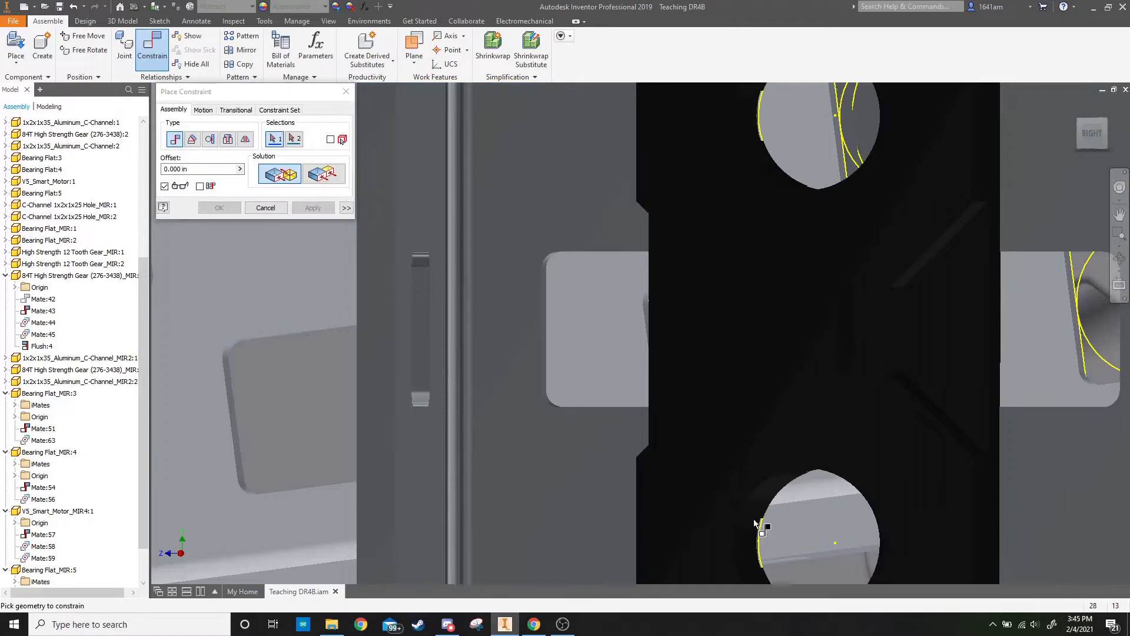
scroll(760, 504, "down", 3)
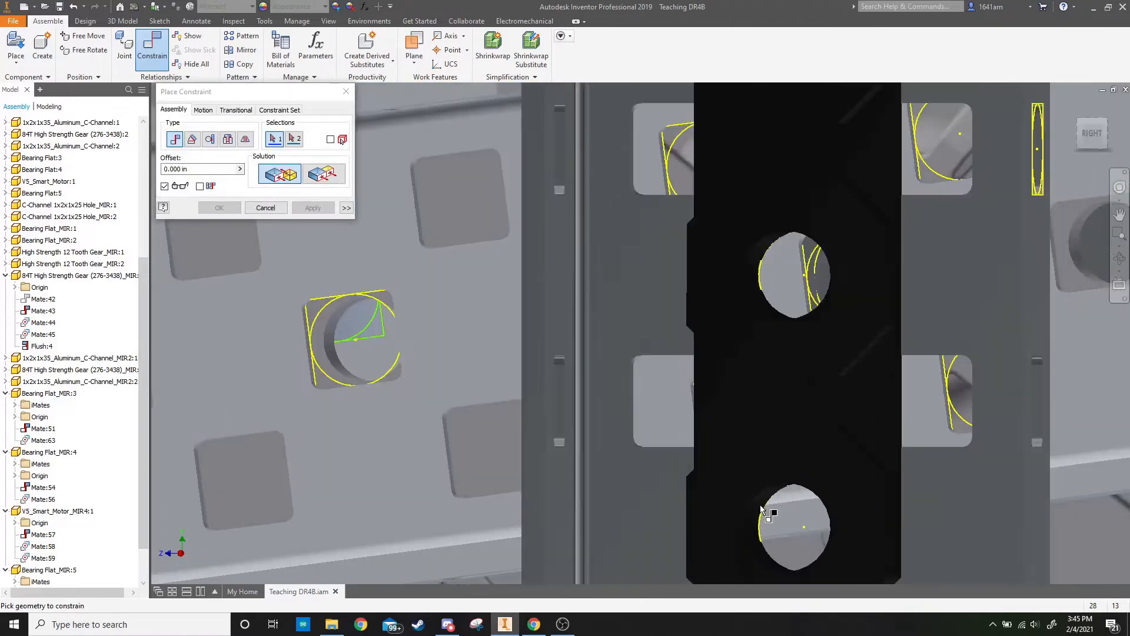
scroll(653, 421, "up", 3)
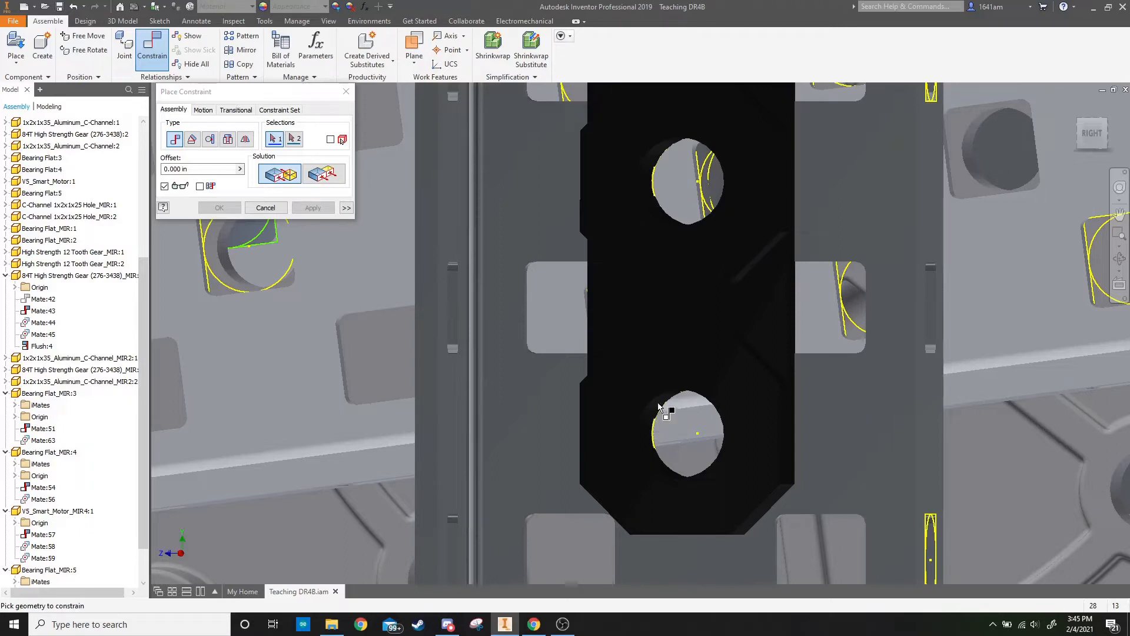
left_click(671, 410)
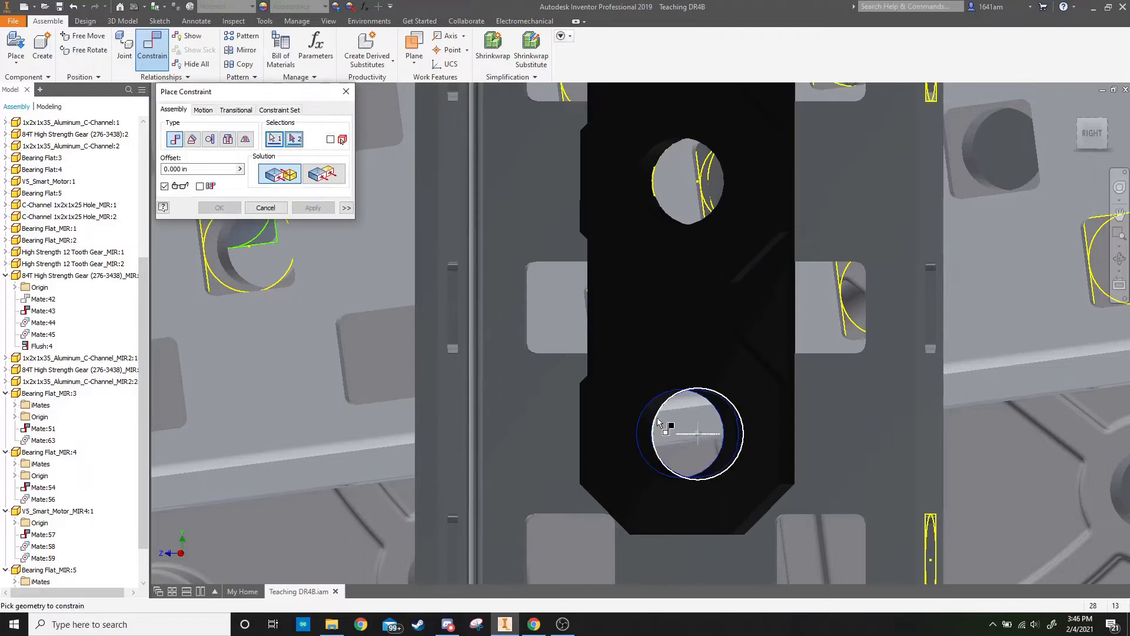
left_click(655, 432)
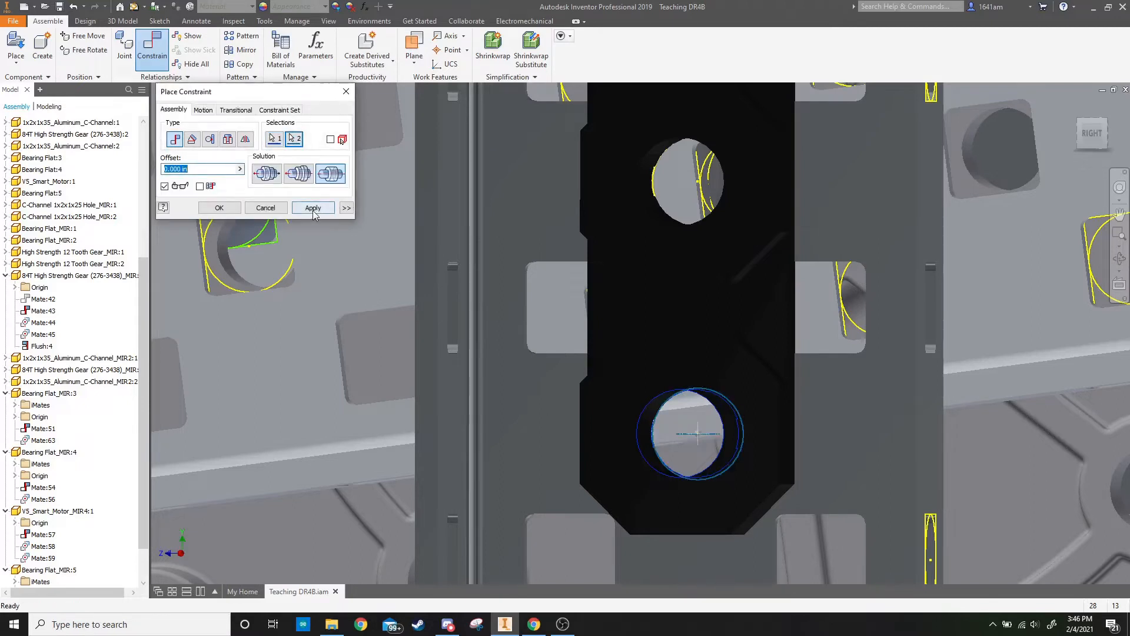
left_click(313, 208)
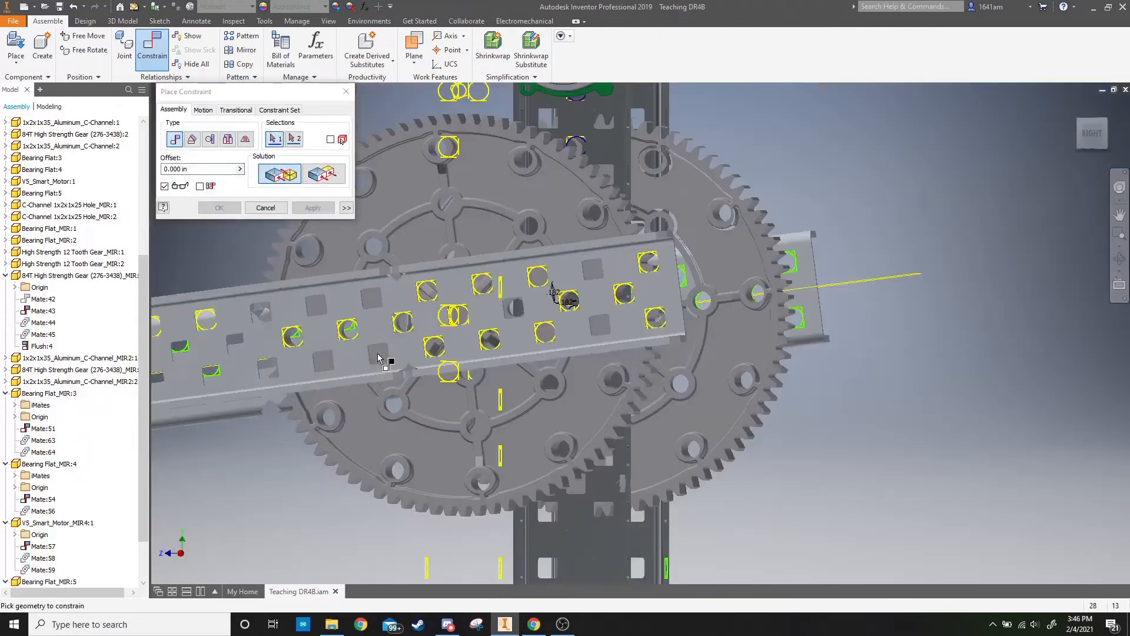
left_click(266, 207)
left_click_drag(421, 323, 413, 350)
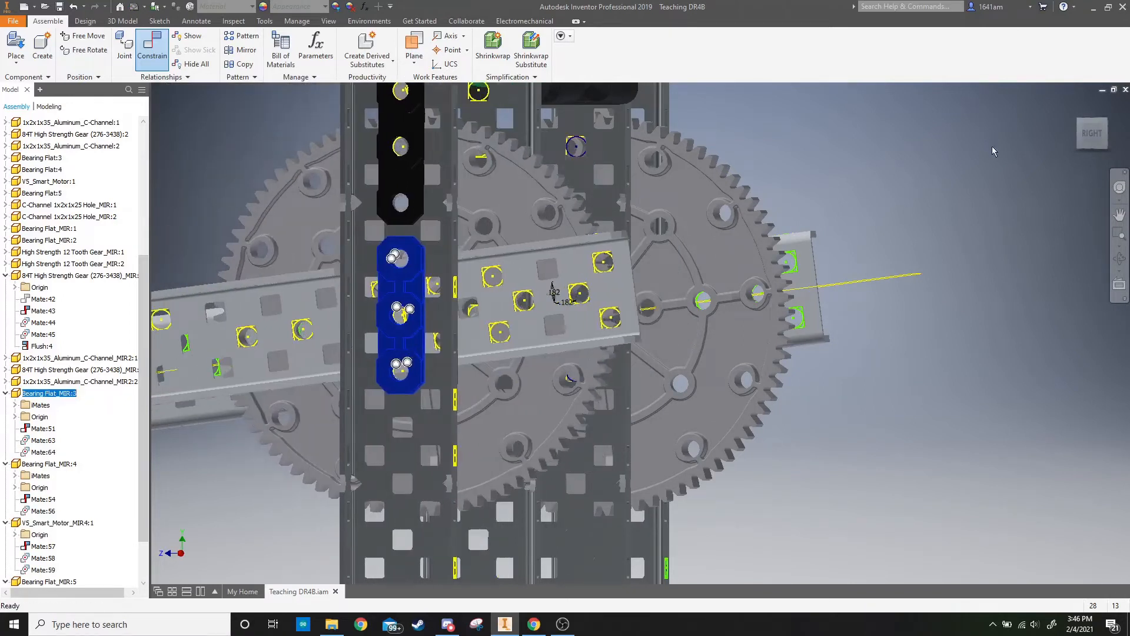
Step: Pull the mirrored outer channel, motor and upper gear in the overall view to test how the mirrored side moves
left_click(995, 145)
left_click(1074, 107)
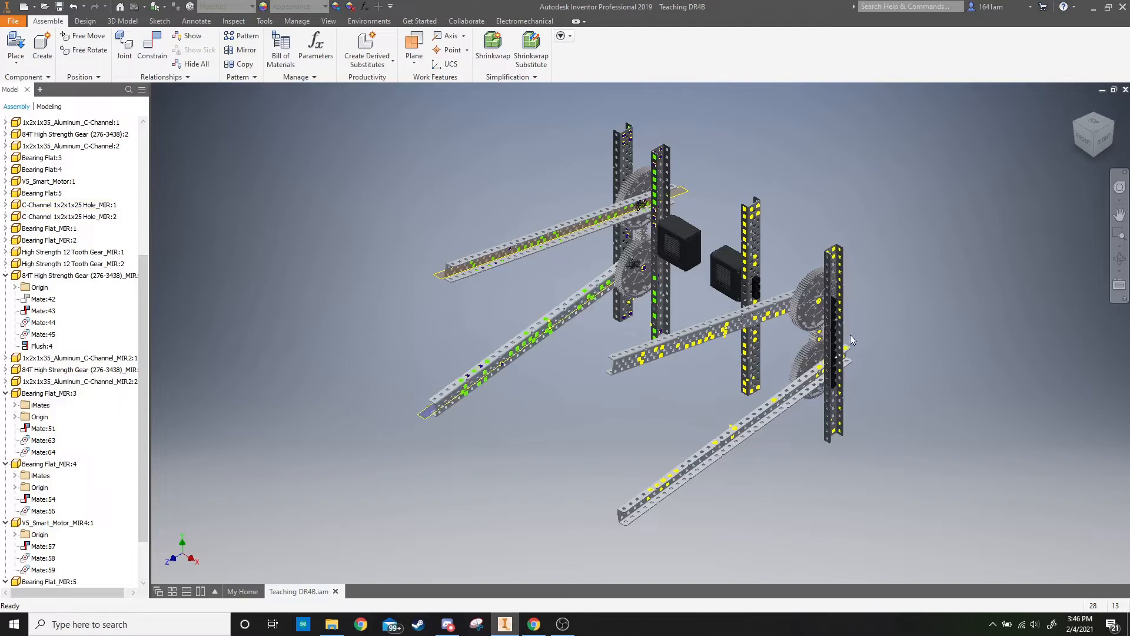
left_click_drag(872, 348, 801, 302)
mouse_move(754, 272)
left_mouse_down()
mouse_move(738, 256)
mouse_move(756, 266)
mouse_move(746, 262)
left_mouse_up()
left_click(1043, 175)
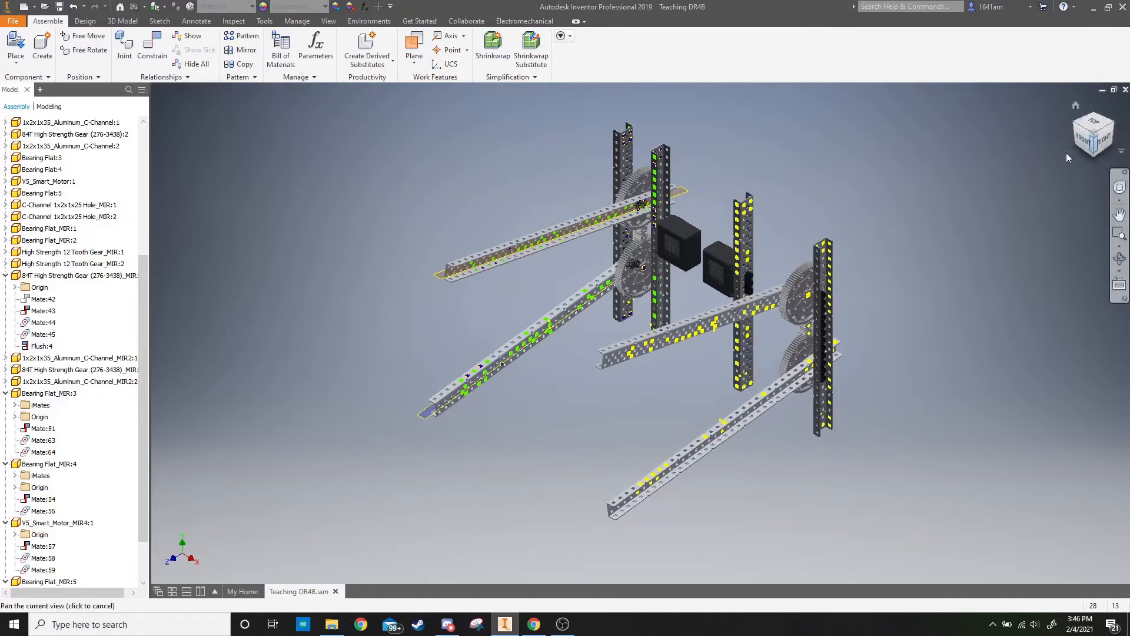
mouse_move(804, 294)
left_mouse_down()
mouse_move(785, 278)
mouse_move(793, 288)
left_mouse_up()
left_click(1058, 182)
Step: Unsuppress Mate:42 on the upper mirrored 84T gear
left_click(1103, 143)
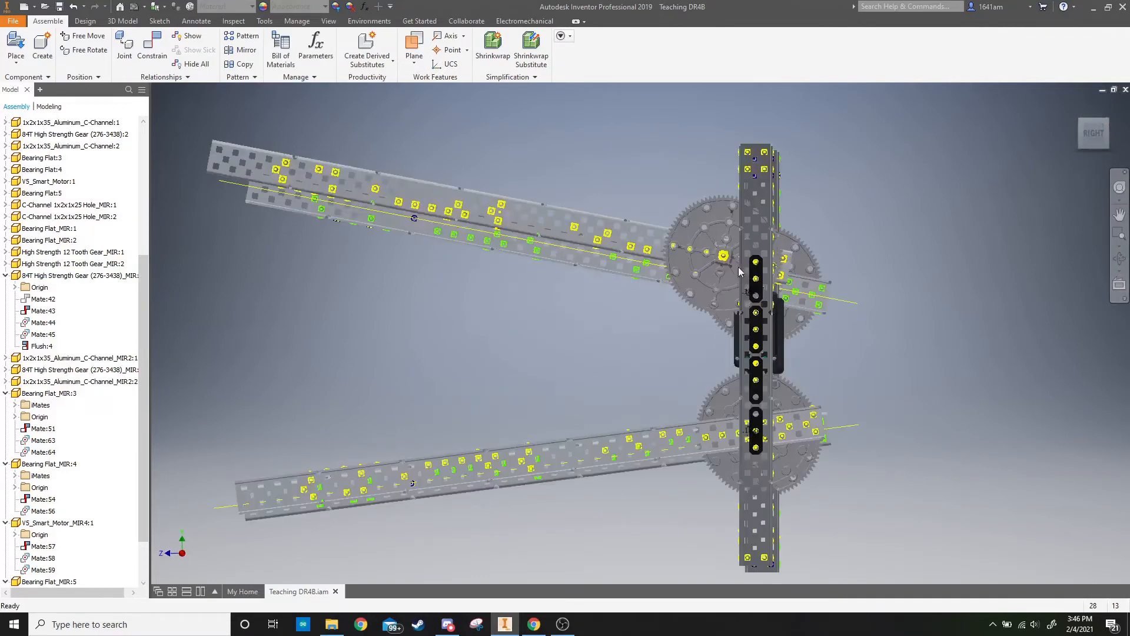
mouse_move(724, 261)
left_mouse_down()
mouse_move(722, 251)
mouse_move(729, 264)
left_mouse_up()
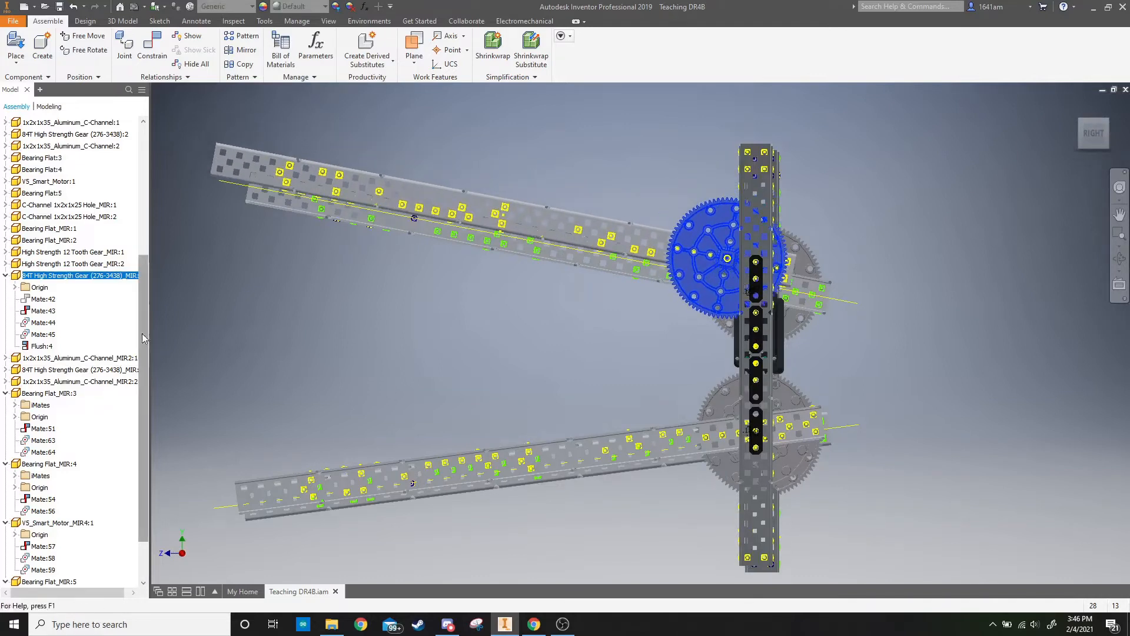
right_click(37, 304)
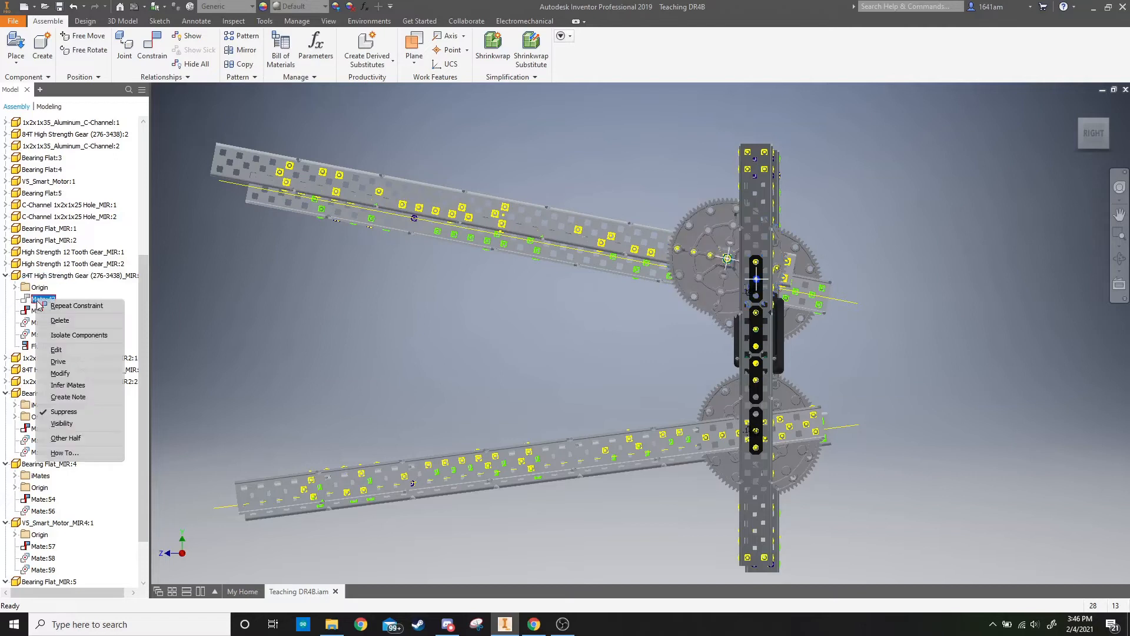
left_click(64, 412)
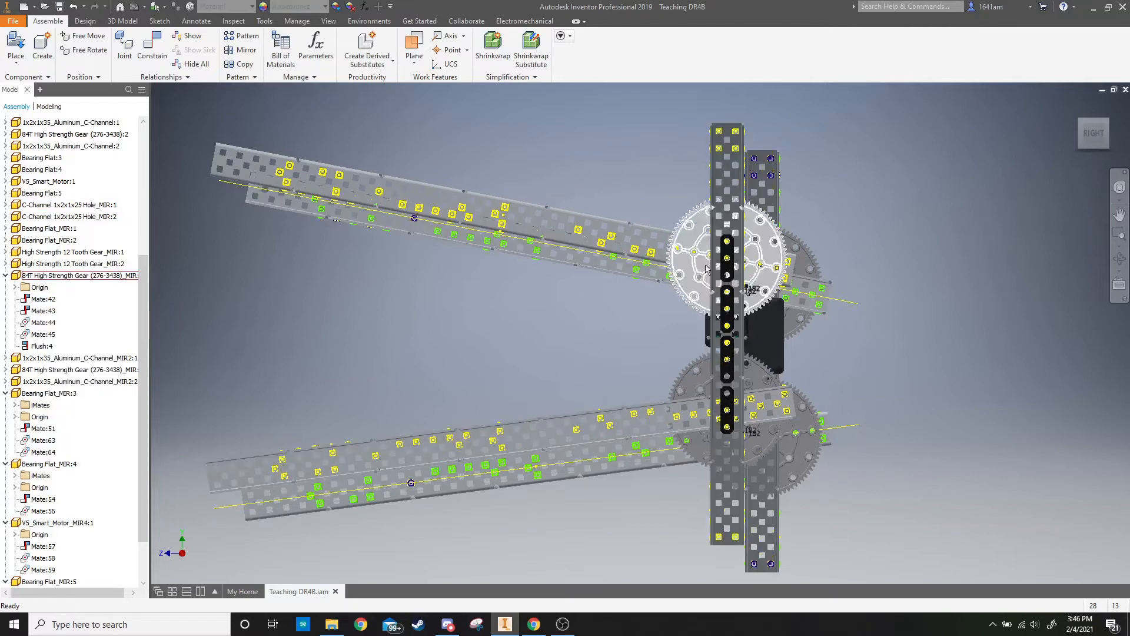
Step: Pull the upper mirrored arm to test how the mirrored side moves with it
left_click_drag(501, 233, 519, 257)
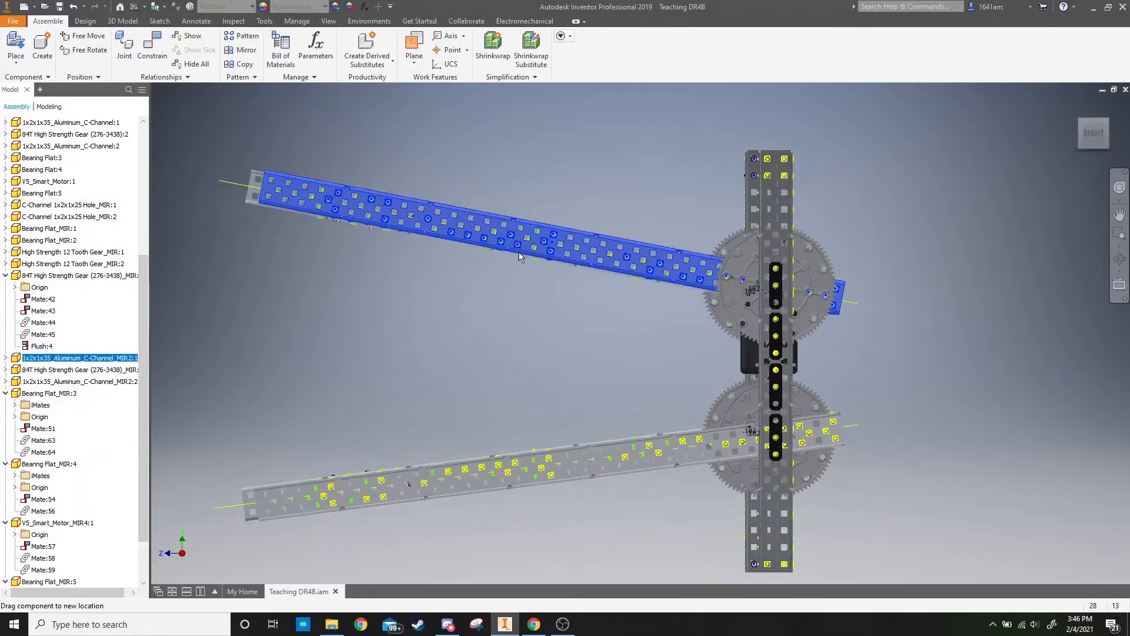
left_click(1089, 133)
left_click_drag(326, 203, 345, 184)
Step: Ground C-Channel 1x2x1x25 Hole_MIR:1 and swing the upper and lower mirrored arms to test their rotation
left_click(70, 205)
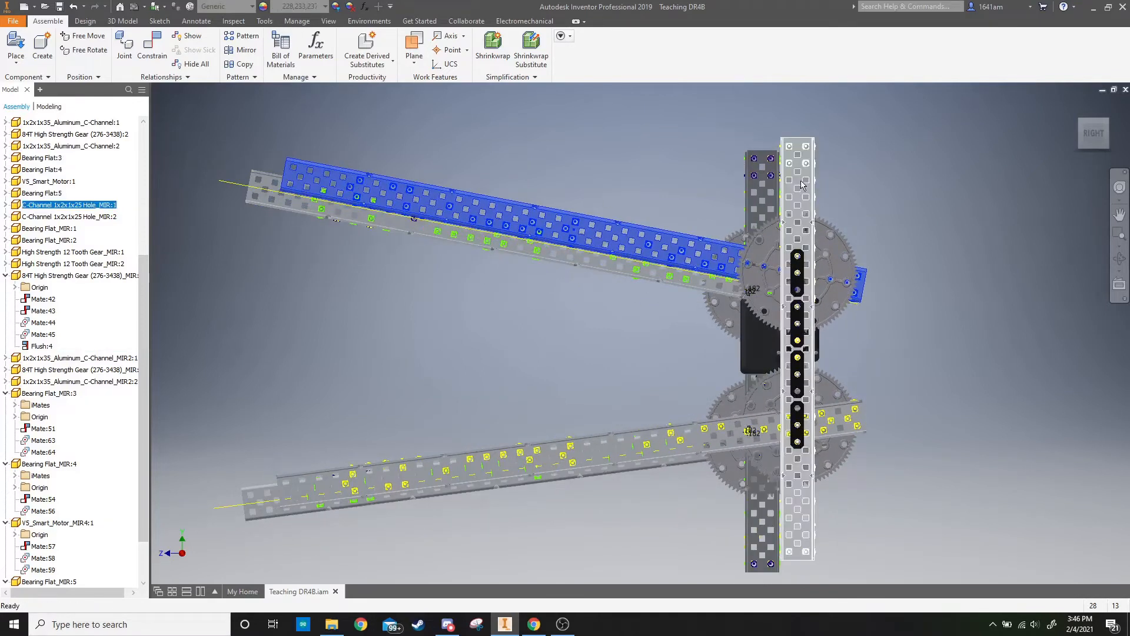
right_click(71, 209)
left_click(101, 470)
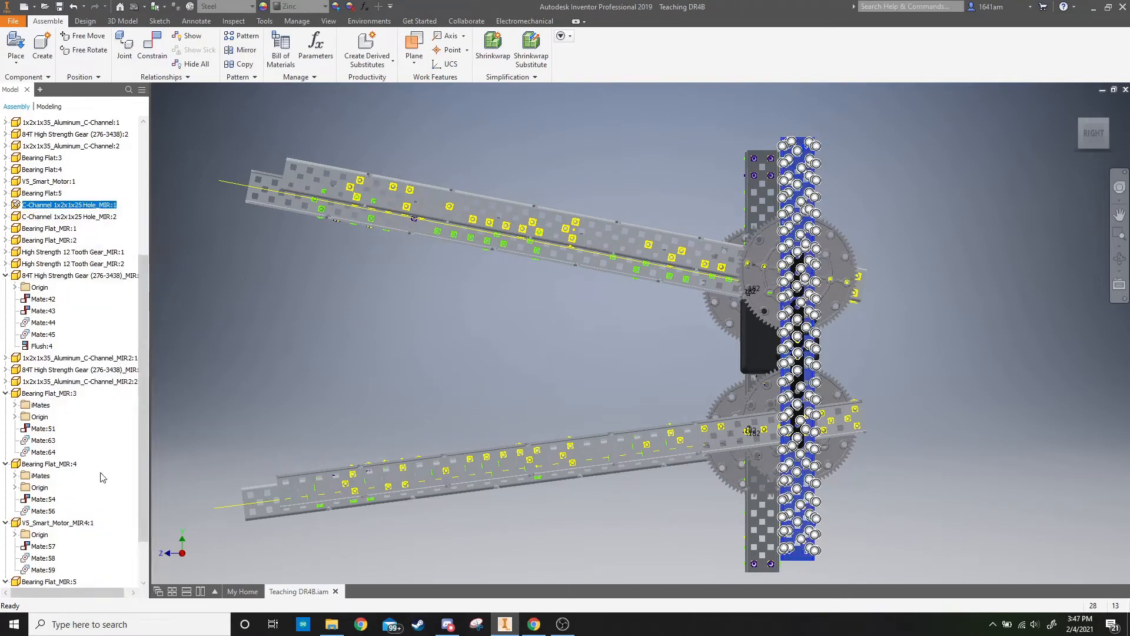
left_click_drag(383, 198, 386, 227)
mouse_move(414, 484)
left_mouse_down()
mouse_move(421, 558)
mouse_move(417, 439)
mouse_move(418, 495)
left_mouse_up()
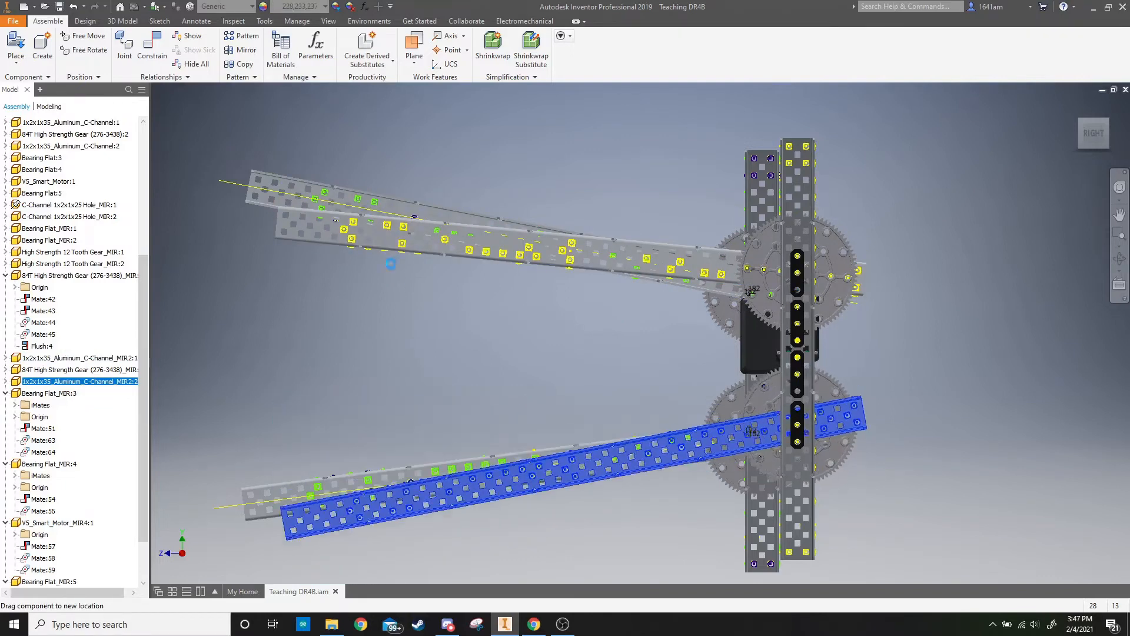
Step: Unground C-Channel 1x2x1x25 Hole_MIR:1
left_click(112, 357)
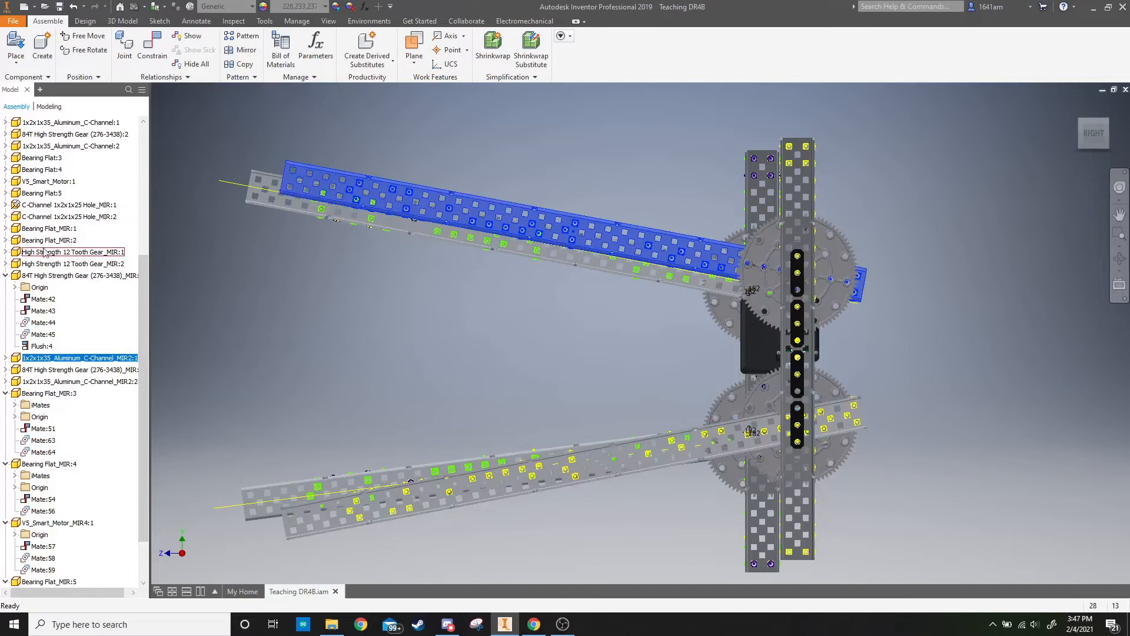
right_click(34, 205)
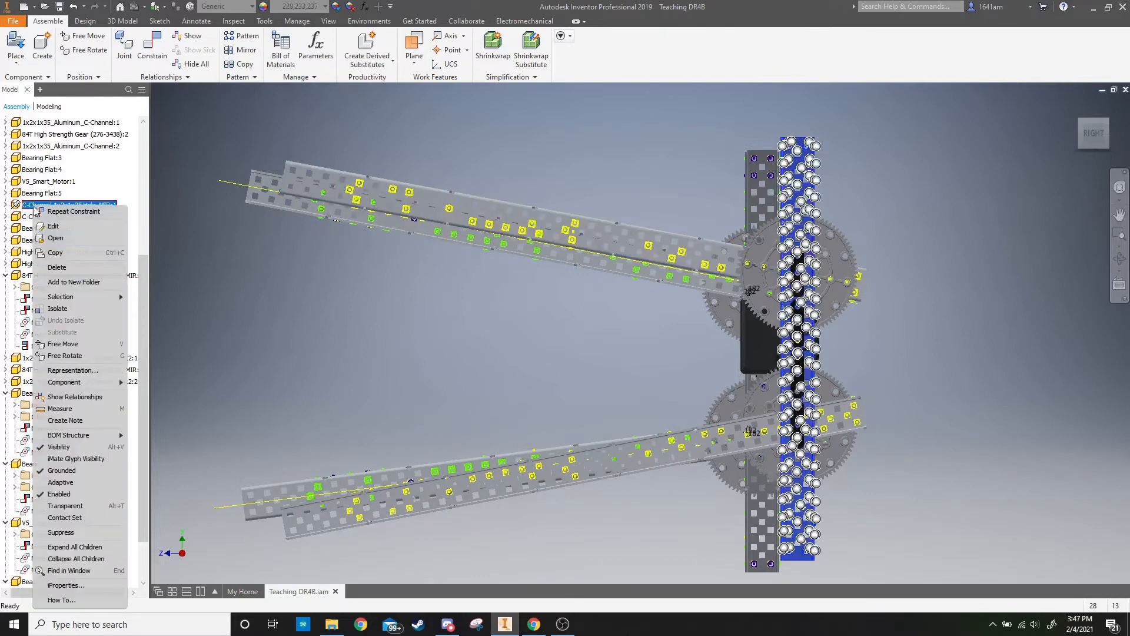
left_click(75, 461)
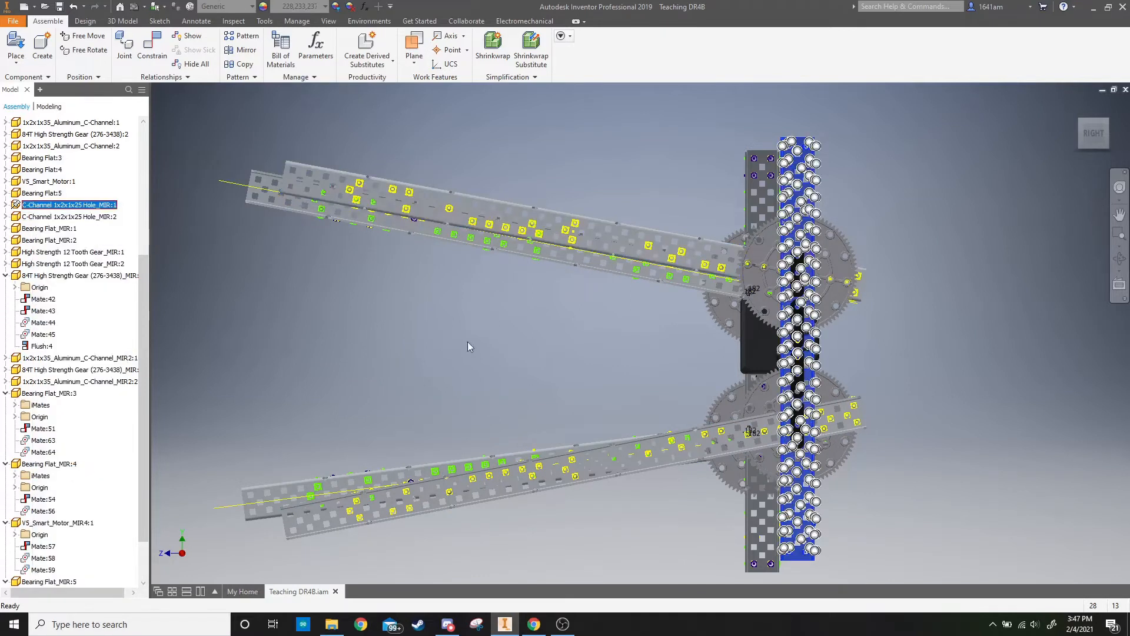
Step: Pull the ungrounded mirrored outer channel, its bearings and the lower arm to test their freedom of movement
mouse_move(782, 175)
left_mouse_down()
mouse_move(762, 178)
mouse_move(797, 170)
left_mouse_up()
left_click_drag(798, 309, 760, 392)
left_click_drag(718, 485, 827, 493)
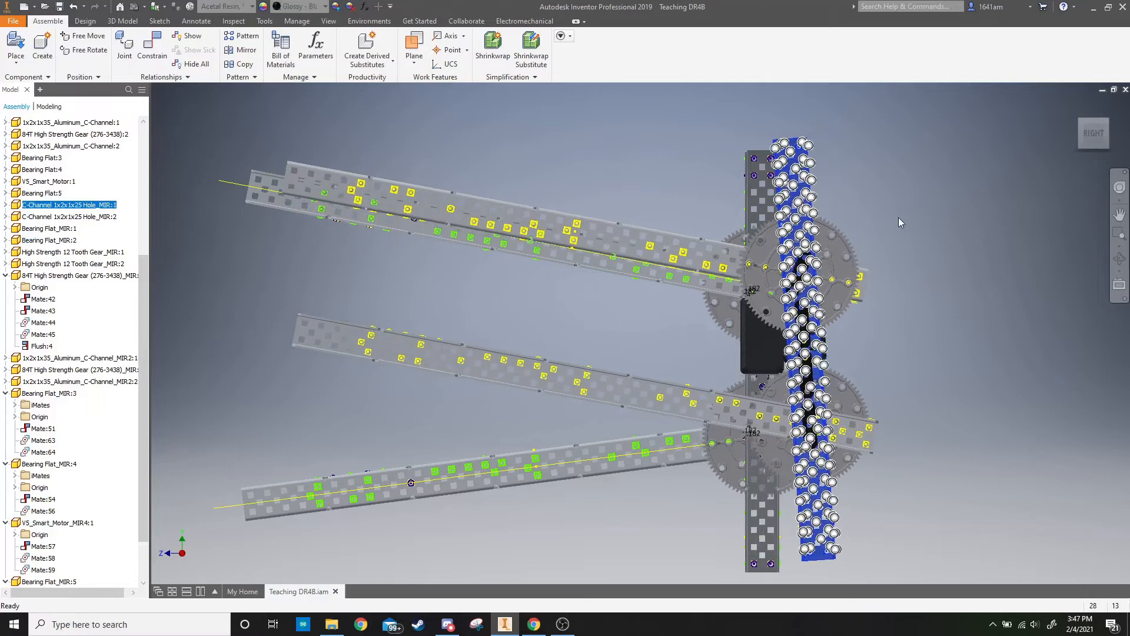
left_click(899, 217)
Step: From the front, reposition the mirrored motor beside the original one and slide the mirrored outer C-channel with its gears inward toward the inner channel
left_click(1073, 106)
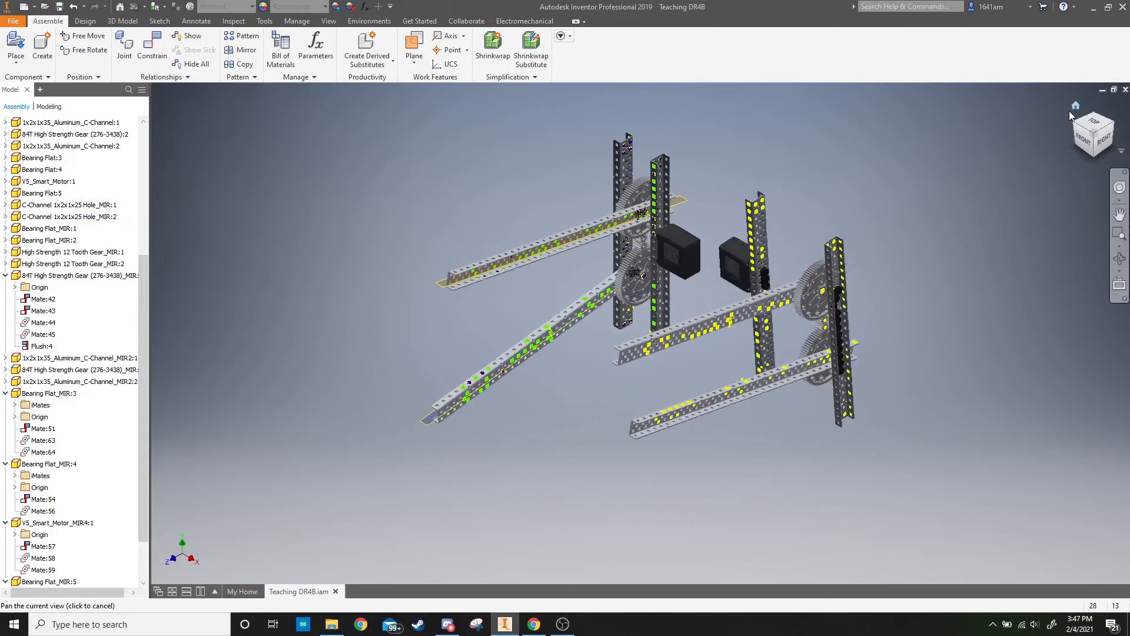
left_click(1085, 139)
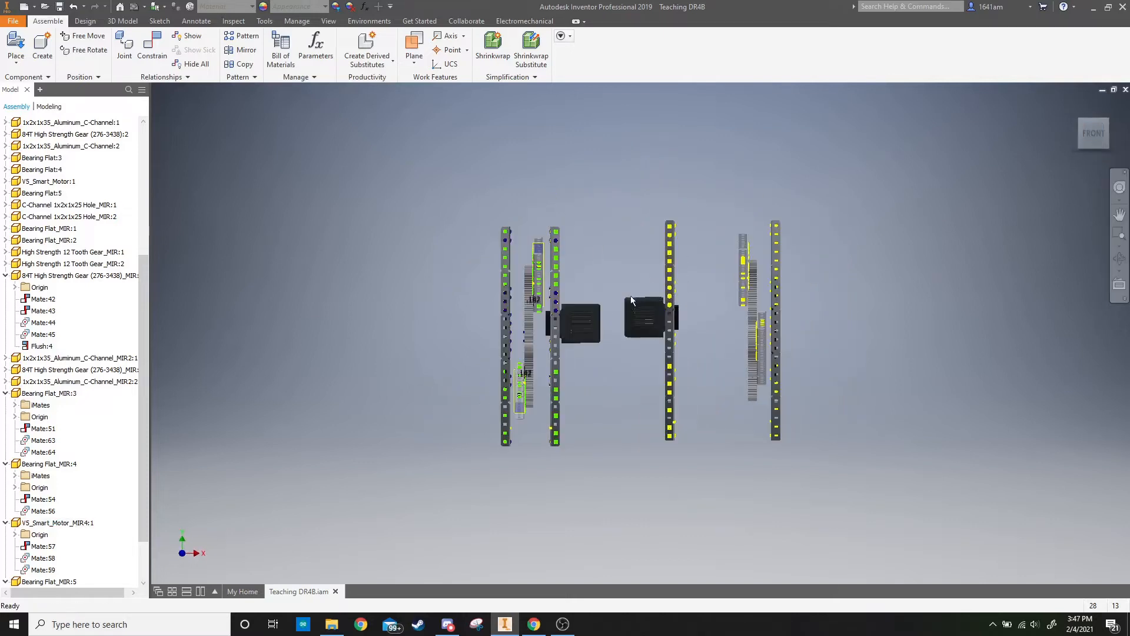
left_click_drag(647, 329, 624, 345)
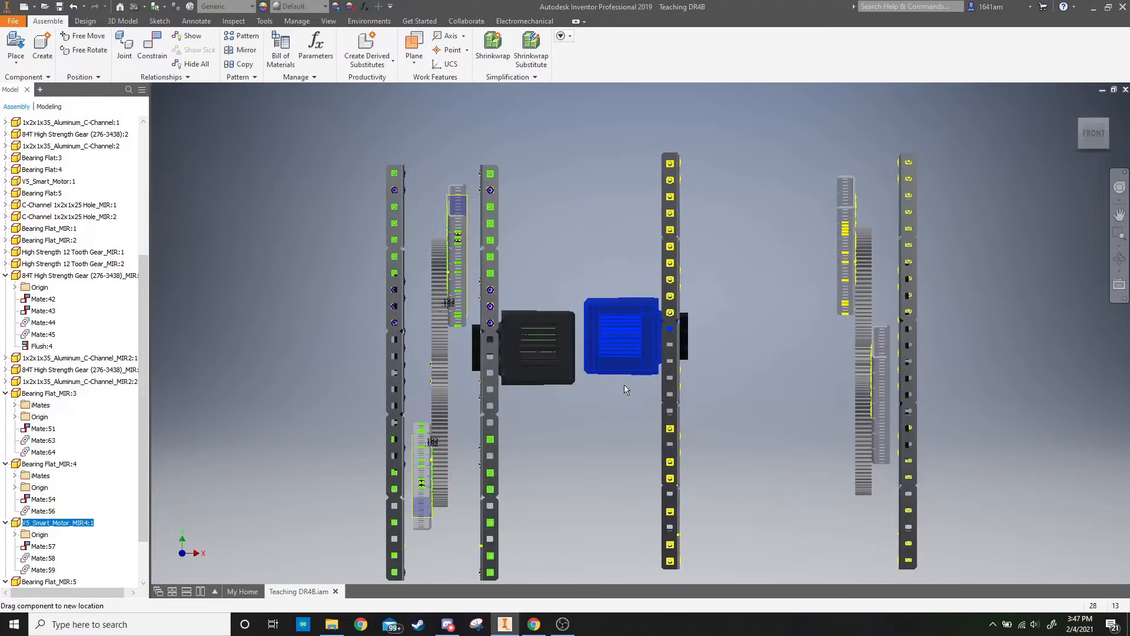
left_click_drag(907, 322, 765, 330)
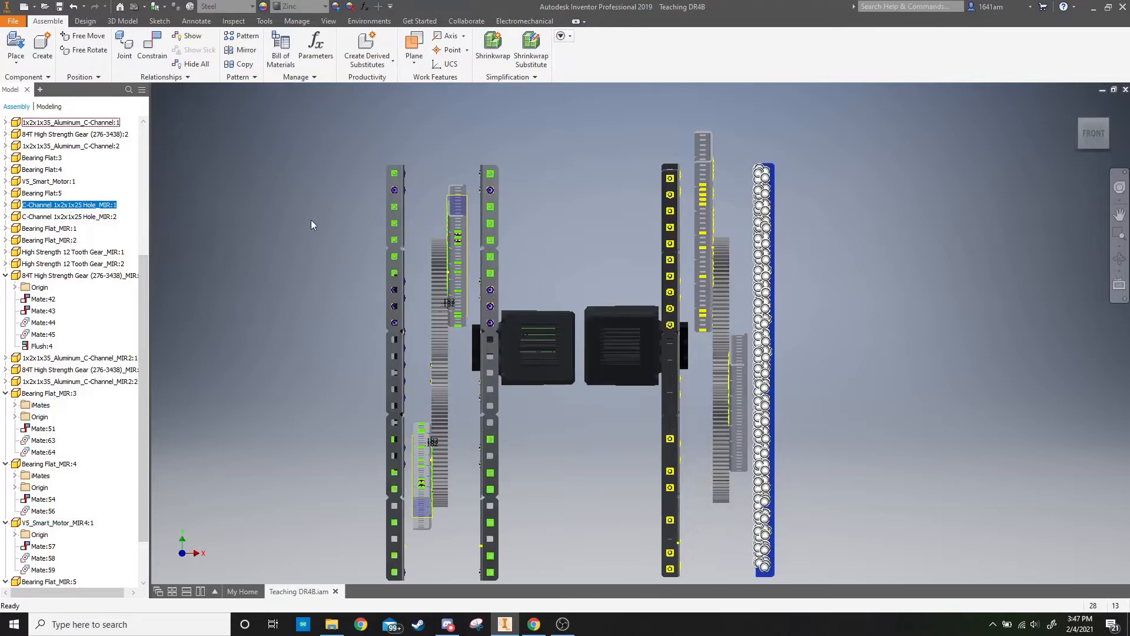
Step: Choose C-Channel 1x2x1x25 Hole from the Structure folder of the Inventor_2013_VEX_KOP_-_Imperial library as the component to place
left_click(20, 43)
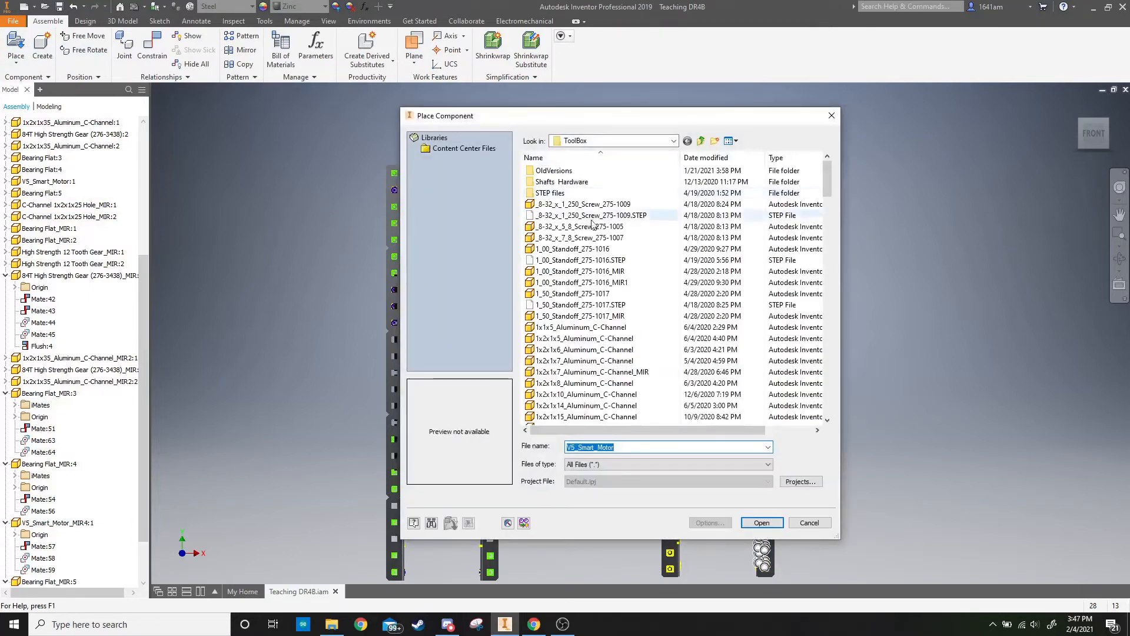
left_click(673, 141)
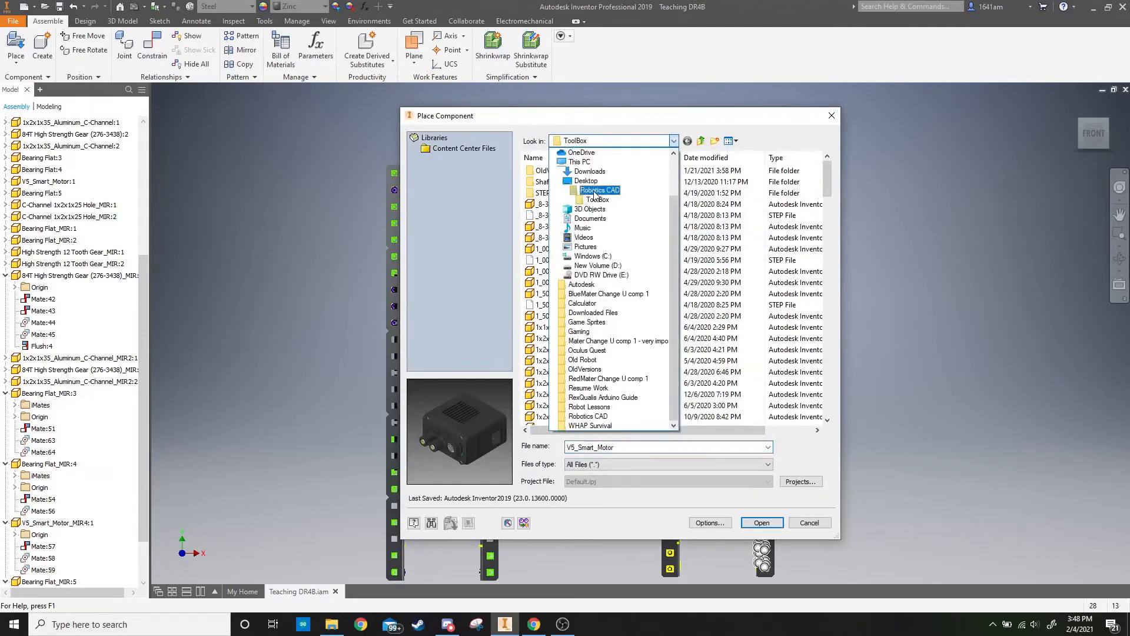
left_click(595, 192)
double_click(596, 187)
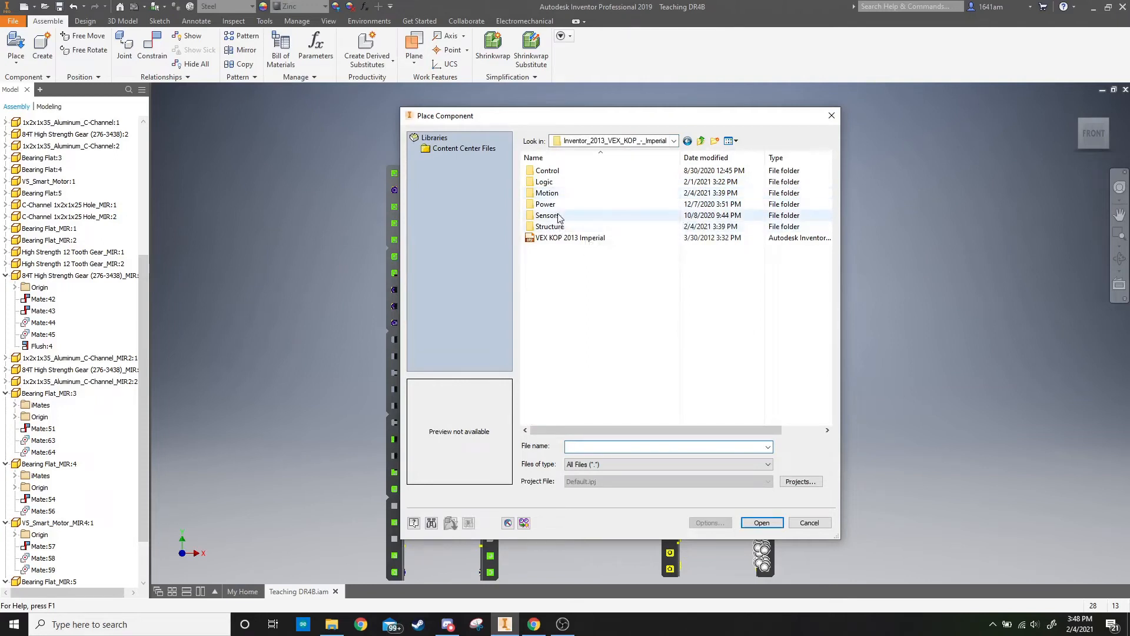
double_click(550, 226)
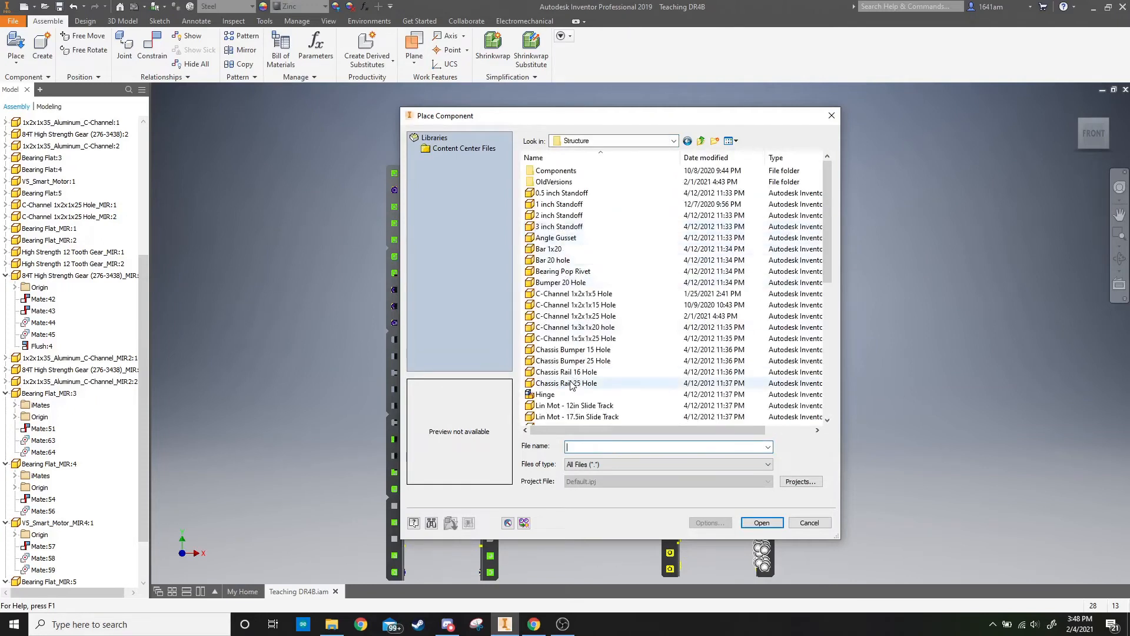
left_click(580, 318)
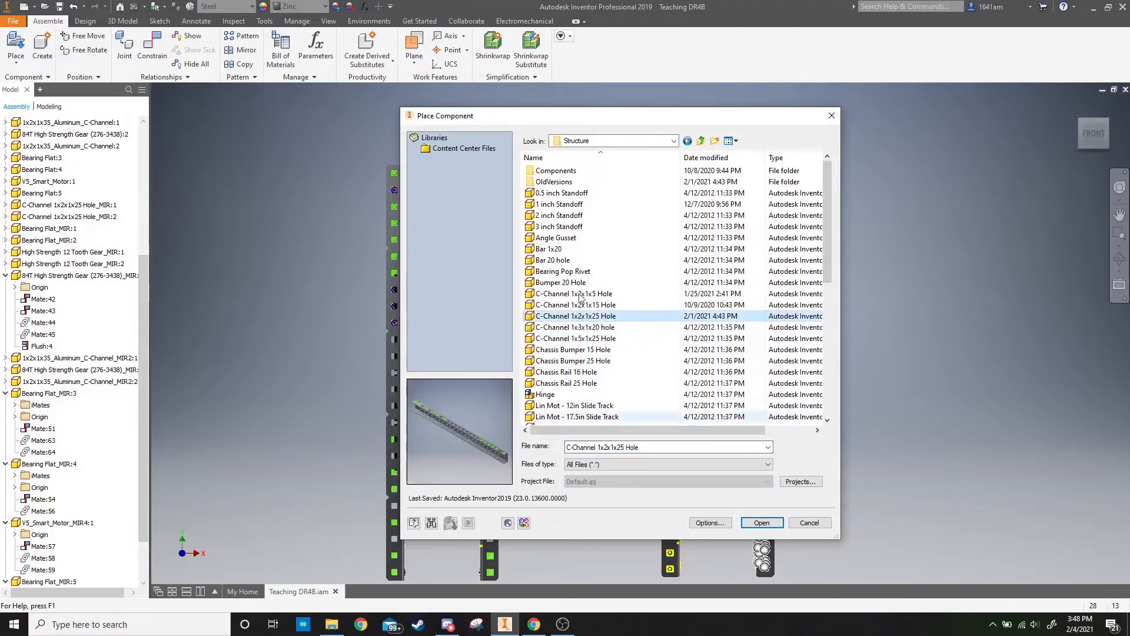
left_click(760, 522)
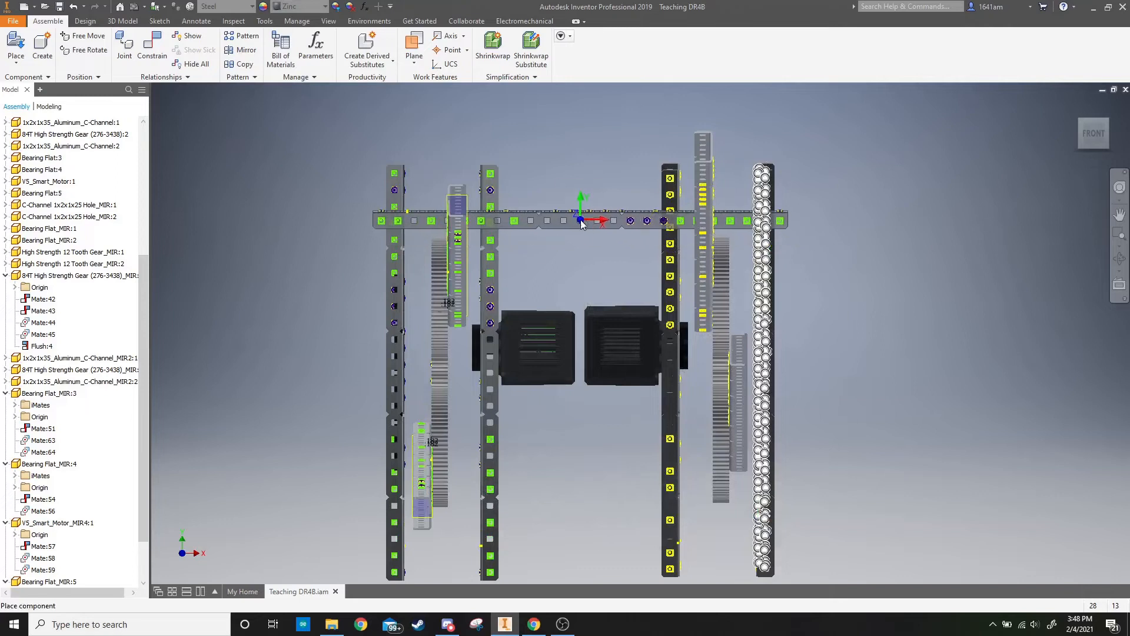
Step: Rotate the new C-channel to show its wide face and place two copies horizontally across the towers, at their upper and lower ends
right_click(581, 221)
left_click(560, 204)
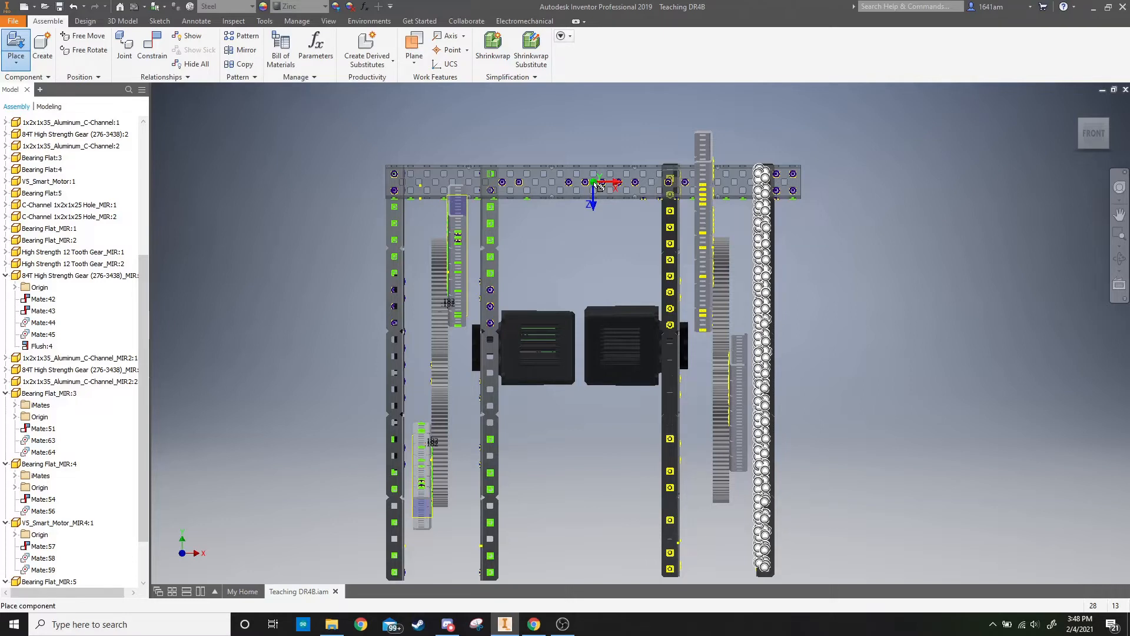
left_click(599, 186)
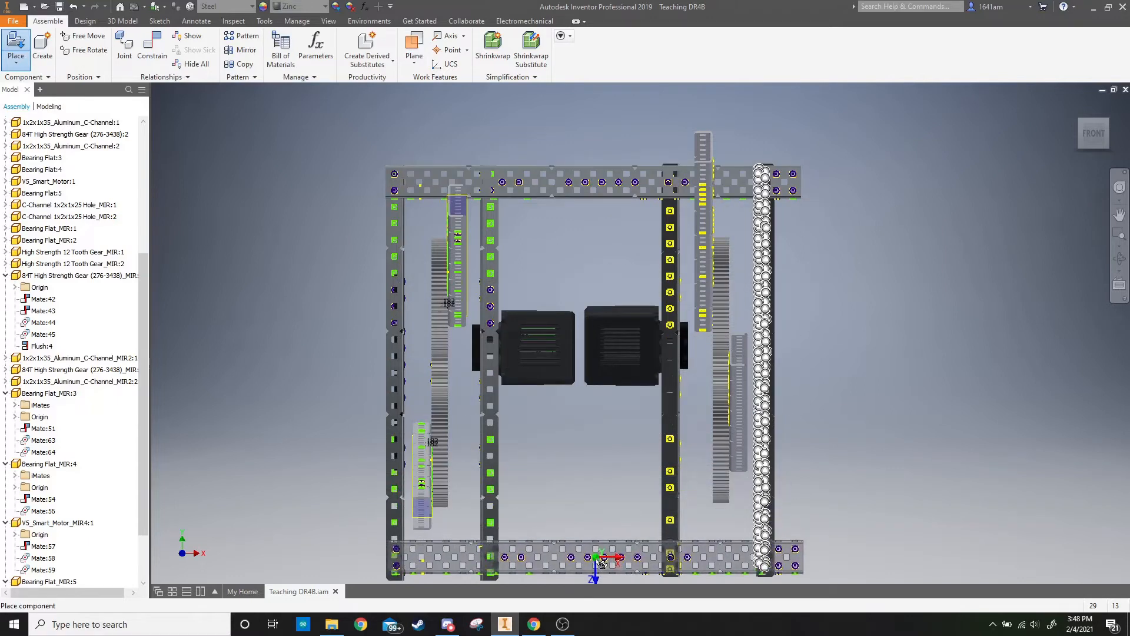
left_click(597, 564)
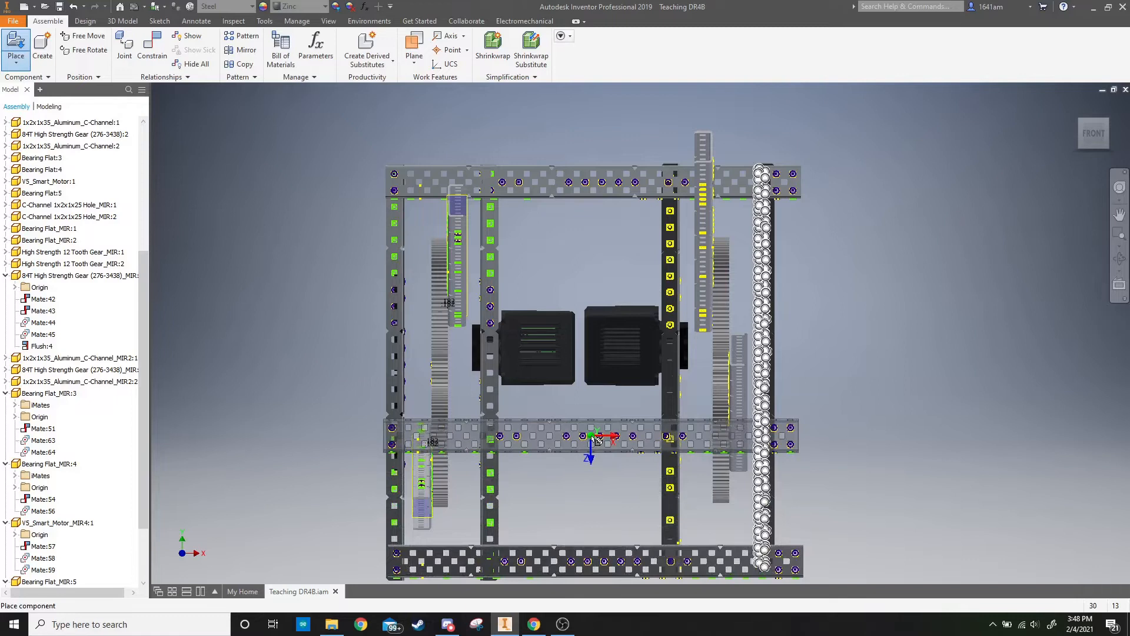
key("Escape")
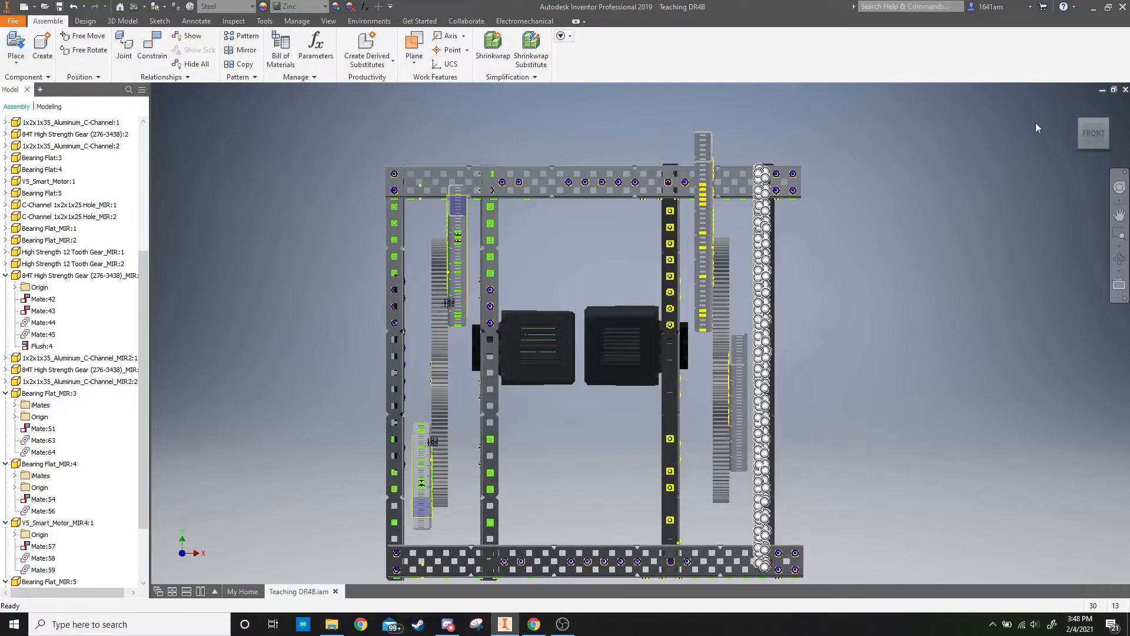
Step: Move the lower and upper cross channels roughly into line with the two lift towers
left_click(1076, 106)
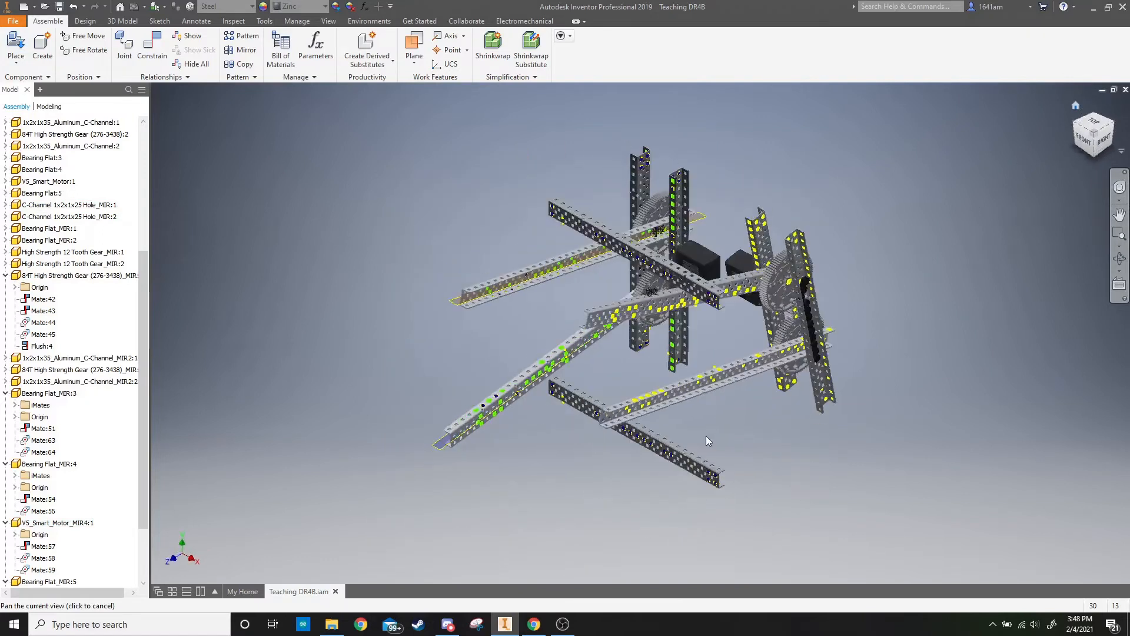
scroll(531, 412, "up", 3)
left_click_drag(531, 412, 719, 302)
scroll(659, 340, "down", 2)
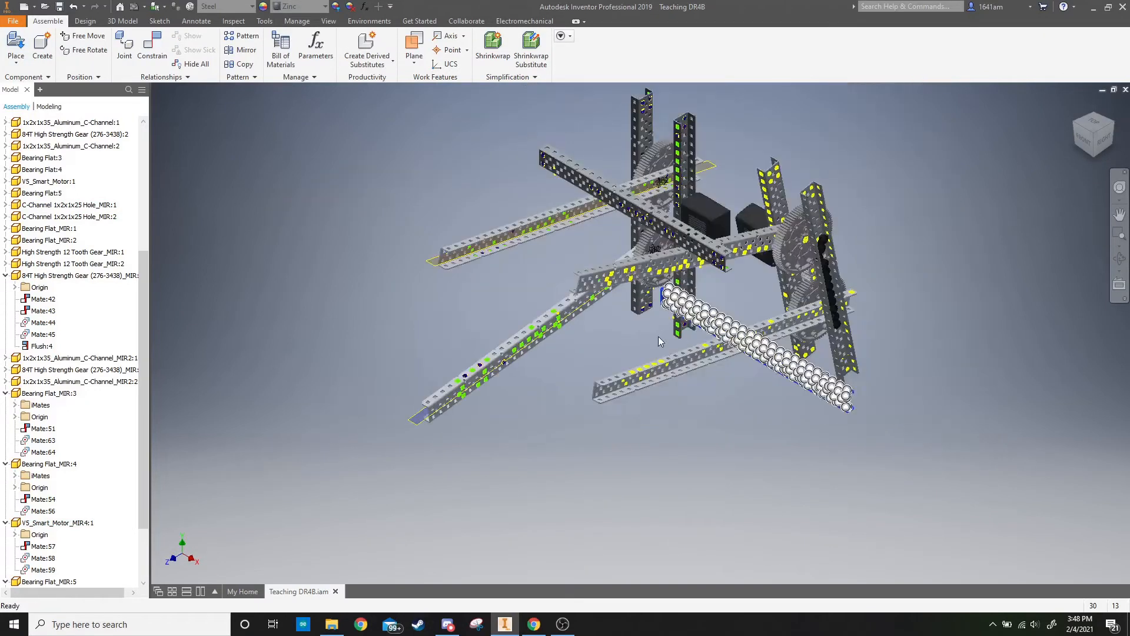
left_click_drag(610, 184, 717, 128)
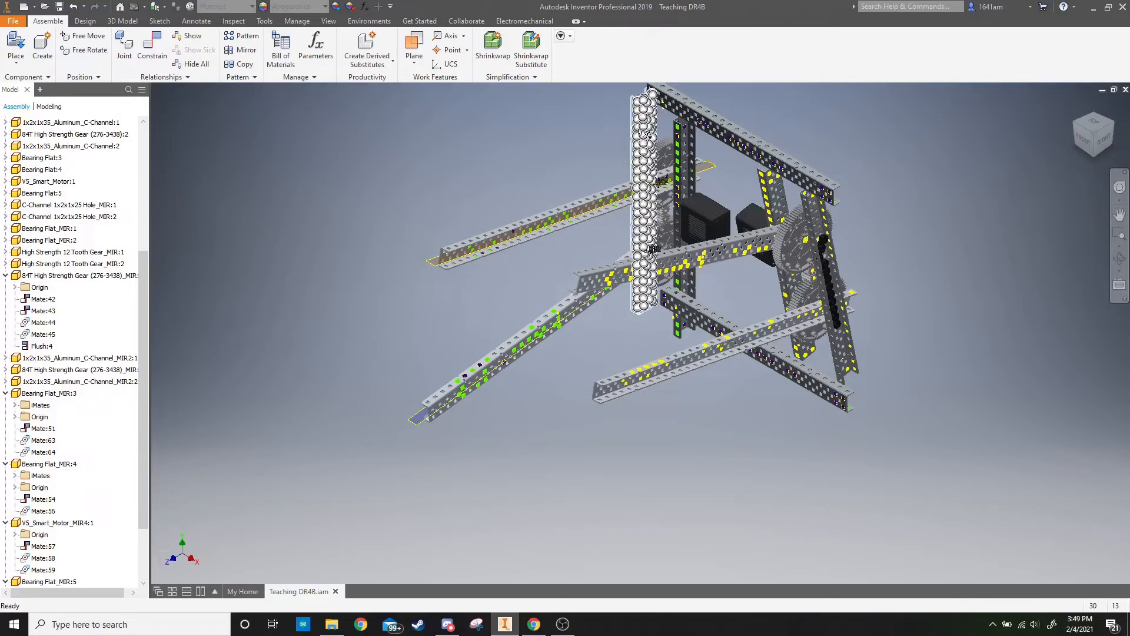
Step: Mate the axis of the upper cross channel's end hole to the outer tower channel's top hole with the undirected solution and 0.000 in offset
left_click(646, 128)
scroll(646, 120, "up", 5)
scroll(657, 117, "down", 6)
left_click(1075, 126)
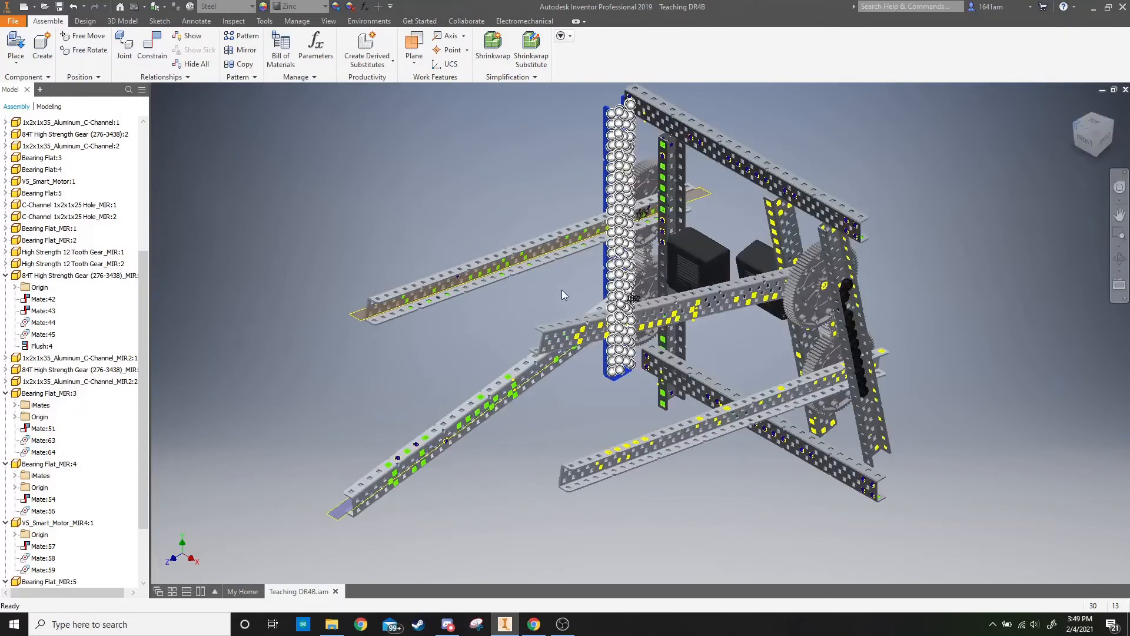
scroll(658, 219, "up", 3)
left_click_drag(703, 130, 614, 154)
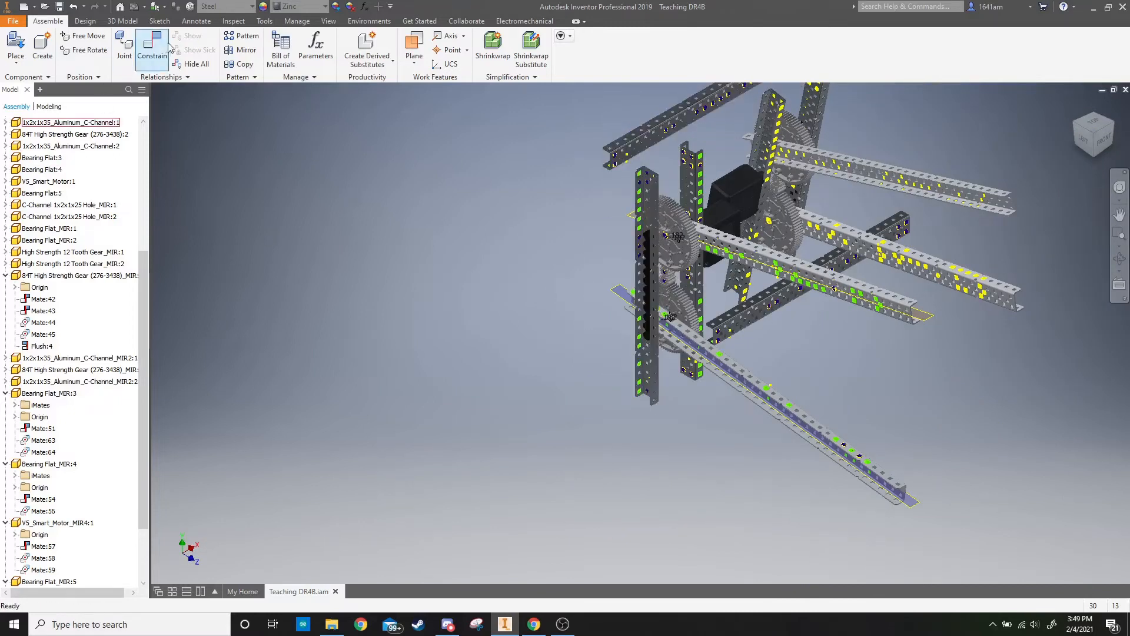
key("c")
scroll(639, 194, "down", 5)
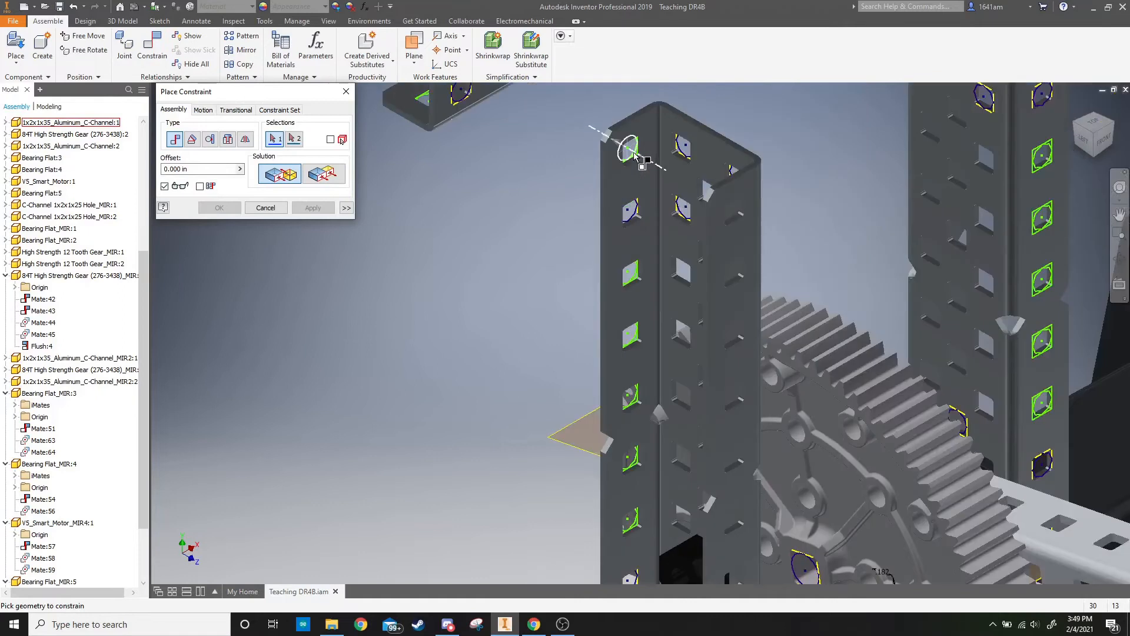
left_click(630, 150)
scroll(586, 262, "up", 5)
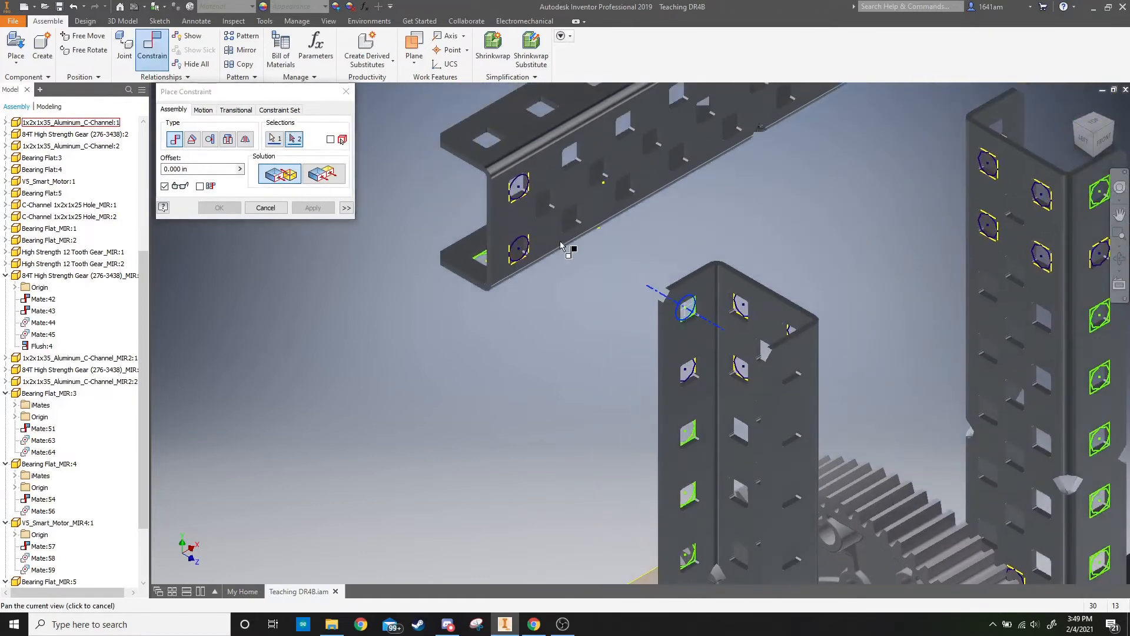
left_click(527, 192)
scroll(541, 277, "down", 3)
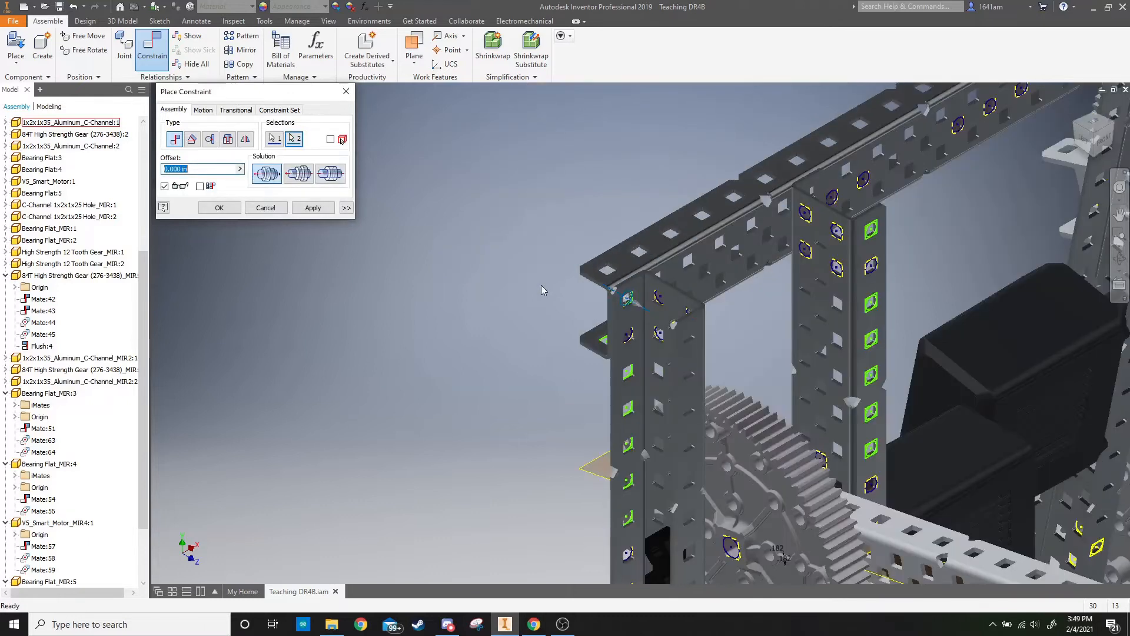
left_click(340, 177)
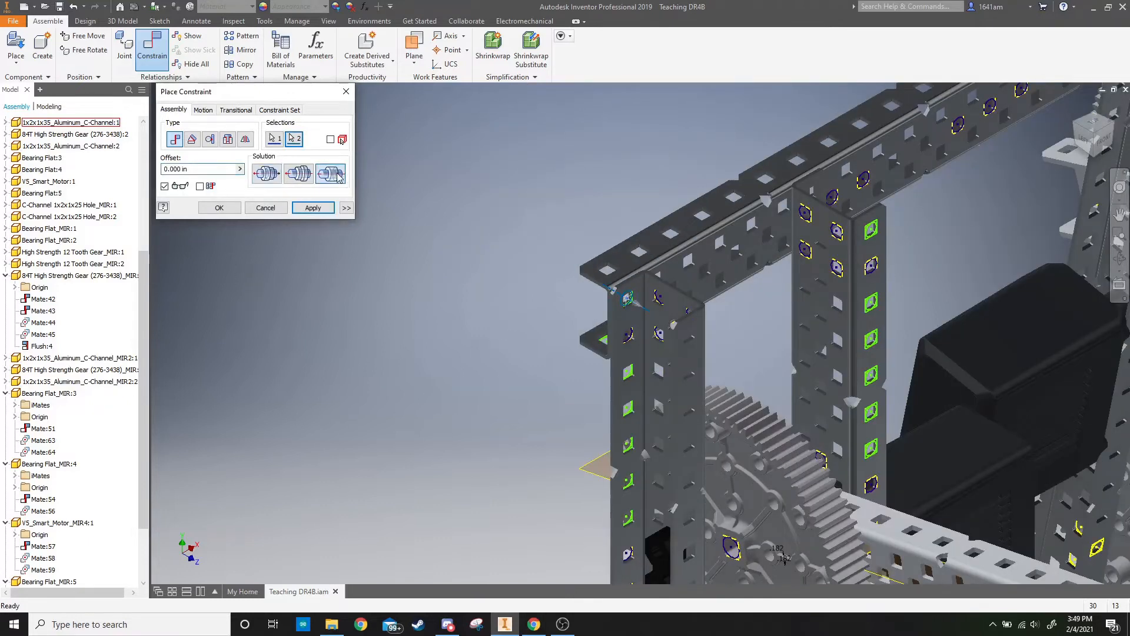
Step: Mate the second hole axis of the outer tower channel to the matching hole of the upper cross channel
scroll(626, 380, "down", 5)
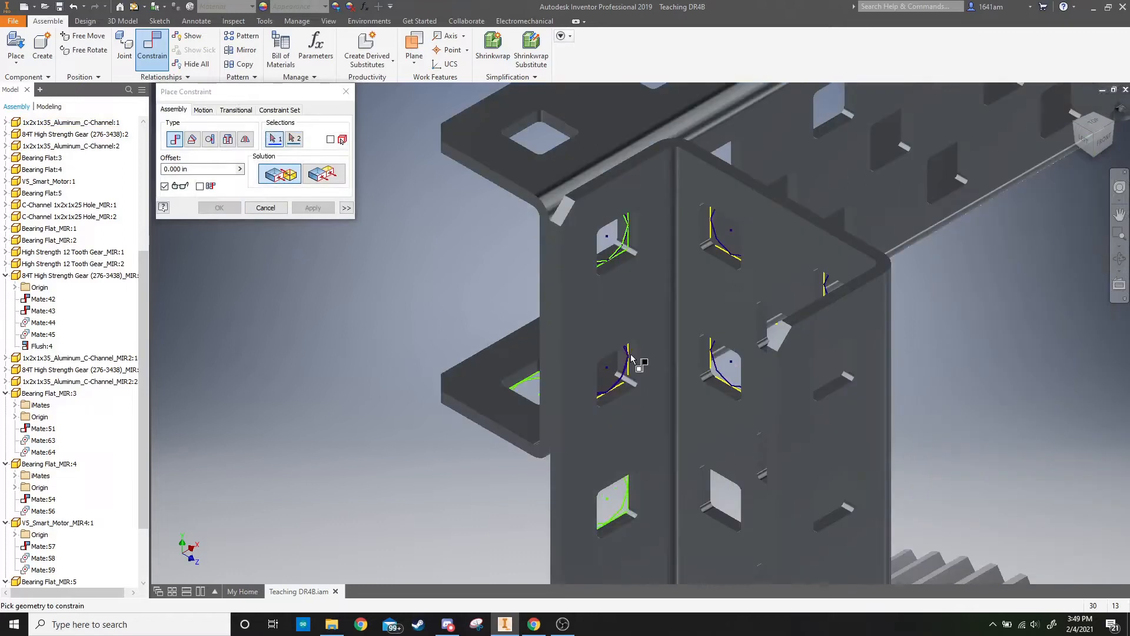
left_click(620, 389)
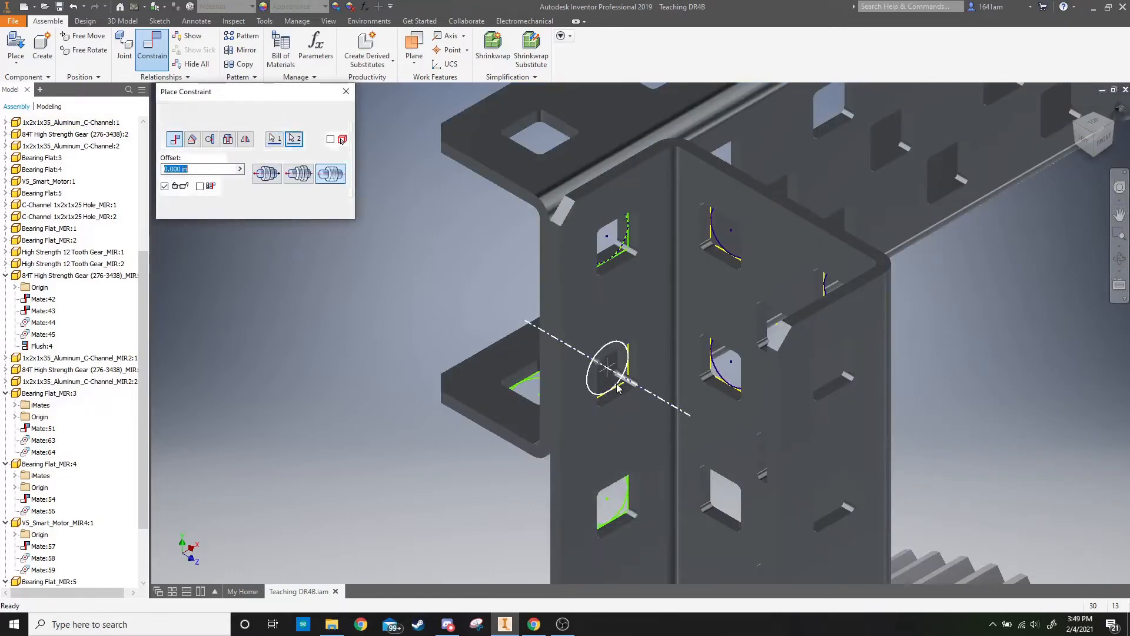
left_click(219, 208)
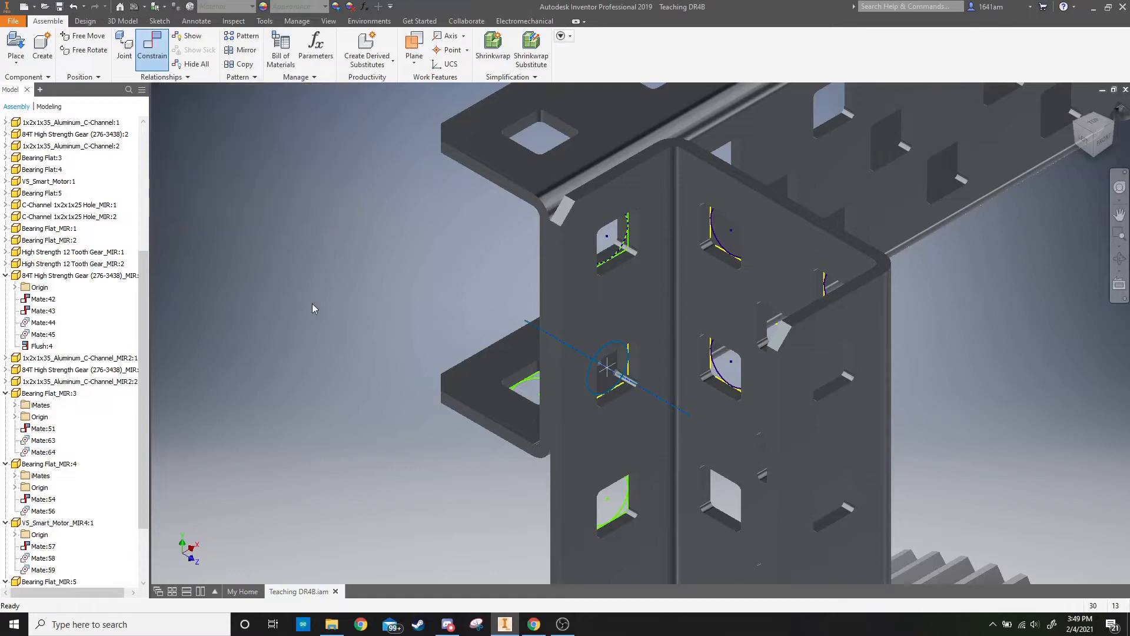
Step: From the side, swing the original upper arm up and back down to test its rotation with the cross channel attached
scroll(312, 303, "up", 5)
scroll(625, 281, "up", 3)
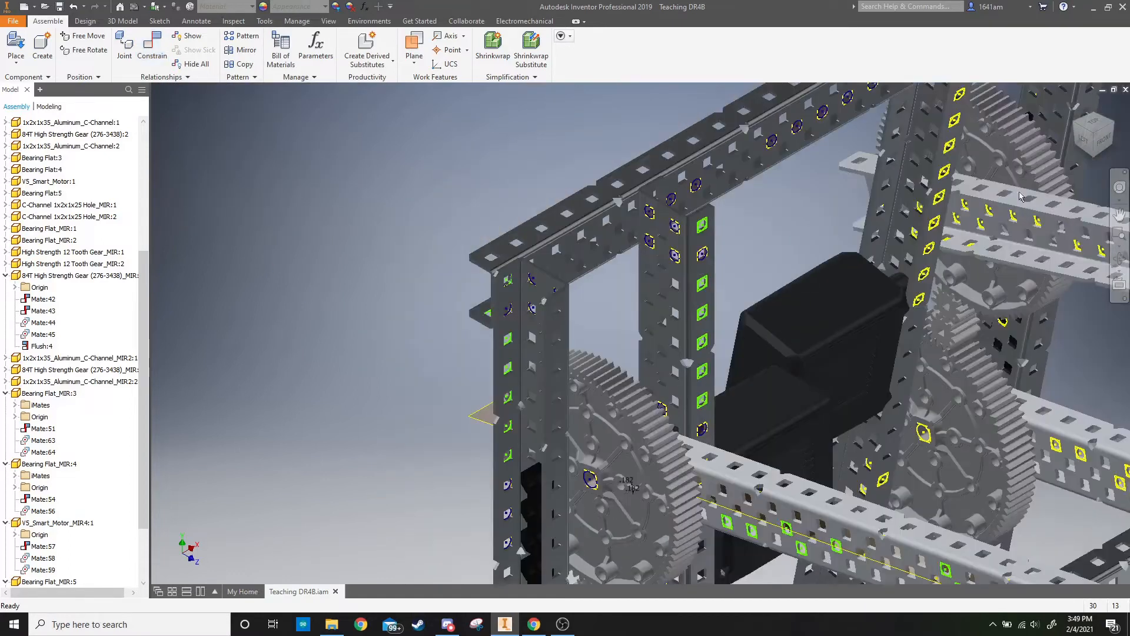
left_click(1087, 141)
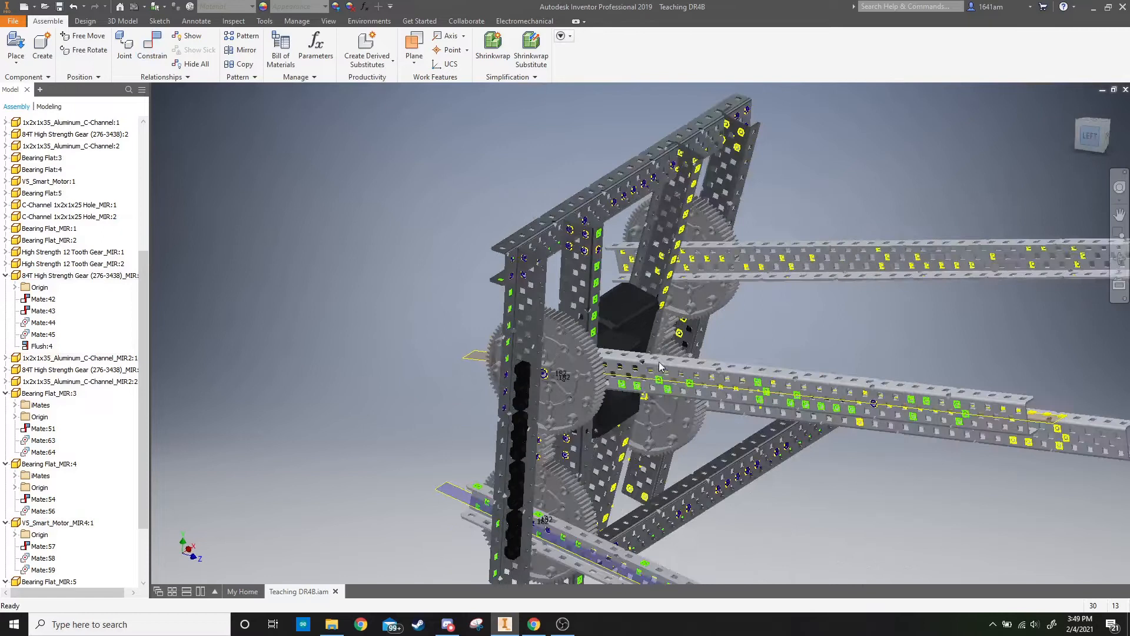
left_click_drag(652, 234, 657, 154)
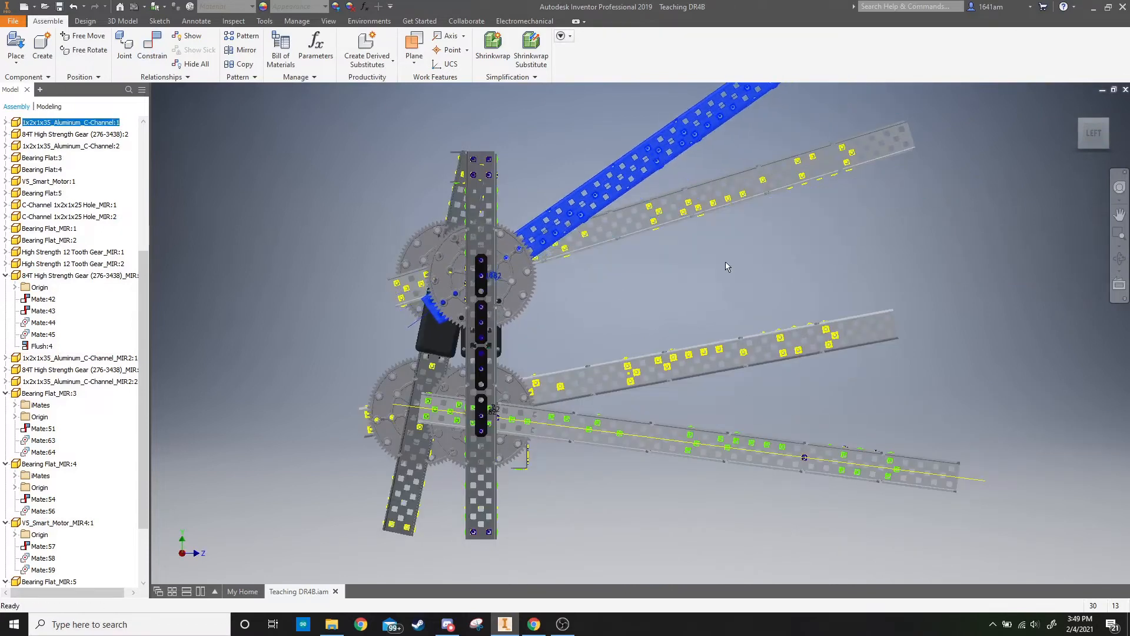
scroll(715, 283, "down", 4)
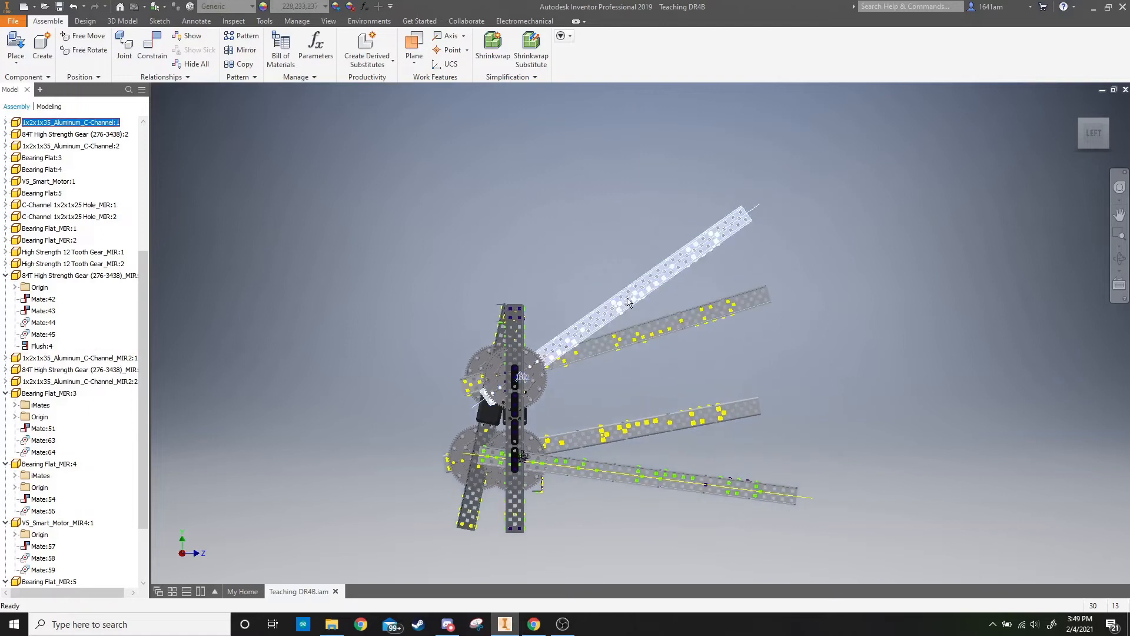
left_click_drag(624, 295, 1069, 125)
left_click_drag(570, 289, 604, 353)
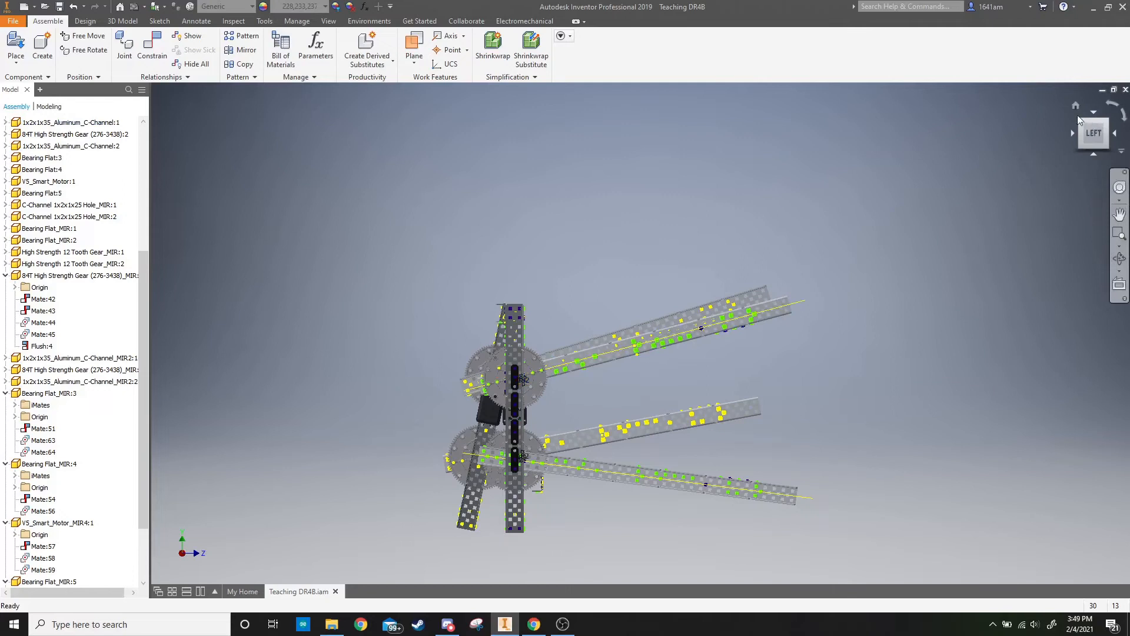
Step: Raise the original upper arm to check its rear end's clearance at the tower and motor, and lower it beside the mirrored arm
left_click(1081, 126)
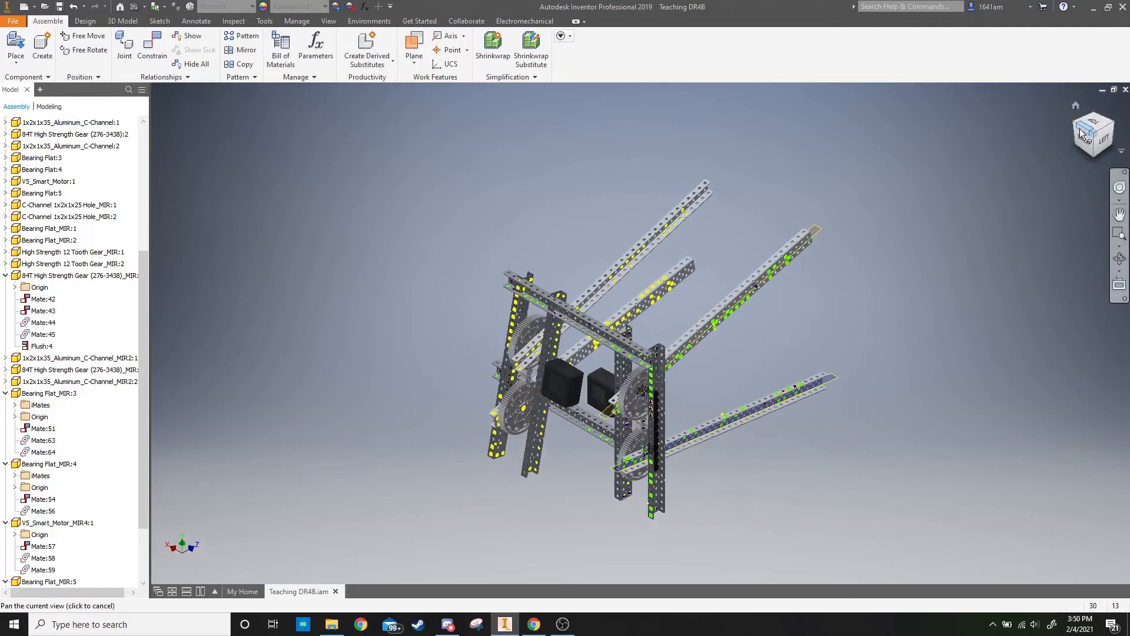
left_click_drag(1091, 141, 1104, 120)
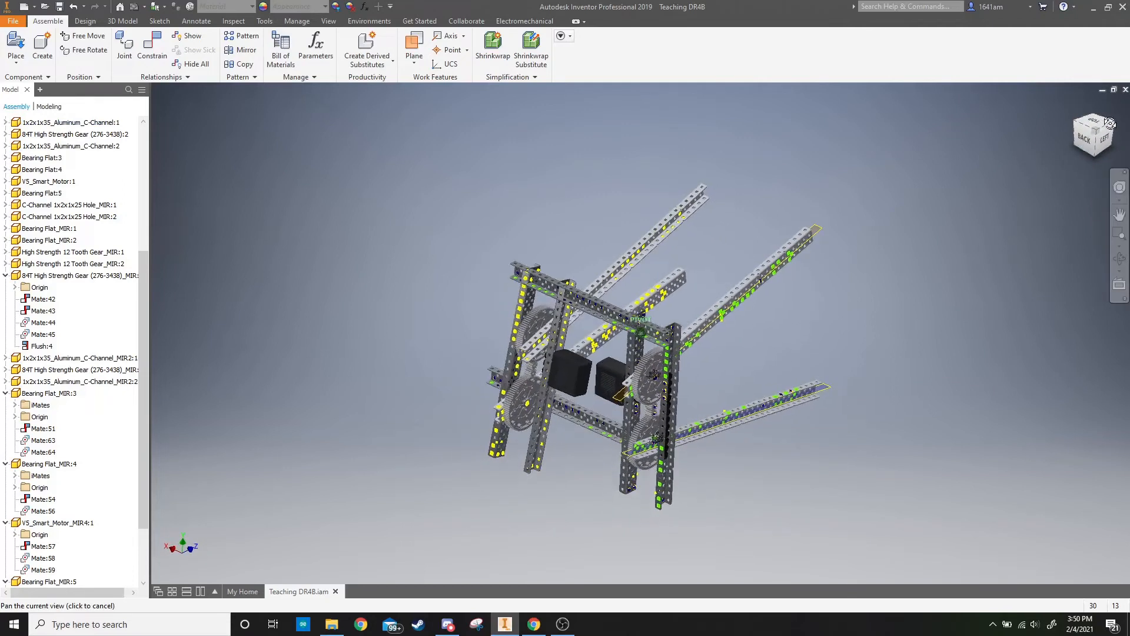
left_click(1095, 145)
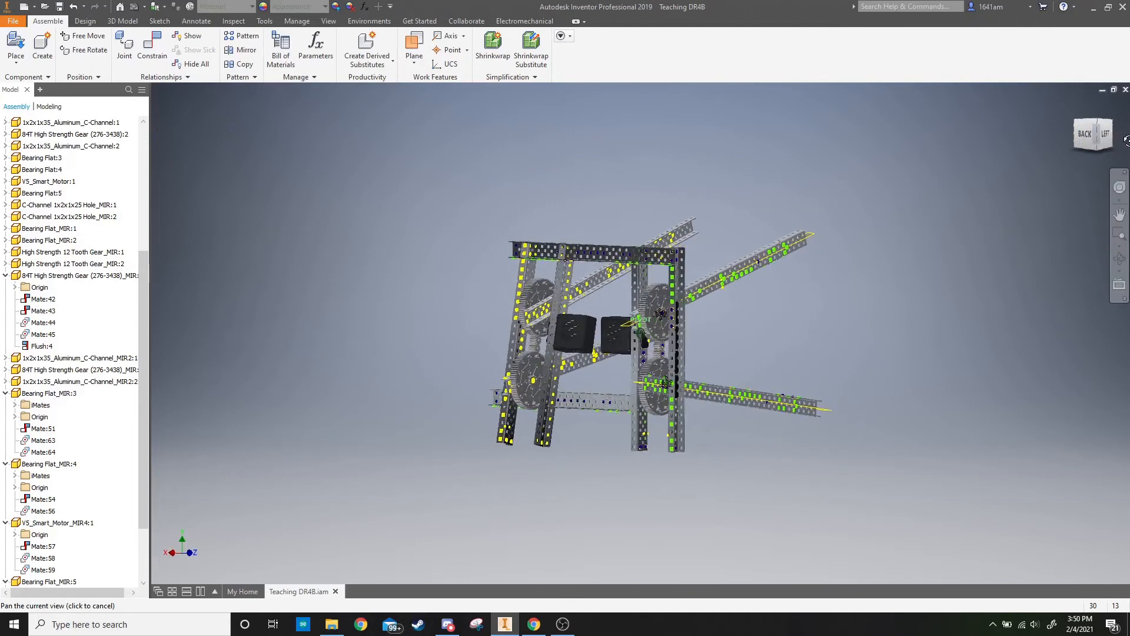
left_click(750, 239)
left_click_drag(750, 238, 746, 205)
scroll(669, 344, "up", 5)
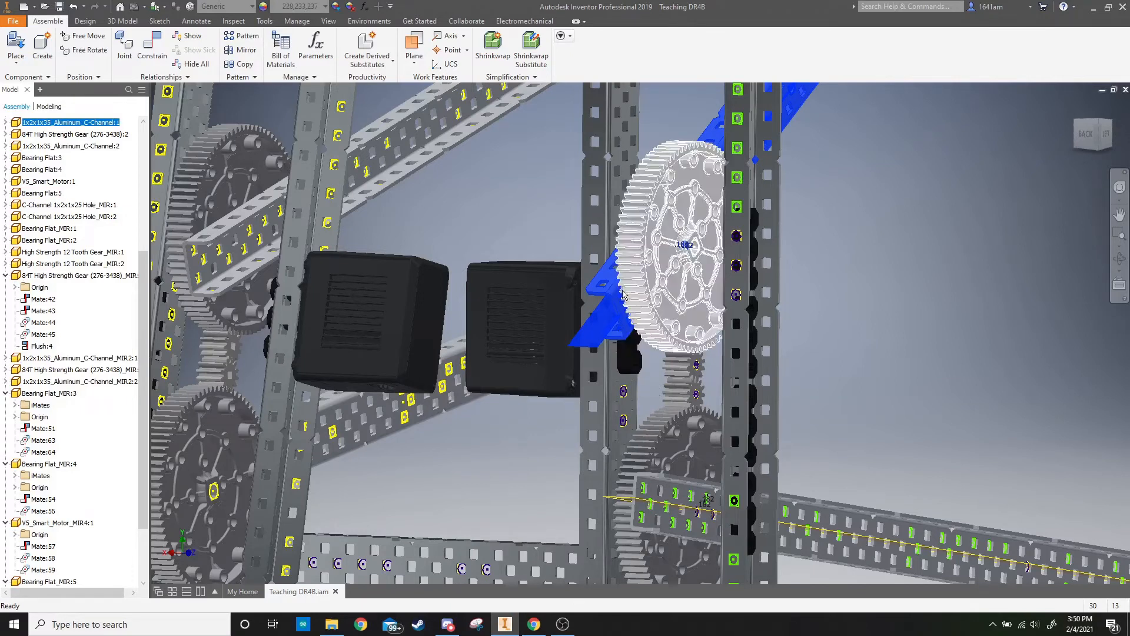
left_click_drag(619, 328, 630, 348)
left_click(930, 283)
left_click(1106, 134)
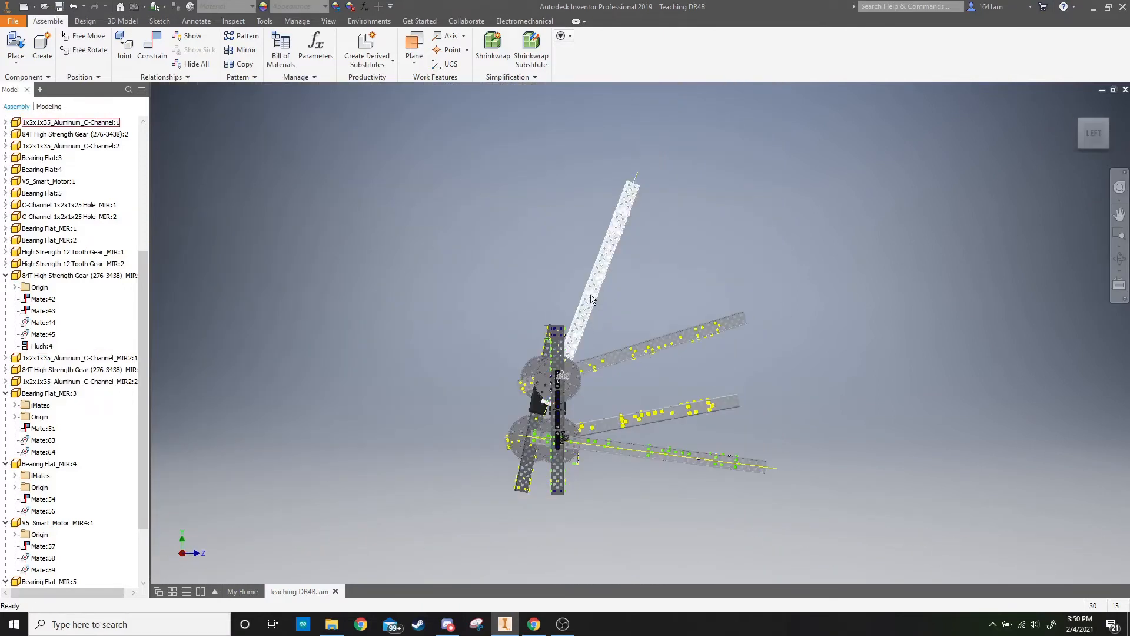
left_click_drag(591, 291, 629, 351)
Step: Mate the upper cross channel's web face to the flange face of the original outer tower channel with 0.000 in offset
left_click(547, 330)
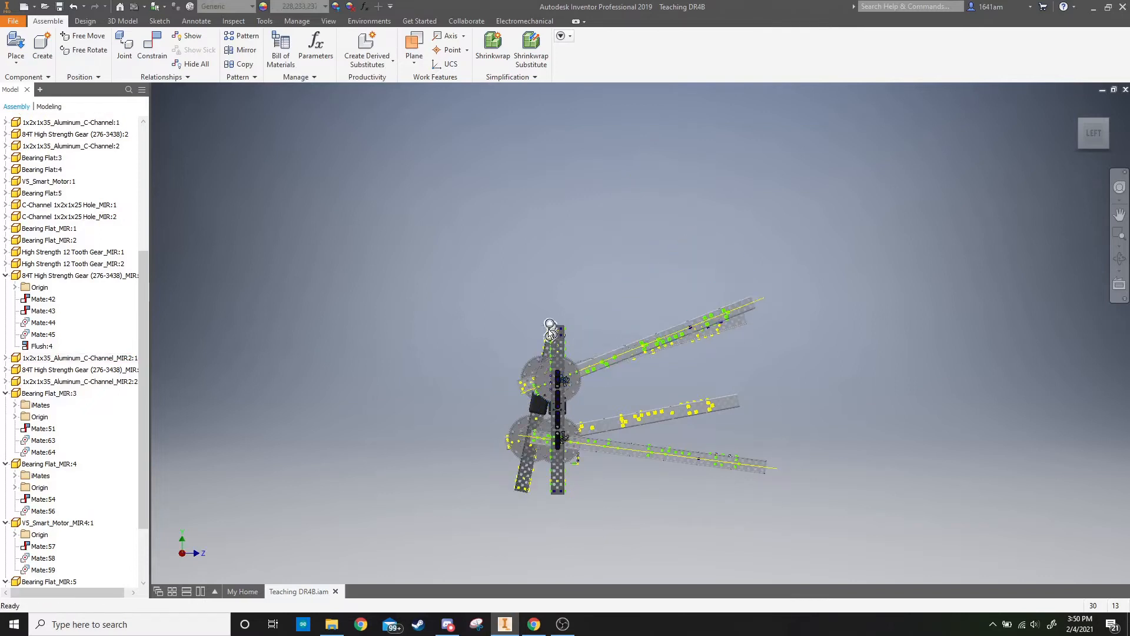
left_click(1105, 121)
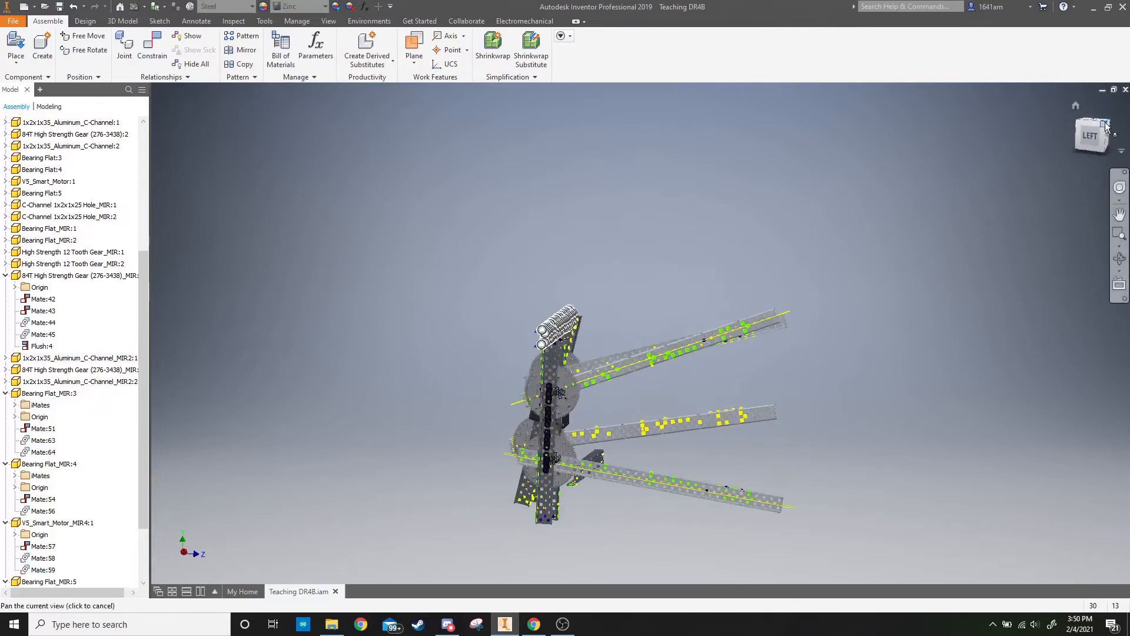
left_click_drag(480, 404, 191, 65)
left_click(152, 47)
scroll(445, 406, "down", 3)
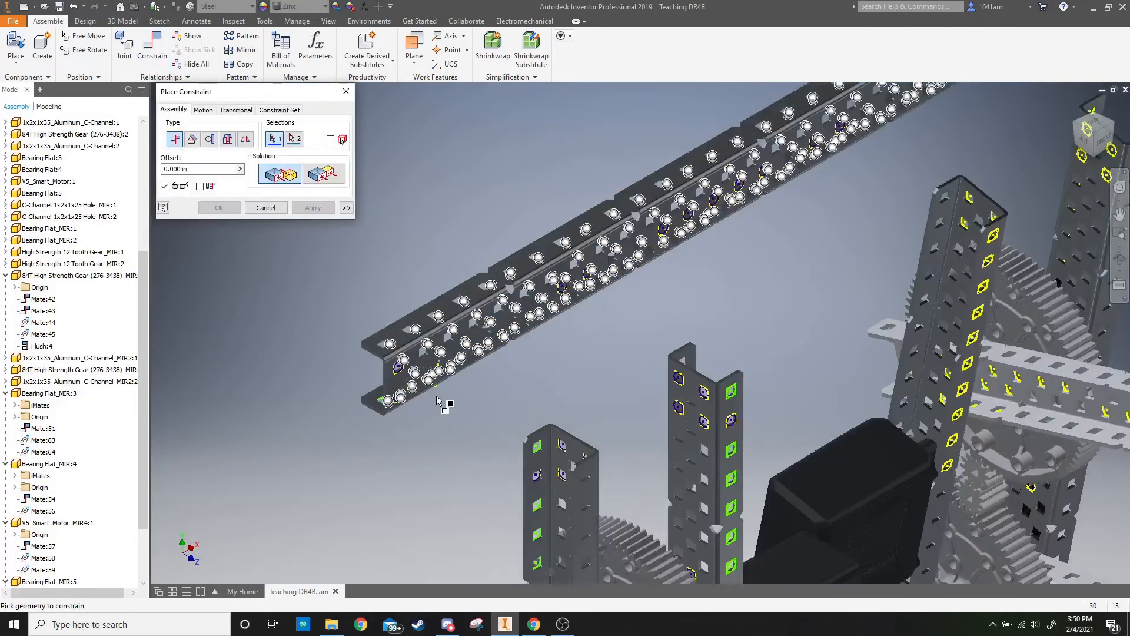
left_click(405, 371)
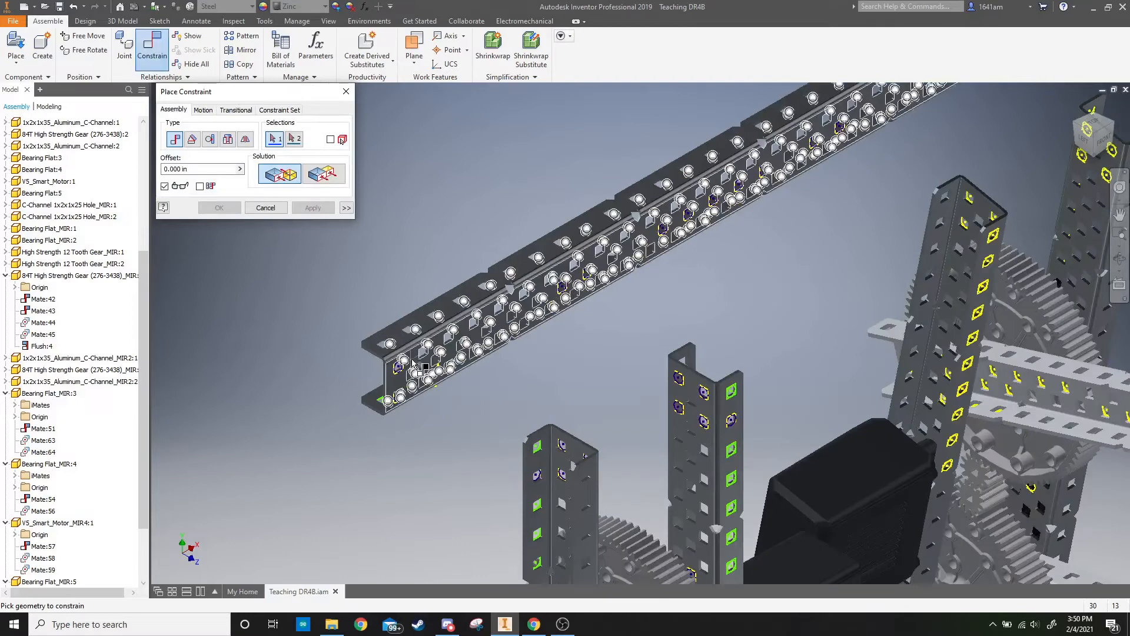
left_click(1078, 131)
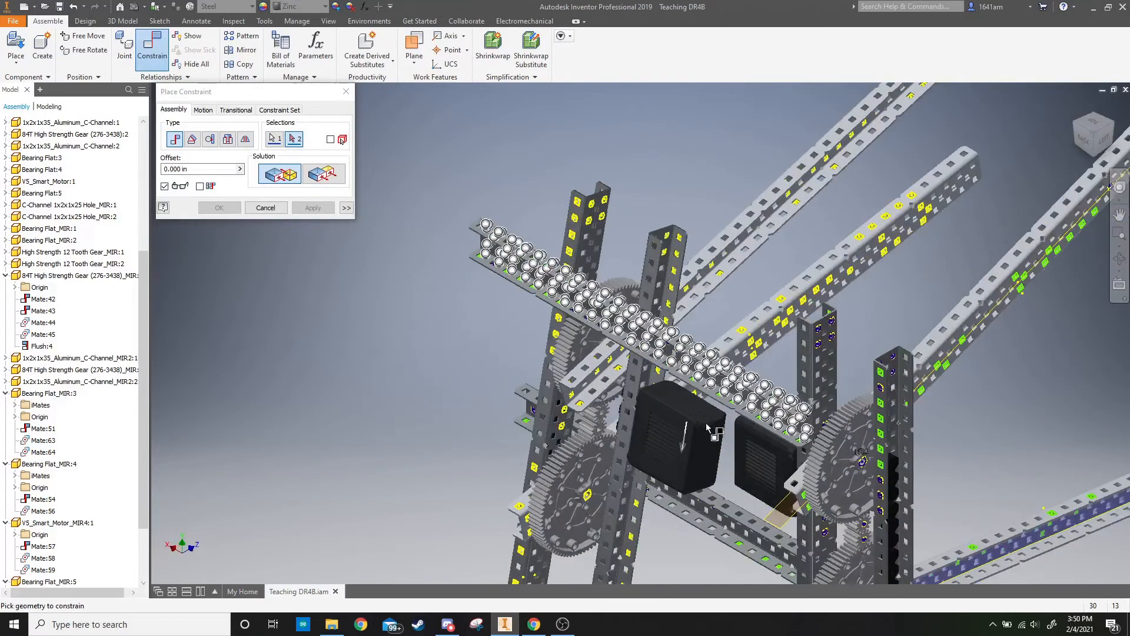
scroll(858, 386, "down", 3)
left_click(955, 408)
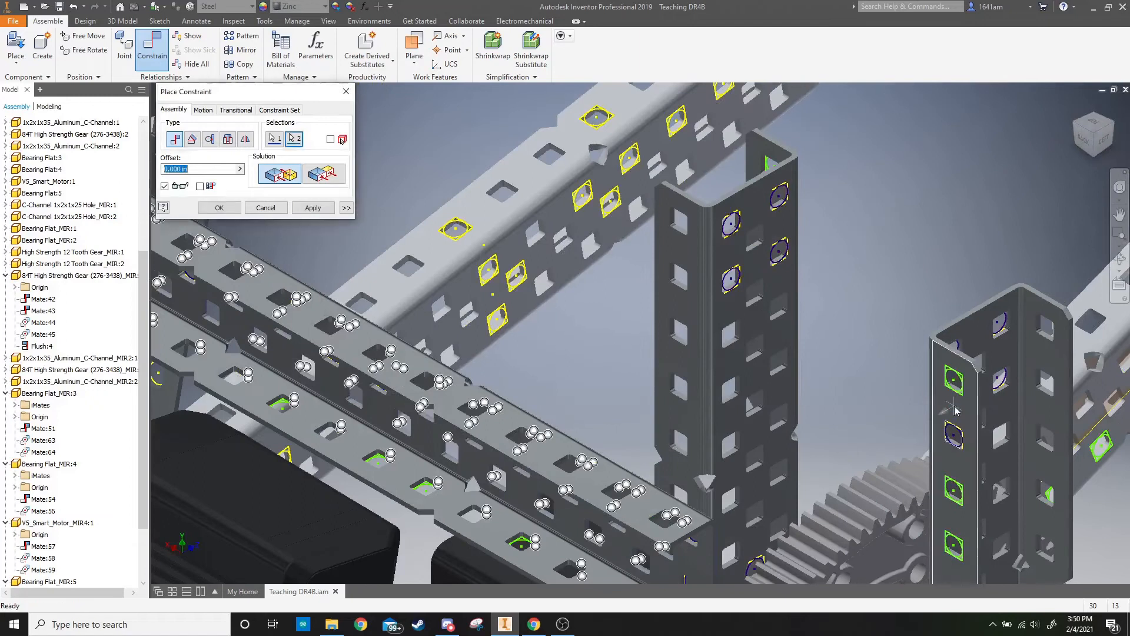
left_click(231, 209)
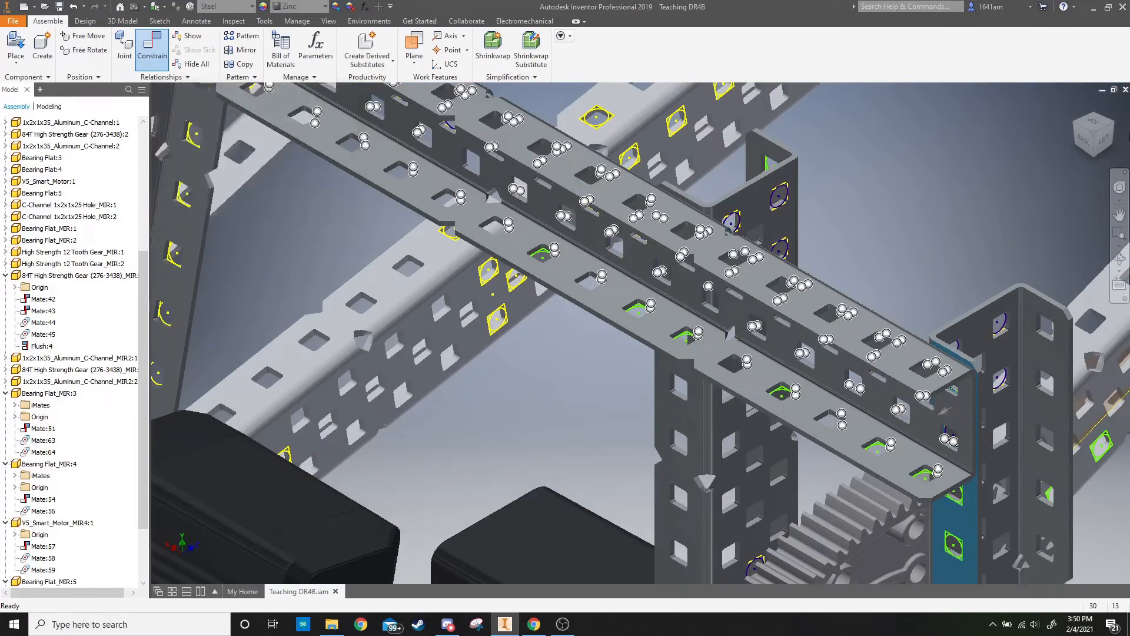
Step: From the front, slide the original inner tower channel so its holes line up with the upper cross channel's holes
left_click(1116, 127)
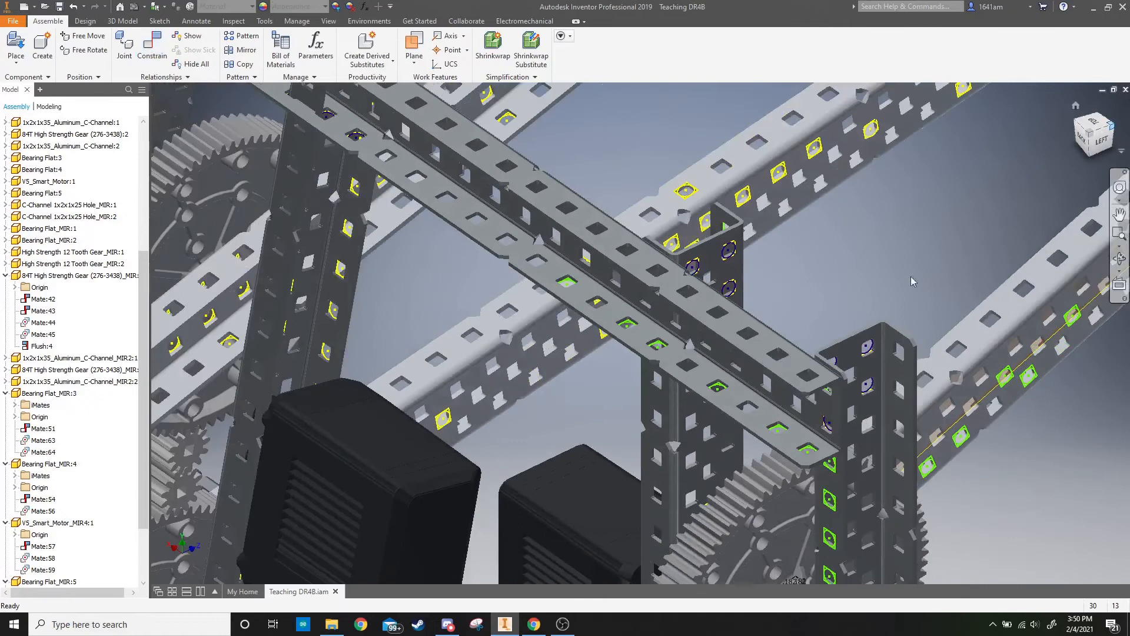
scroll(523, 267, "down", 3)
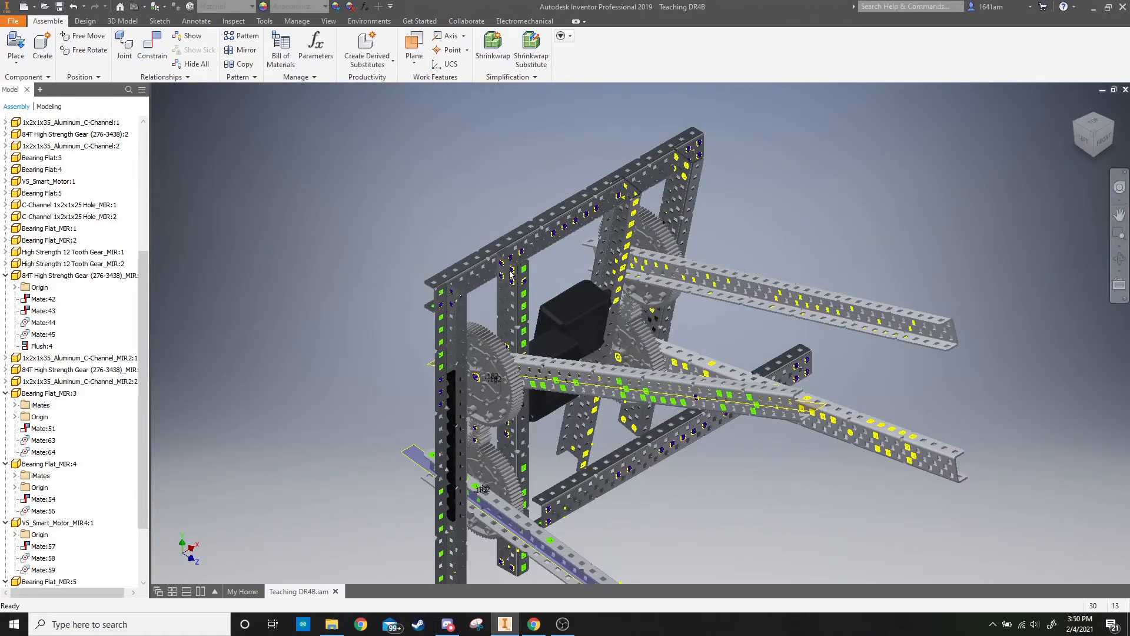
scroll(1058, 143, "down", 3)
left_click(1109, 147)
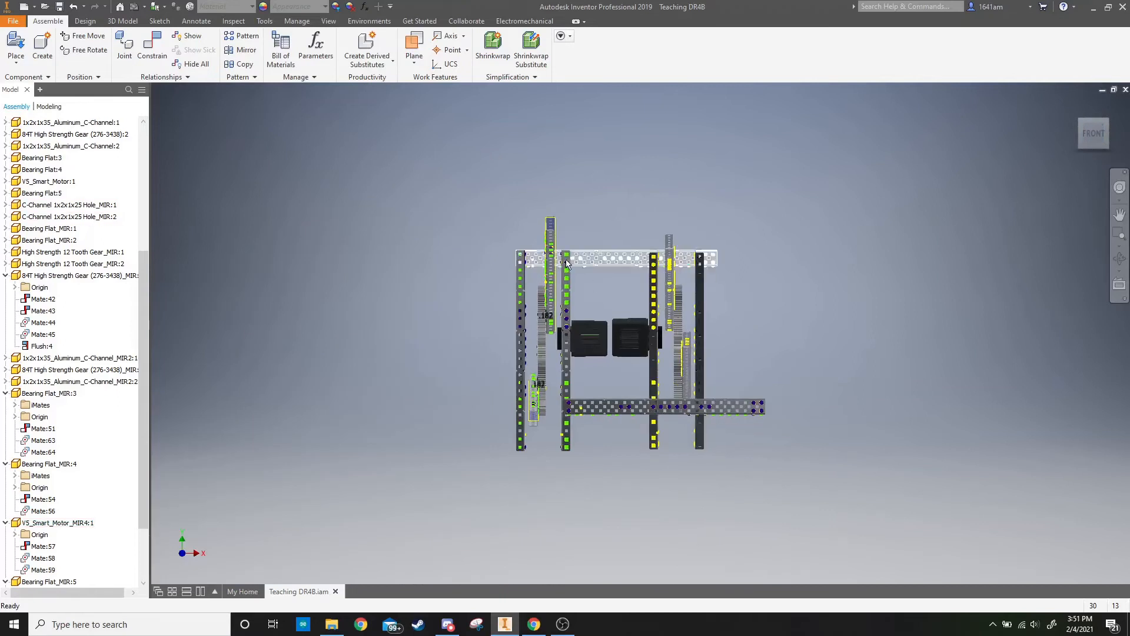
scroll(563, 257, "down", 6)
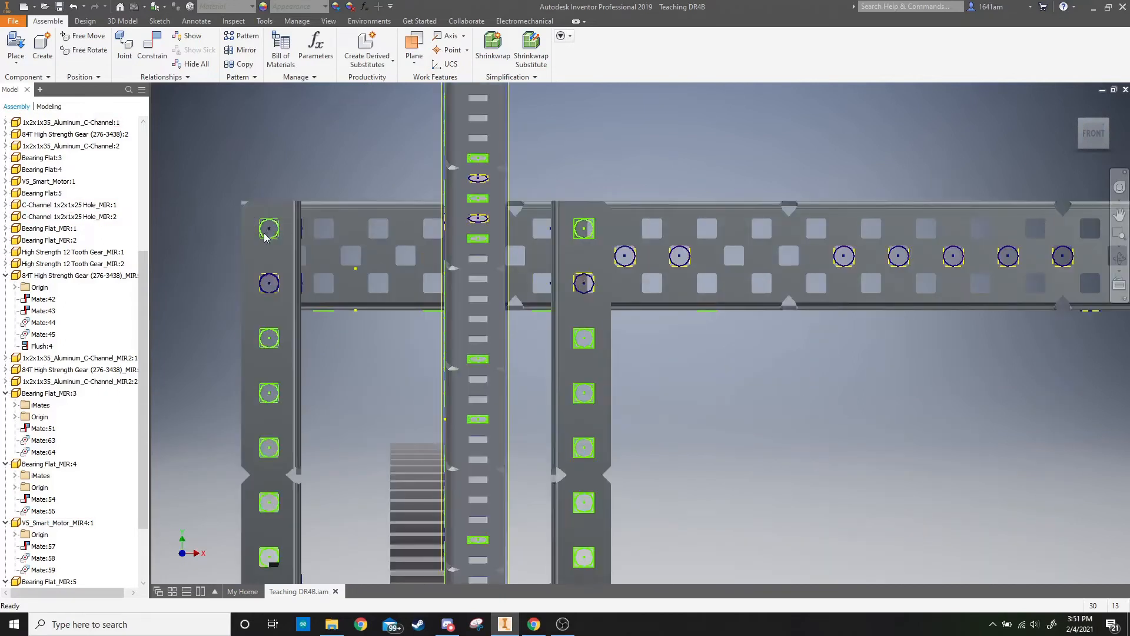
mouse_move(567, 255)
left_mouse_down()
mouse_move(598, 252)
mouse_move(574, 246)
left_mouse_up()
scroll(569, 331, "up", 5)
middle_click_drag(535, 391, 503, 260)
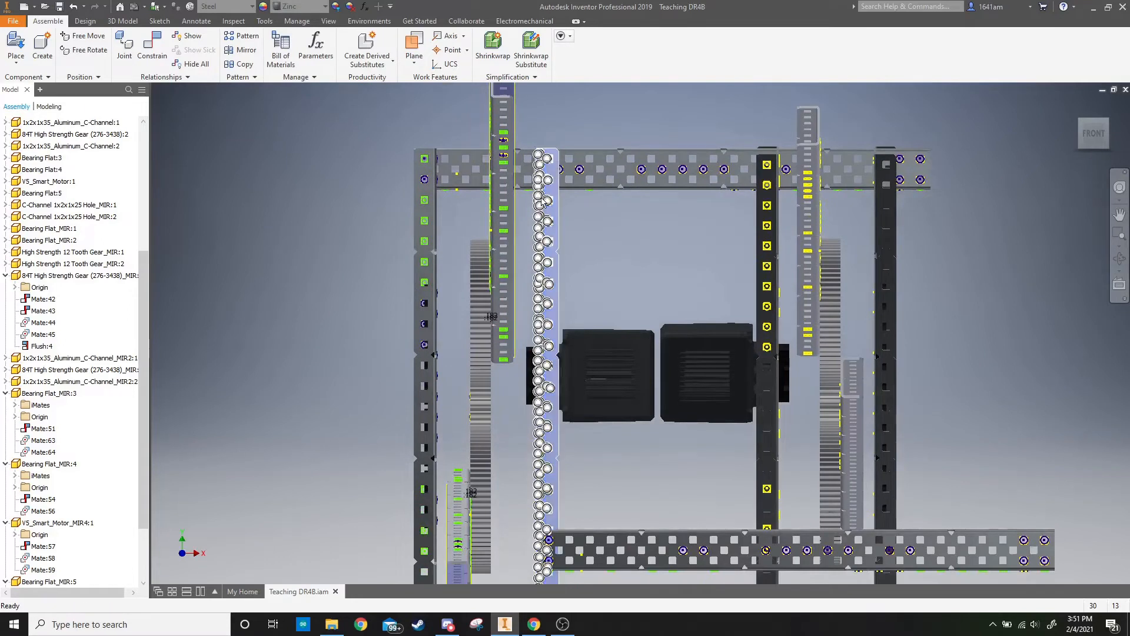
Step: Slide the original inner tower channel one hole closer to the upper arm, aligning it with the cross channel's holes
left_click_drag(528, 190, 521, 192)
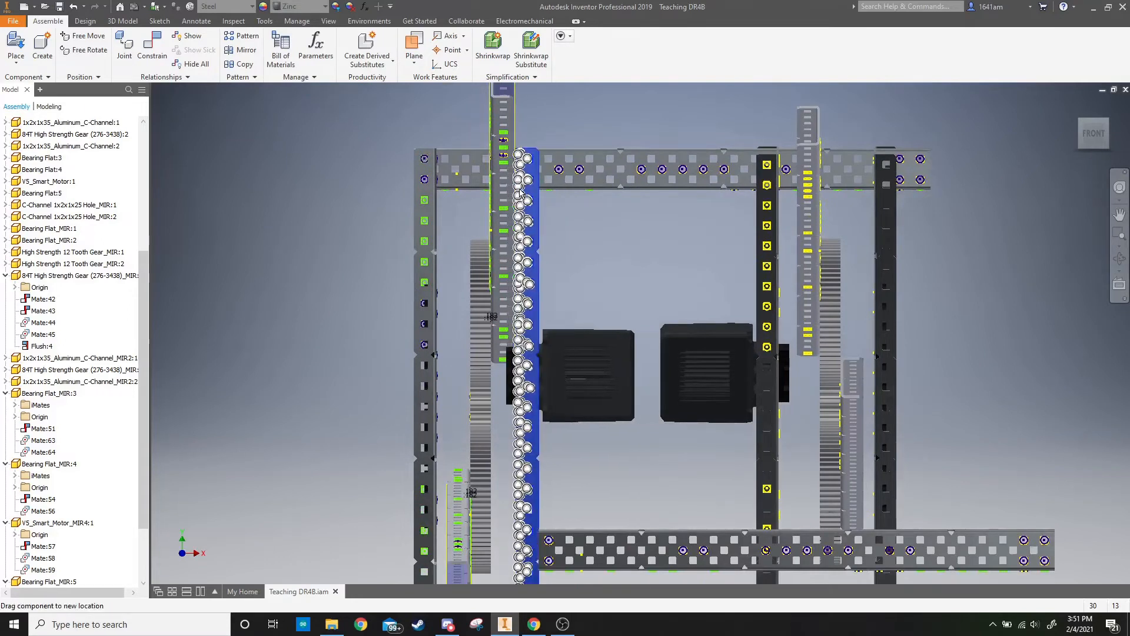
scroll(522, 169, "up", 5)
scroll(524, 172, "down", 10)
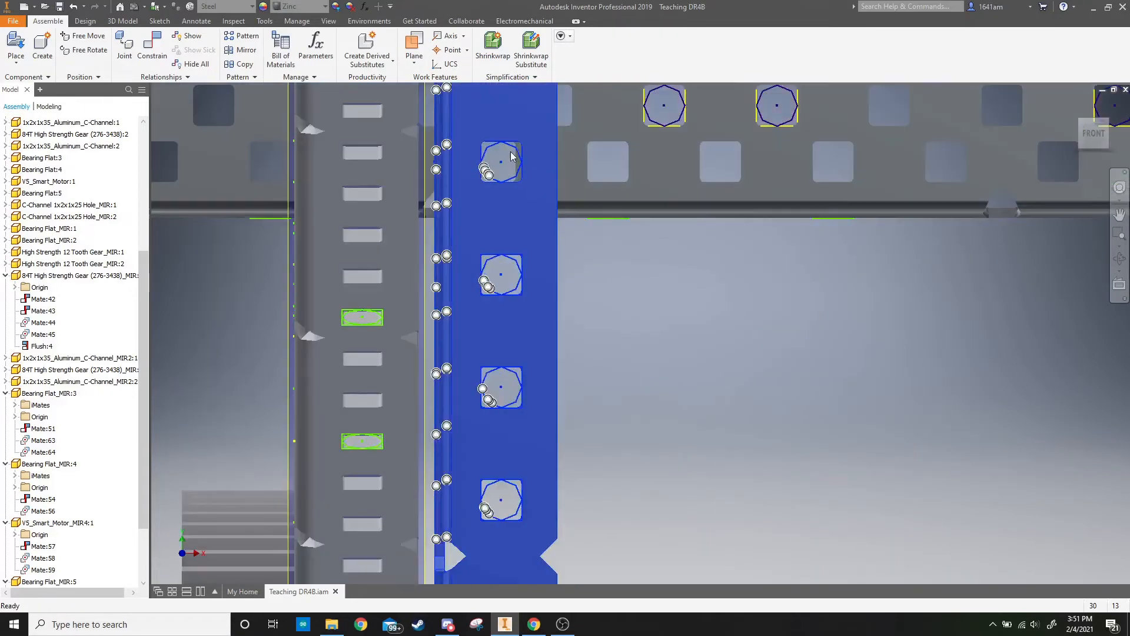
left_click_drag(528, 175, 517, 189)
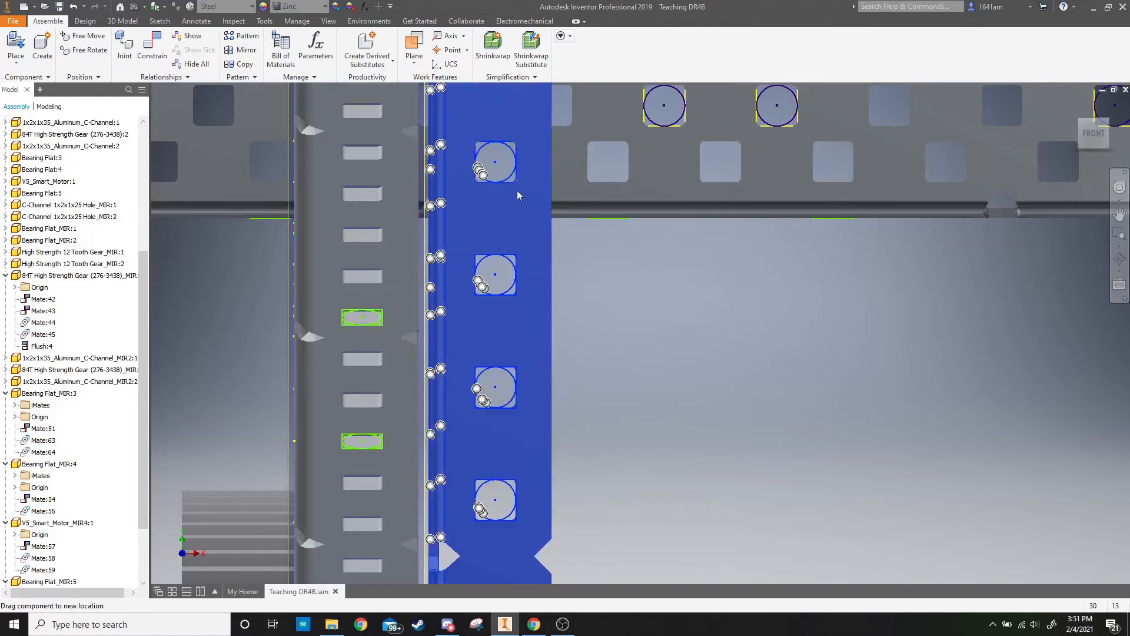
scroll(517, 189, "up", 3)
middle_click_drag(376, 334, 551, 185)
middle_click_drag(560, 337, 551, 271)
scroll(551, 272, "up", 5)
Step: Find the offset mate of the original lower arm channel and set its offset to 0.550 in
left_click_drag(545, 410, 530, 397)
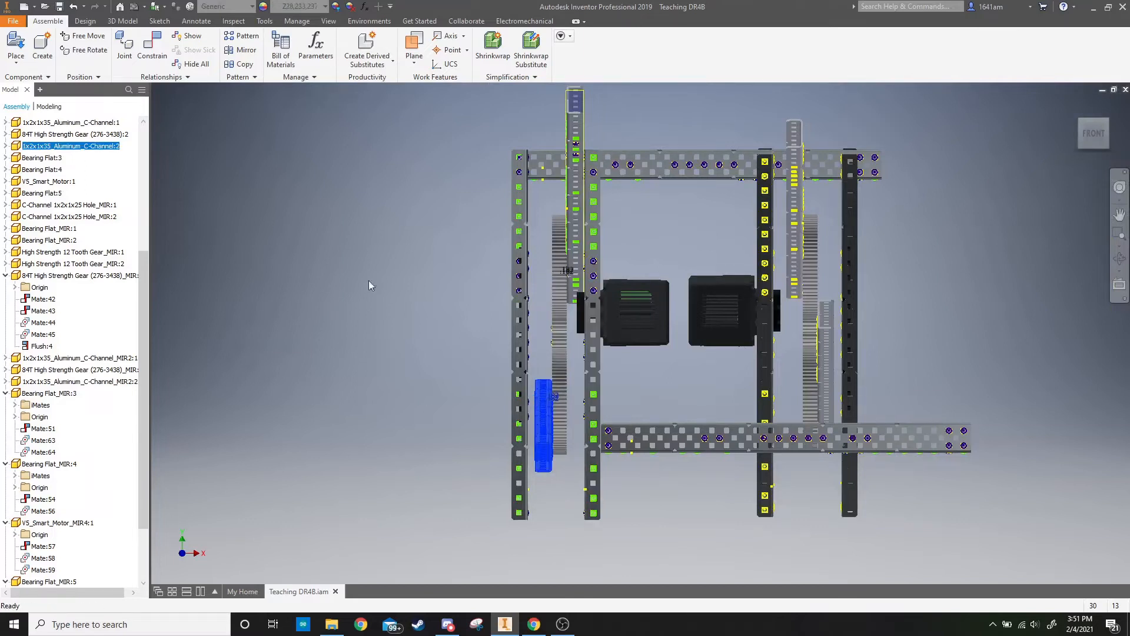
left_click(6, 146)
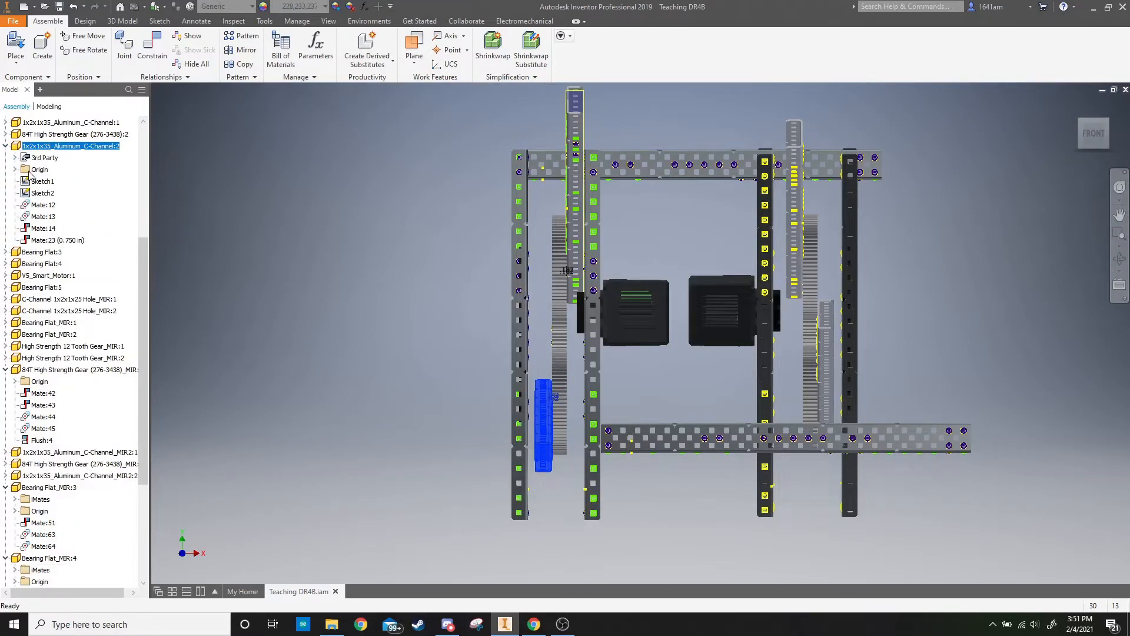
right_click(66, 244)
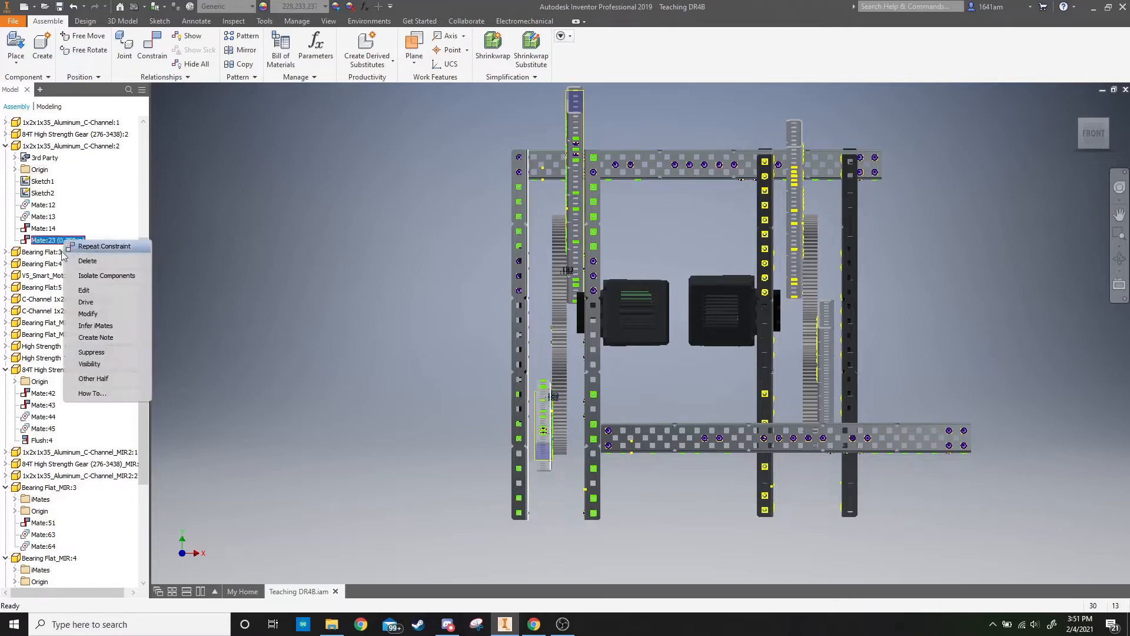
left_click(64, 245)
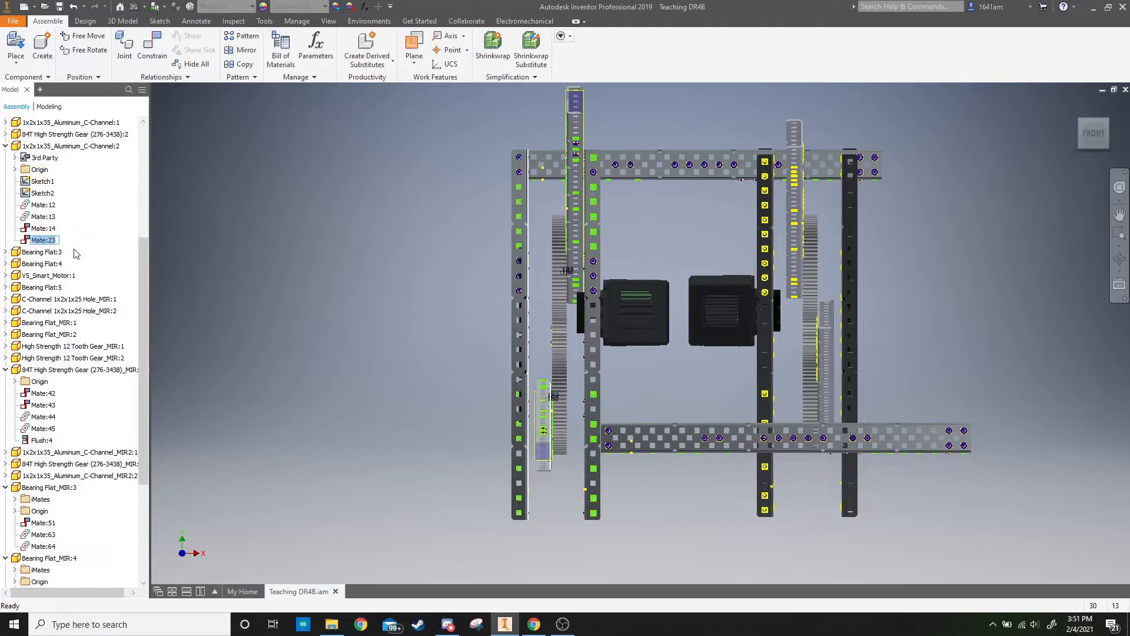
left_click(59, 240)
double_click(62, 242)
left_click(28, 283)
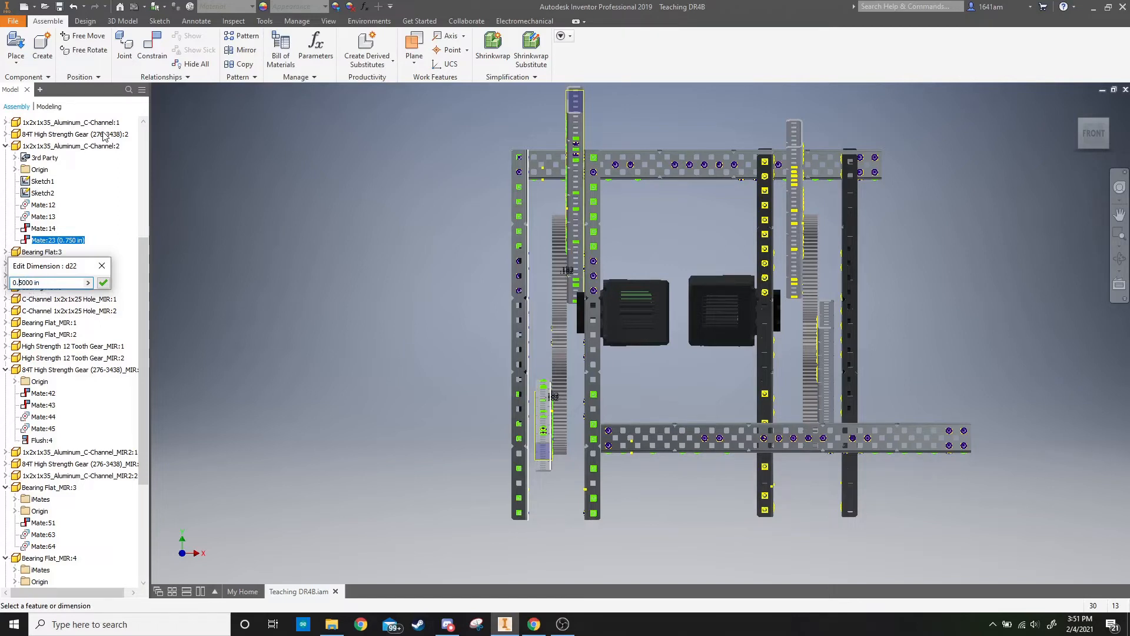
key("Return")
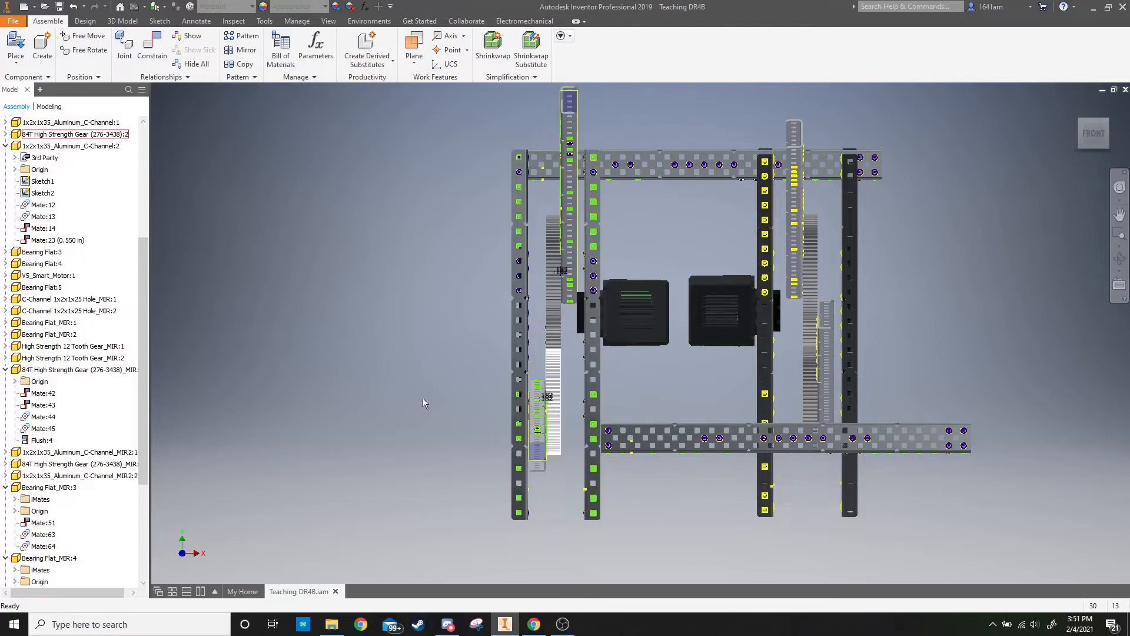
Step: Set the original lower arm channel's mate offset back to 0.750 in
left_click(59, 240)
double_click(65, 240)
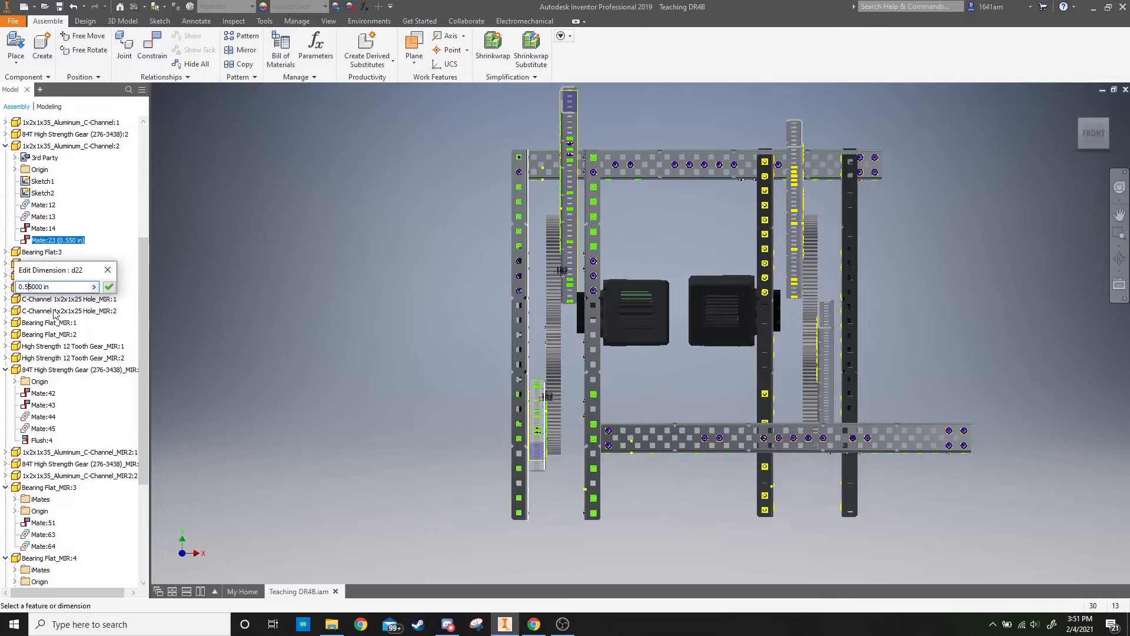
key("Return")
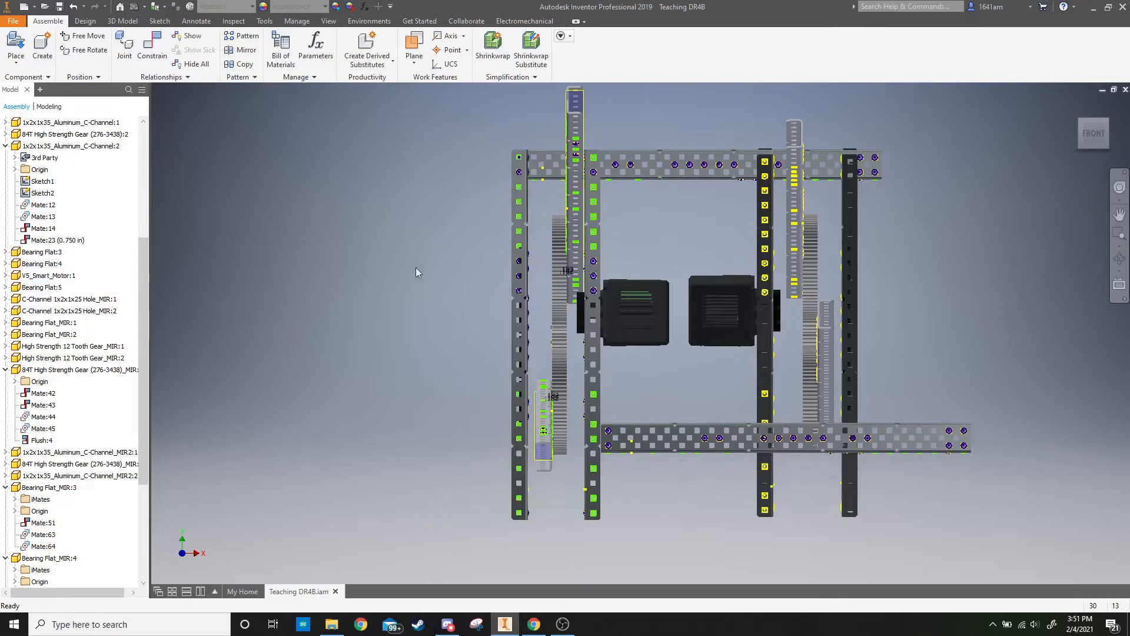
Step: Slide the original inner tower channel one hole away from the upper arm, in line with the upper cross channel's holes
scroll(597, 187, "up", 5)
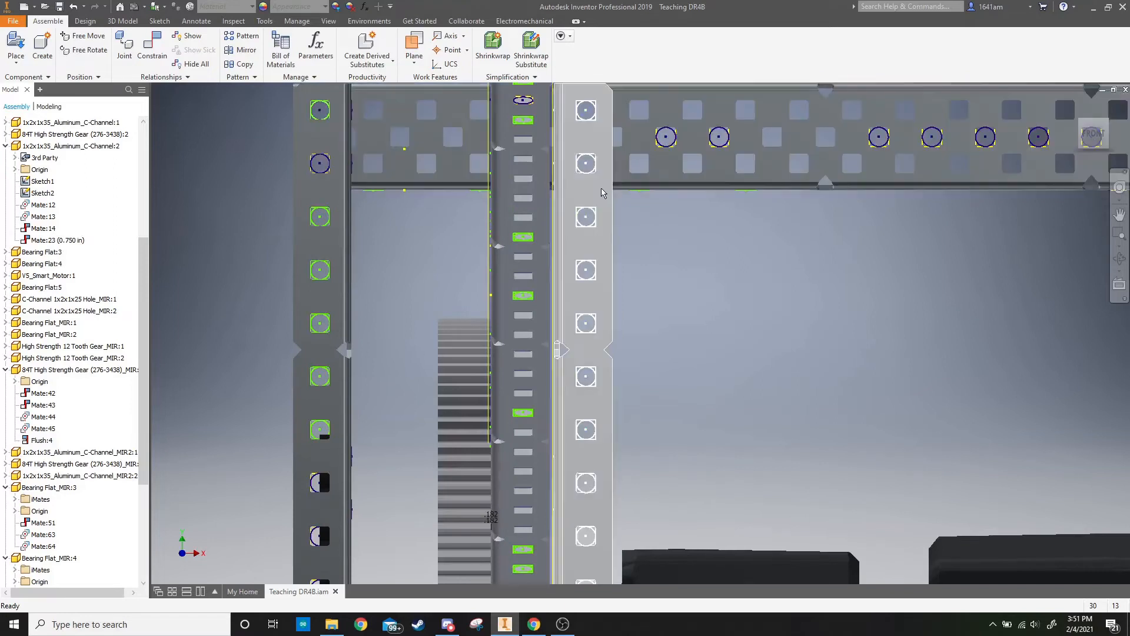
left_click_drag(604, 180, 654, 183)
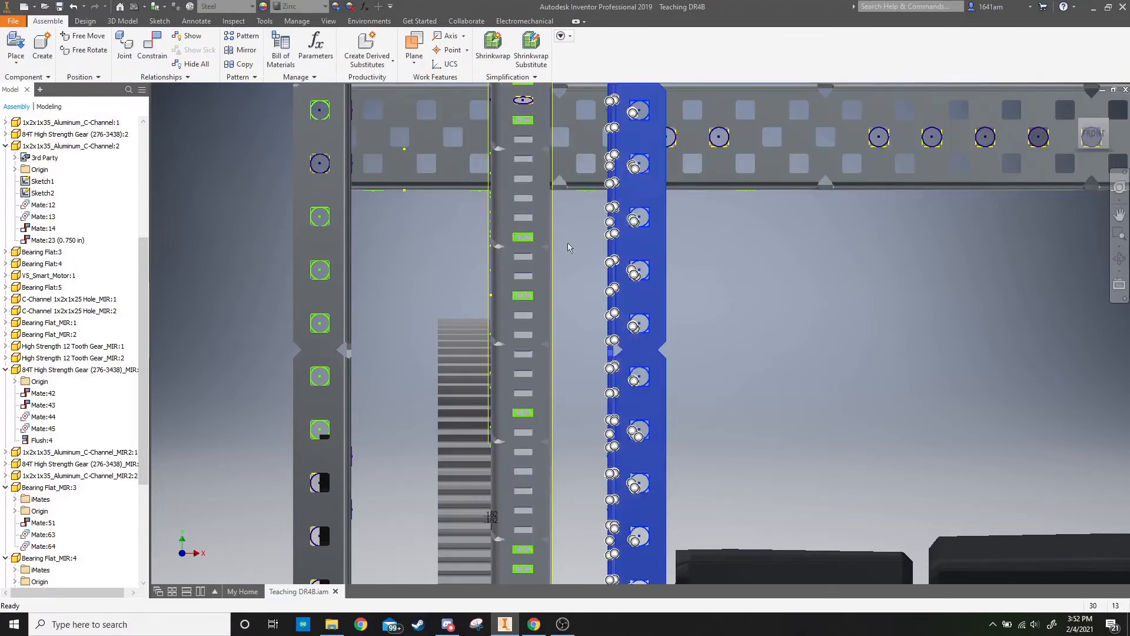
scroll(565, 283, "up", 5)
middle_click_drag(556, 441, 532, 375)
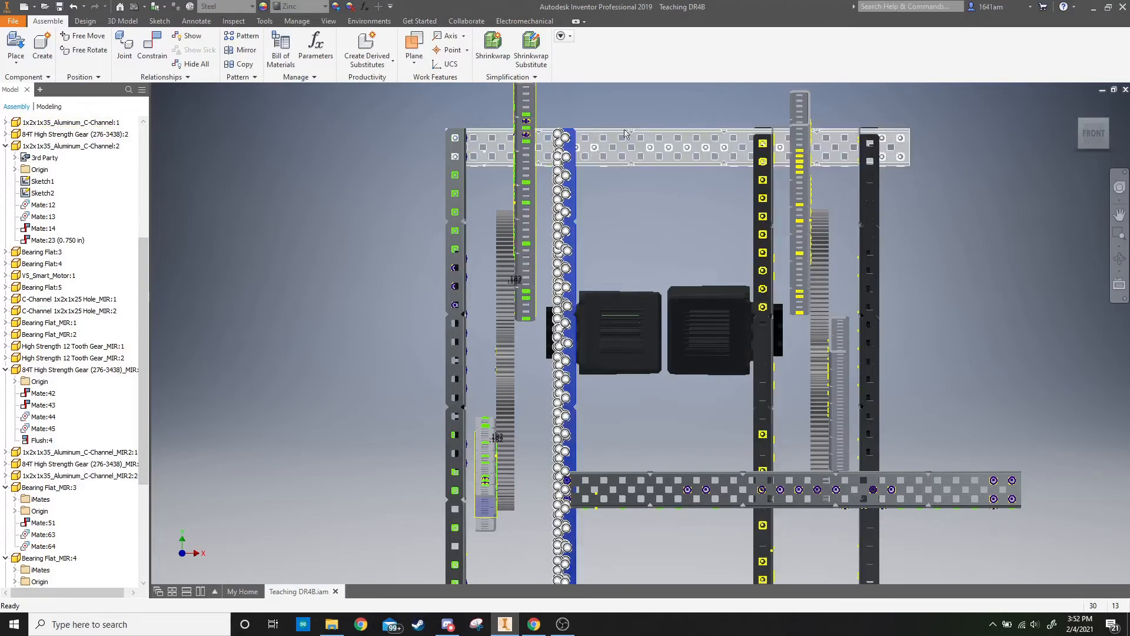
left_click(617, 101)
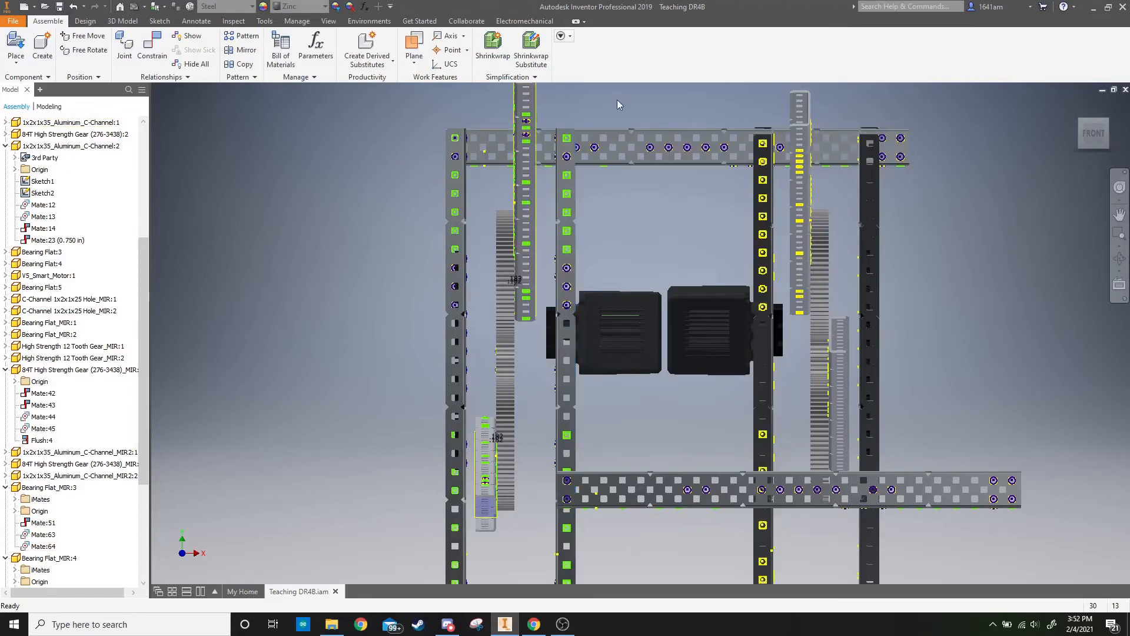
Step: Pull the lower cross channel past the outer tower and mate its upper end hole's axis to that tower channel's second-lowest hole, undirected
left_click(1082, 124)
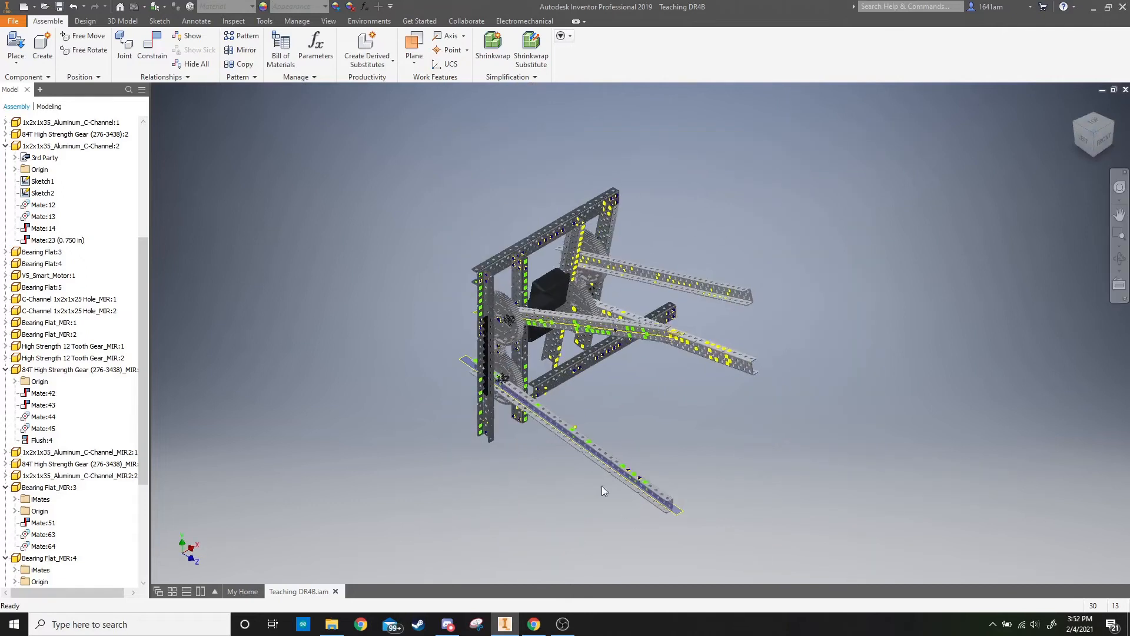
left_click_drag(537, 384, 359, 439)
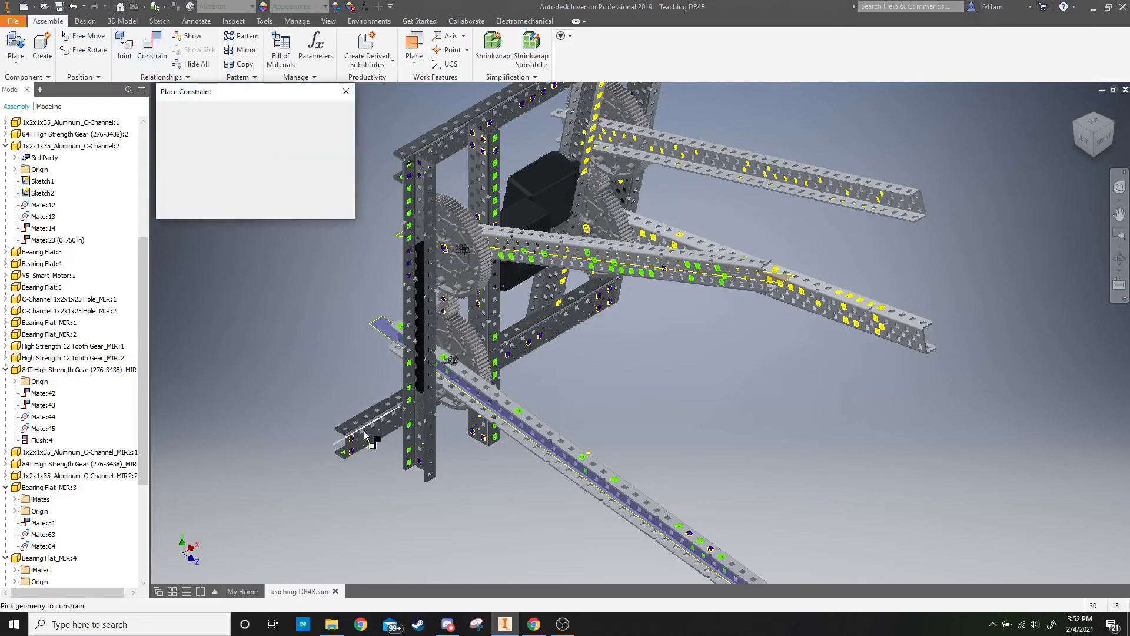
scroll(350, 430, "down", 5)
left_click(298, 427)
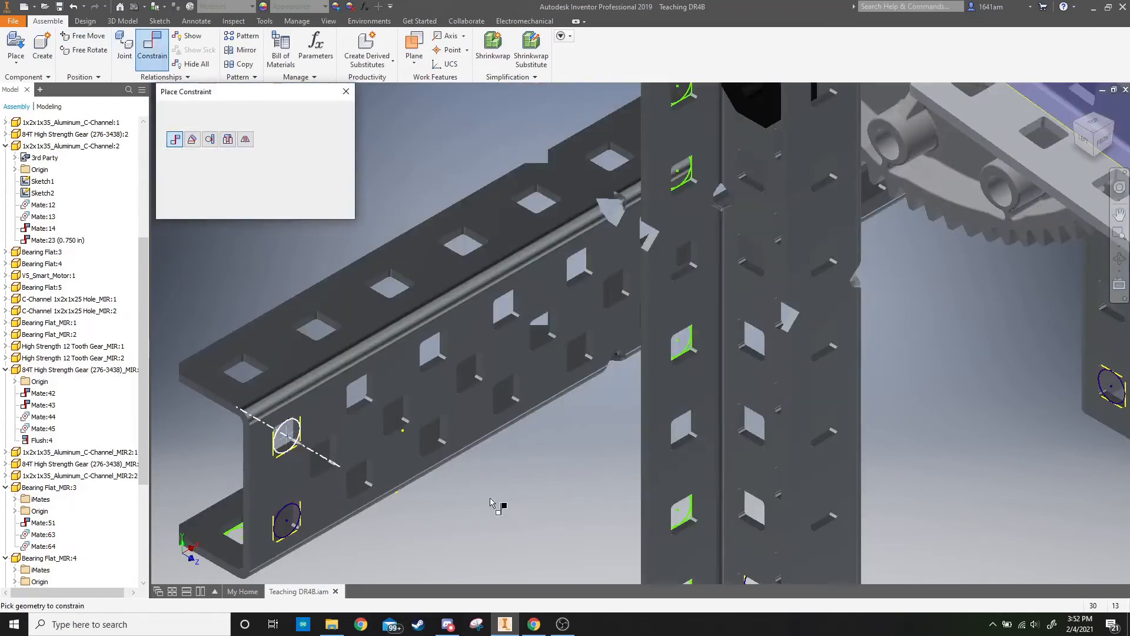
middle_click_drag(548, 533, 489, 388)
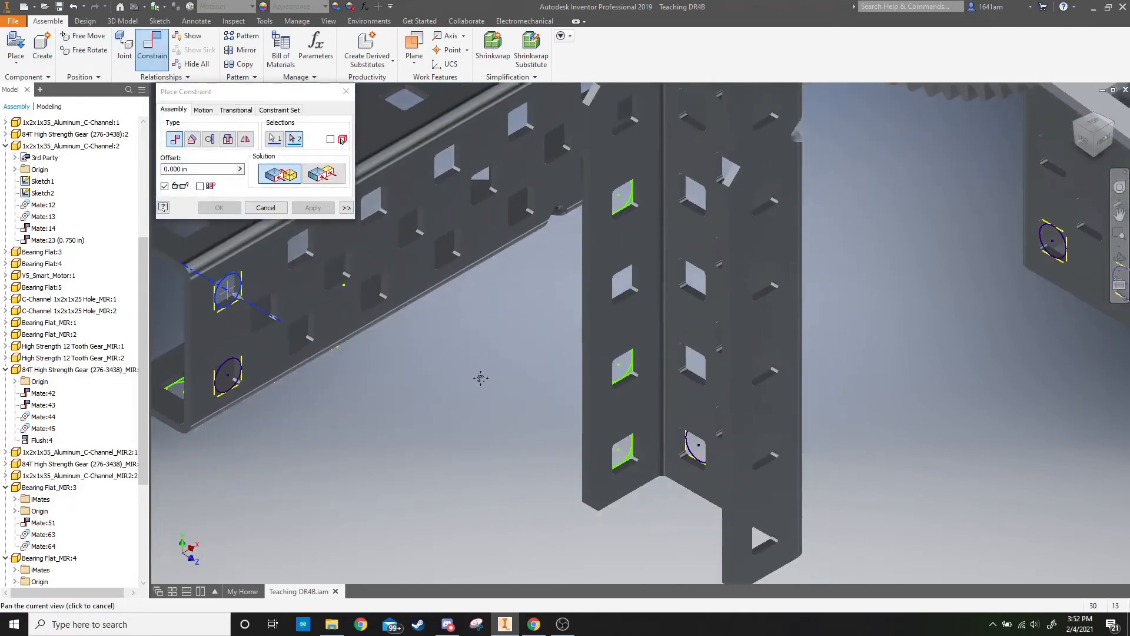
left_click(627, 371)
left_click(333, 176)
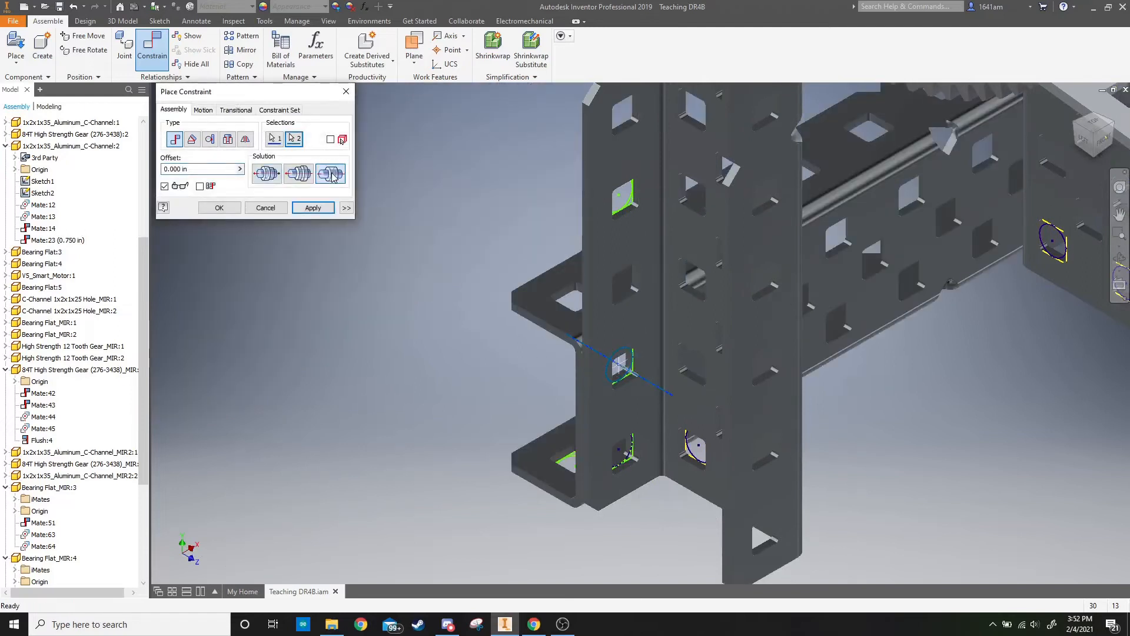
left_click(313, 207)
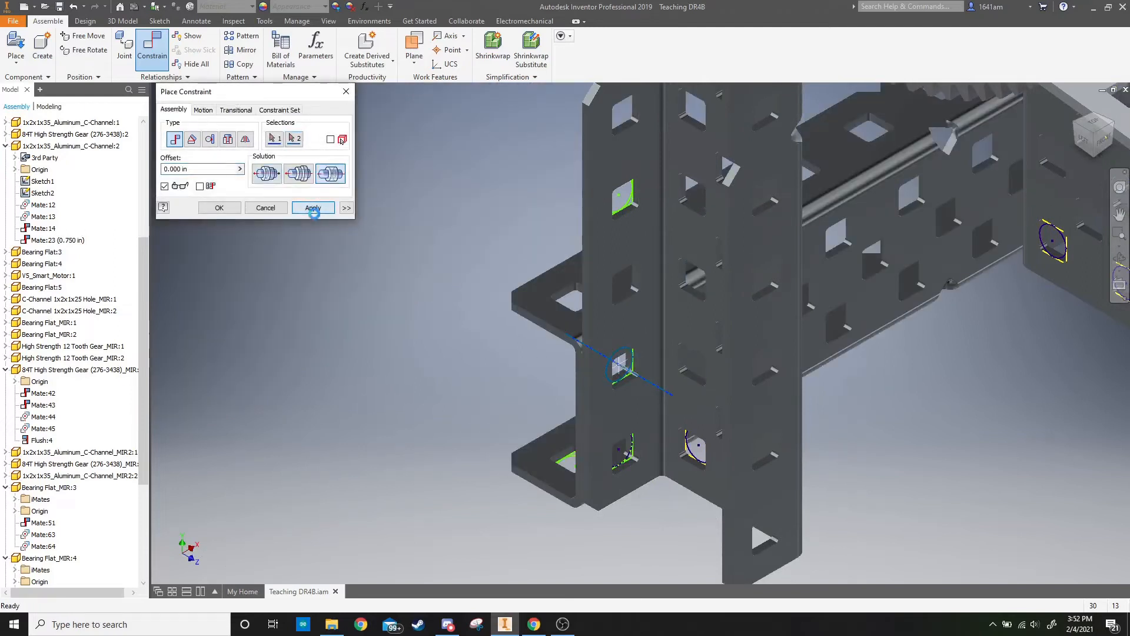
Step: Mate the lower cross channel's lower end hole axis to the outer tower channel's lowest hole, undirected with 0.000 in offset
left_click(631, 457)
left_click(631, 457)
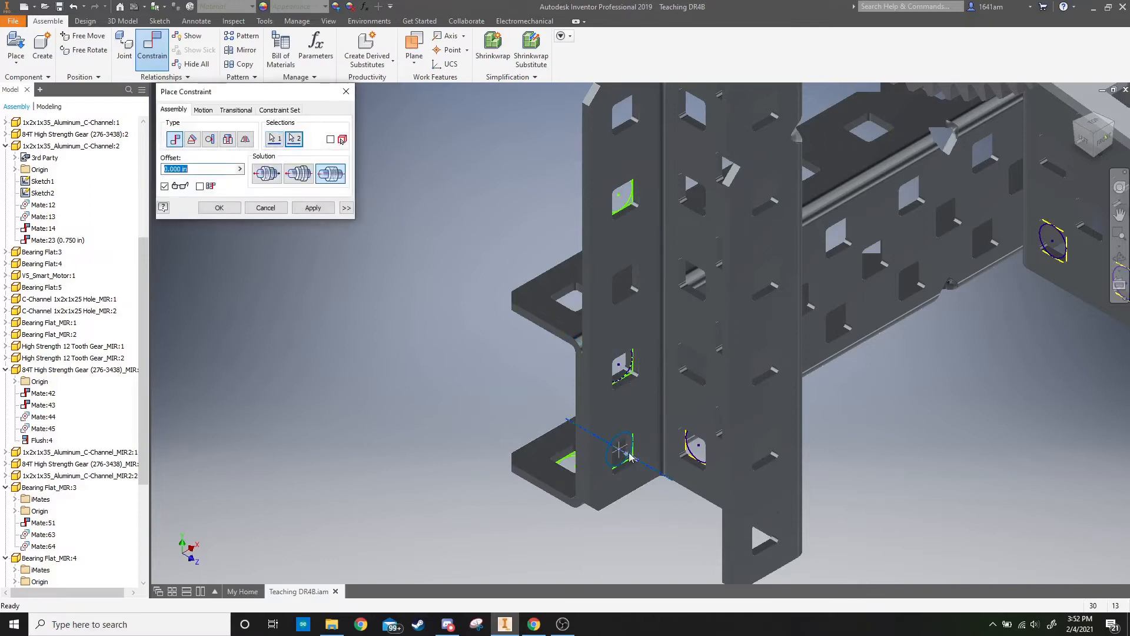
left_click(313, 207)
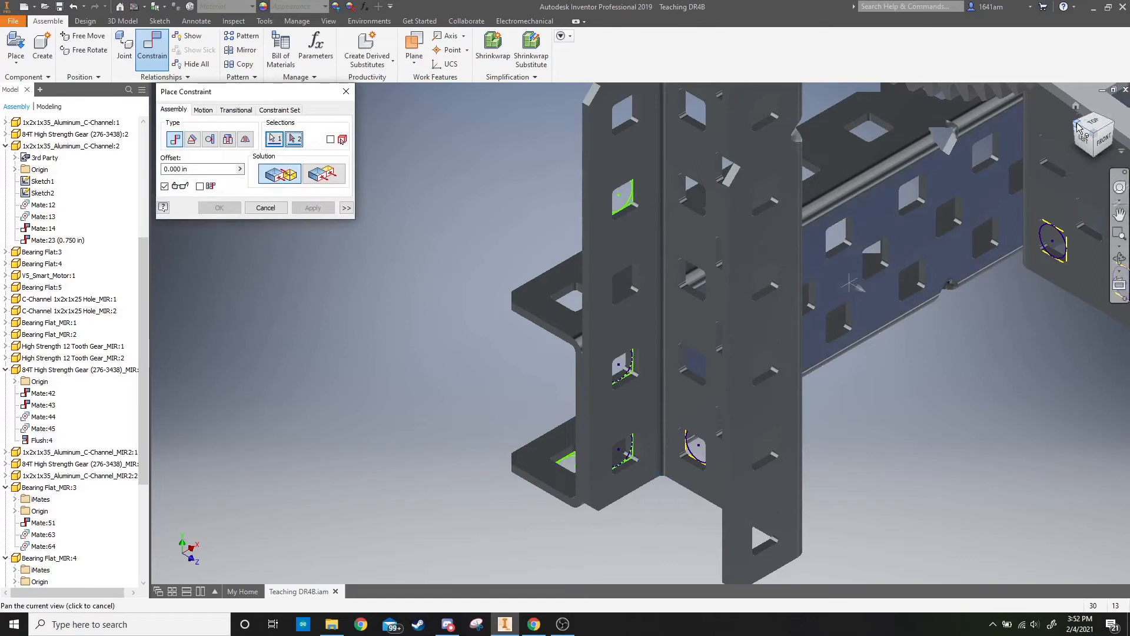
Step: Mate the lower cross channel's face against the outer tower channel's face with a 0.000 in offset
left_click(1079, 129)
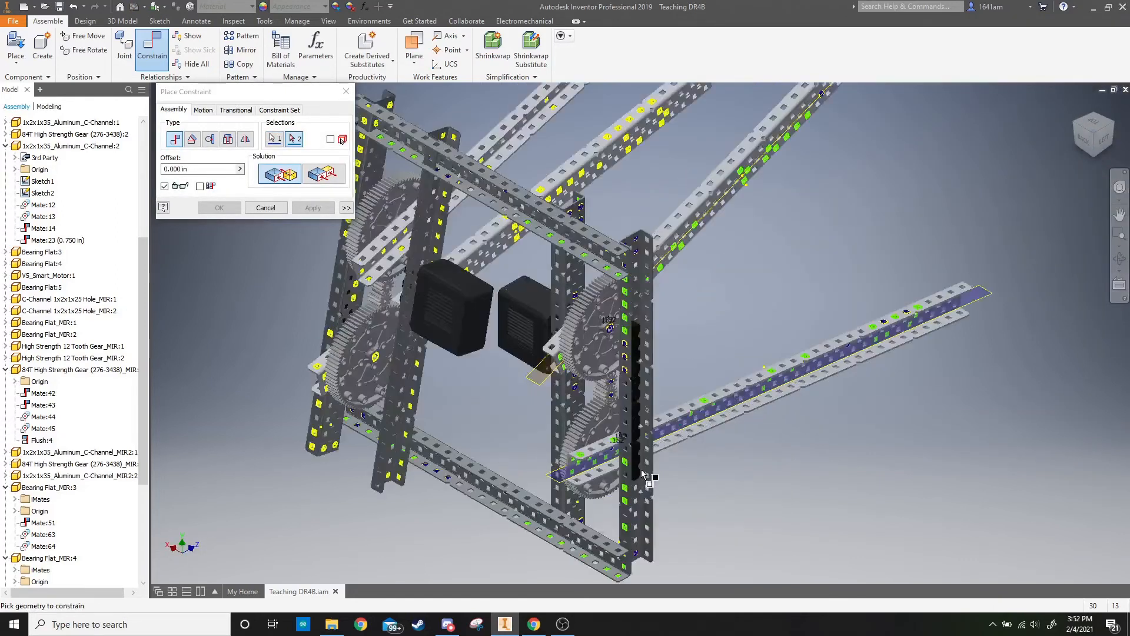
scroll(643, 474, "up", 4)
left_click(613, 526)
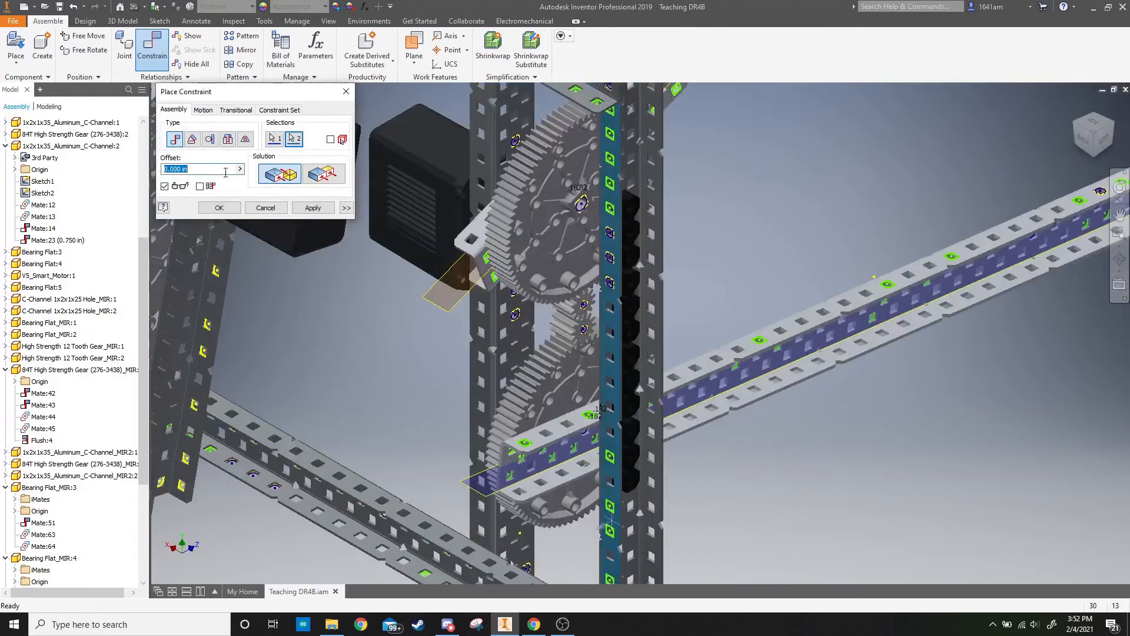
left_click(220, 207)
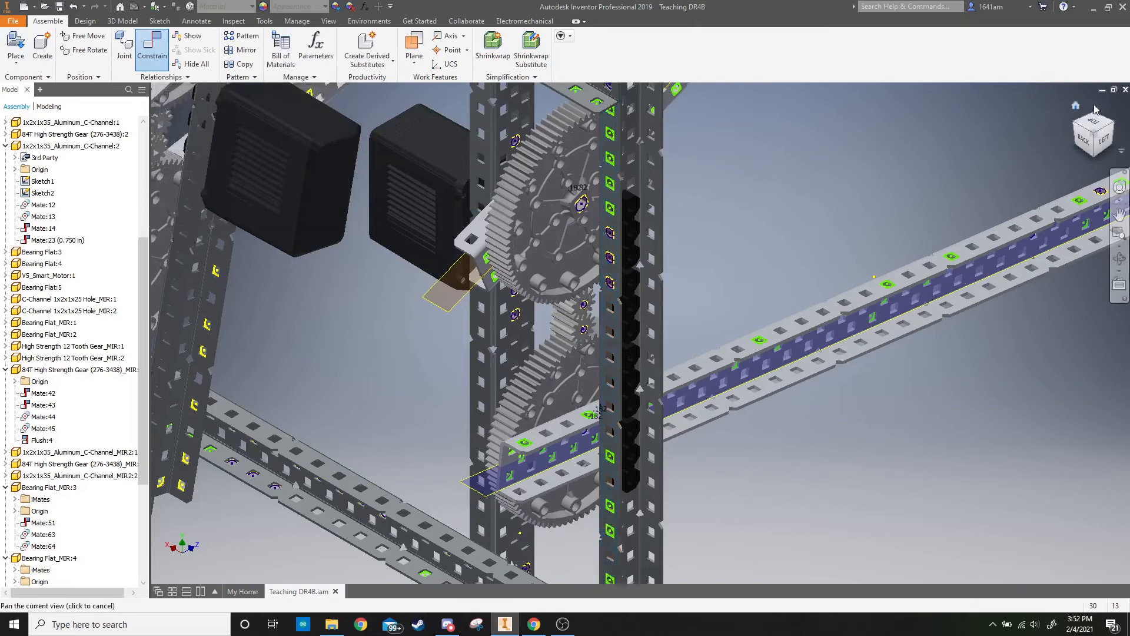
Step: Select the upper cross channel and collapse the expanded mirrored bearing flats, gear, motor and arm channel entries in the component tree
left_click(1095, 110)
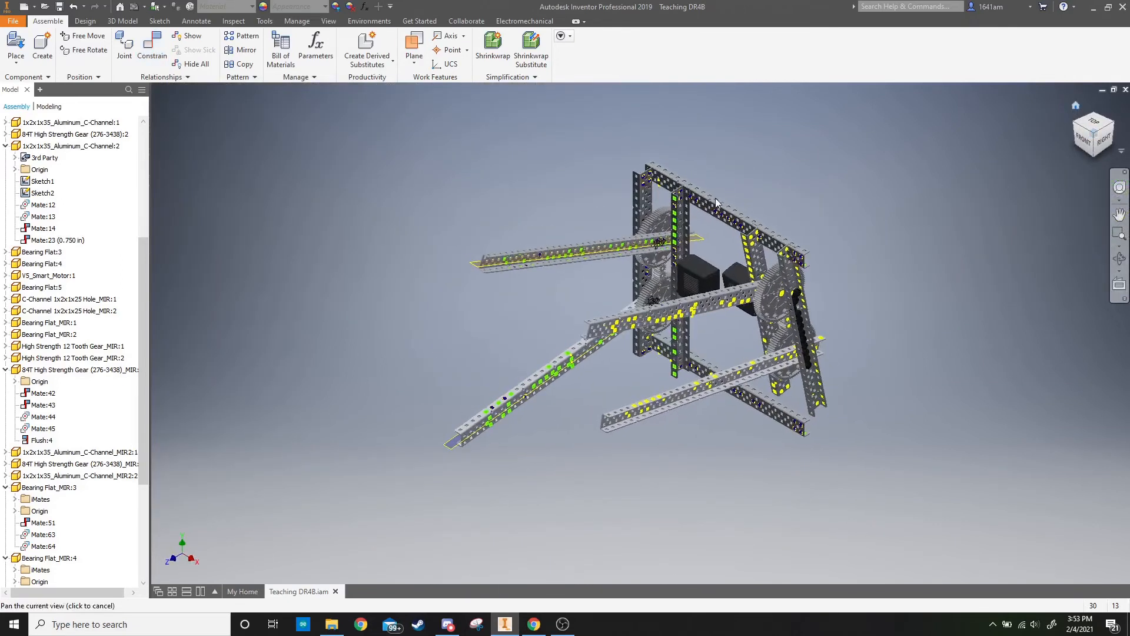
scroll(716, 202, "up", 8)
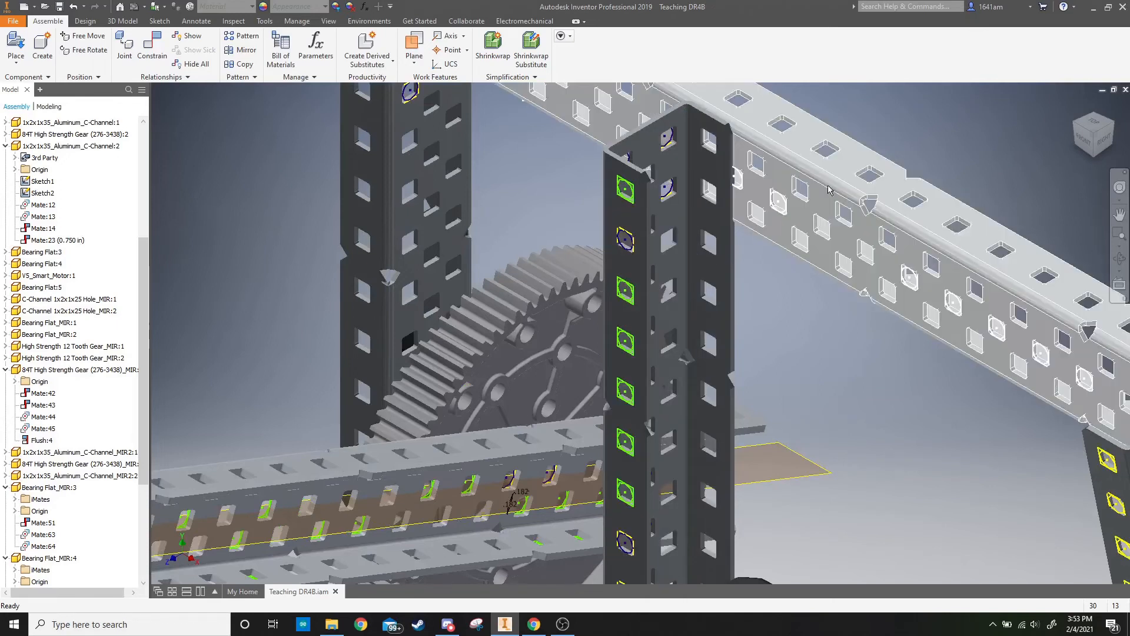
scroll(722, 151, "up", 3)
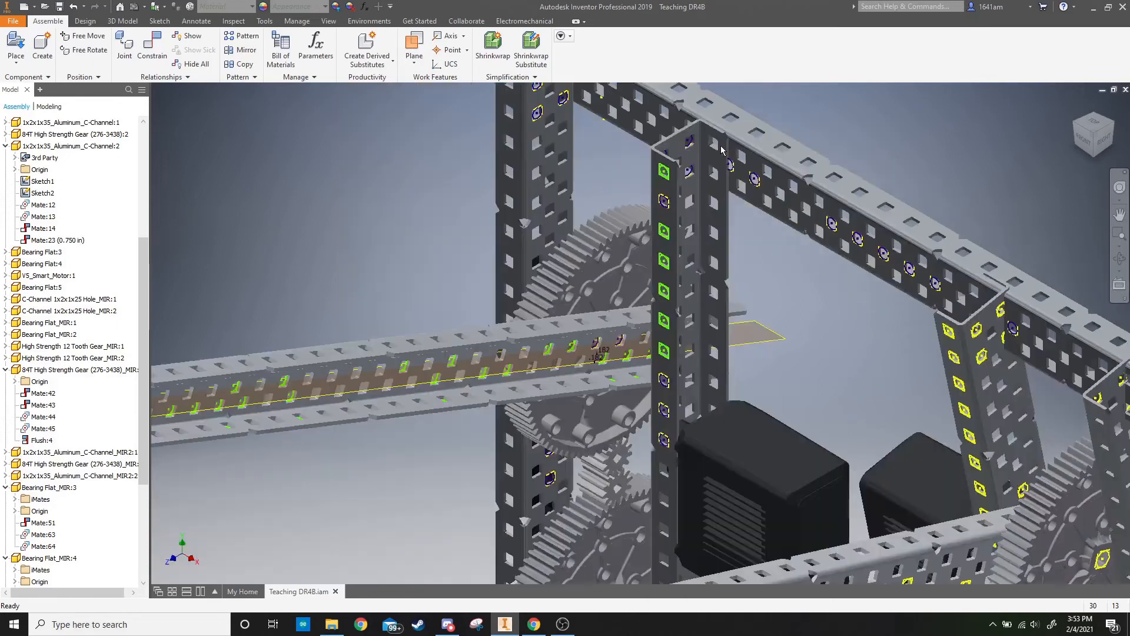
left_click(782, 158)
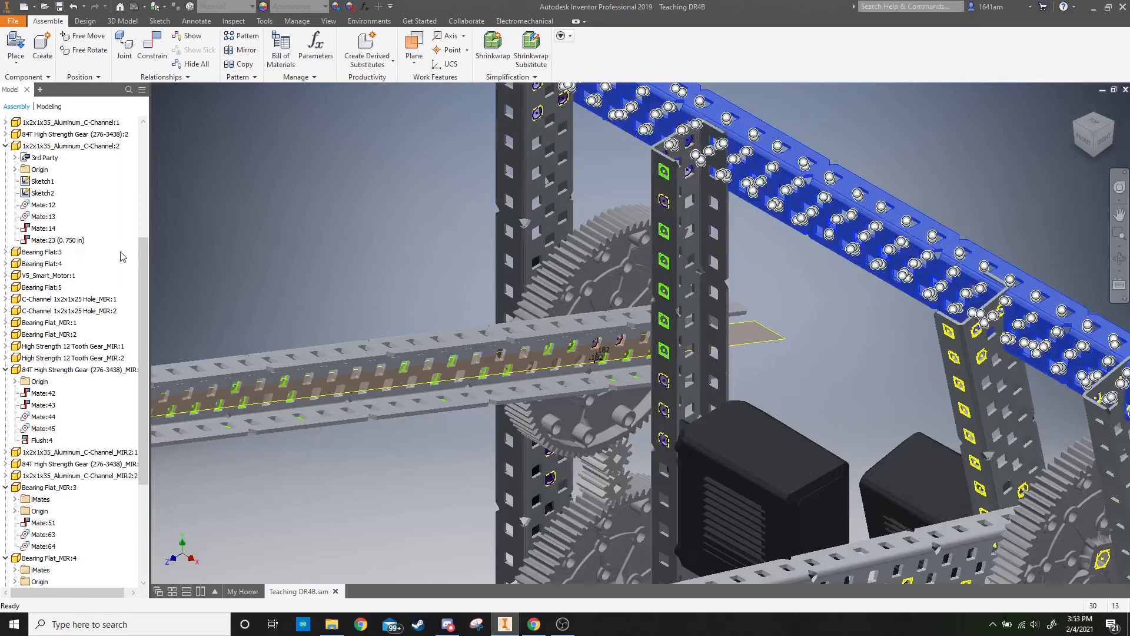
scroll(113, 257, "up", 5)
scroll(114, 257, "down", 10)
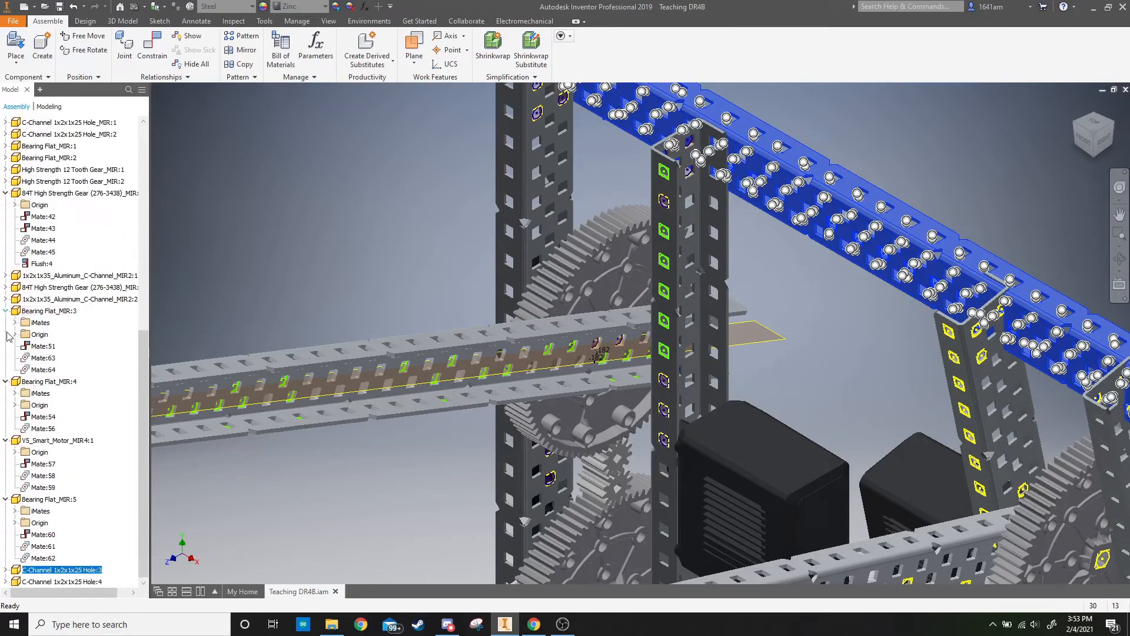
left_click(5, 310)
left_click(5, 381)
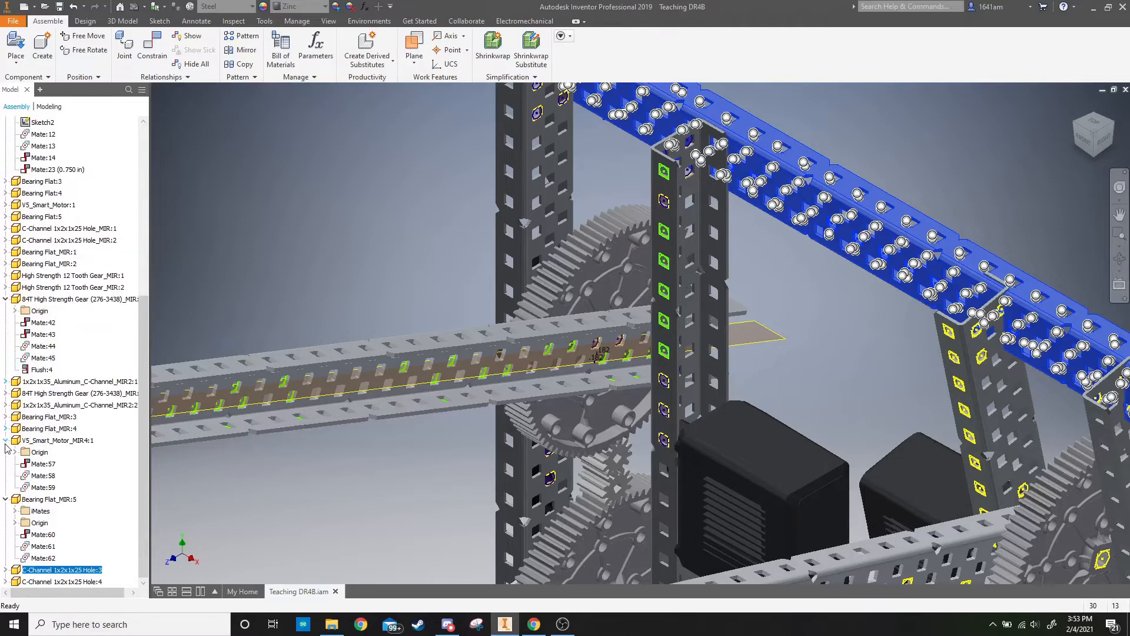
left_click(6, 440)
left_click(5, 498)
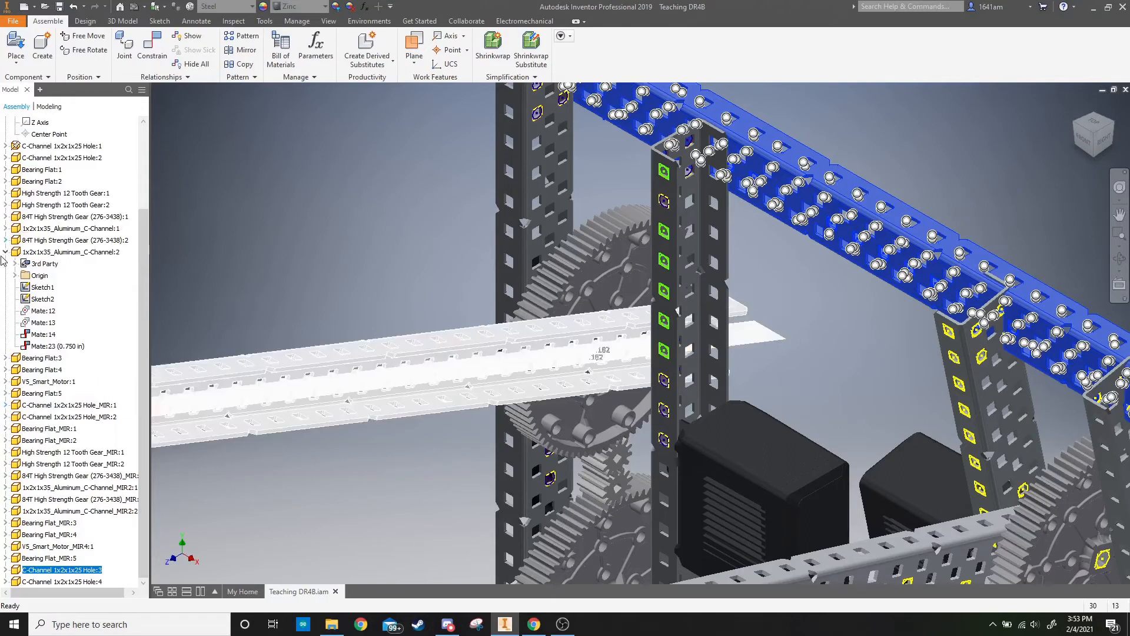
left_click(6, 252)
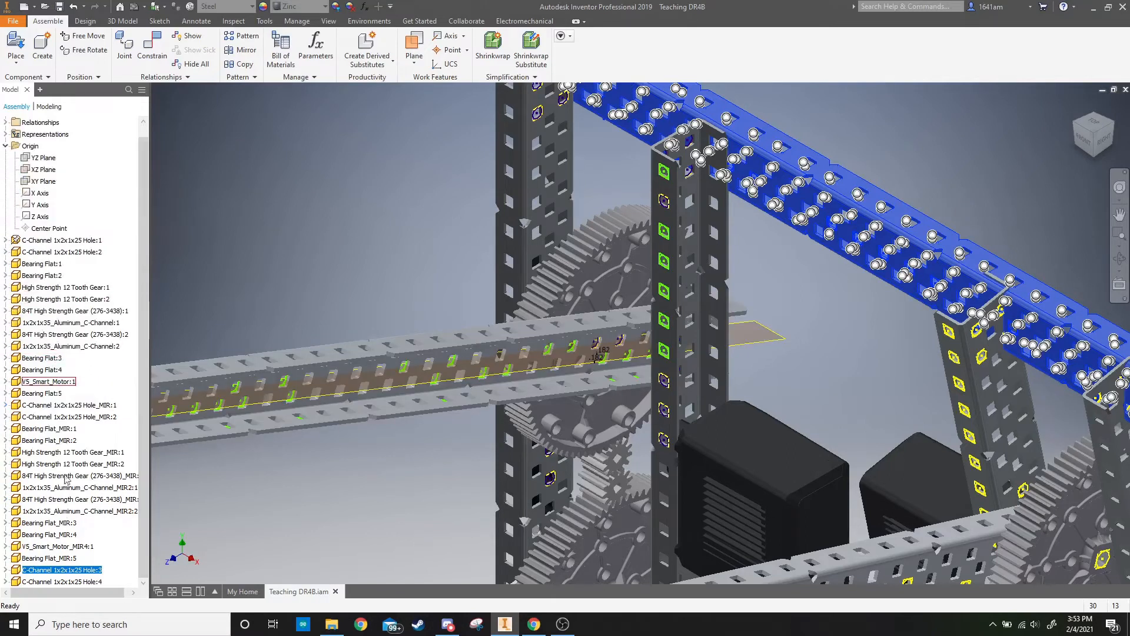
Step: Open the upper cross channel's part, C-Channel 1x2x1x25 Hole, and inspect the hole circles on its web
right_click(44, 576)
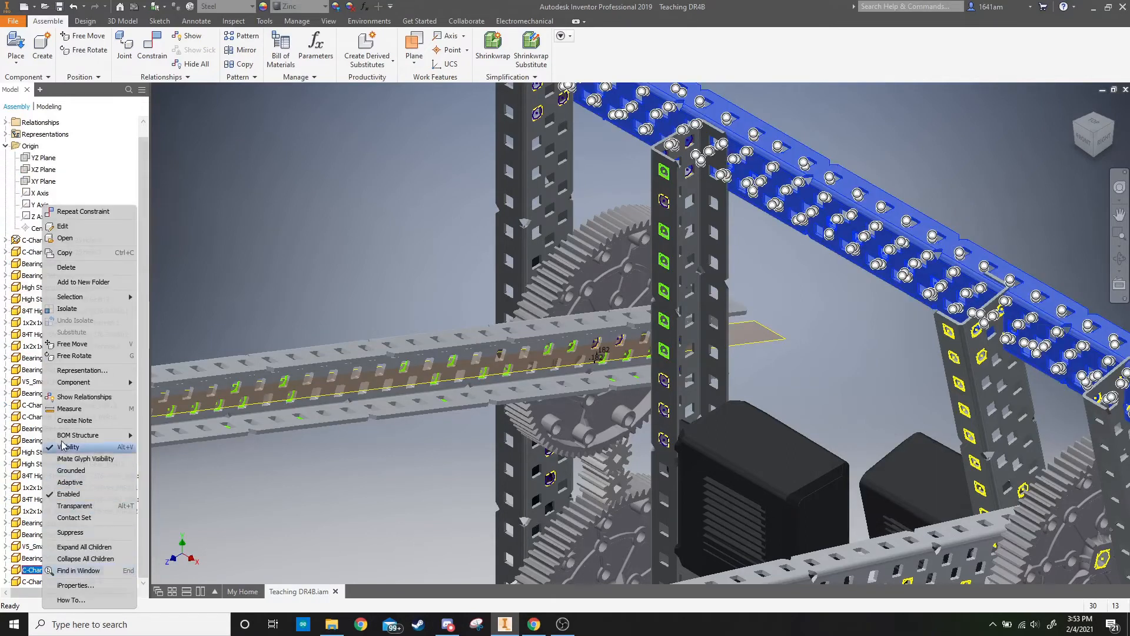
left_click(66, 238)
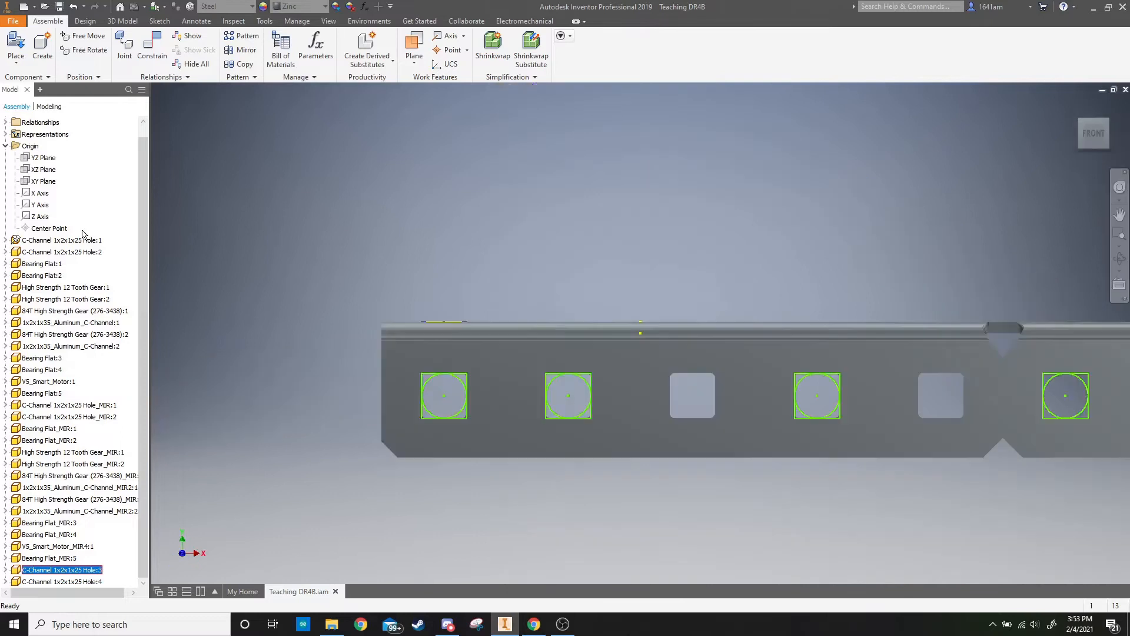
left_click(1097, 114)
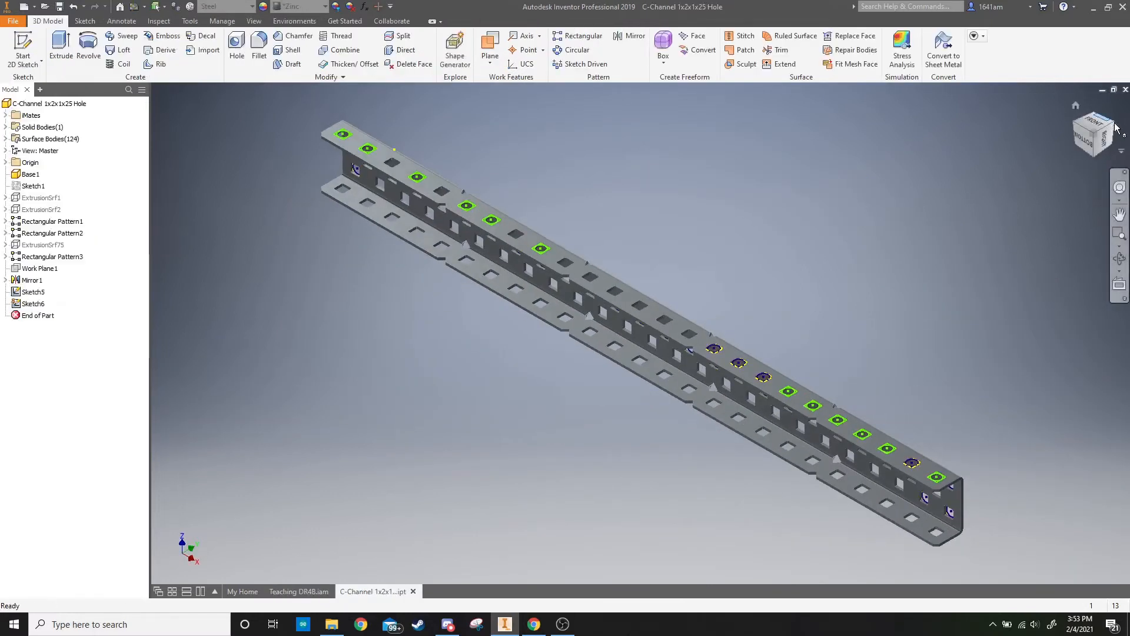
left_click(1115, 126)
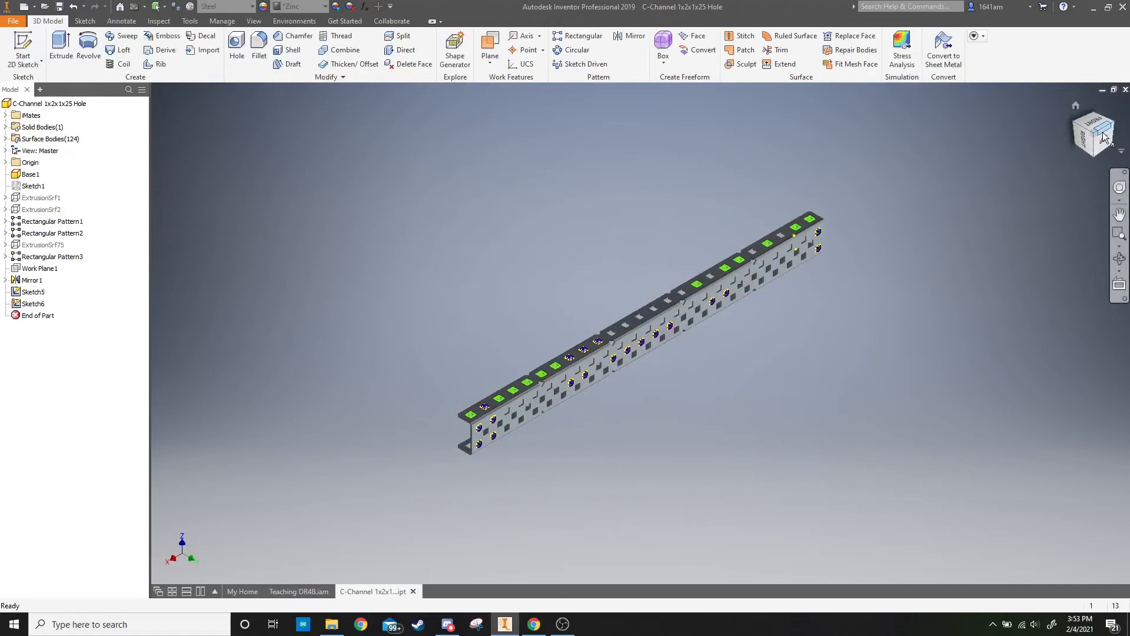
left_click(1111, 129)
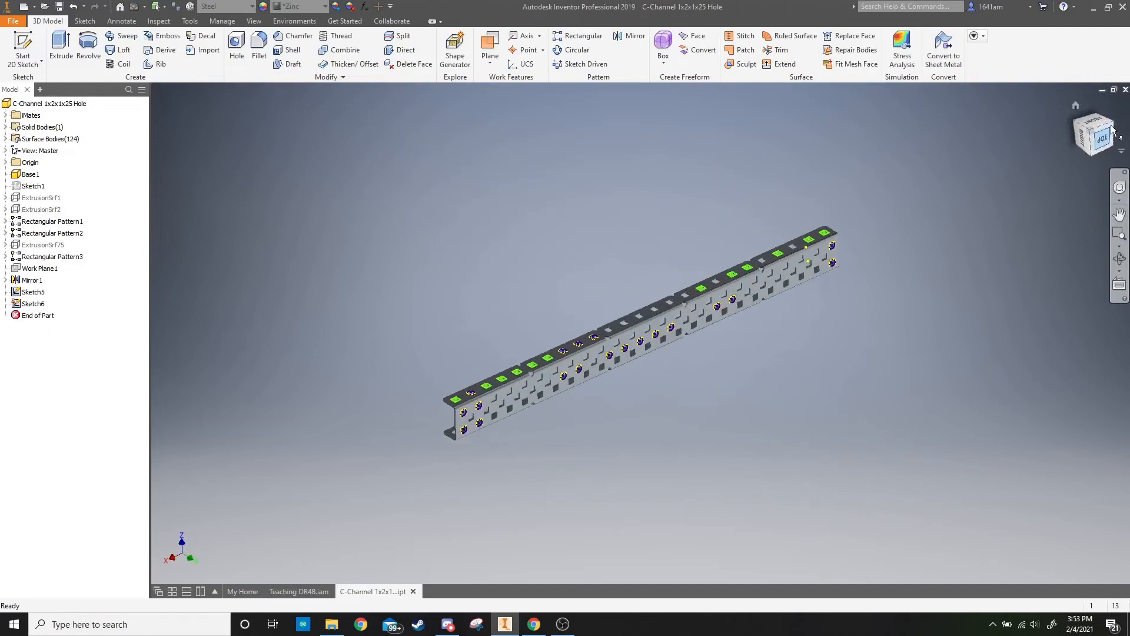
left_click(1117, 109)
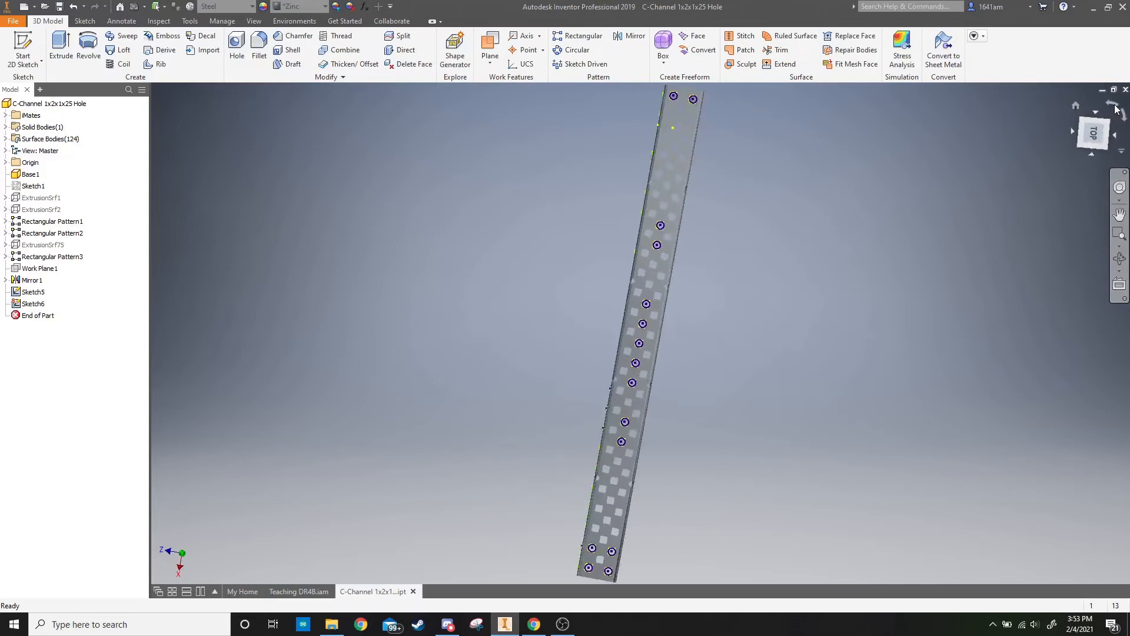
left_click(1116, 109)
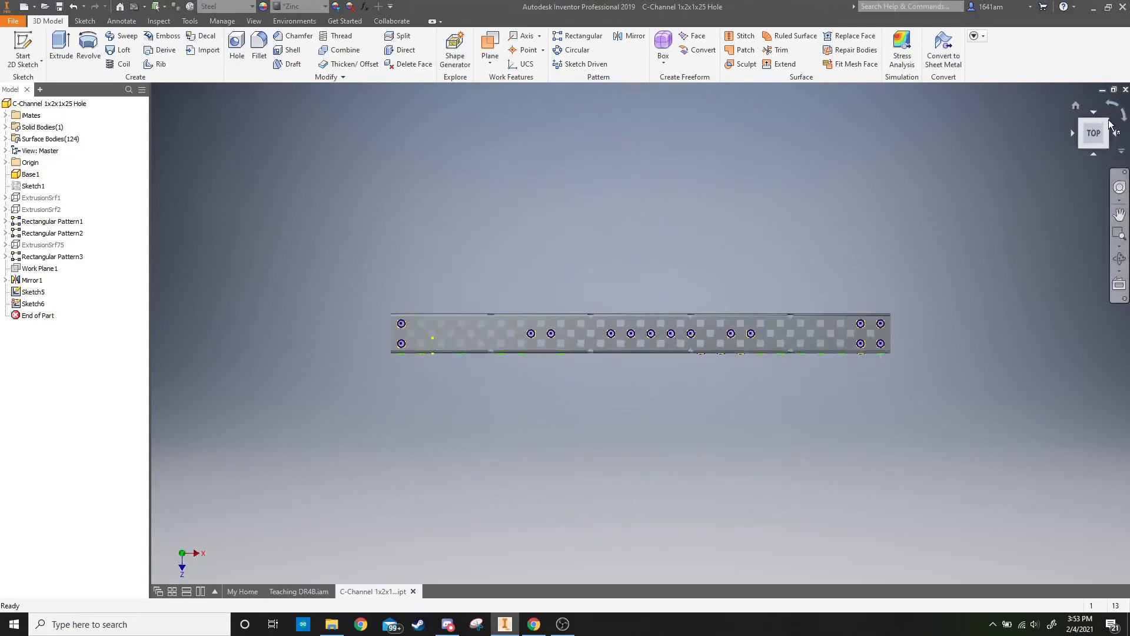
key("F6")
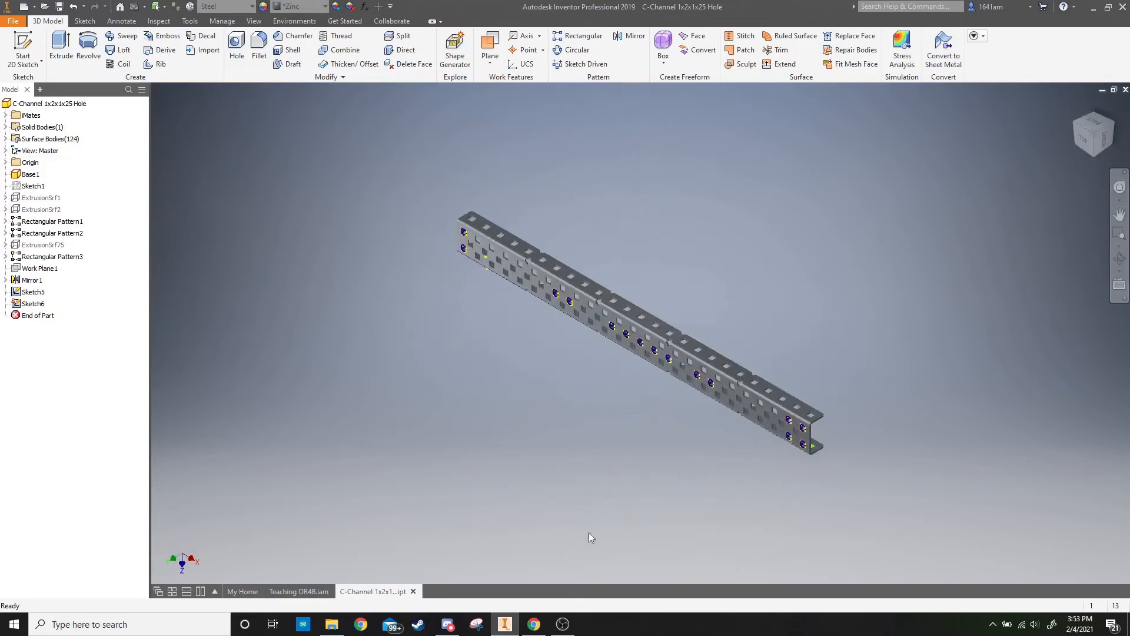
Step: Check in the Teaching DR4B assembly which upper cross channel holes line up with the inner tower channel, and return to the C-channel part
left_click(307, 595)
key("F2")
middle_click_drag(703, 301, 624, 281)
left_click(966, 251)
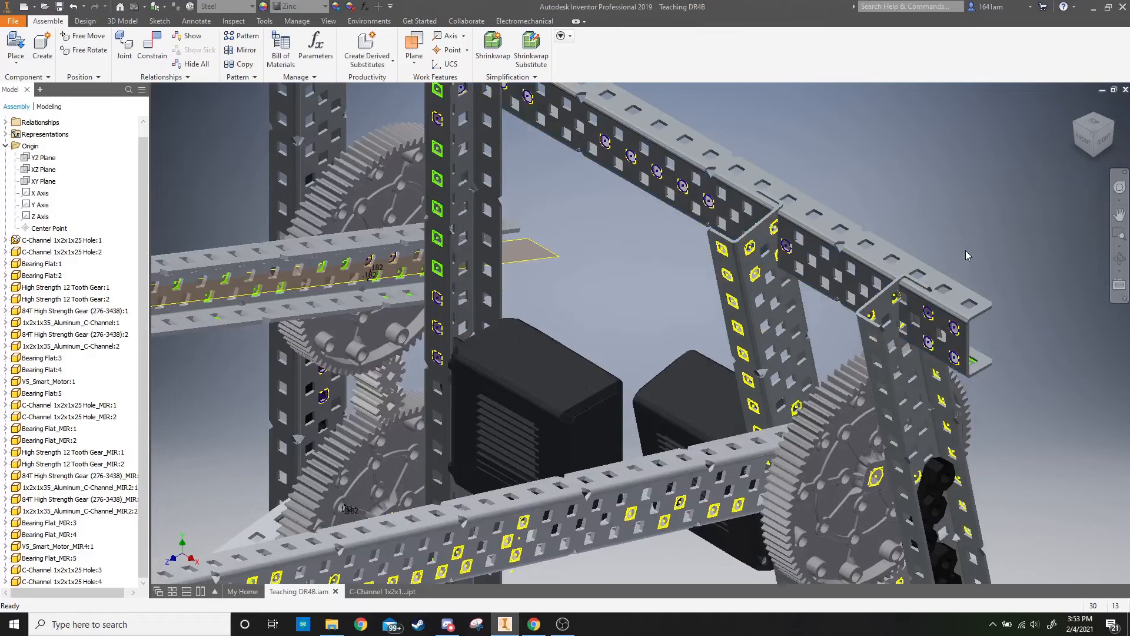
key("F2")
left_click_drag(611, 269, 811, 467)
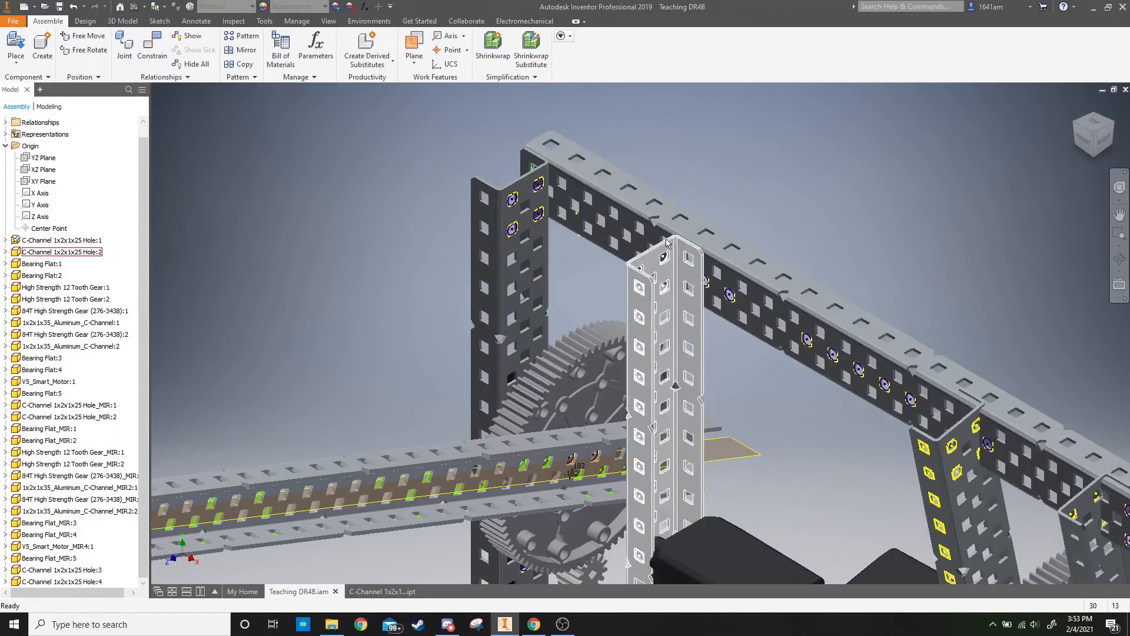
key("F2")
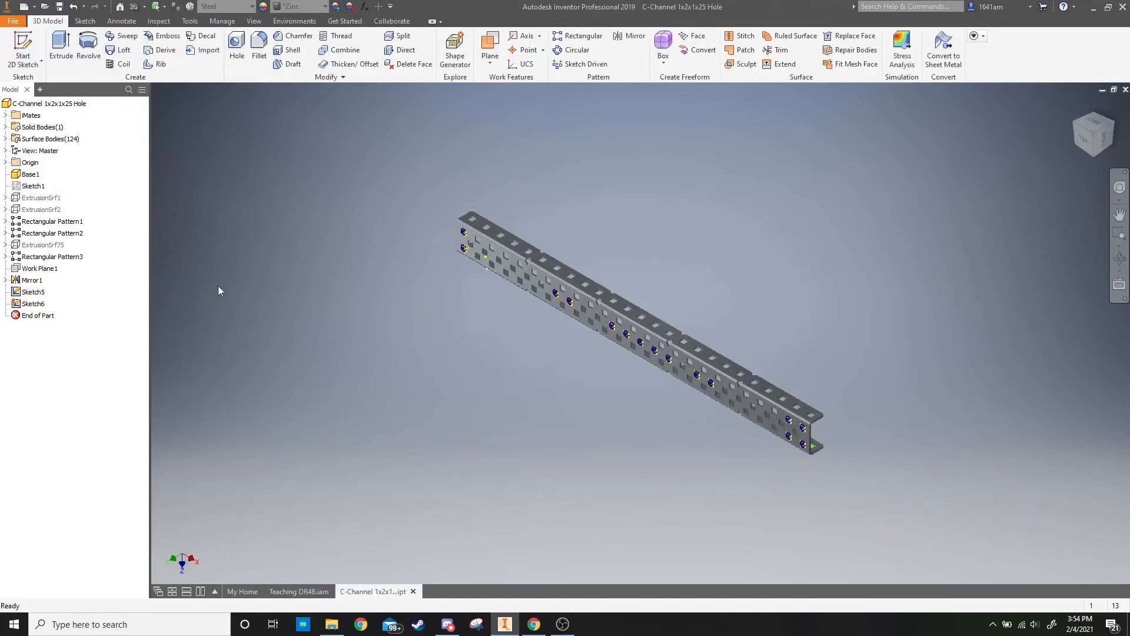
Step: Edit Sketch6 and project the edges of the seventh hole from the two-circle end in both outer rows of the web
right_click(38, 304)
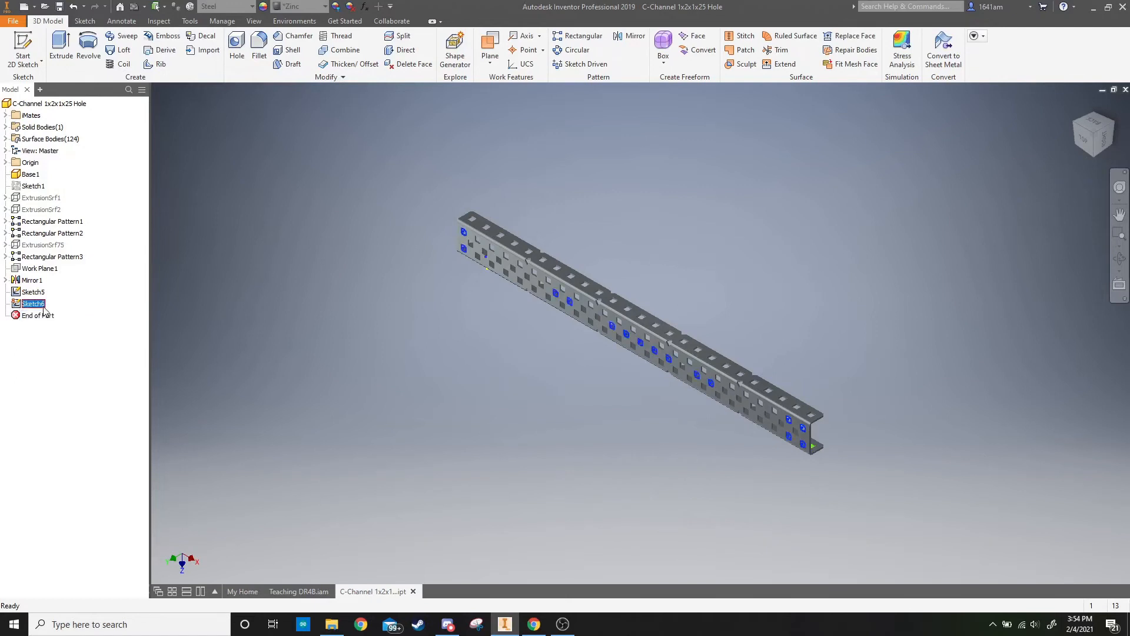
left_click(53, 349)
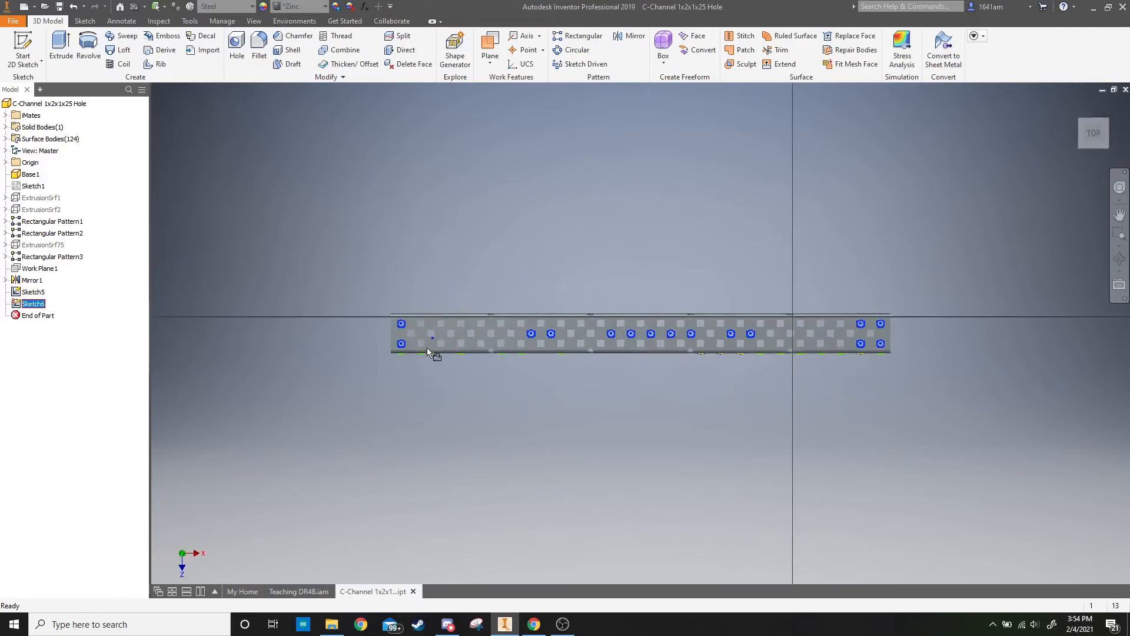
scroll(446, 331, "down", 5)
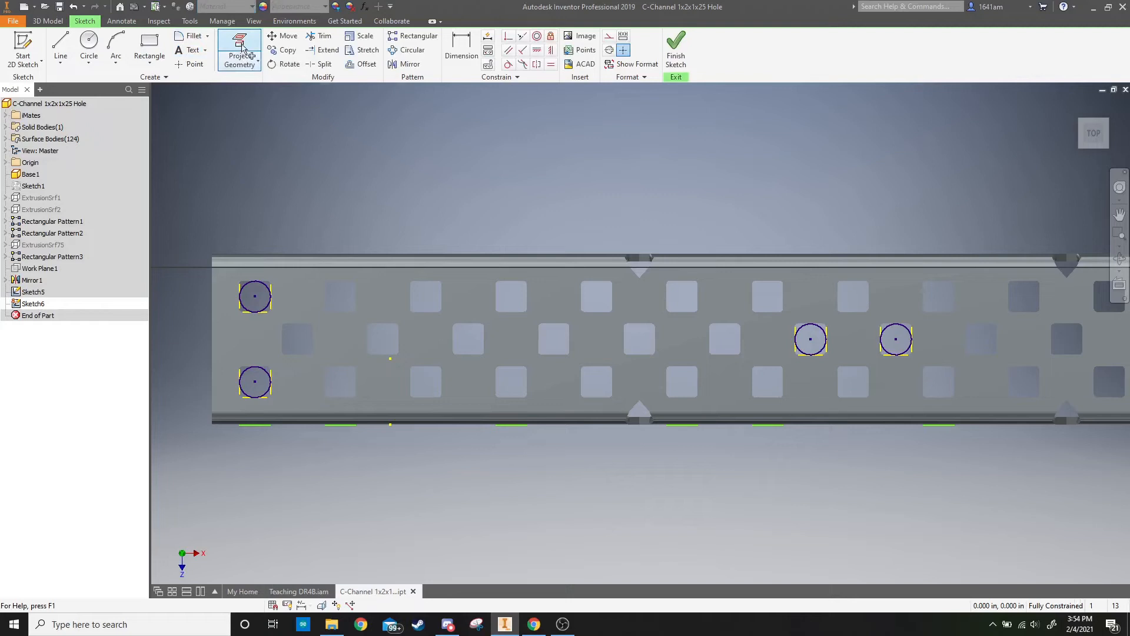
left_click(241, 54)
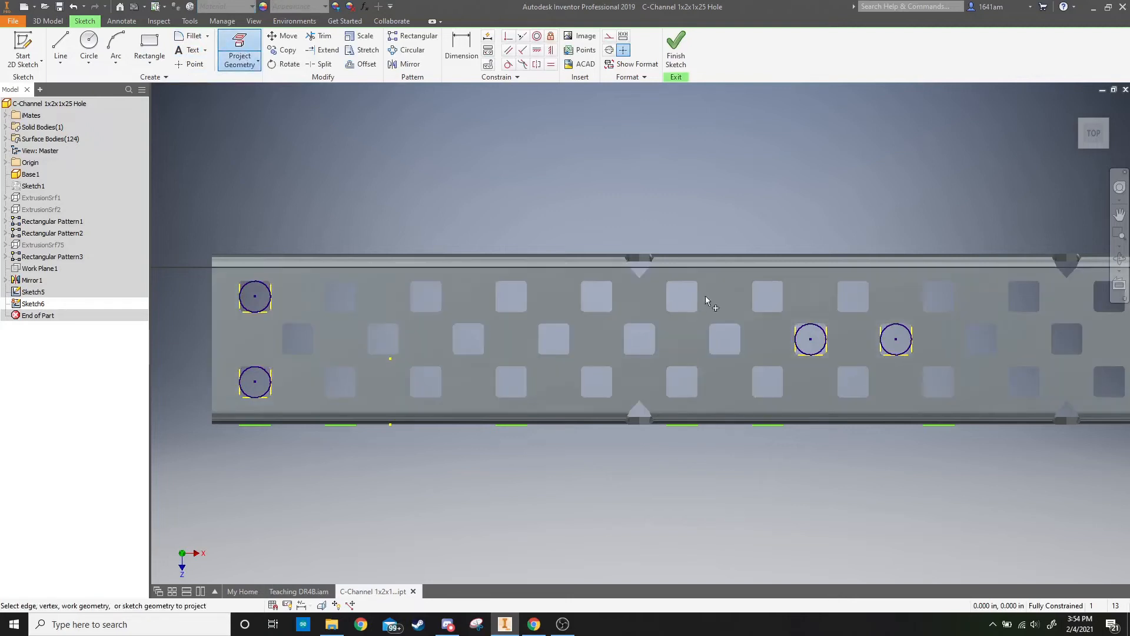
left_click(769, 280)
left_click(772, 311)
left_click(769, 365)
Step: Draw a tangent circle inside each of the two projected square holes, finish the sketch and save the part
left_click(89, 62)
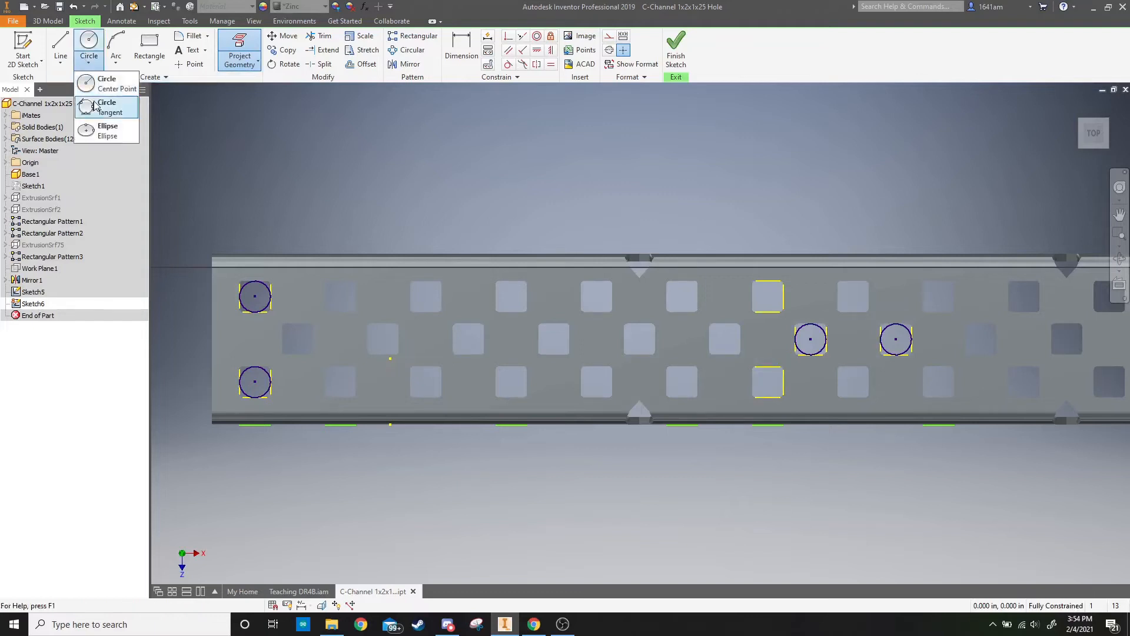
left_click(103, 105)
left_click(768, 282)
left_click(783, 300)
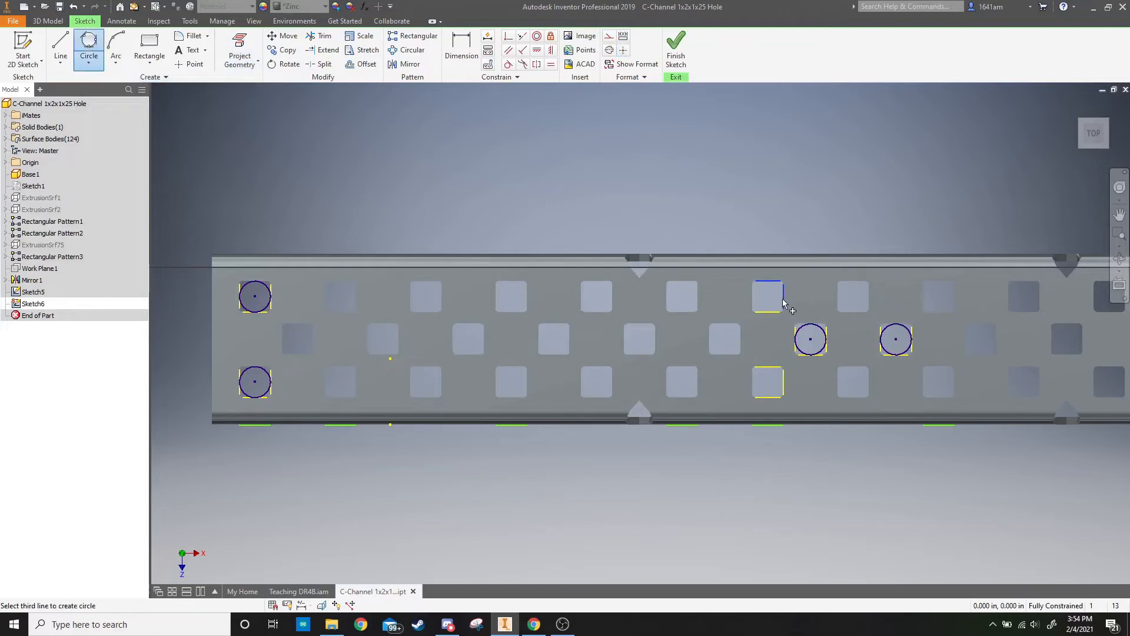
left_click(768, 368)
left_click(784, 383)
left_click(768, 398)
left_click(682, 50)
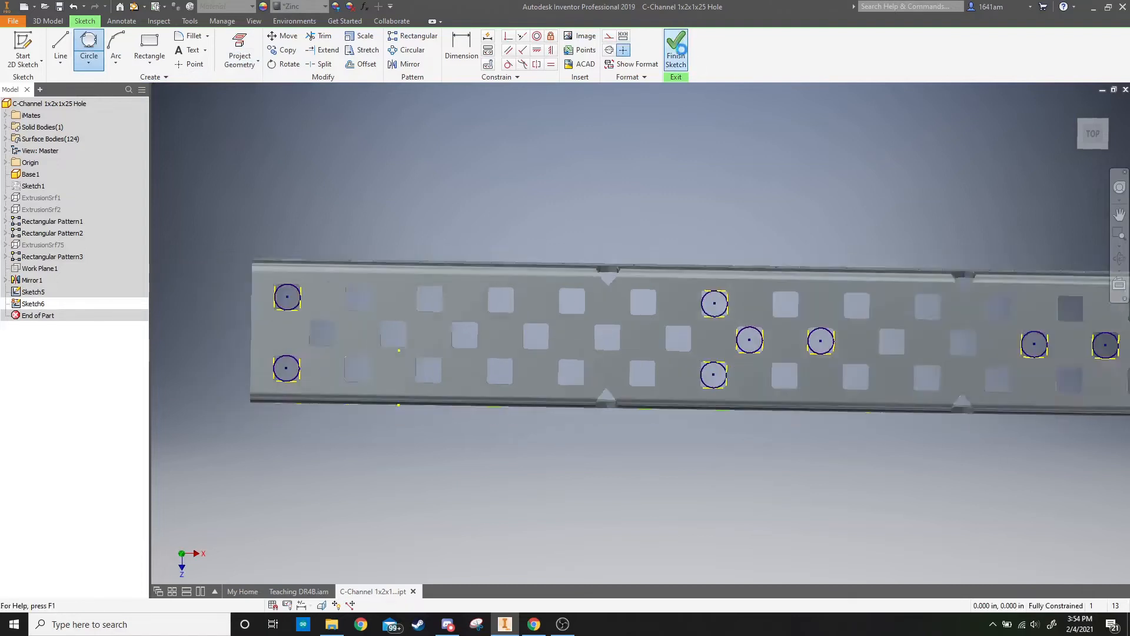
left_click(60, 6)
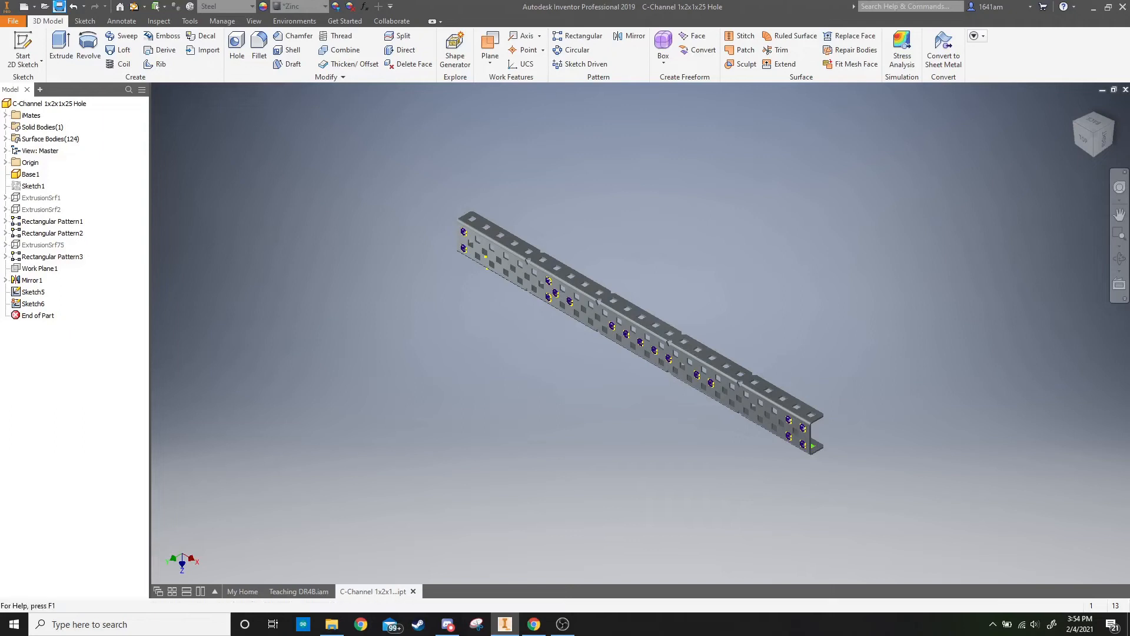
Step: In the Teaching DR4B assembly, mate the original inner tower channel's top hole circle to the upper cross channel's upper seventh-hole circle, 0 in offset, undirected
left_click(301, 595)
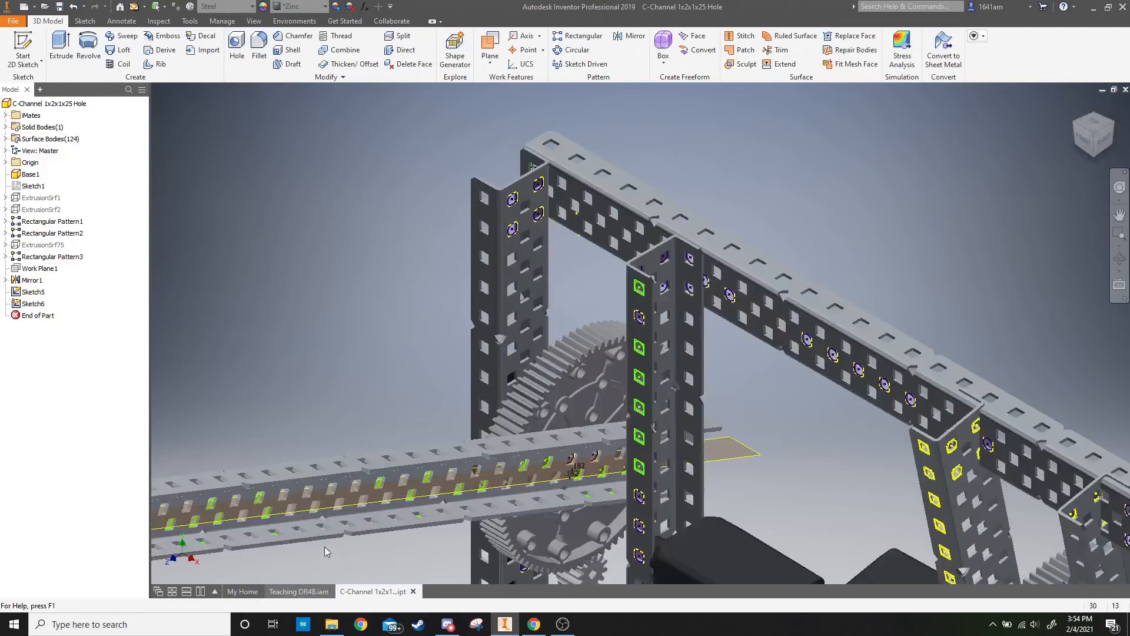
left_click(673, 305)
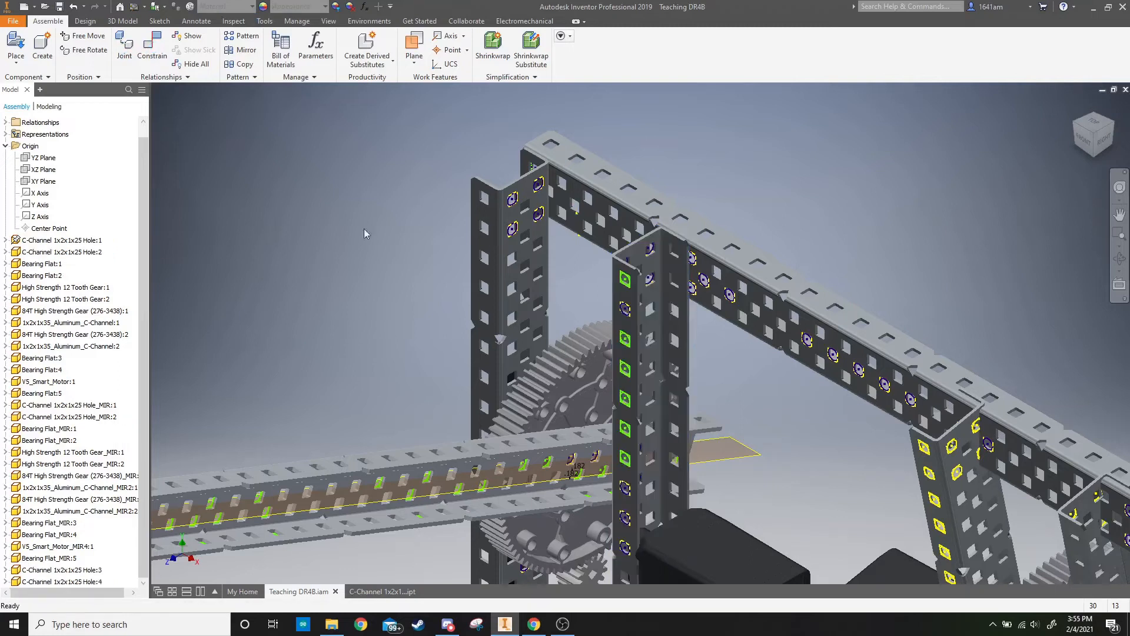
left_click(154, 55)
scroll(642, 283, "down", 3)
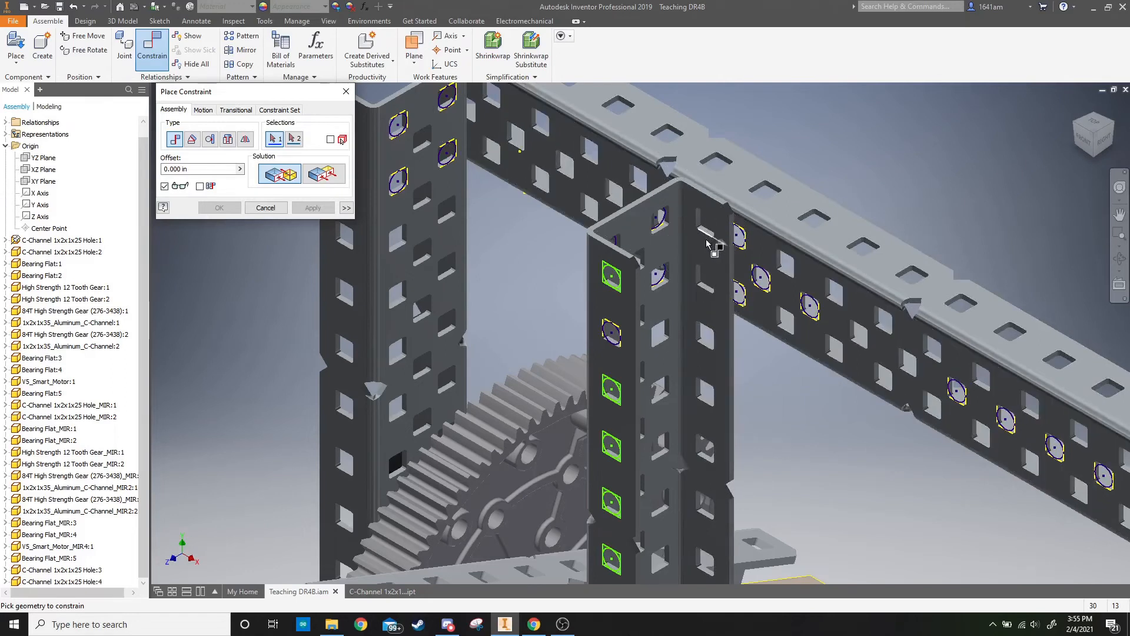
left_click(618, 275)
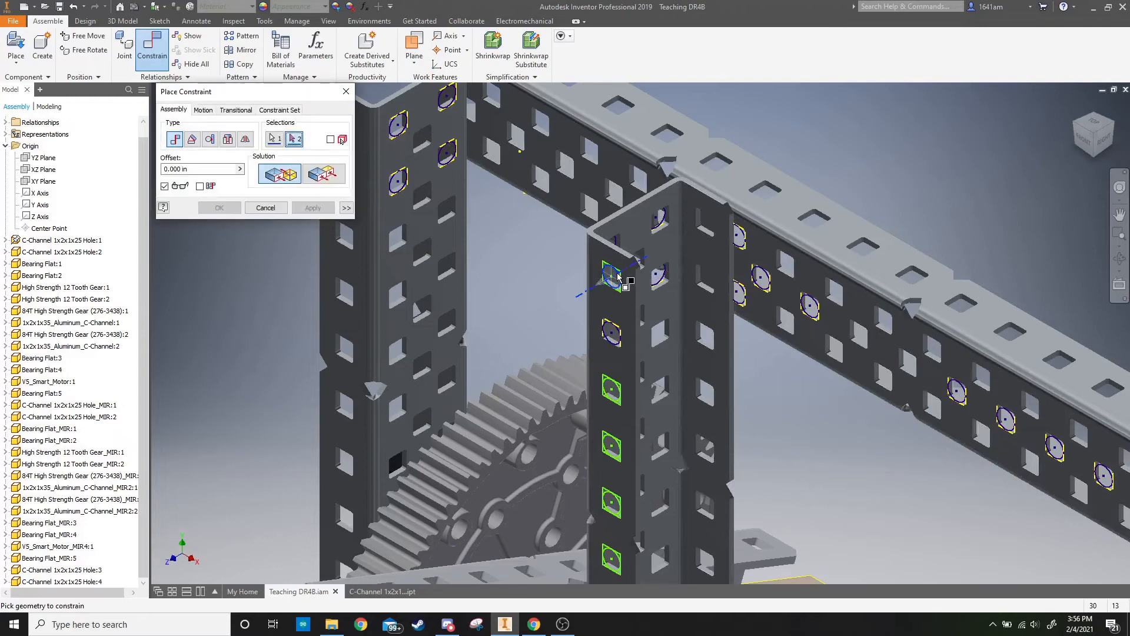
left_click(741, 235)
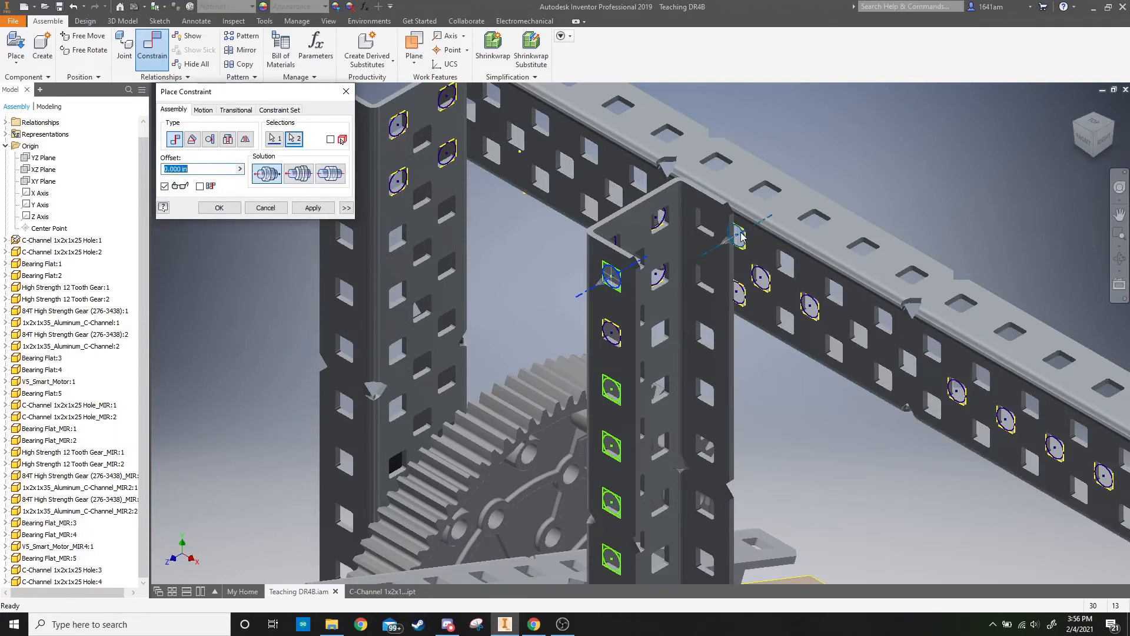
left_click(330, 173)
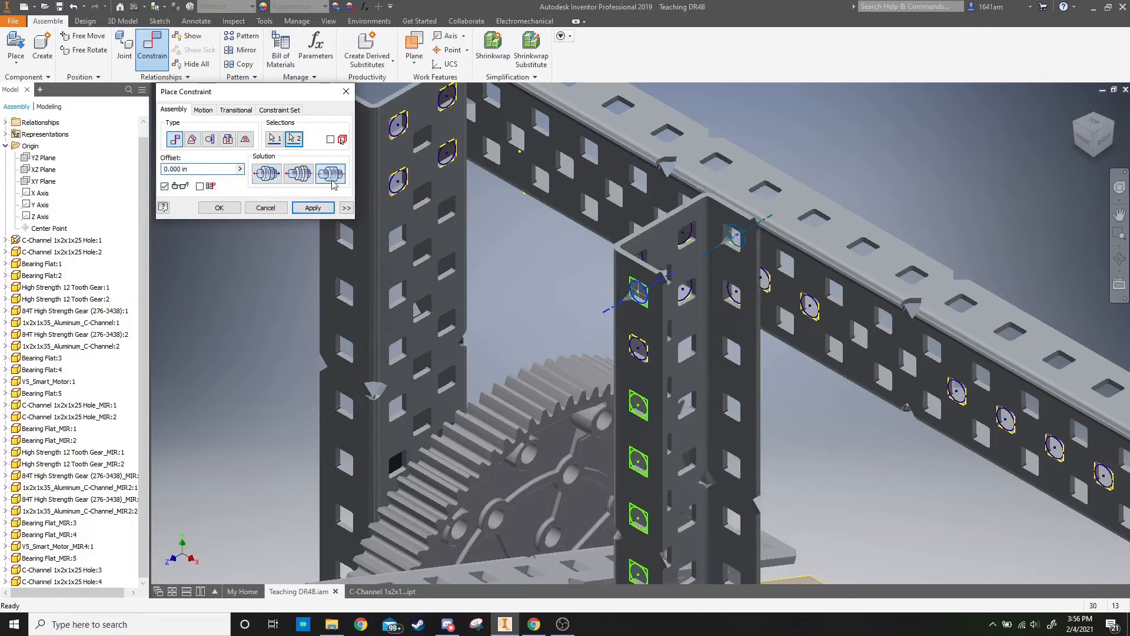
left_click(312, 208)
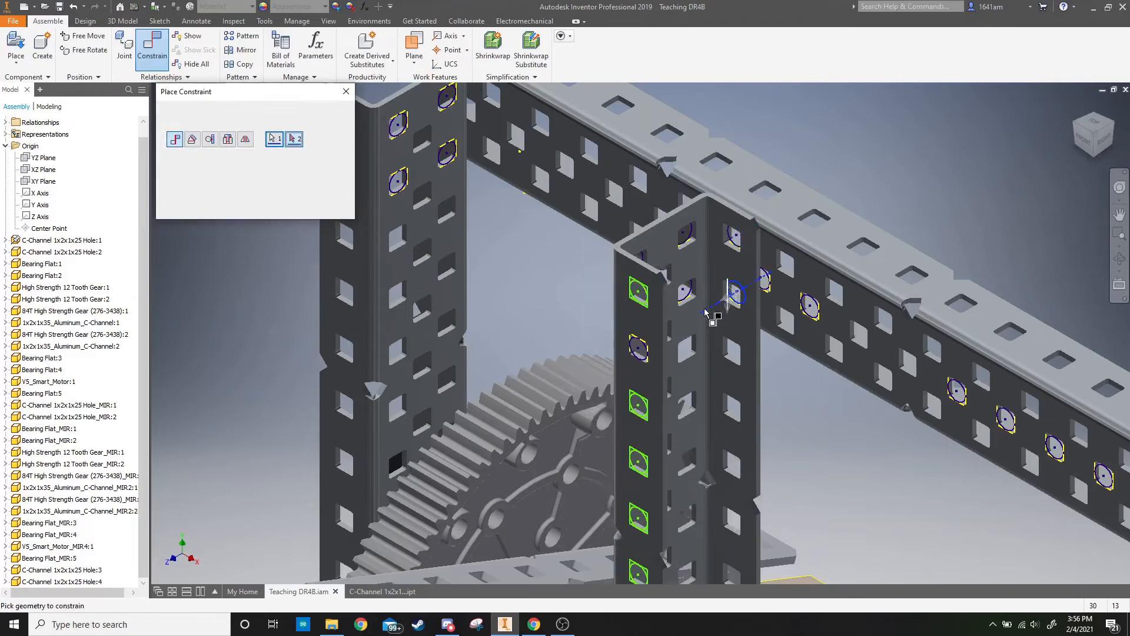
Step: Mate the inner tower channel's second hole circle to the upper cross channel's lower seventh-hole circle, undirected, and close the constraint dialog
left_click(644, 360)
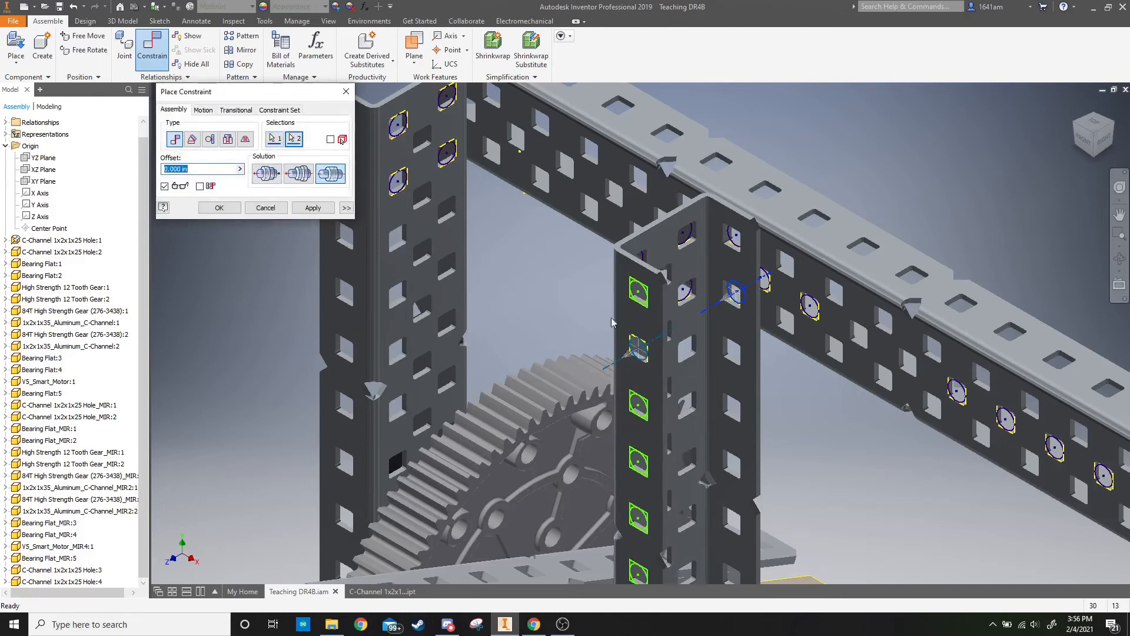
left_click(313, 208)
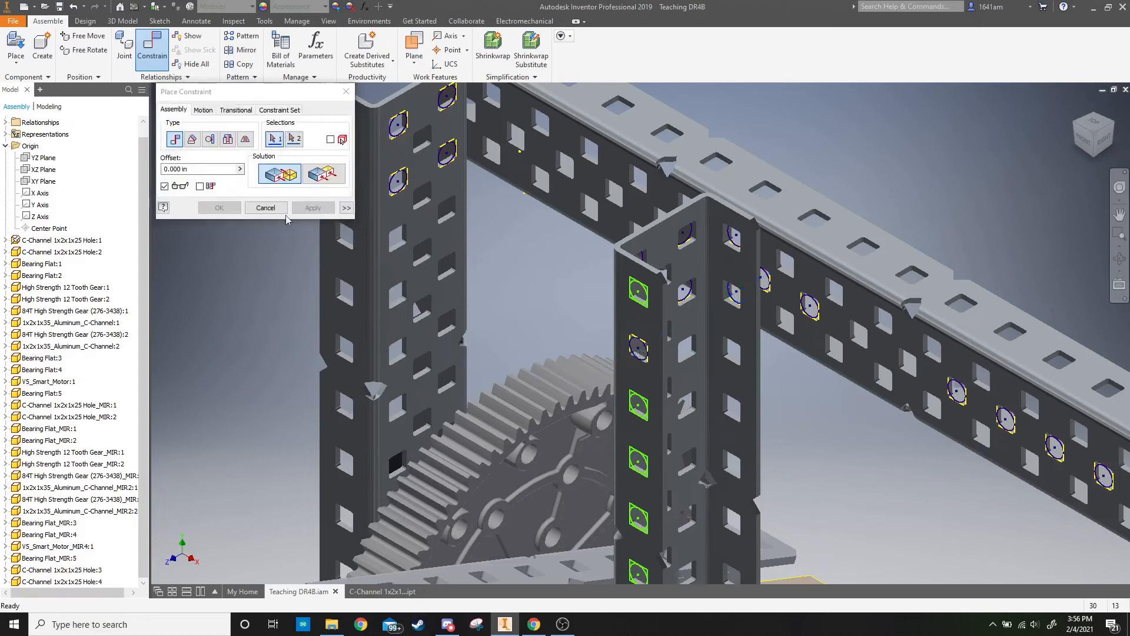
left_click(268, 210)
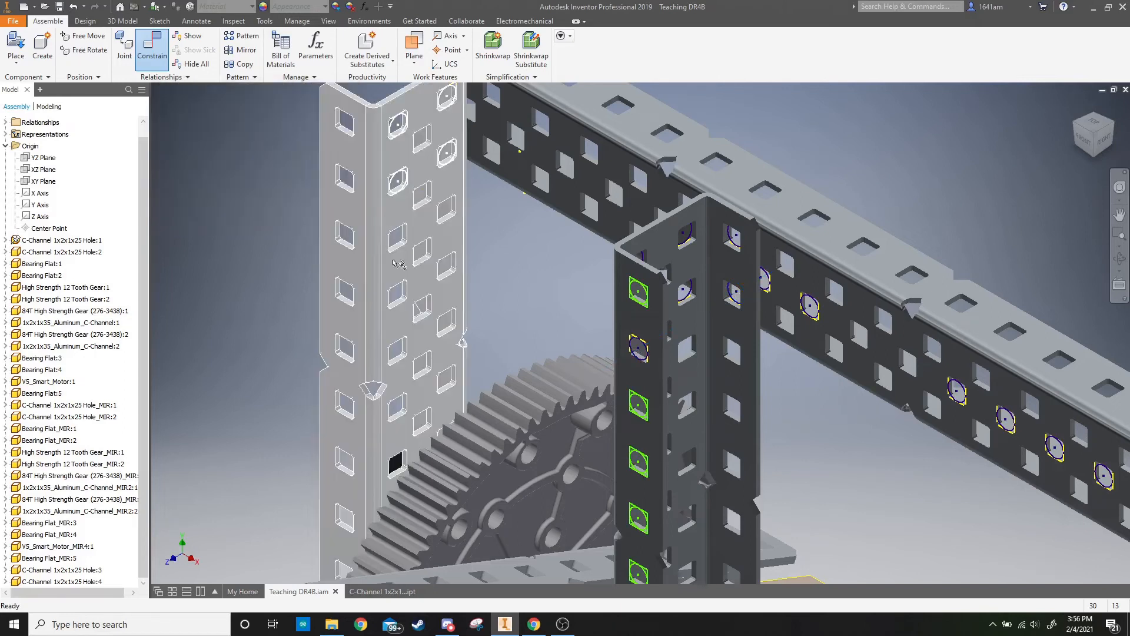
Step: Test whether the original outer and inner tower channels are held in place by trying to move them
left_click_drag(377, 256, 681, 315)
left_click_drag(754, 304, 756, 301)
left_click_drag(783, 243, 920, 223)
scroll(904, 237, "up", 3)
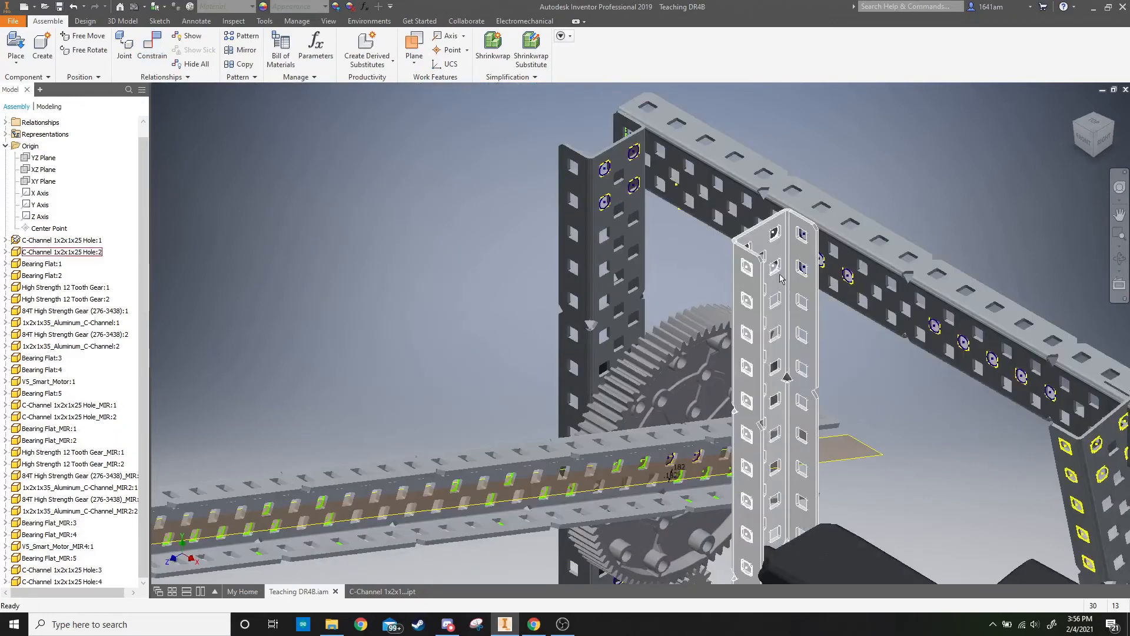
scroll(820, 425, "up", 4)
middle_click_drag(820, 425, 742, 201)
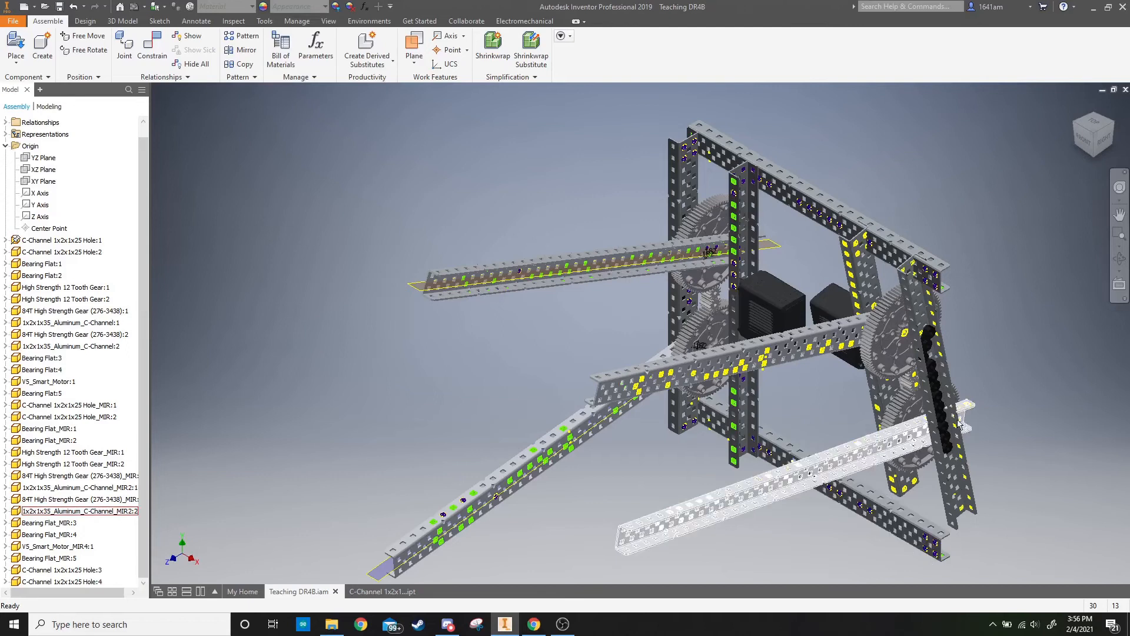
Step: View the frame from the front and slide the mirrored inner tower channel slightly outward along the cross channels
left_click(1085, 141)
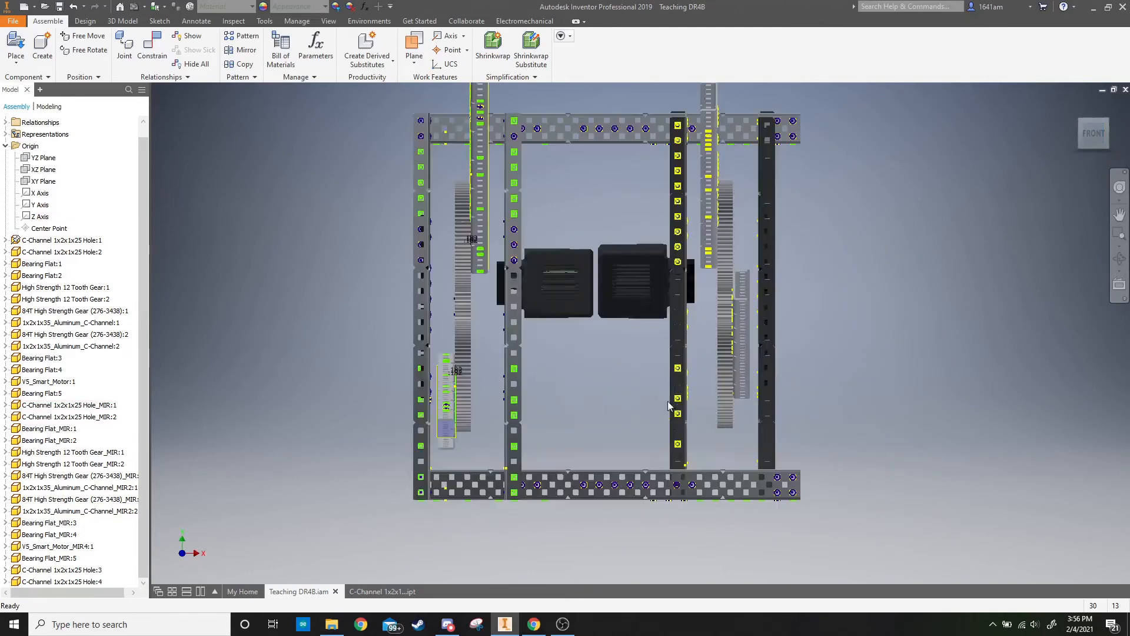
scroll(671, 400, "up", 2)
scroll(667, 355, "down", 4)
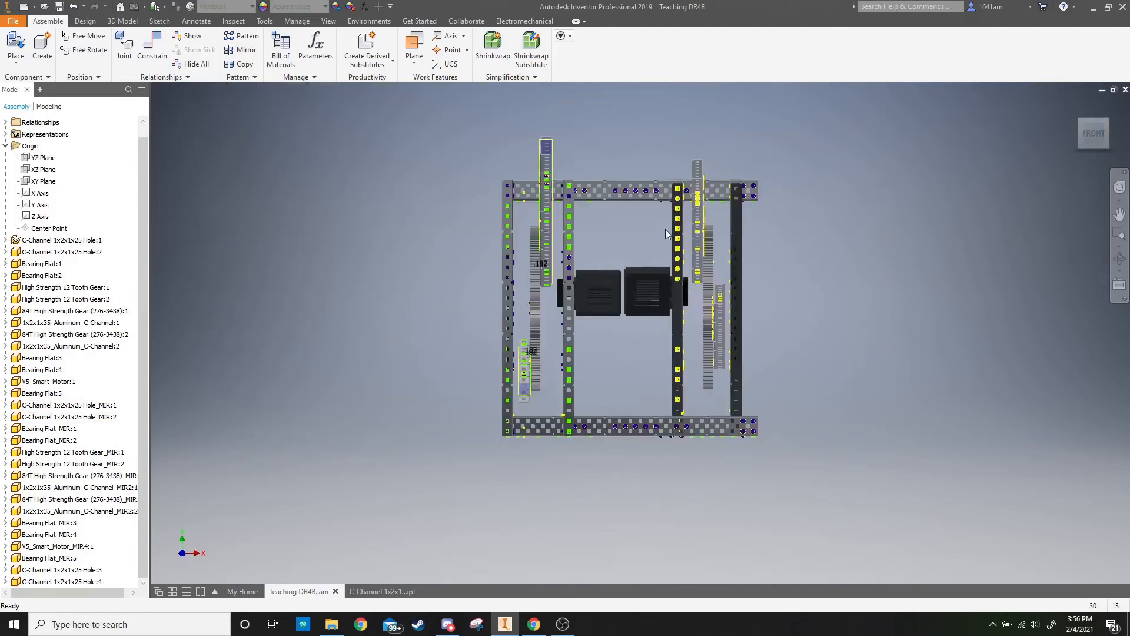
scroll(655, 210, "up", 5)
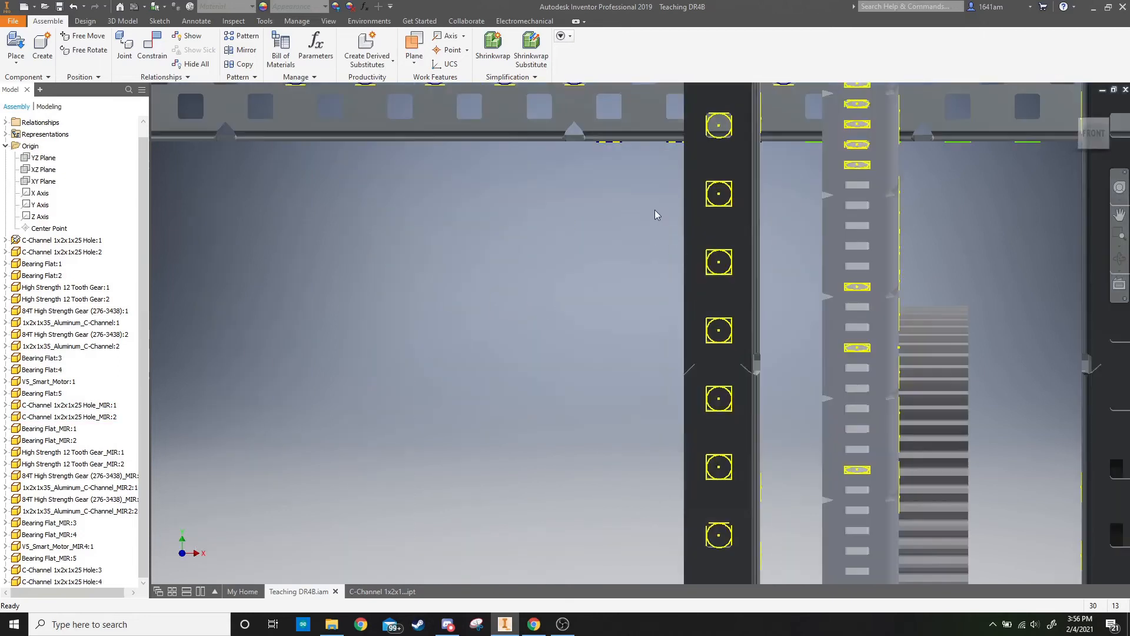
scroll(642, 201, "down", 5)
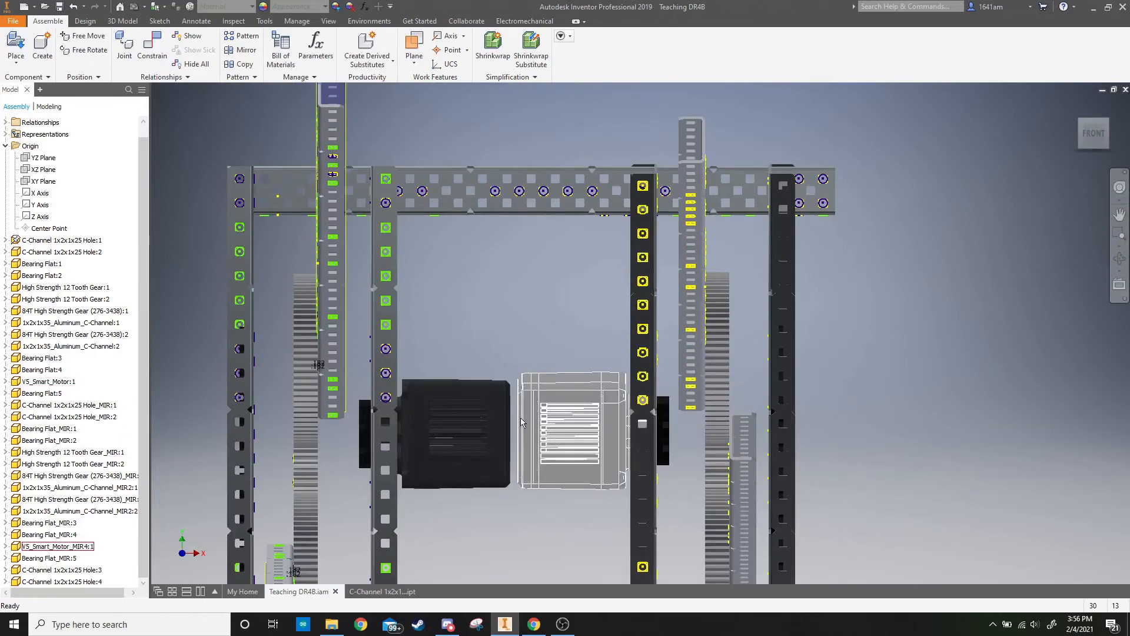
left_click_drag(649, 247, 665, 248)
left_click(1004, 203)
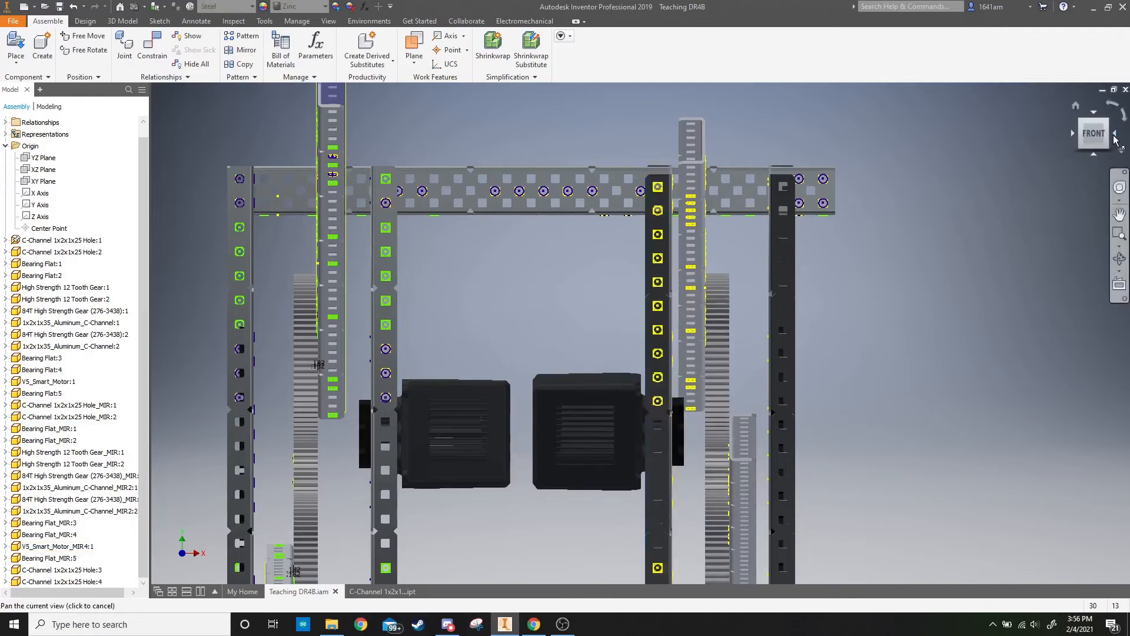
Step: In the right side view, swing the mirrored tower upright until it lines up with the original tower
left_click(1114, 140)
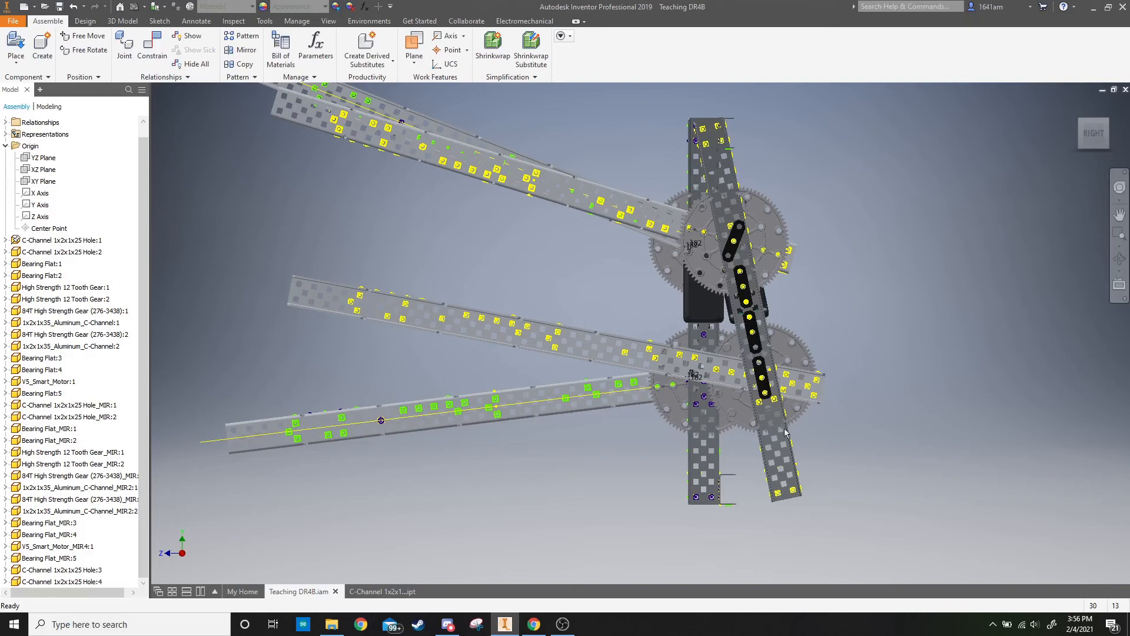
left_click_drag(781, 474, 742, 484)
left_click_drag(730, 323, 736, 319)
left_click_drag(762, 224, 739, 229)
left_click_drag(714, 481, 754, 472)
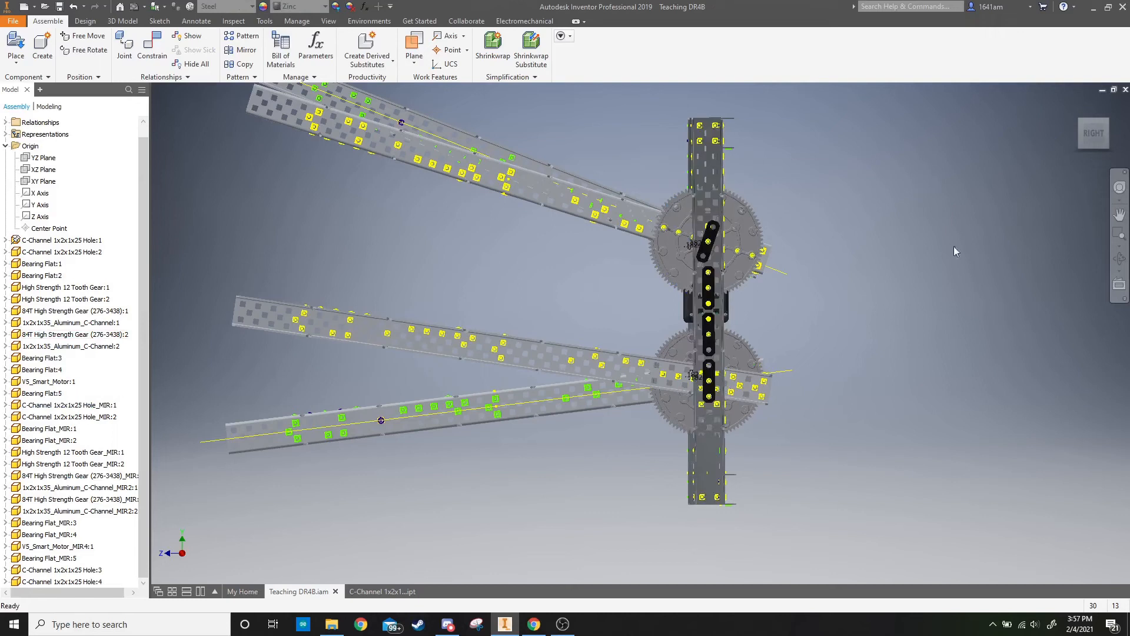
Step: In the front view, slide the mirrored inner and outer tower channels along the upper cross channel into line with its hole circles
left_click(1077, 107)
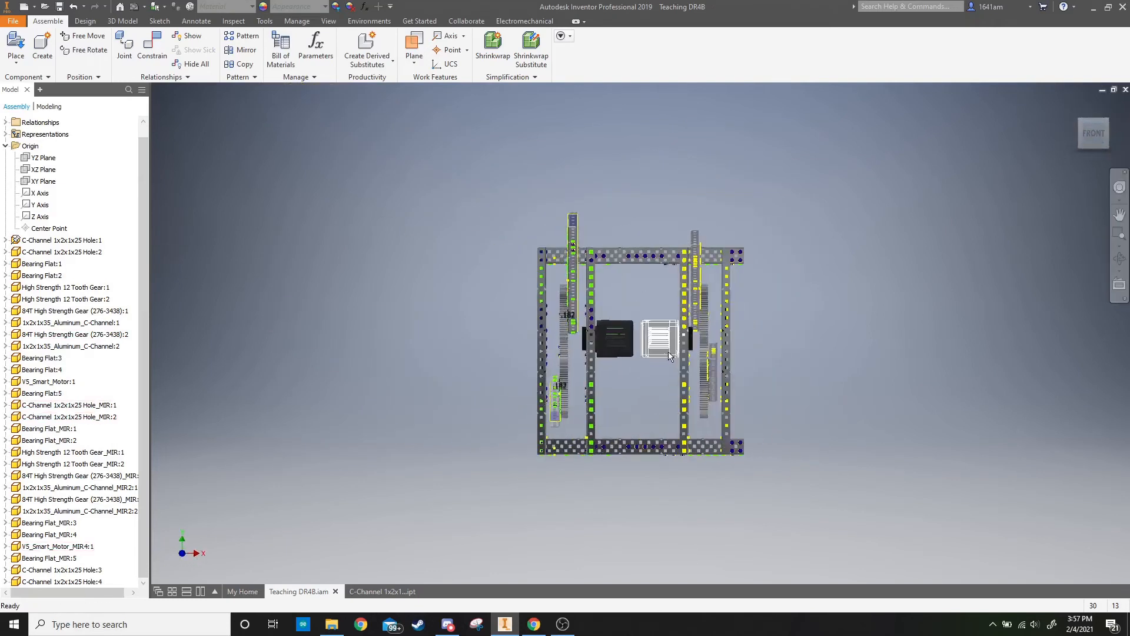
scroll(669, 343, "down", 5)
middle_click_drag(674, 174, 664, 255)
left_click(703, 198)
left_click_drag(703, 199, 701, 199)
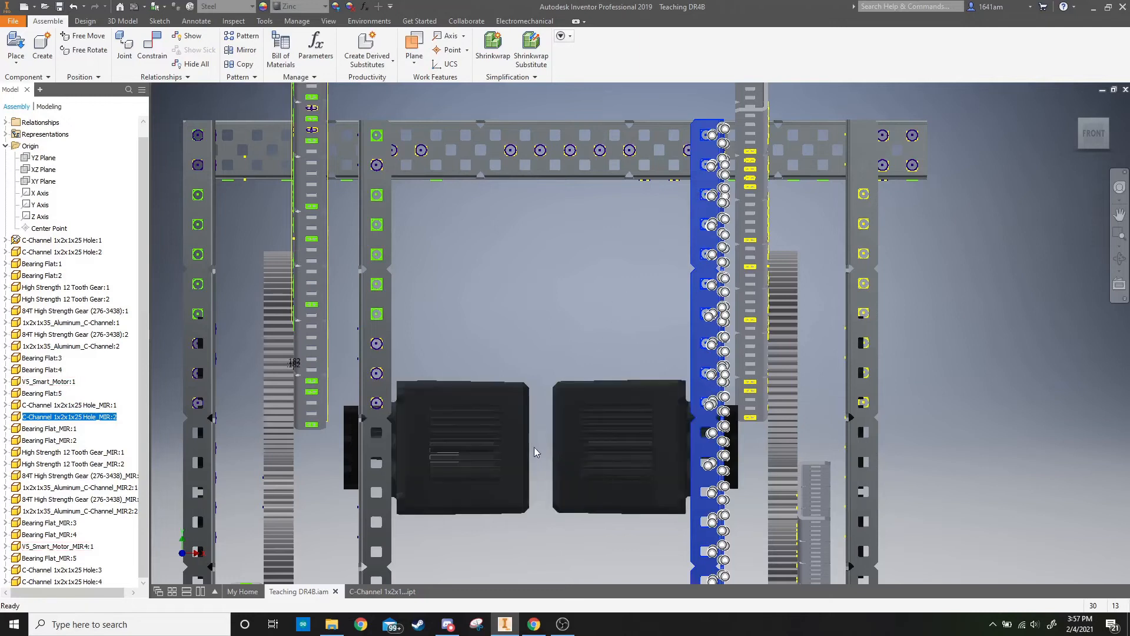
mouse_move(714, 213)
left_mouse_down()
mouse_move(682, 213)
mouse_move(717, 214)
left_mouse_up()
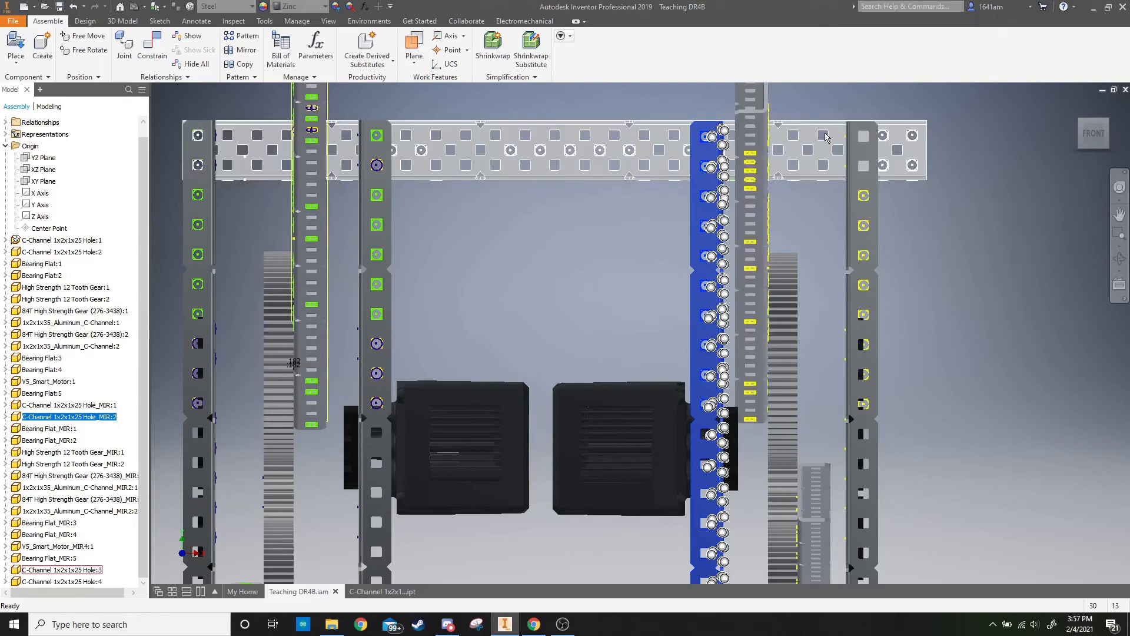
left_click(865, 138)
left_click_drag(866, 137, 903, 146)
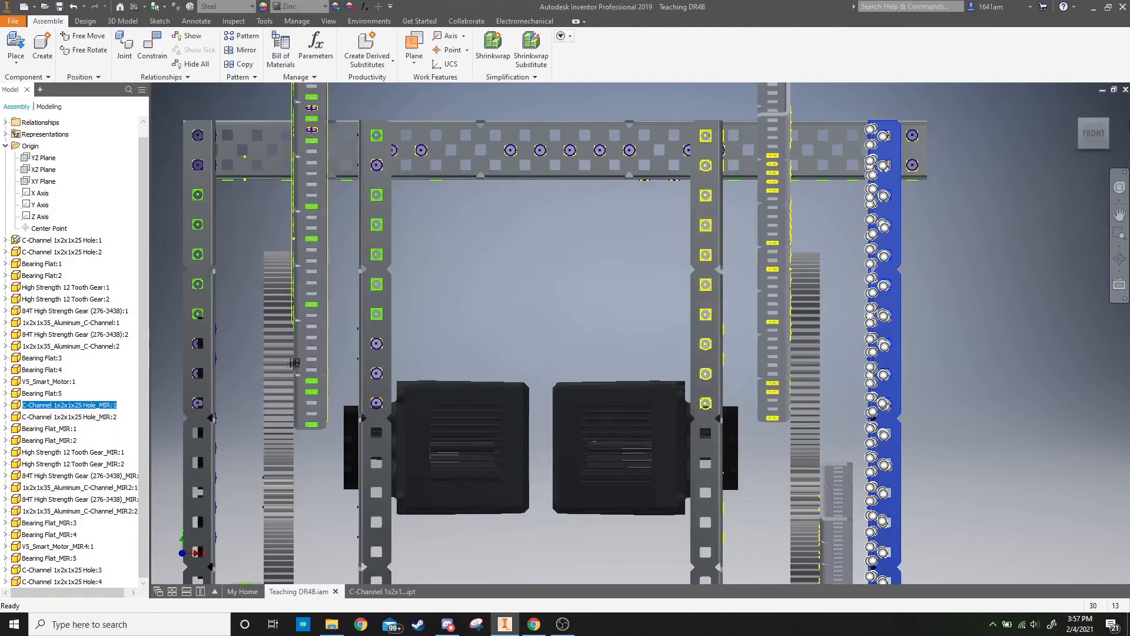
left_click(1107, 119)
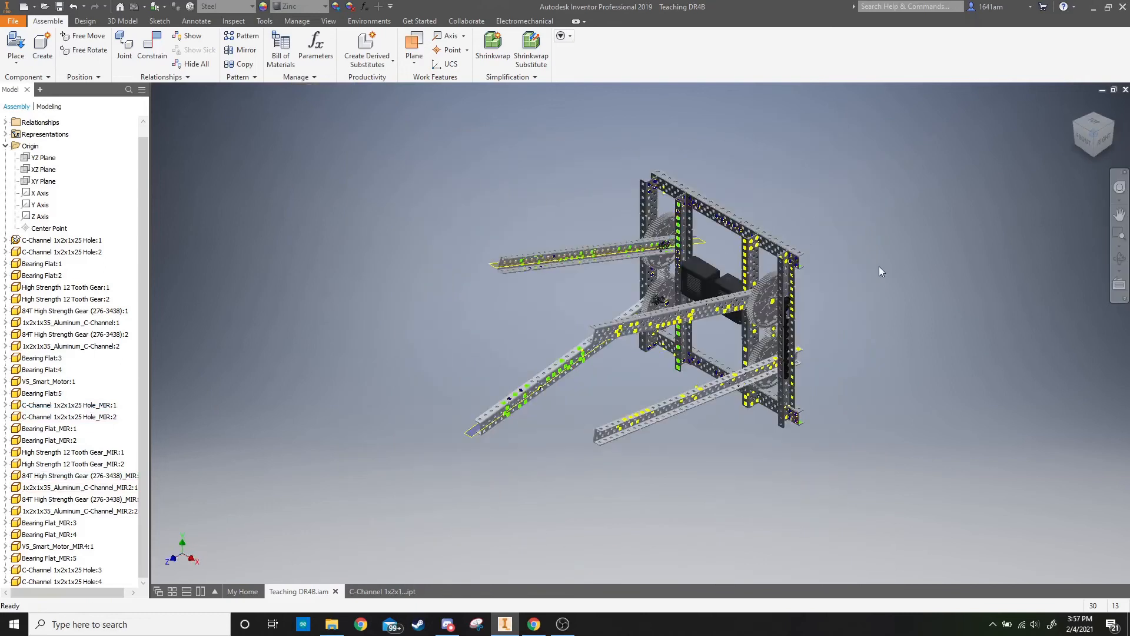
scroll(797, 282, "down", 6)
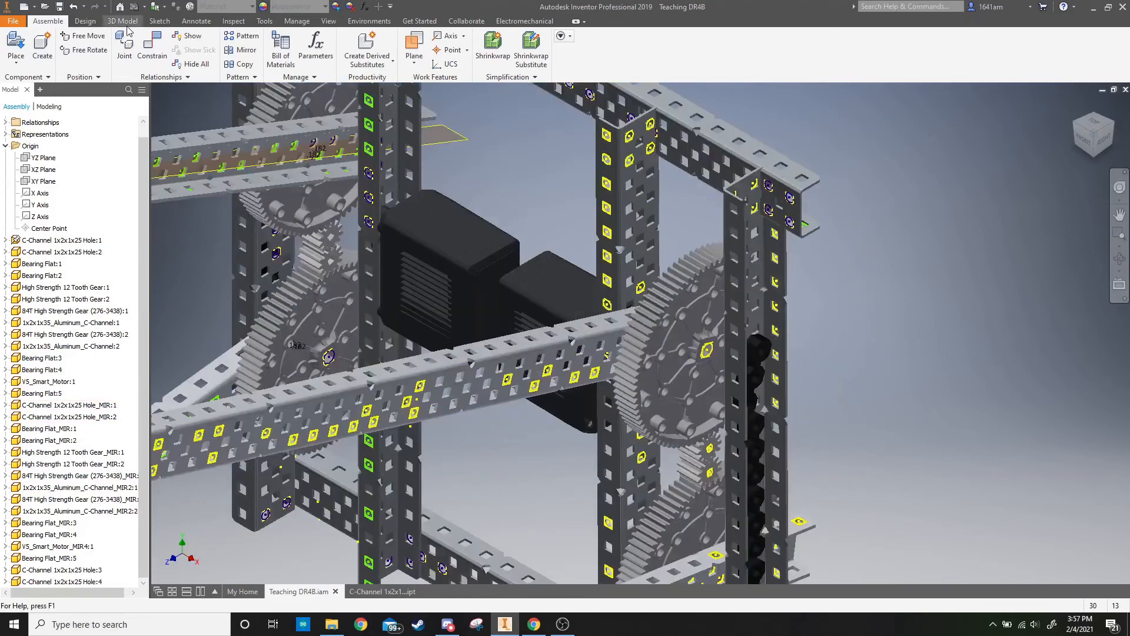
left_click(152, 46)
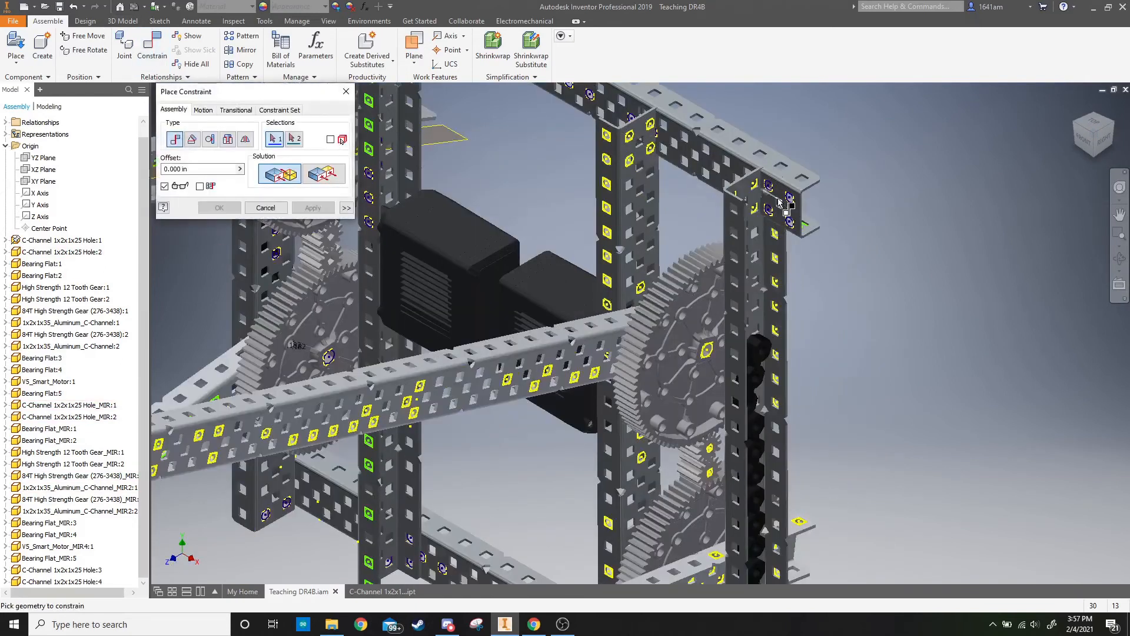
scroll(780, 203, "down", 5)
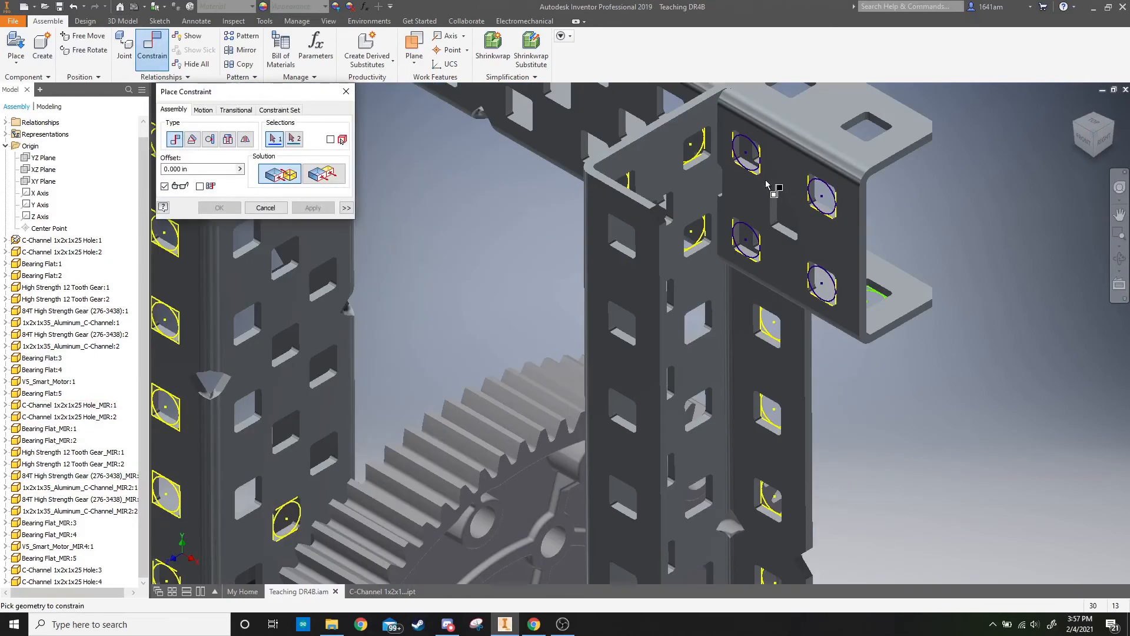
left_click(265, 207)
Step: Pull the mirrored outer tower channel clear of the upper cross channel and mate its top two hole circles to the matching cross channel circles, undirected
left_click(651, 294)
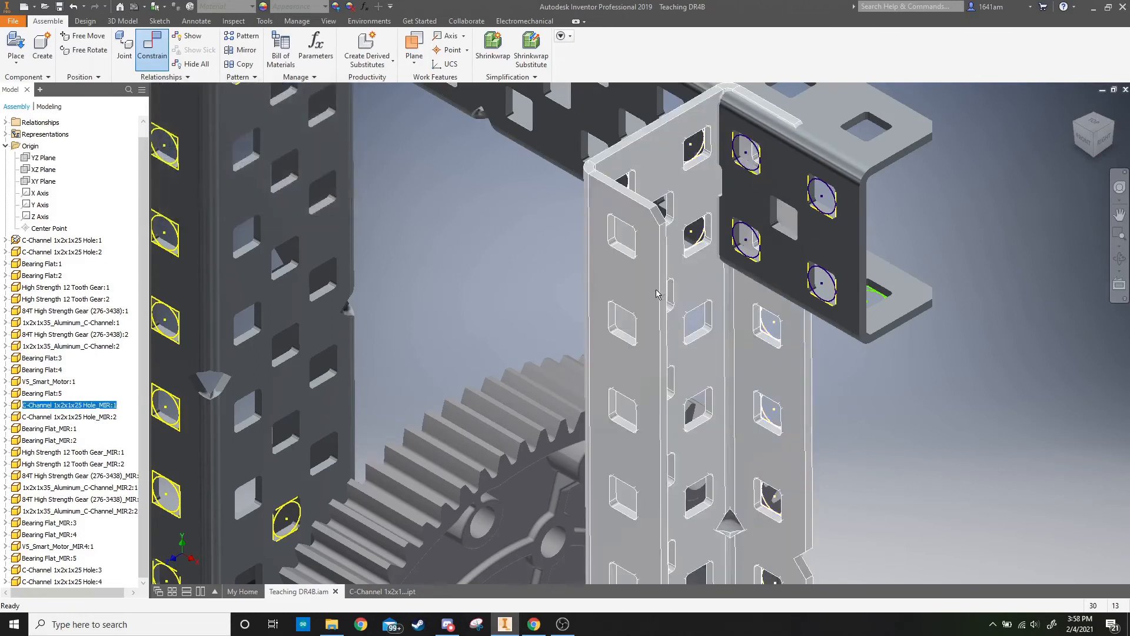
left_click_drag(648, 296, 634, 302)
left_click(946, 391)
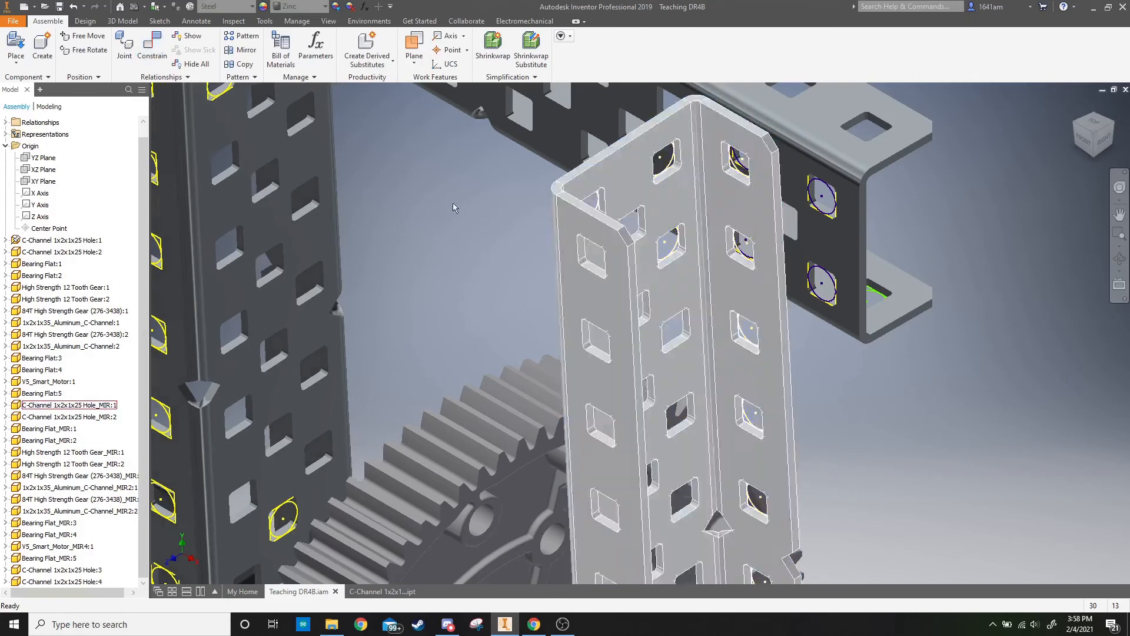
key("c")
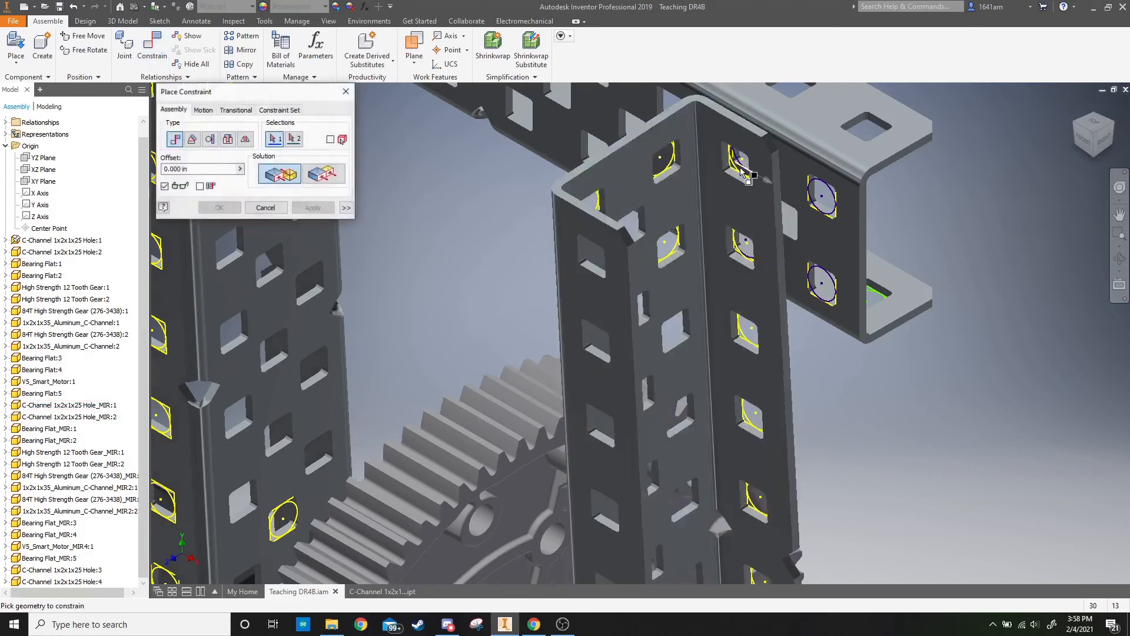
left_click(743, 163)
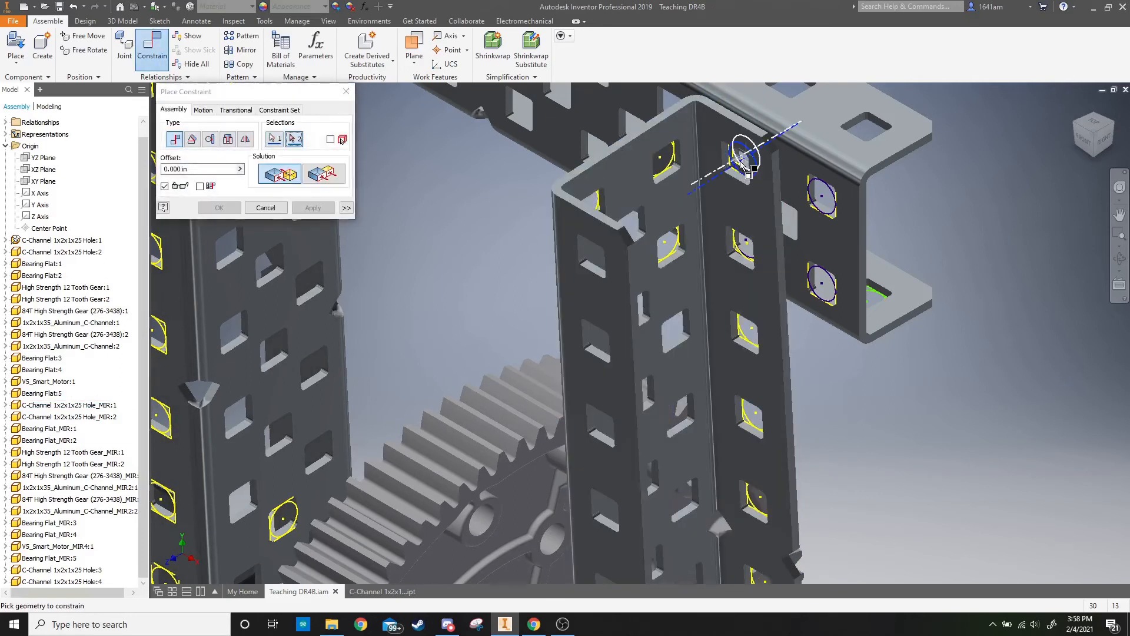
left_click(743, 163)
left_click(328, 175)
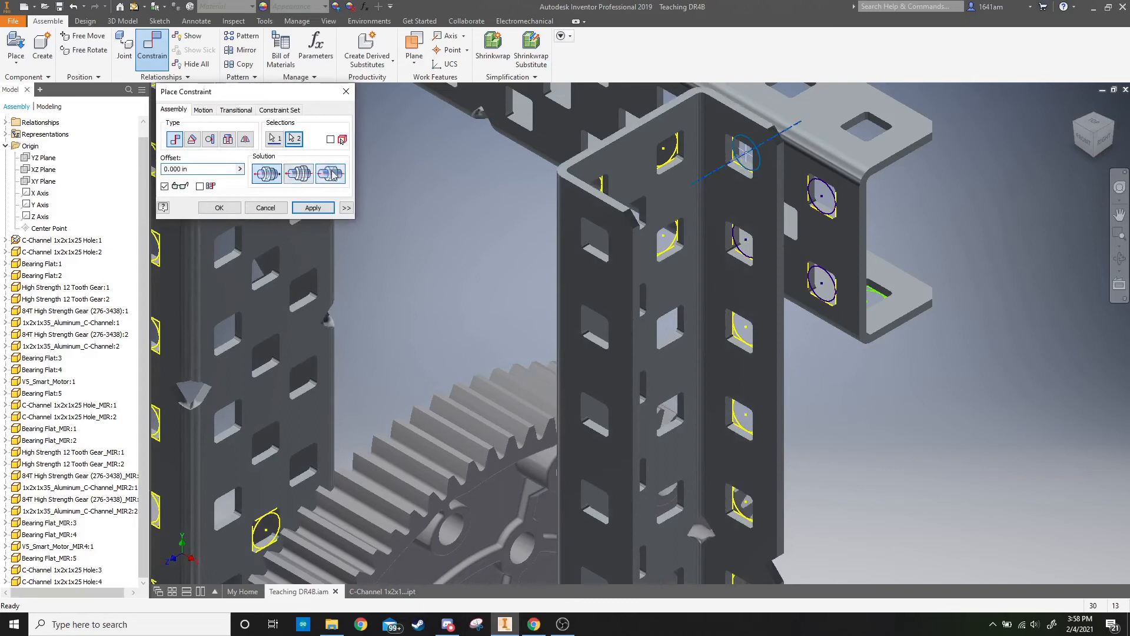
left_click(313, 208)
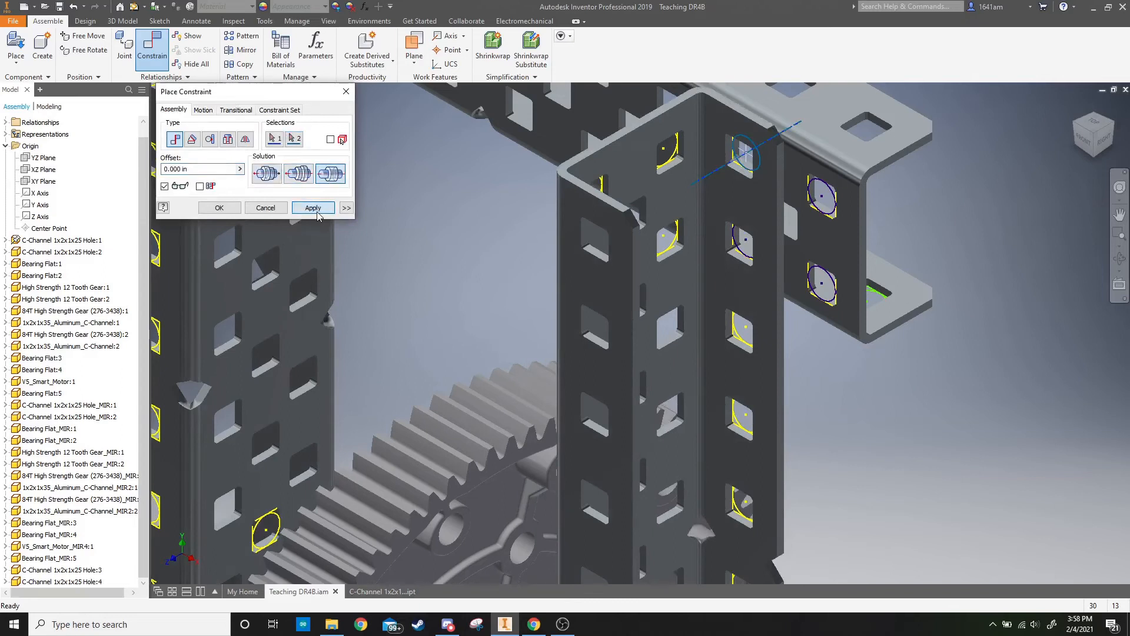
left_click(740, 250)
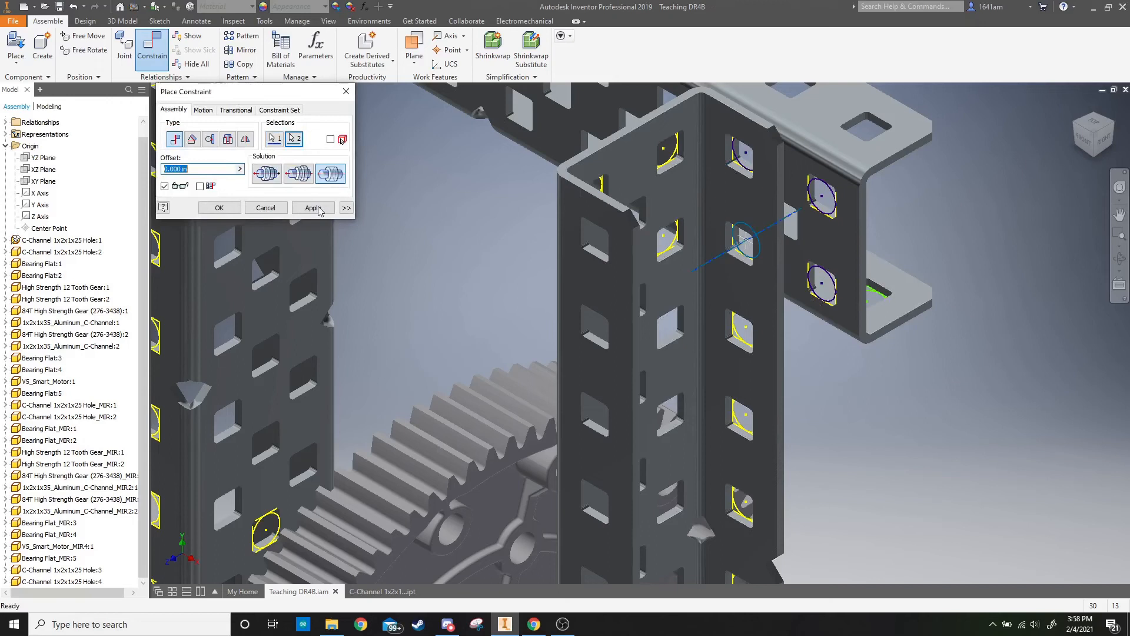
left_click(318, 209)
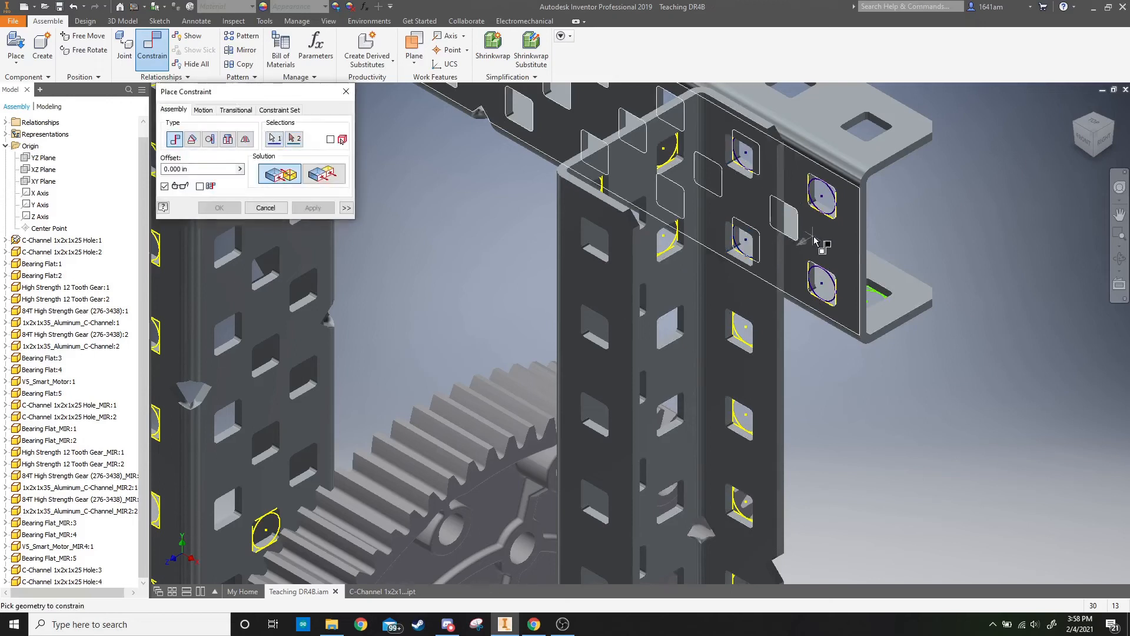
Step: Mate the upper cross channel's face to the mirrored outer tower channel's face with a 0.000 in offset
left_click(1114, 124)
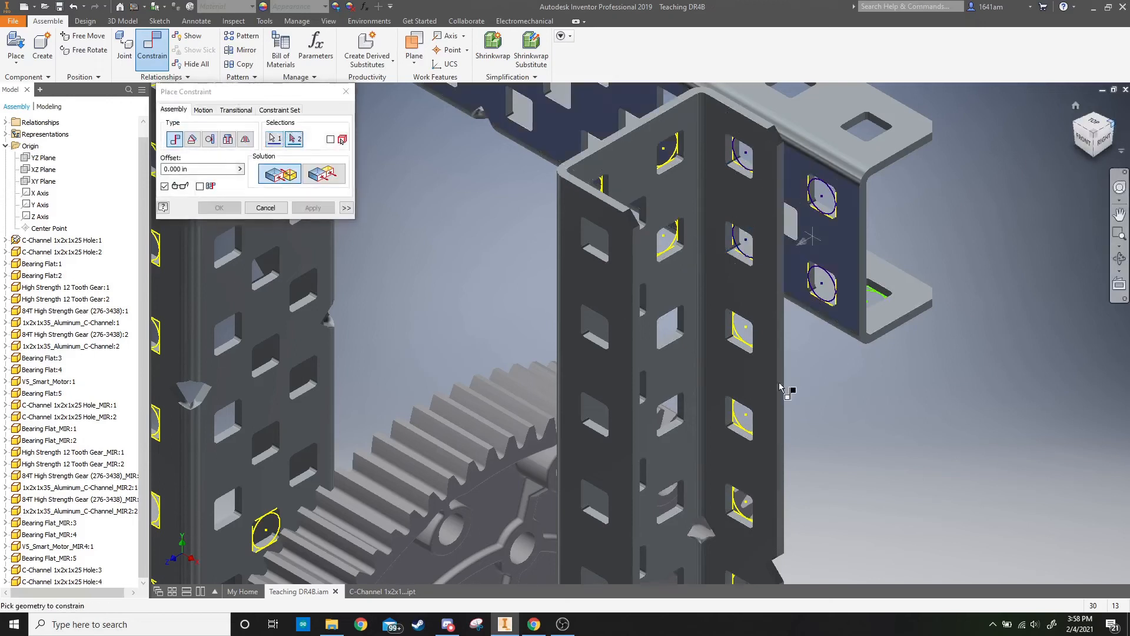
scroll(690, 447, "up", 5)
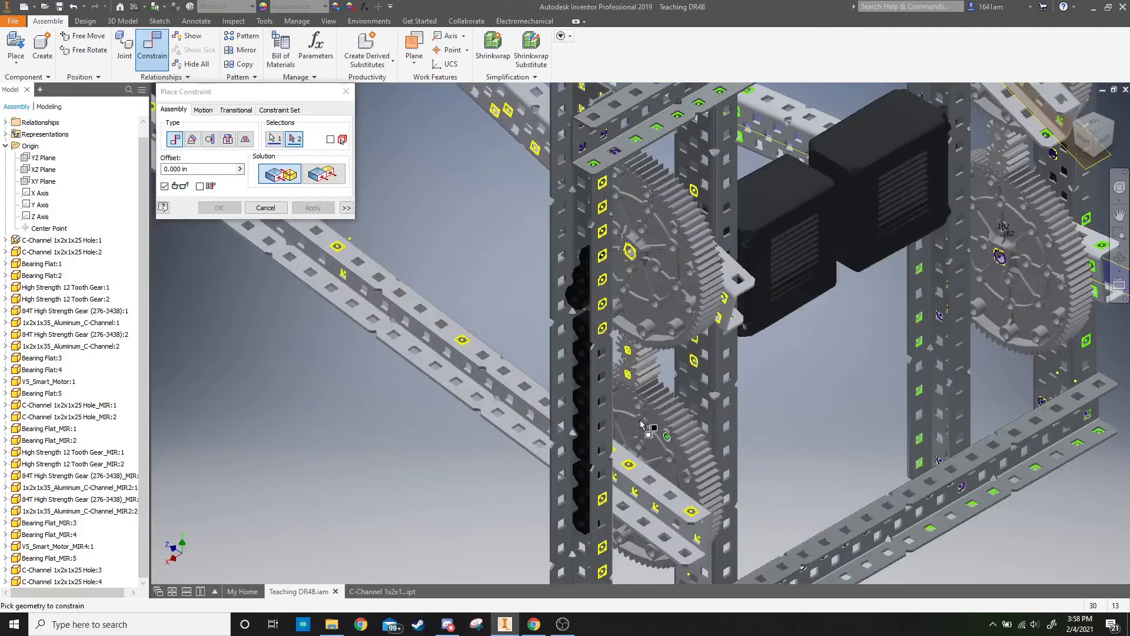
left_click(604, 392)
left_click(219, 207)
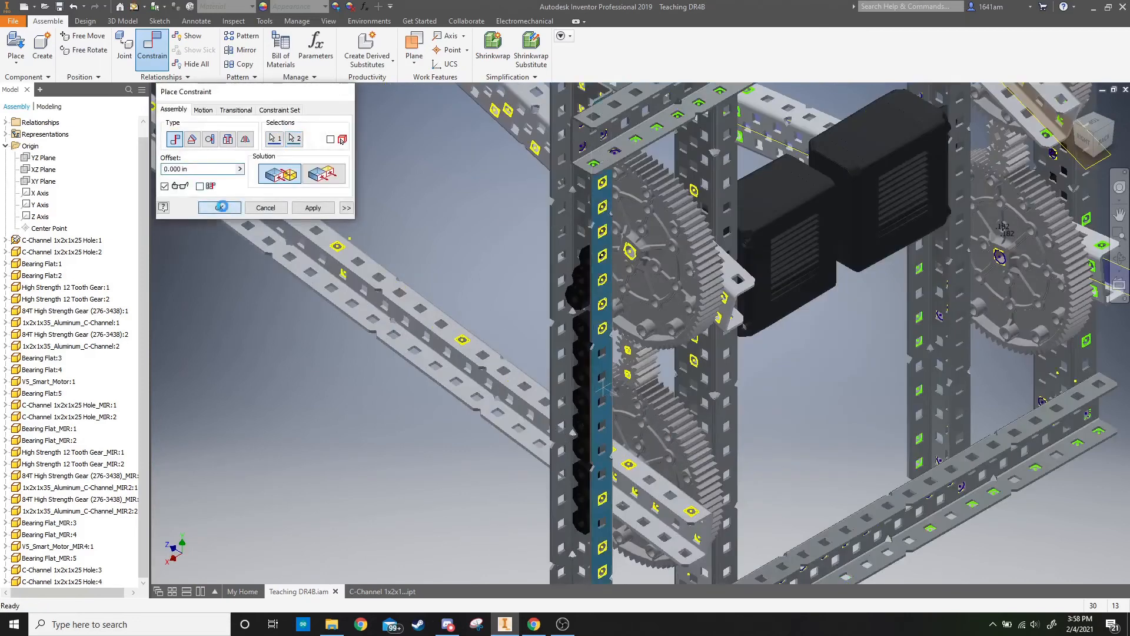
left_click(1075, 126)
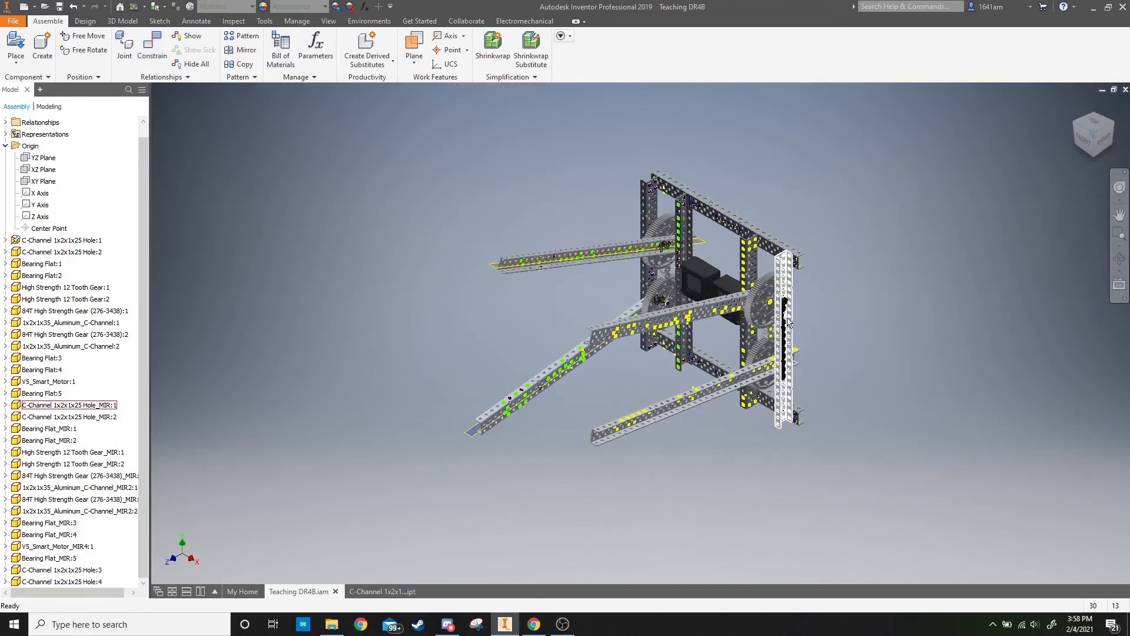
left_click(754, 278)
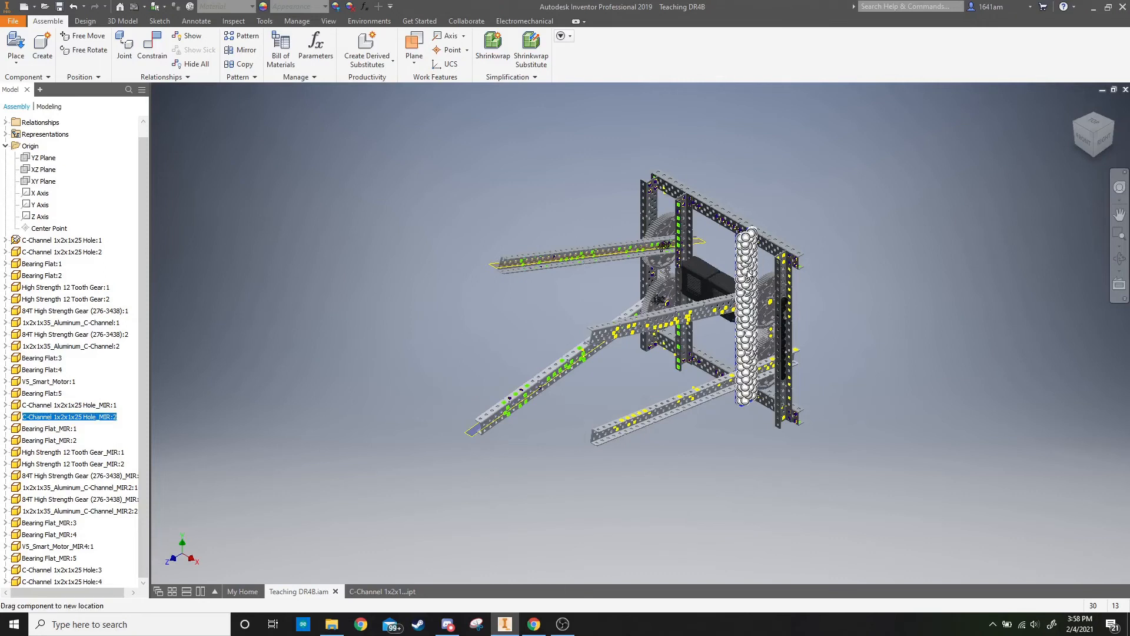
left_click(913, 252)
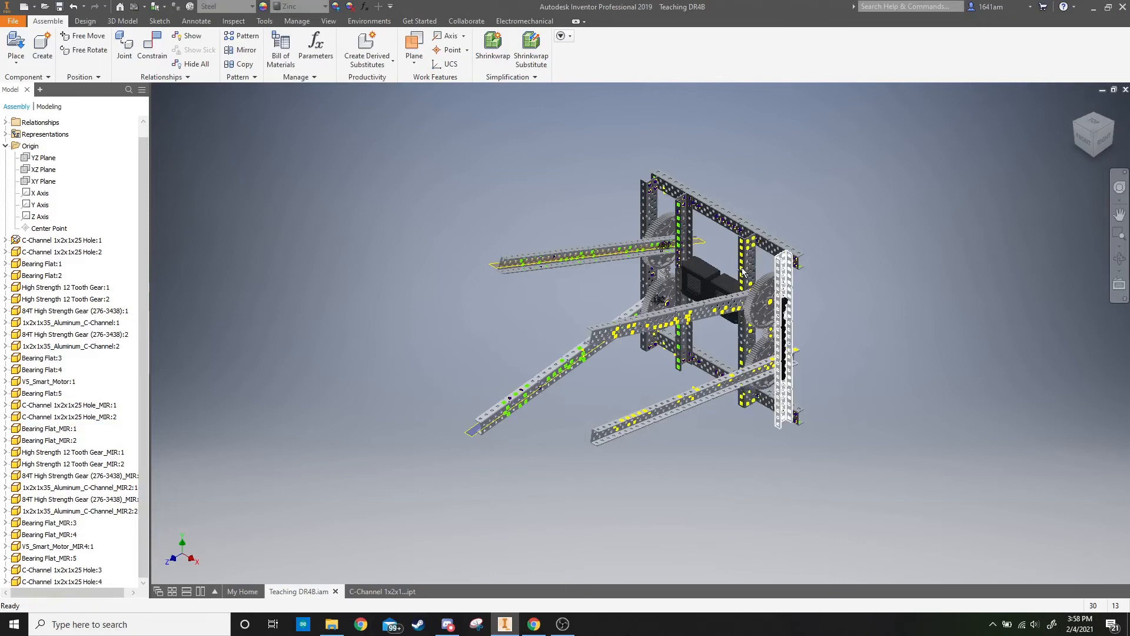
scroll(752, 250, "up", 5)
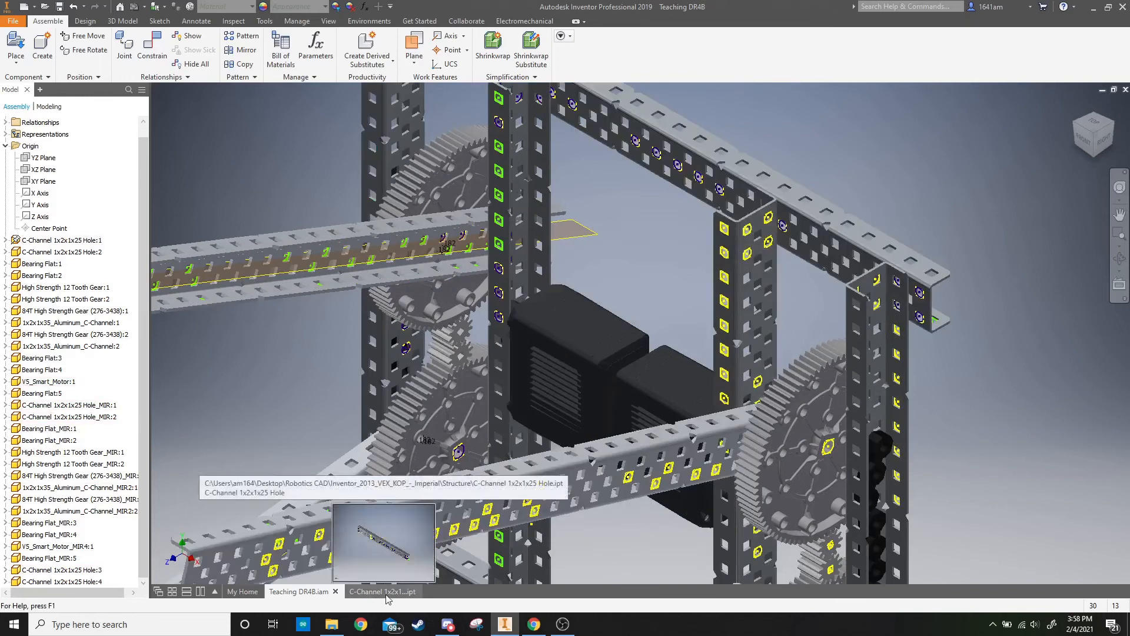
Step: In the C-Channel 1x2x1x25 Hole part, edit Sketch6 and project the outer-row holes above and below the gap between the two rightmost middle-row circles
left_click(387, 507)
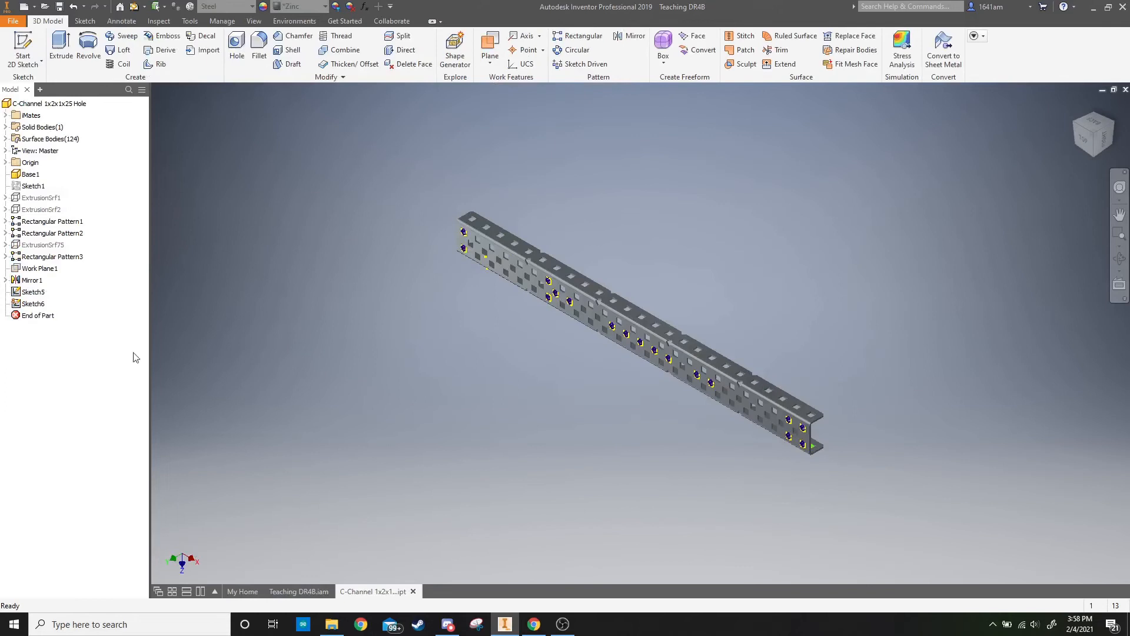
right_click(39, 307)
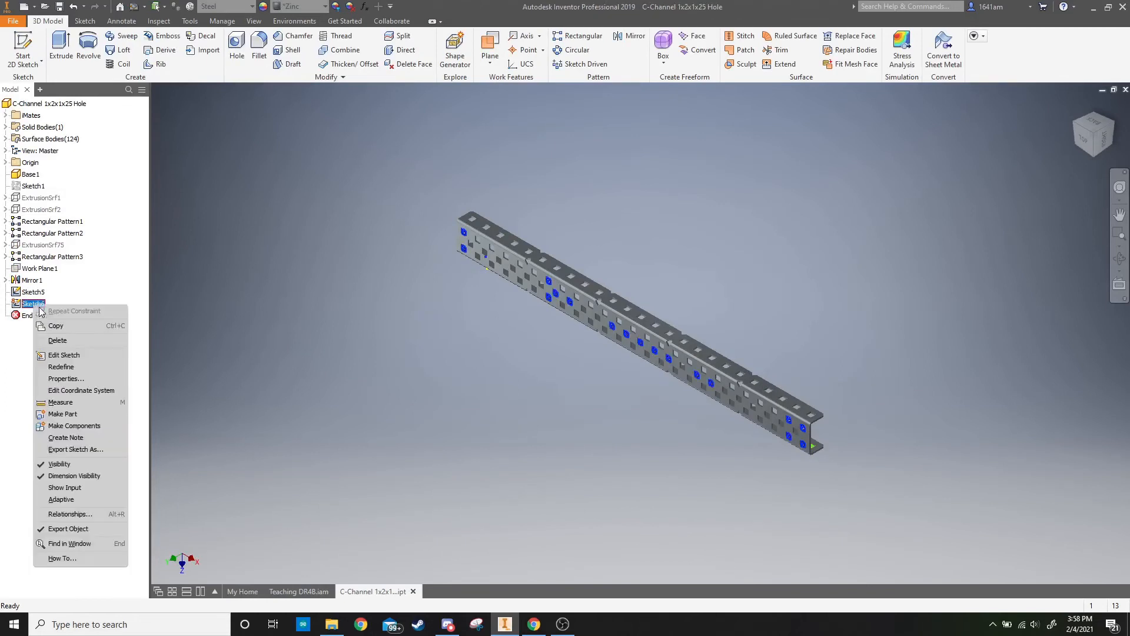
left_click(73, 357)
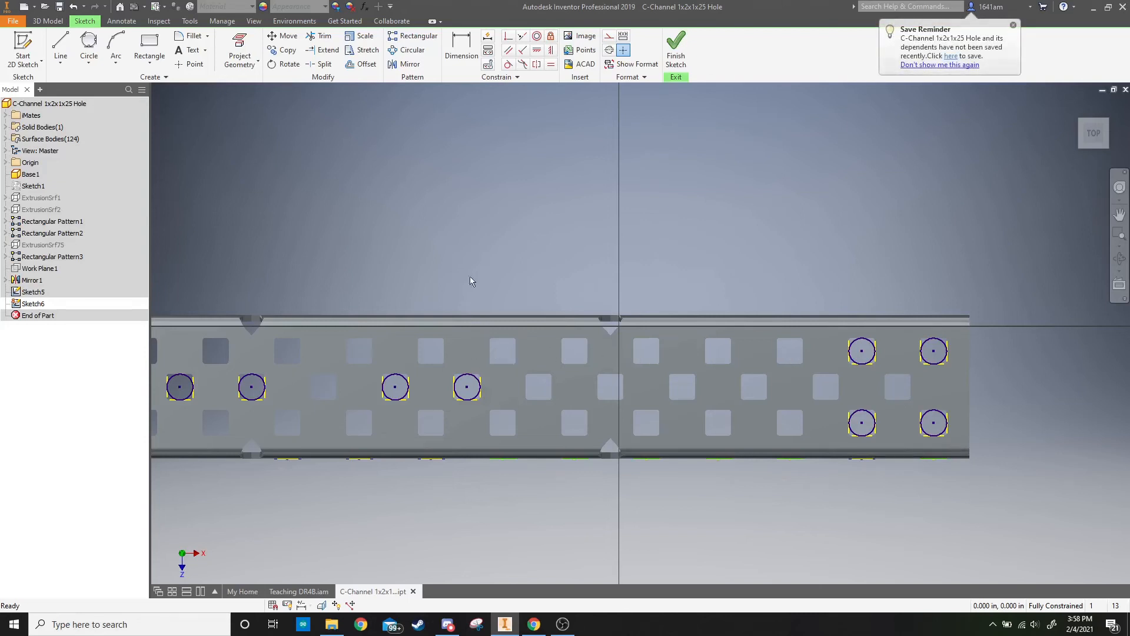
left_click(258, 64)
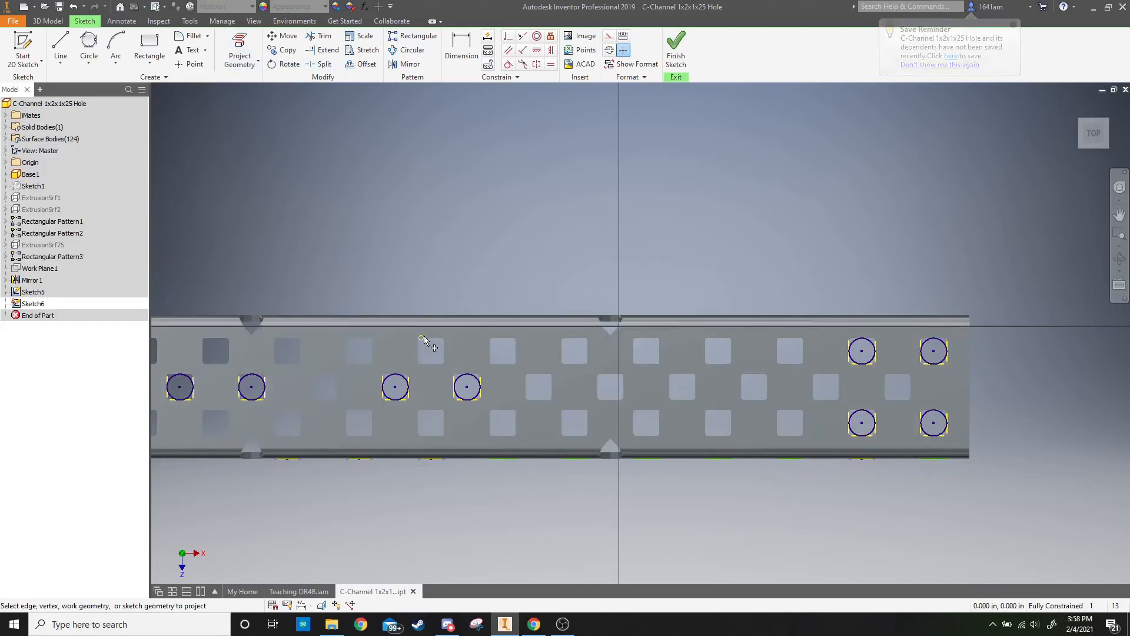
left_click(434, 363)
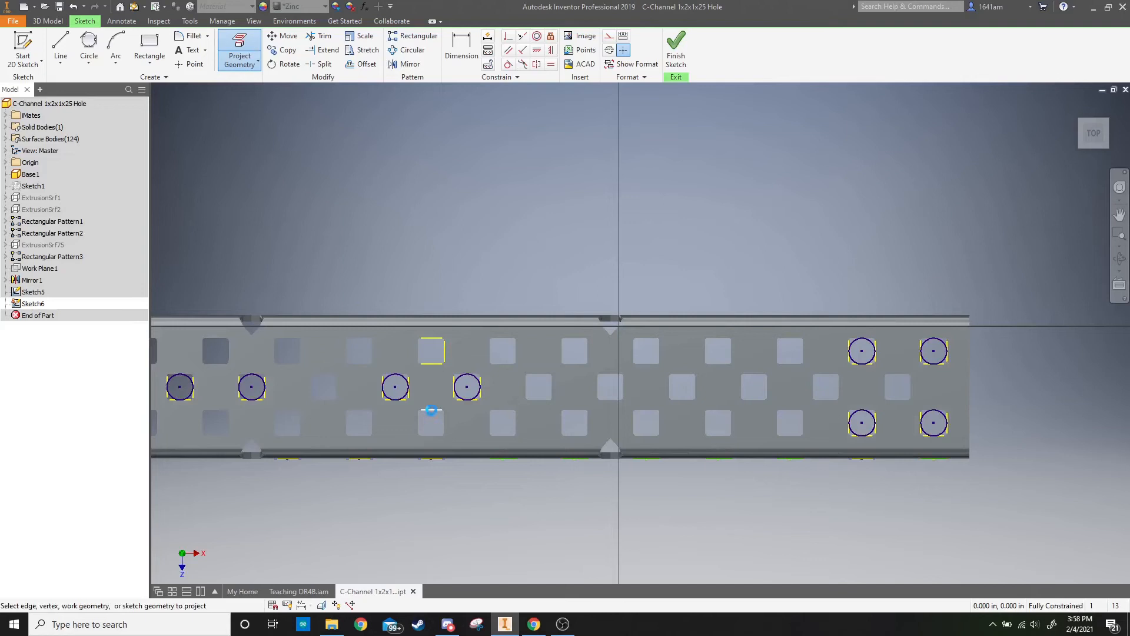
left_click(432, 434)
Step: Draw a tangent circle inside each of the two newly projected square holes and finish the sketch
left_click(88, 57)
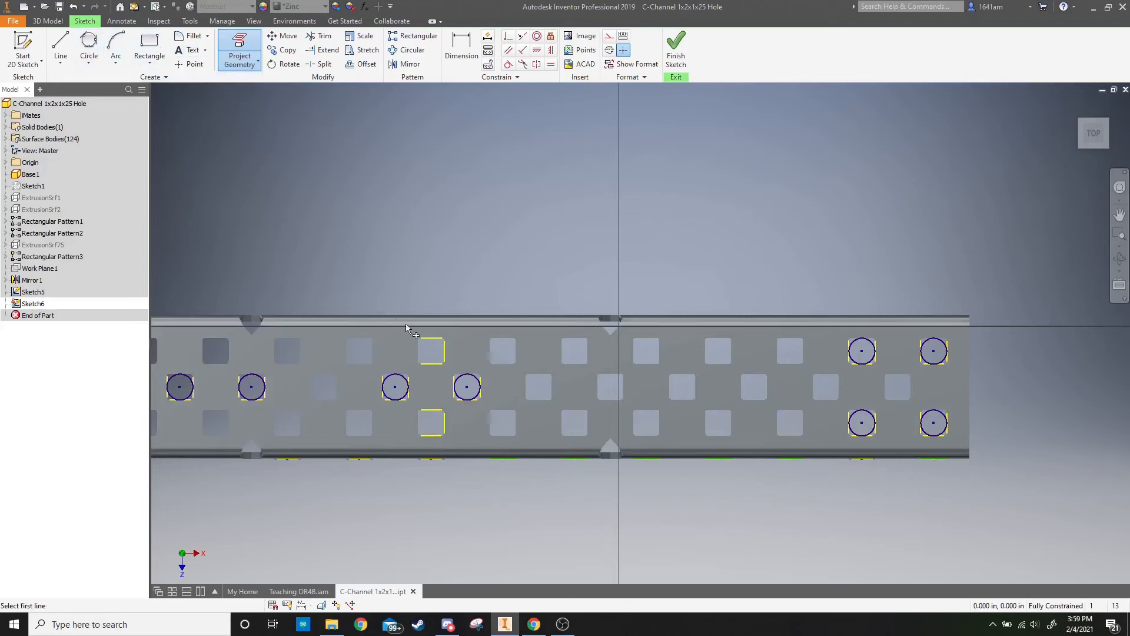
left_click(444, 354)
left_click(432, 363)
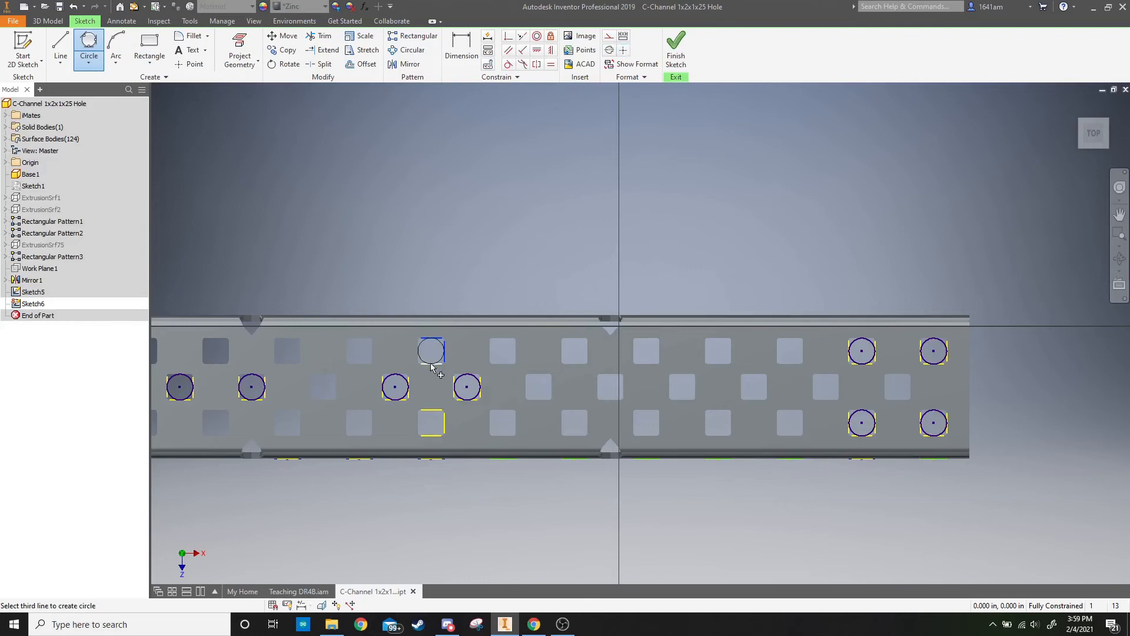
left_click(430, 411)
left_click(444, 424)
left_click(432, 435)
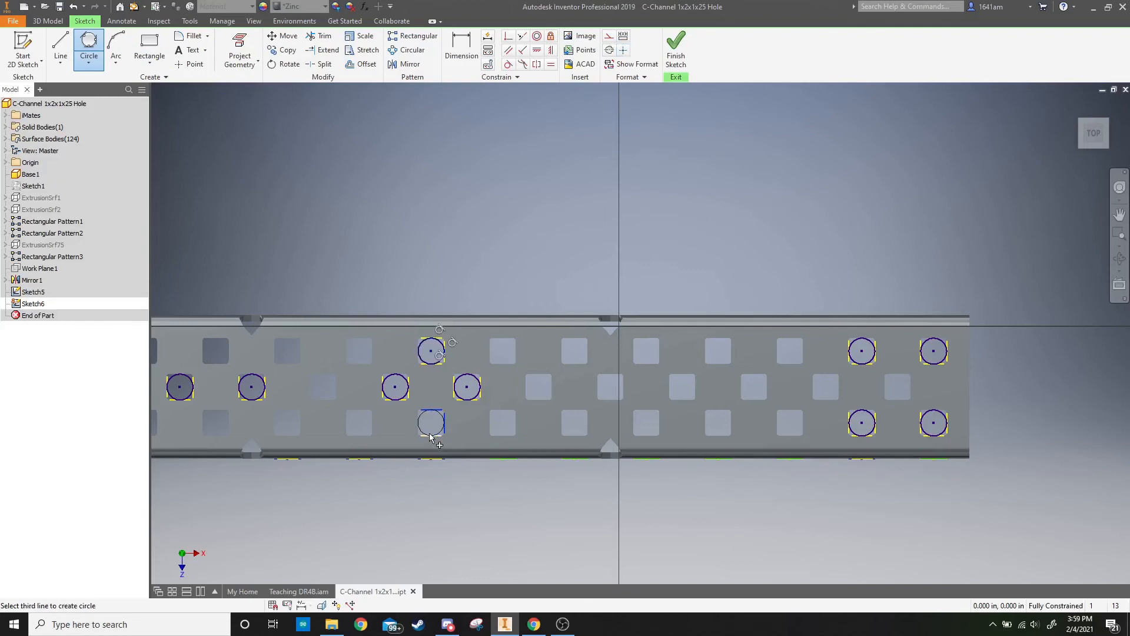
left_click(678, 48)
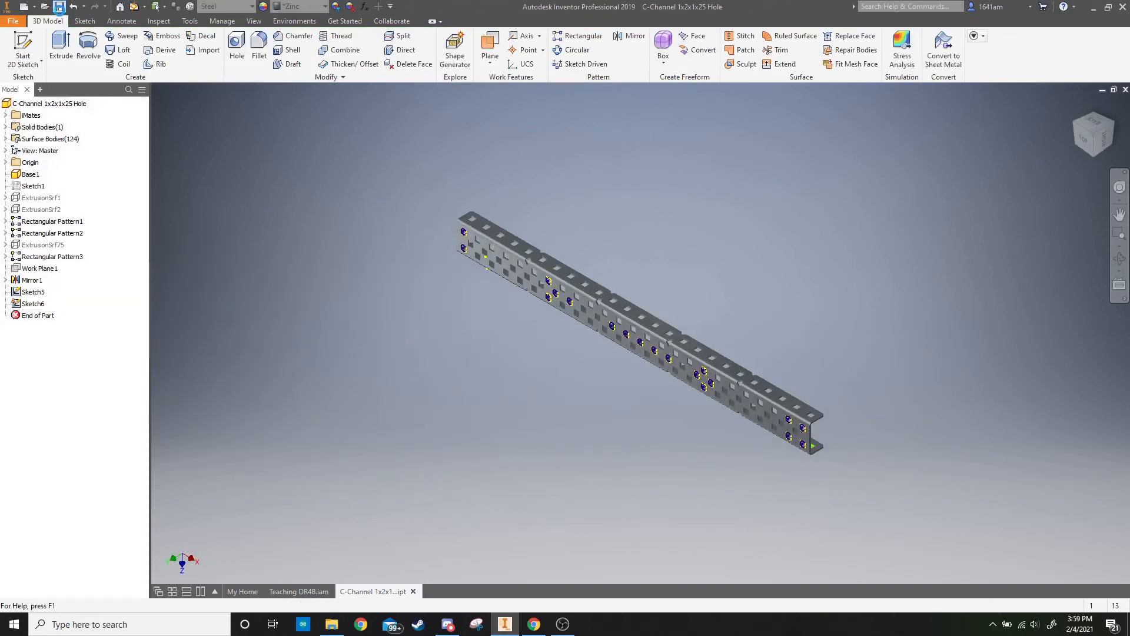
Step: Save the C-channel part, then save the Teaching DR4B assembly together with its dependents
left_click(60, 7)
left_click(301, 591)
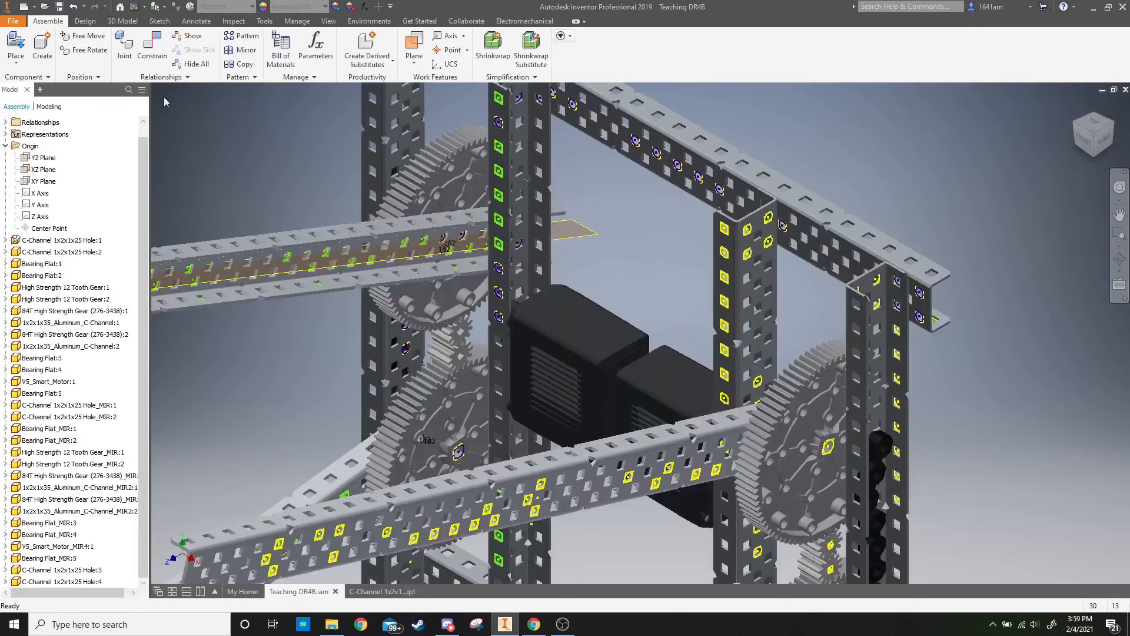
left_click(58, 7)
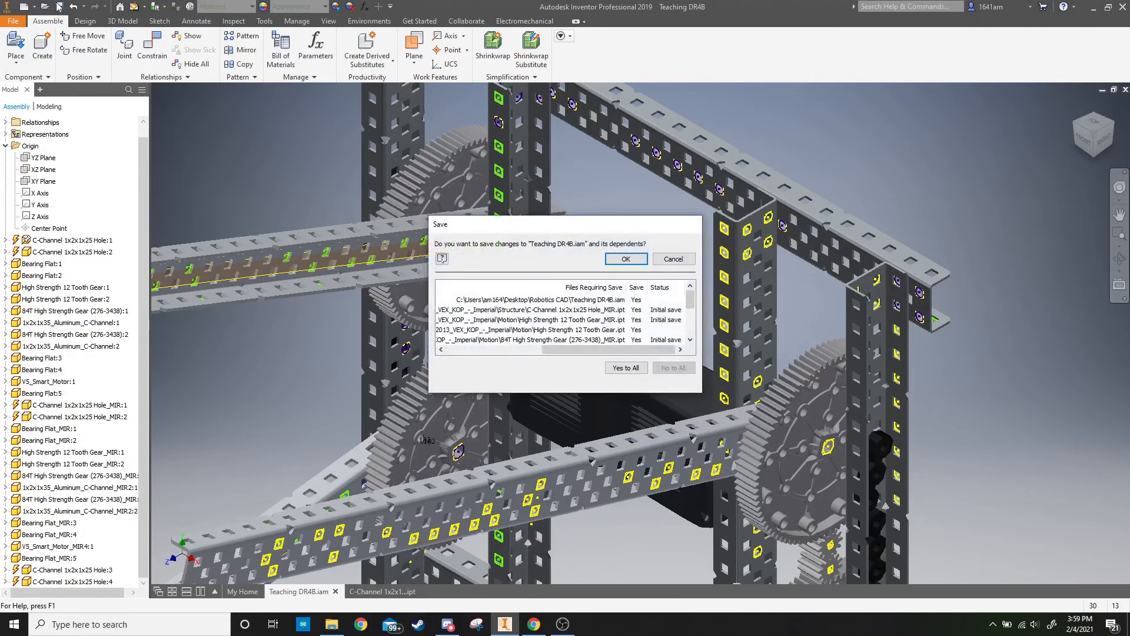
left_click(619, 258)
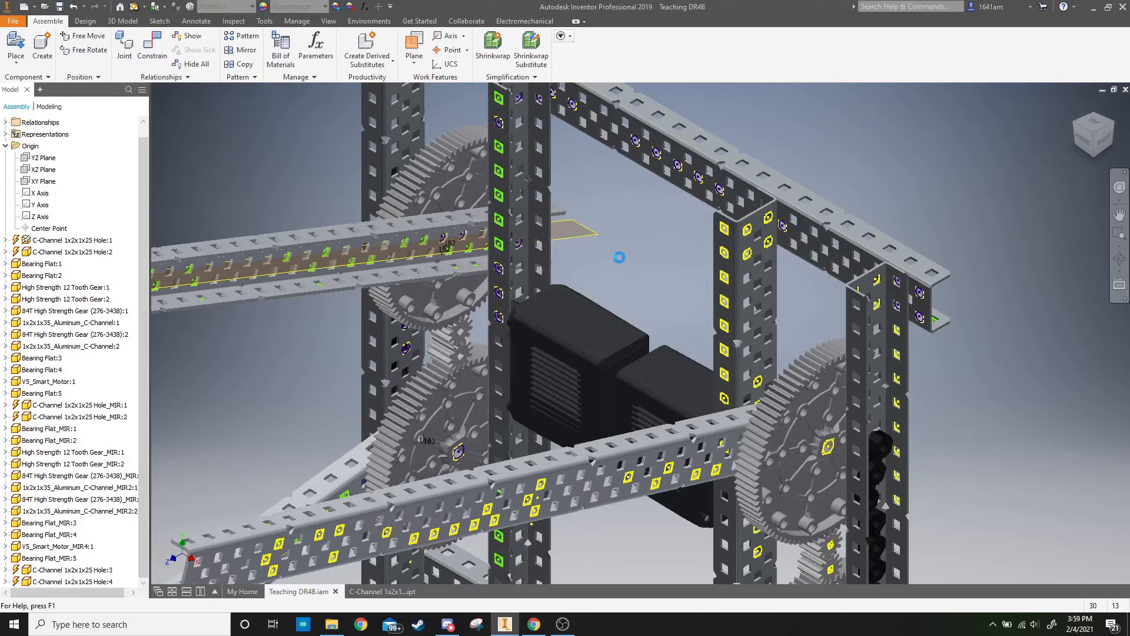
Step: Pull the mirrored inner tower channel slightly away from the new hole circles on the upper cross channel
left_click(721, 265)
left_click_drag(714, 262, 775, 206)
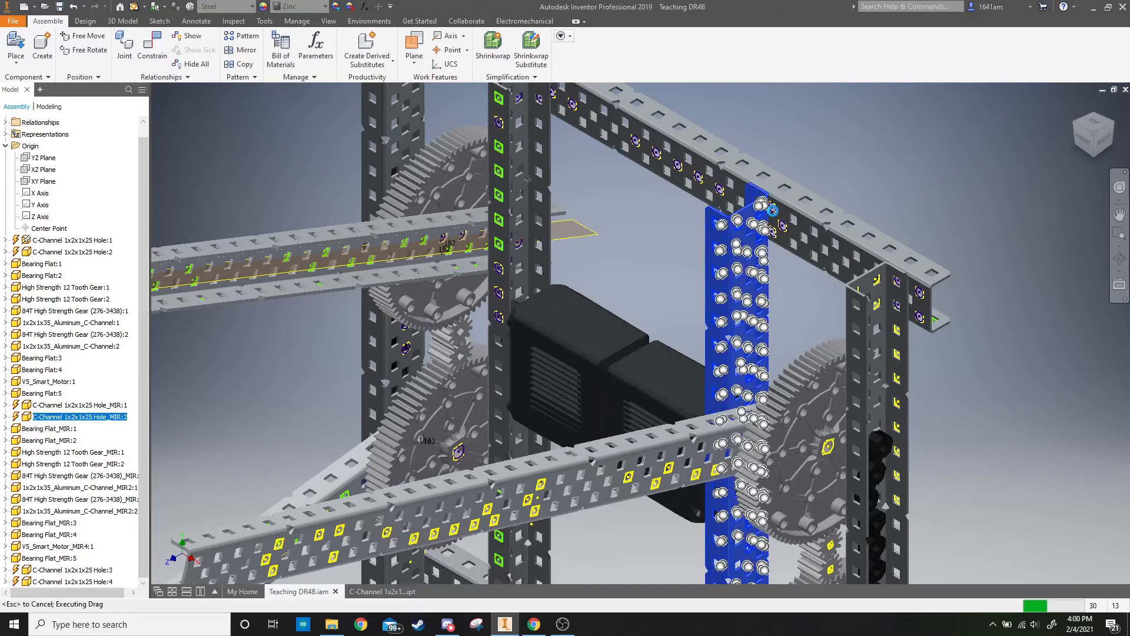
left_click_drag(774, 209, 771, 213)
Step: Mate the mirrored inner tower channel's top hole circle to the upper new cross channel circle, using the undirected solution
key("c")
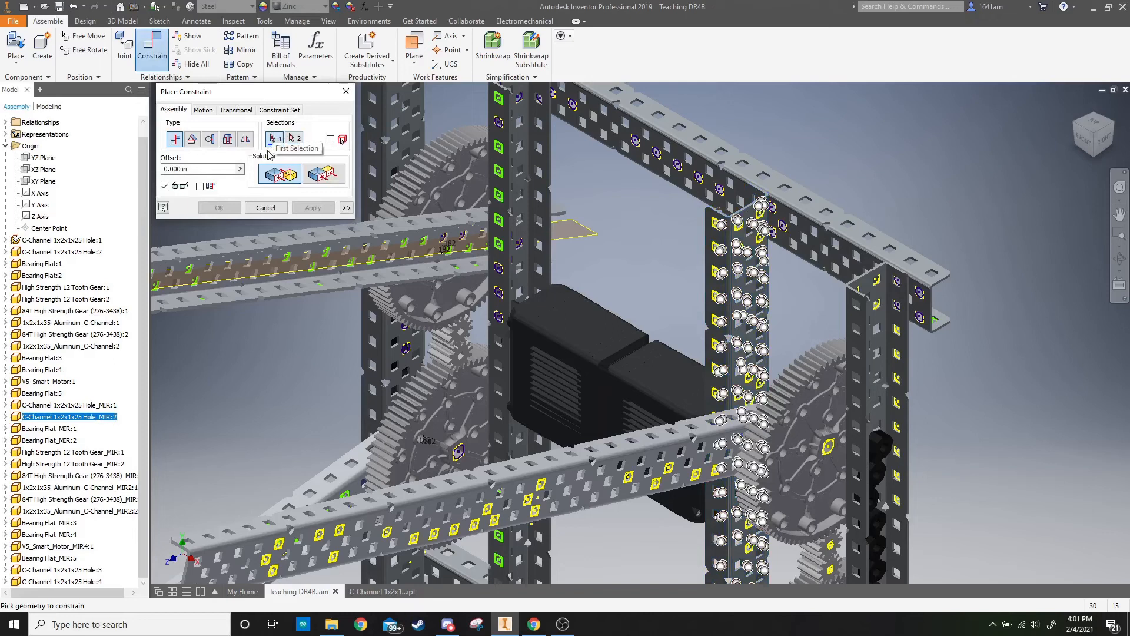
scroll(778, 213, "down", 2)
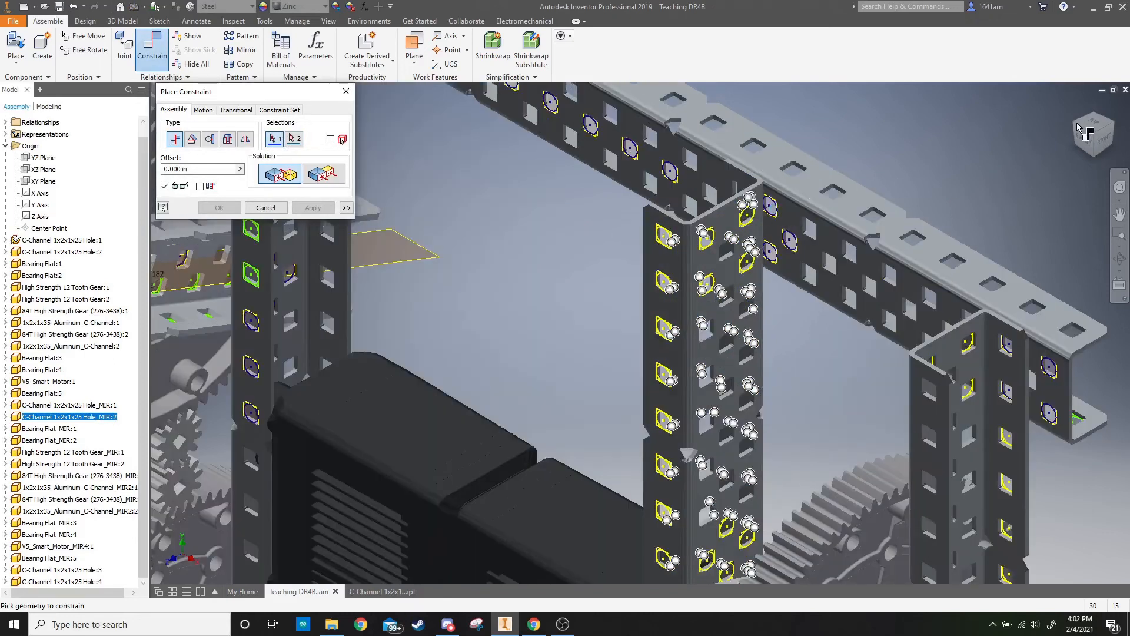
left_click_drag(1078, 128, 1079, 137)
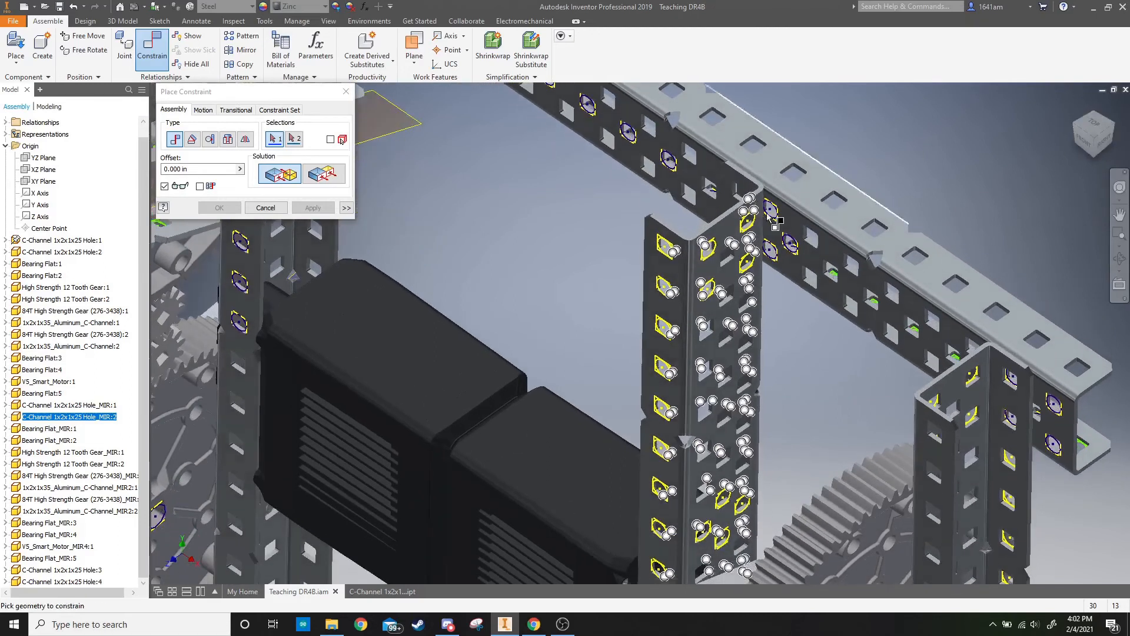
scroll(772, 213, "down", 2)
left_click(781, 212)
left_click(583, 284)
left_click(329, 173)
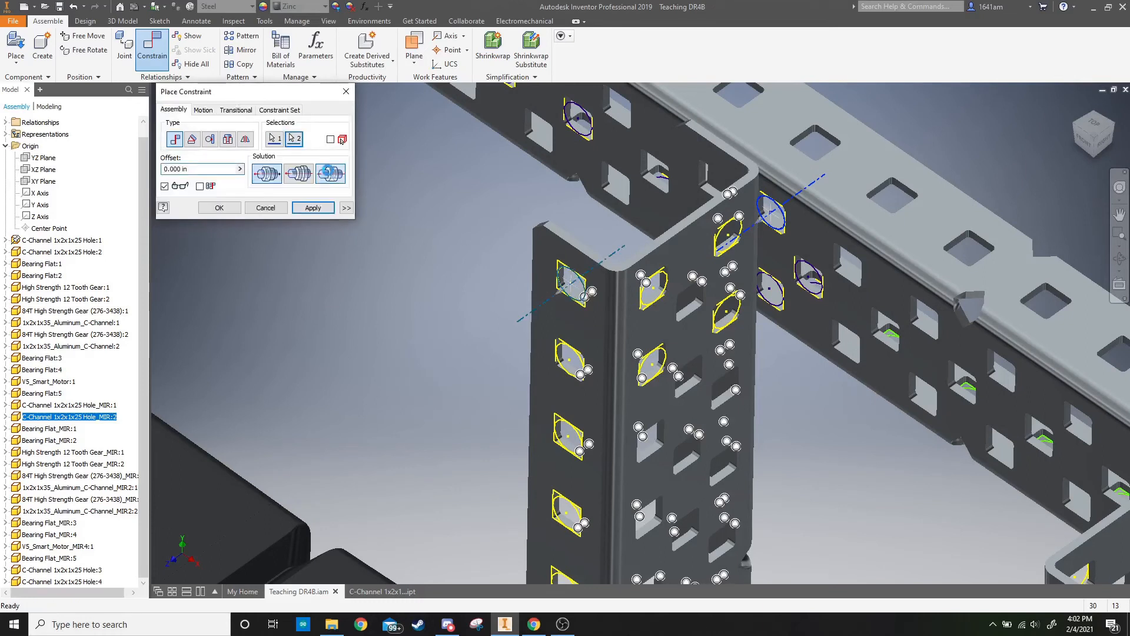
left_click(314, 208)
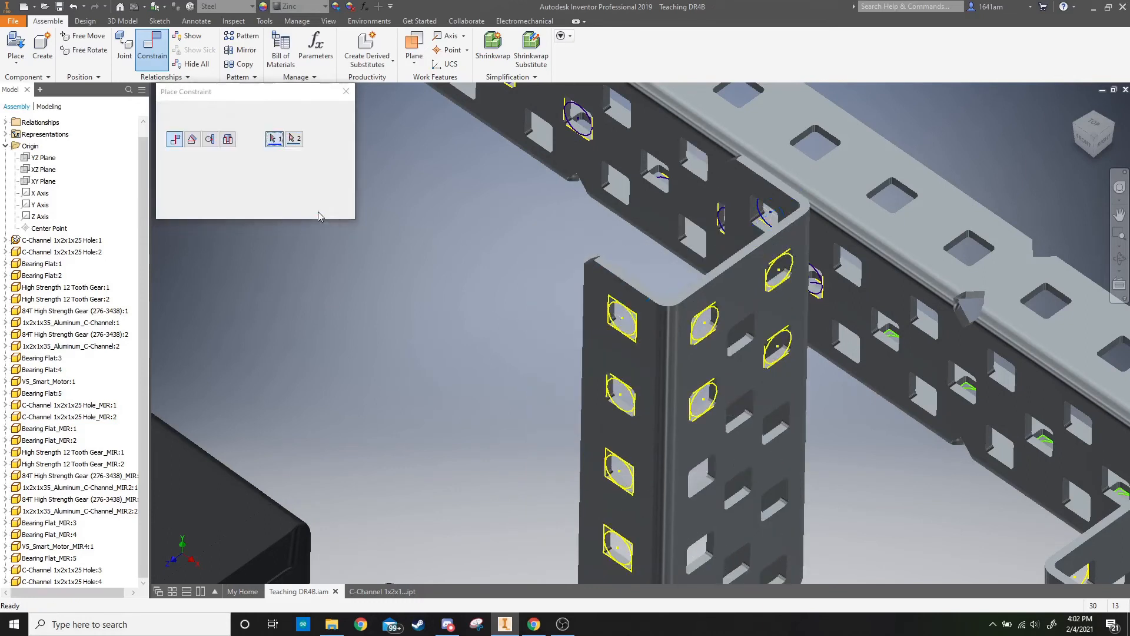
Step: Mate the mirrored inner tower channel's second hole circle to the lower new circle on the upper cross channel, undirected
left_click(630, 394)
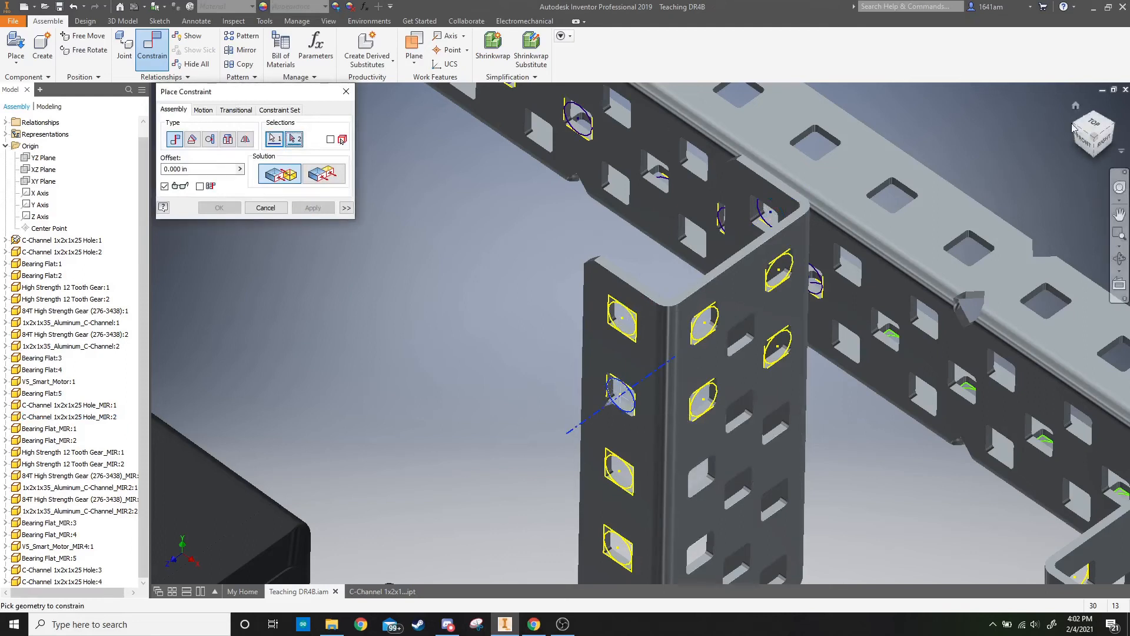
scroll(744, 304, "down", 5)
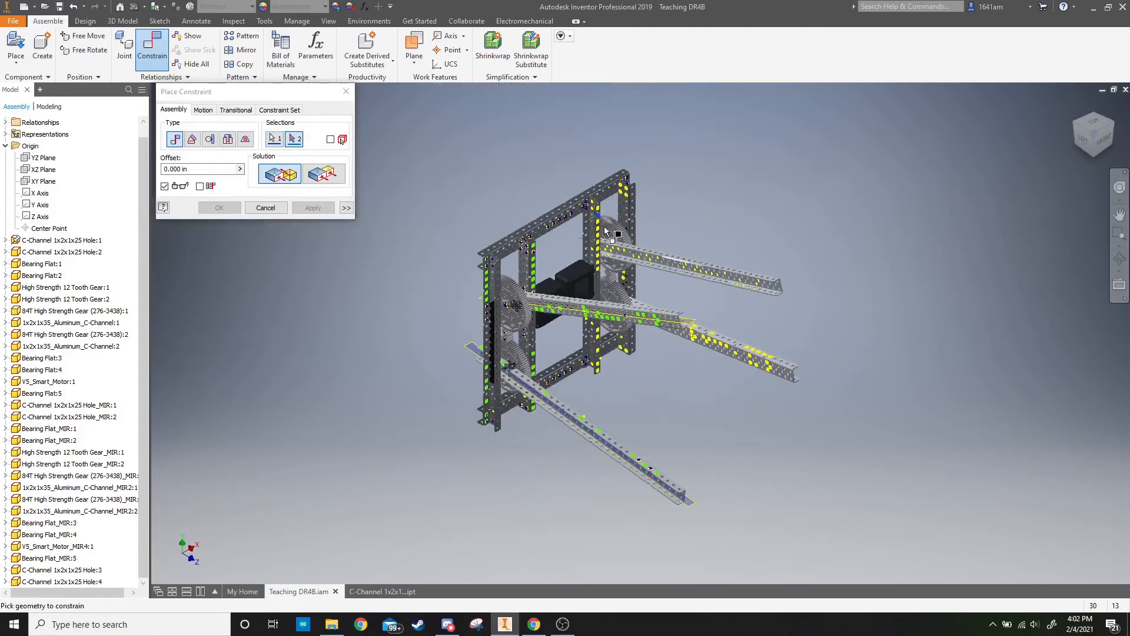
scroll(713, 324, "up", 5)
scroll(586, 169, "up", 5)
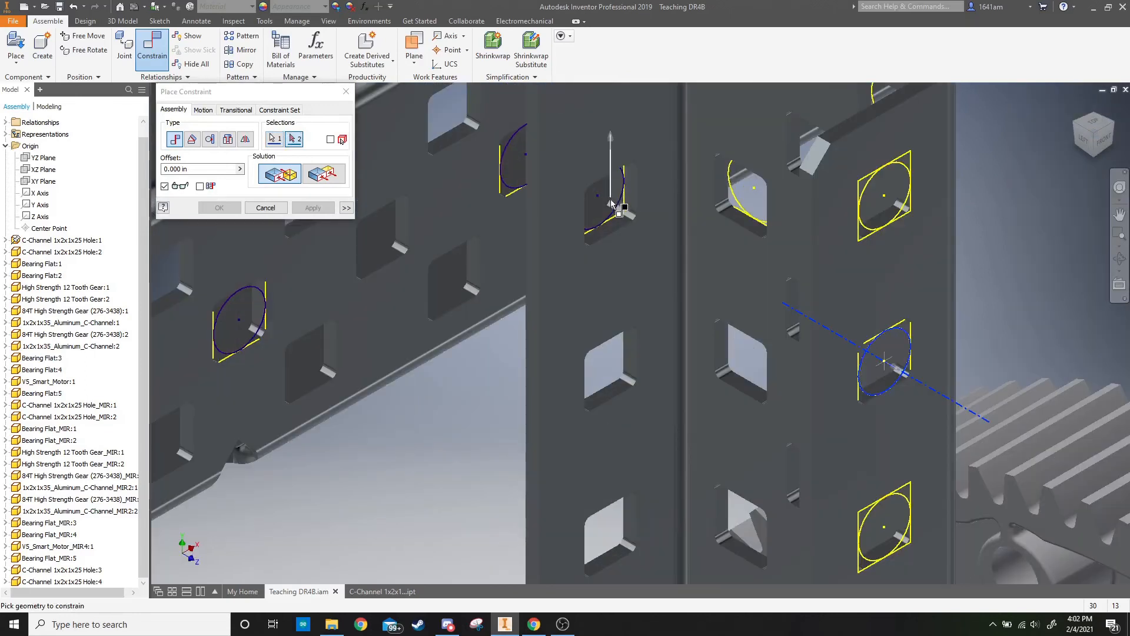
left_click(613, 215)
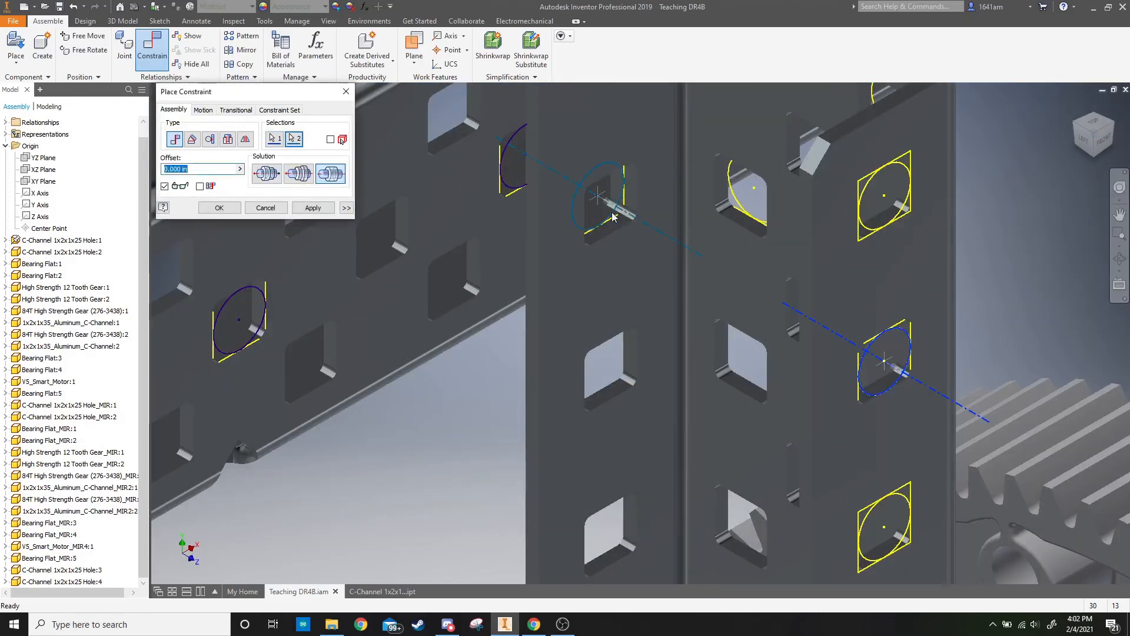
left_click(219, 207)
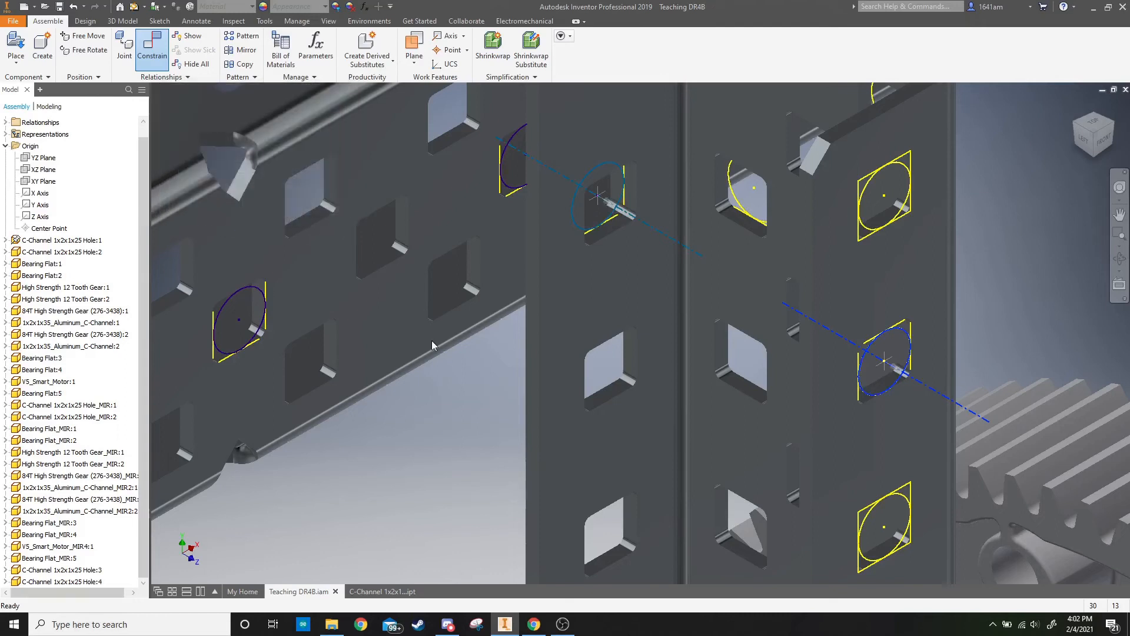
scroll(432, 340, "down", 5)
scroll(896, 194, "down", 3)
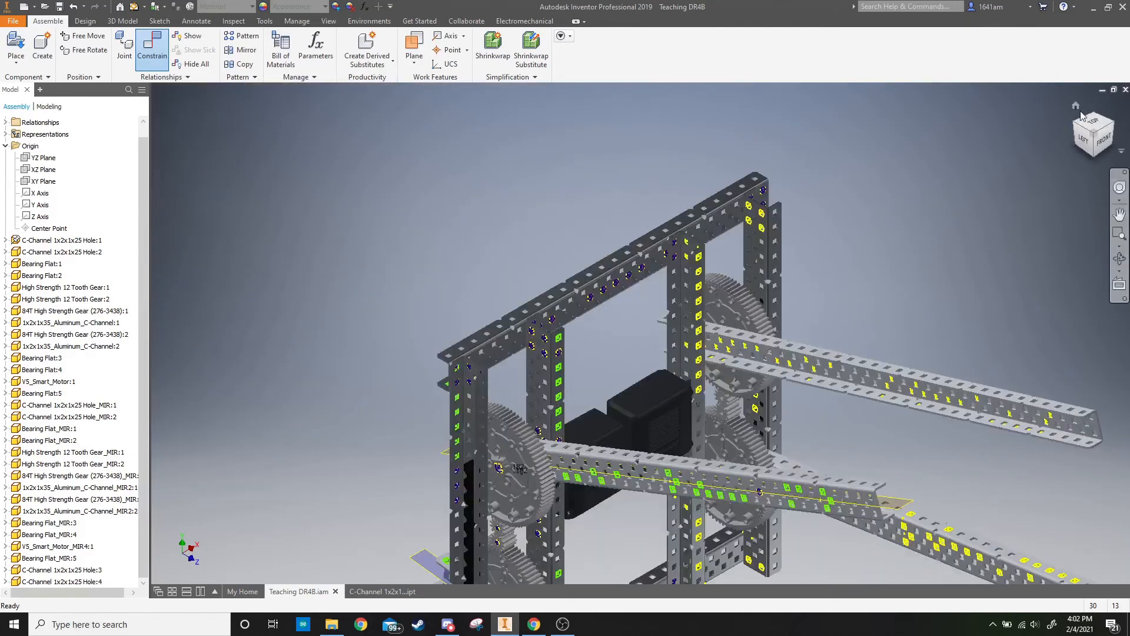
Step: Test the assembled frame by trying to move the tower channels and the upper cross channel
left_click_drag(1098, 132, 733, 266)
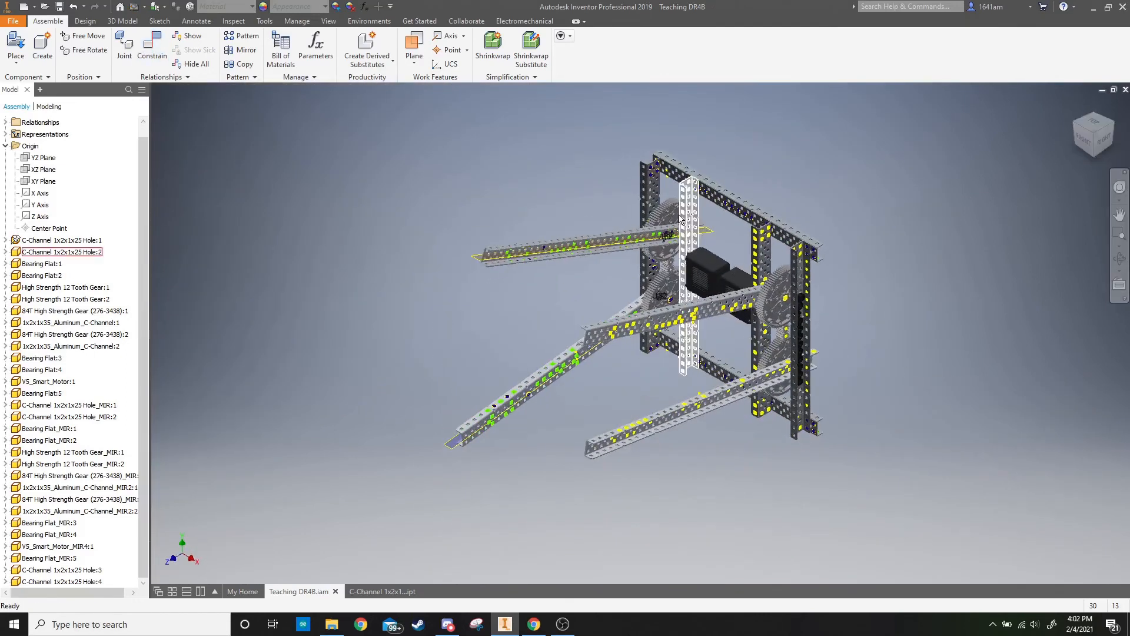
left_click(648, 195)
left_click(724, 196)
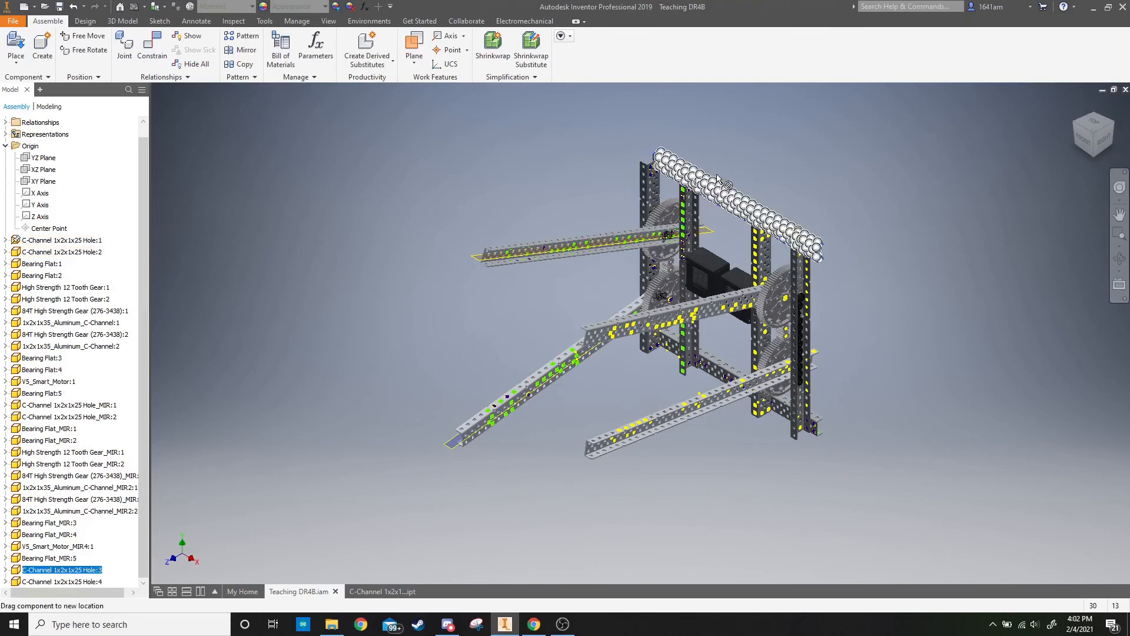
left_click(692, 240)
left_click_drag(693, 242, 696, 252)
left_click_drag(574, 272, 808, 283)
left_click_drag(779, 230, 776, 250)
Step: Swing the original and mirrored lift arms up and down about their gears, and view the lift from the right side
mouse_move(670, 317)
left_mouse_down()
mouse_move(673, 337)
mouse_move(665, 301)
left_mouse_up()
left_click_drag(552, 255, 556, 233)
mouse_move(559, 352)
left_mouse_down()
mouse_move(559, 319)
mouse_move(560, 366)
left_mouse_up()
left_click_drag(683, 412, 679, 490)
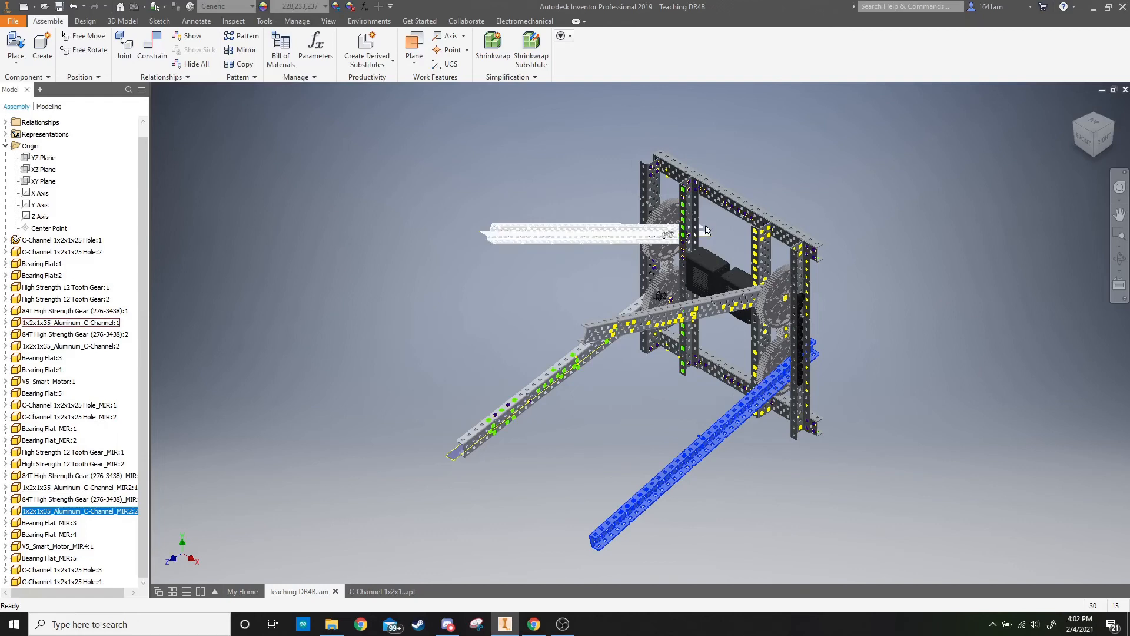
key("Escape")
left_click(1107, 142)
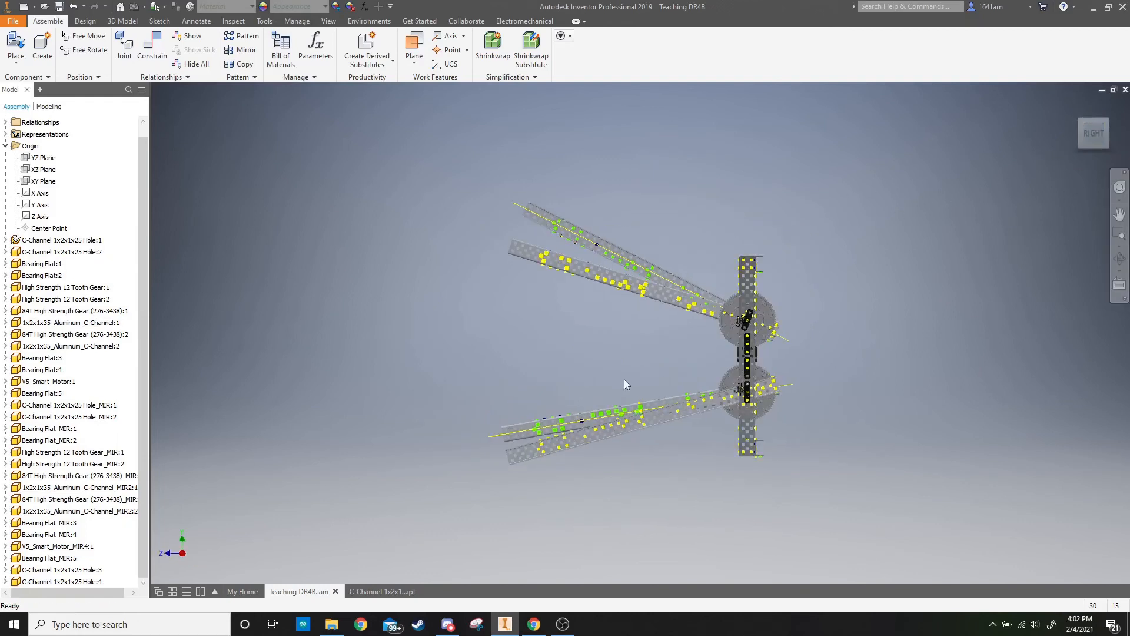
Step: Inspect the lift from the top-front edge view and swing the mirrored upper arm about its gear before returning to the home view
left_click(1076, 105)
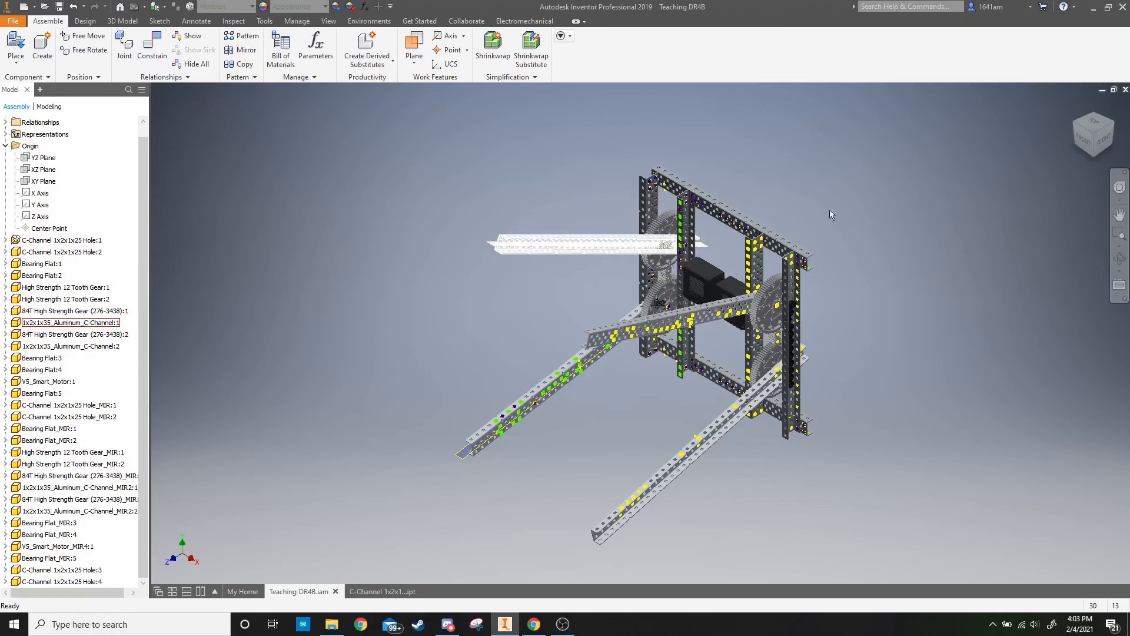
left_click(1083, 135)
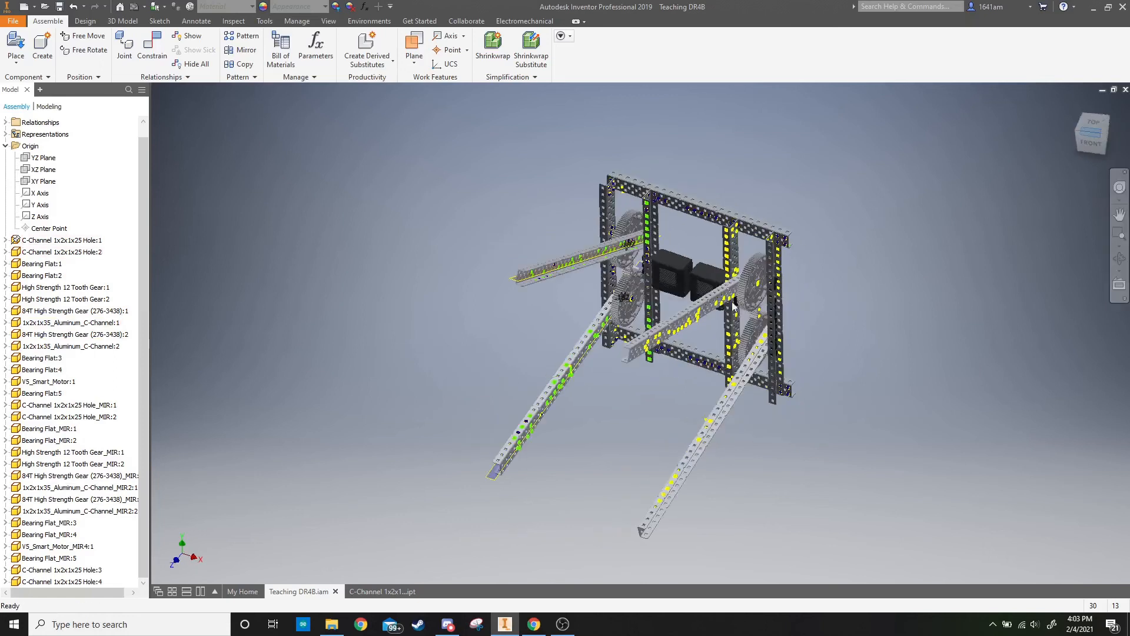
scroll(660, 296, "up", 5)
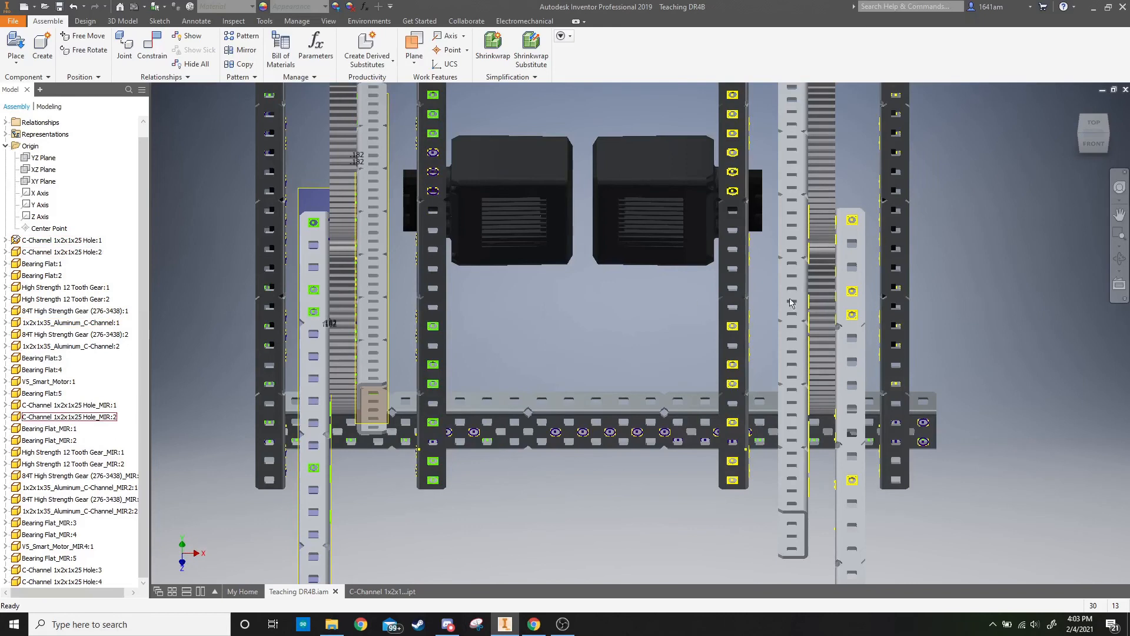
left_click_drag(808, 254, 808, 241)
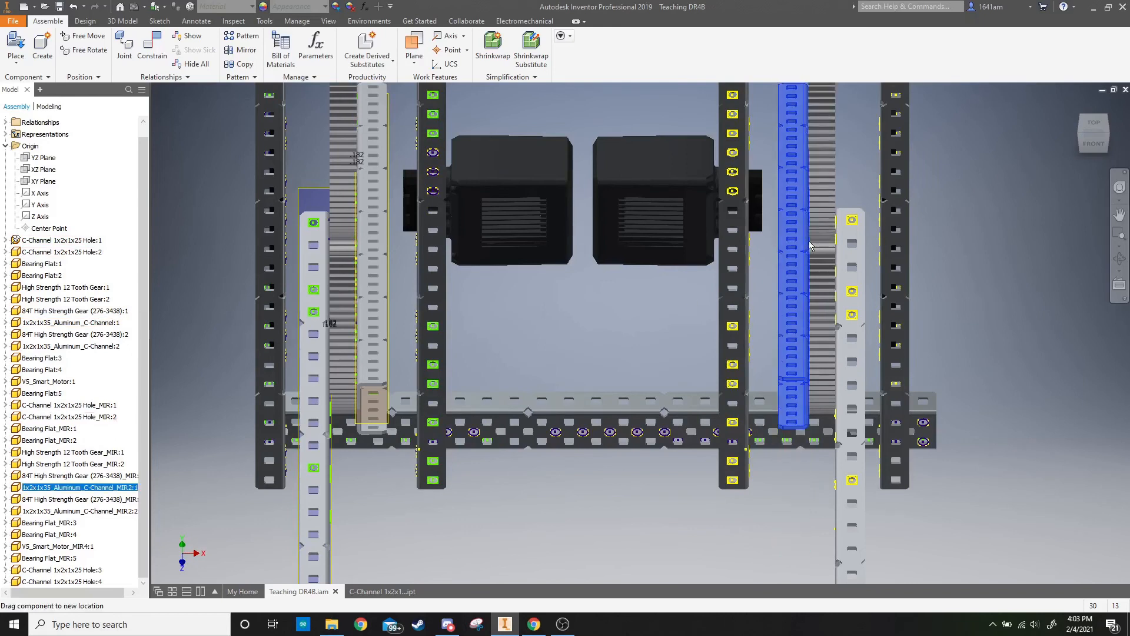
left_click(1040, 129)
left_click(1077, 106)
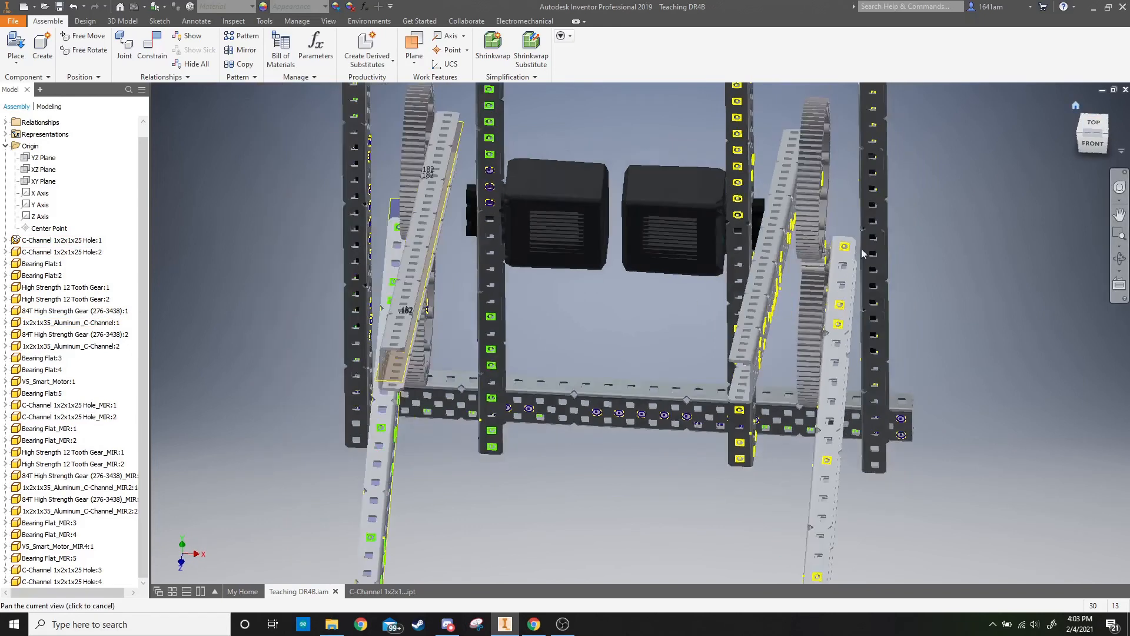
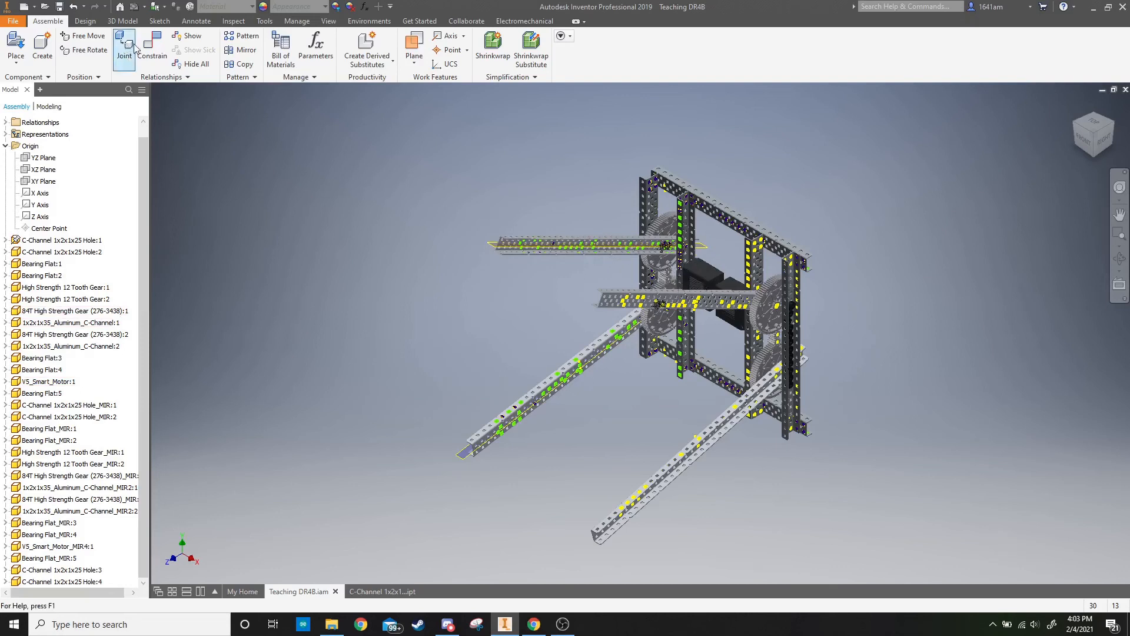
Step: Constrain the top flange faces of the original and mirrored upper arms with a zero-offset Mate using the Flush solution
left_click(152, 52)
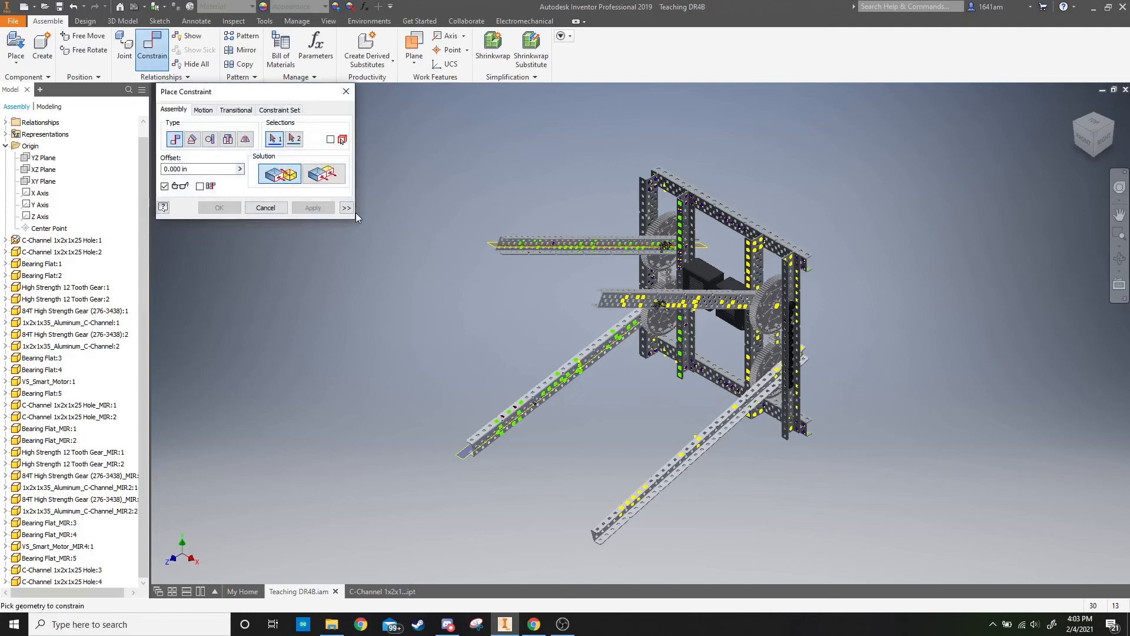
scroll(623, 253, "down", 5)
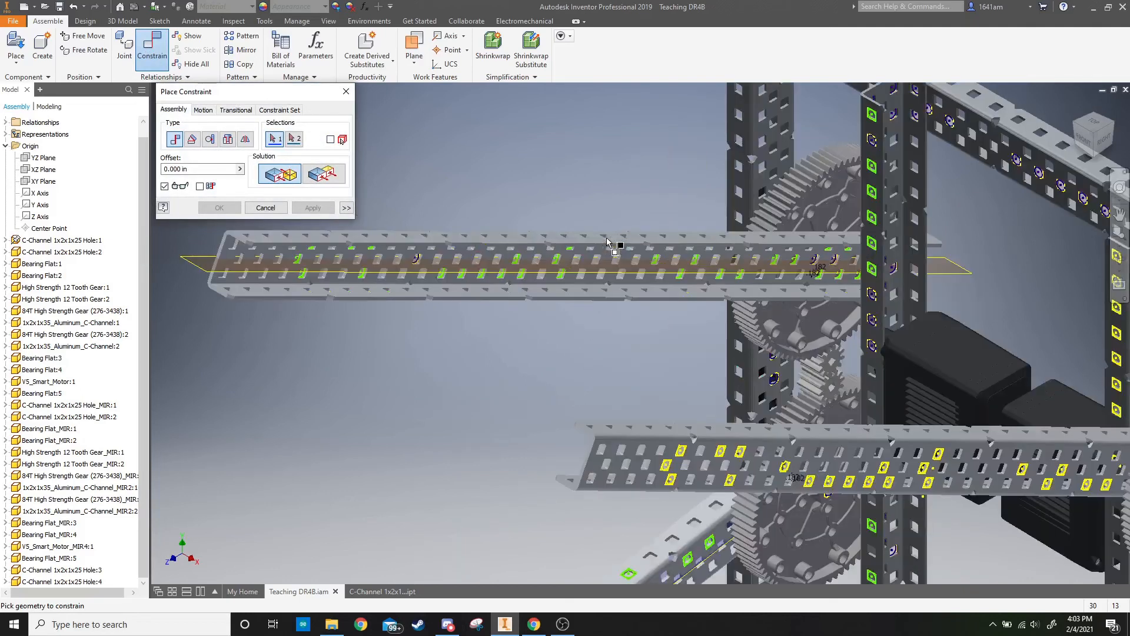
left_click(563, 243)
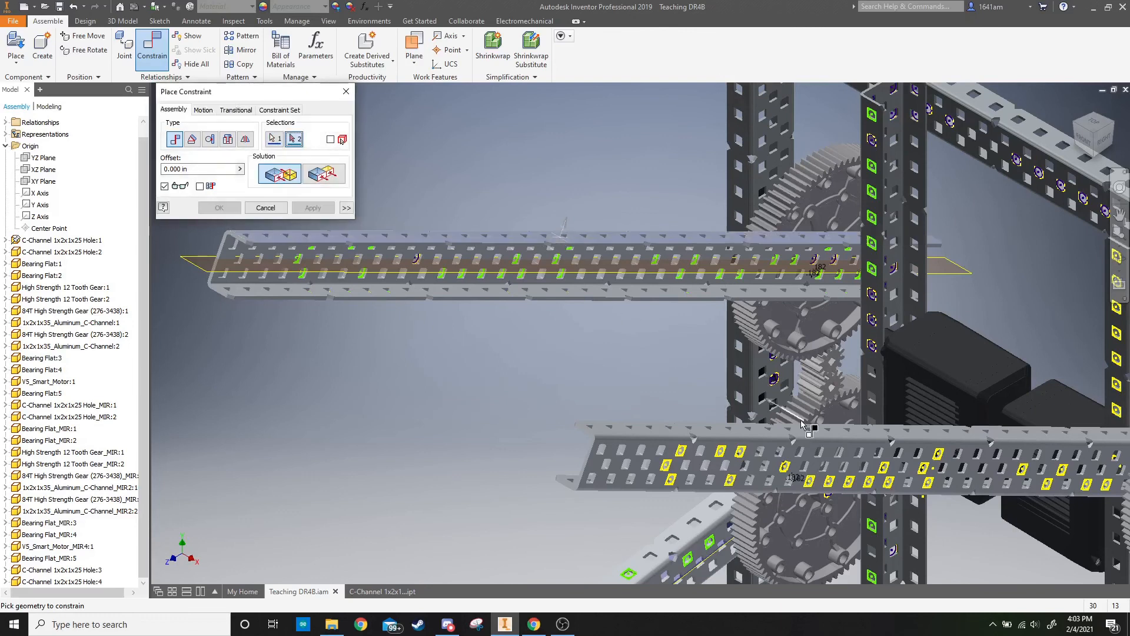
left_click(822, 433)
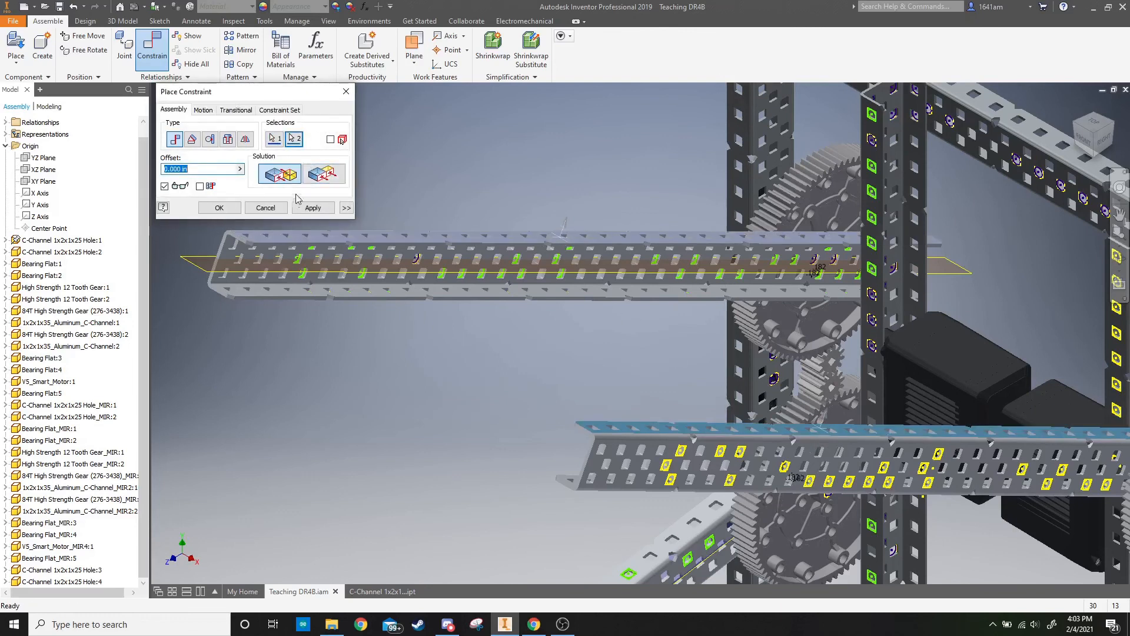
left_click(328, 179)
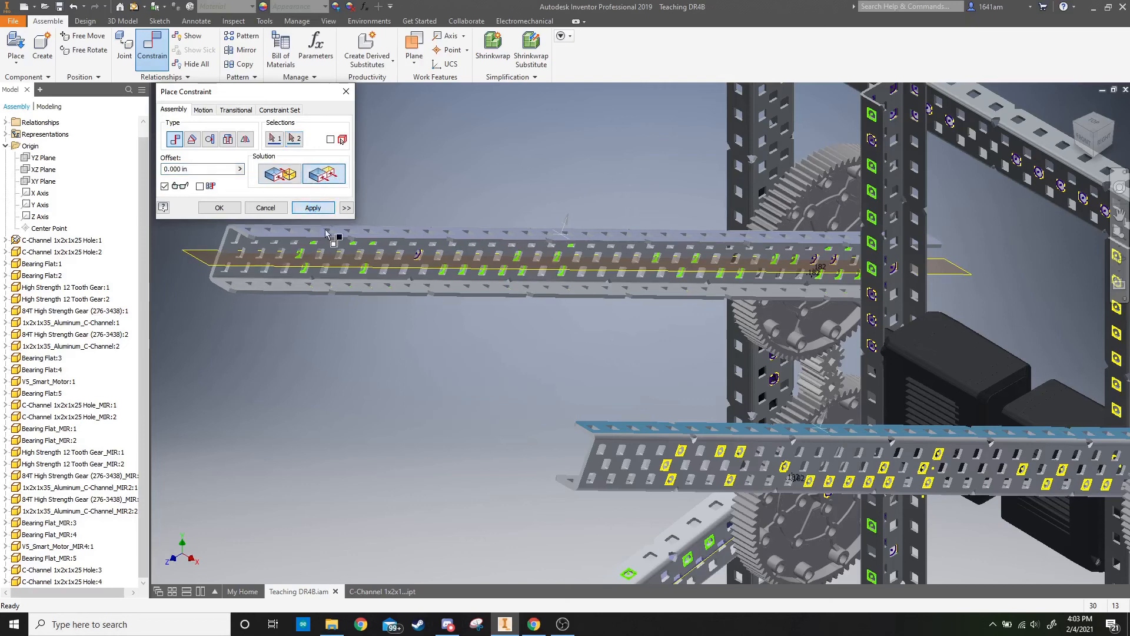
left_click(318, 209)
Step: Constrain the top flange faces of the original and mirrored lower arms flush with zero offset, and finish placing constraints
scroll(386, 359, "up", 4)
scroll(386, 406, "down", 5)
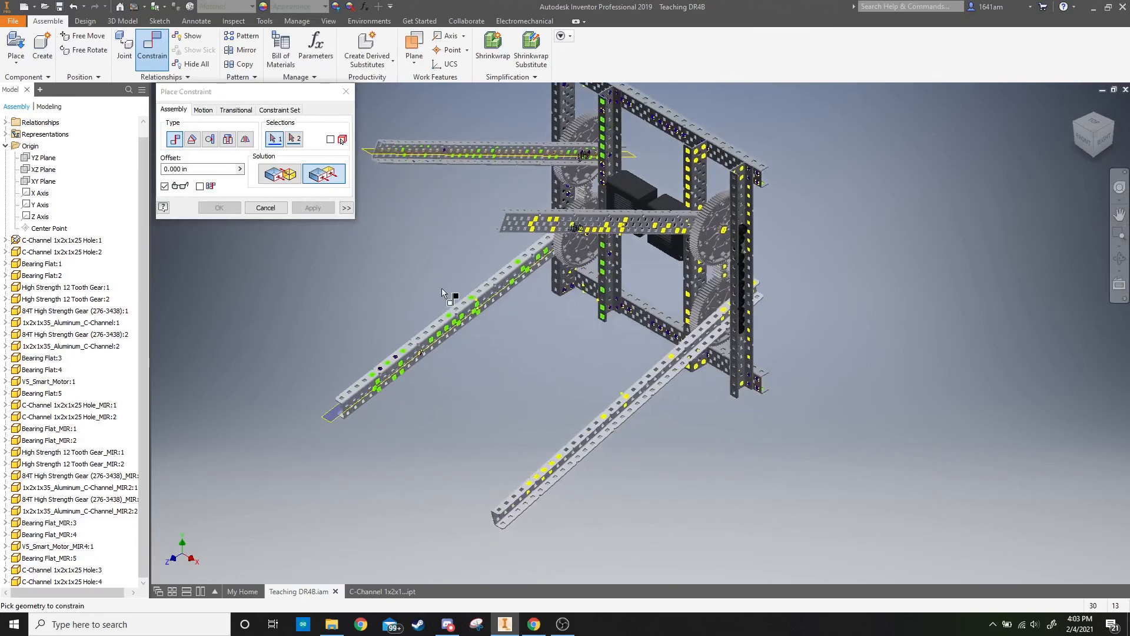
left_click(453, 348)
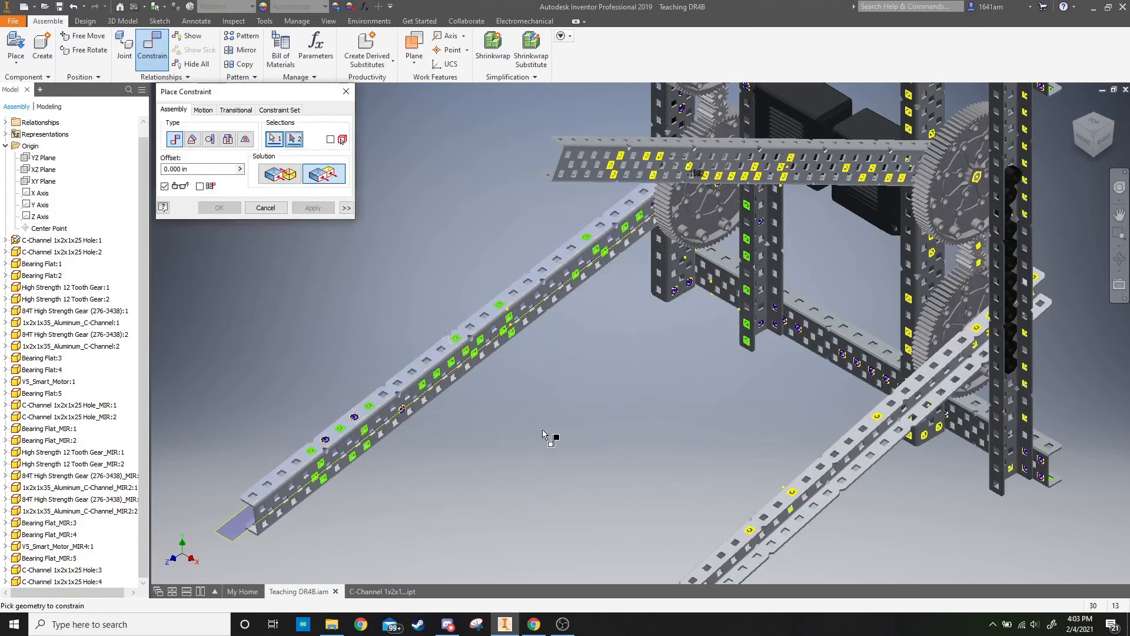
scroll(505, 320, "up", 3)
scroll(723, 410, "down", 3)
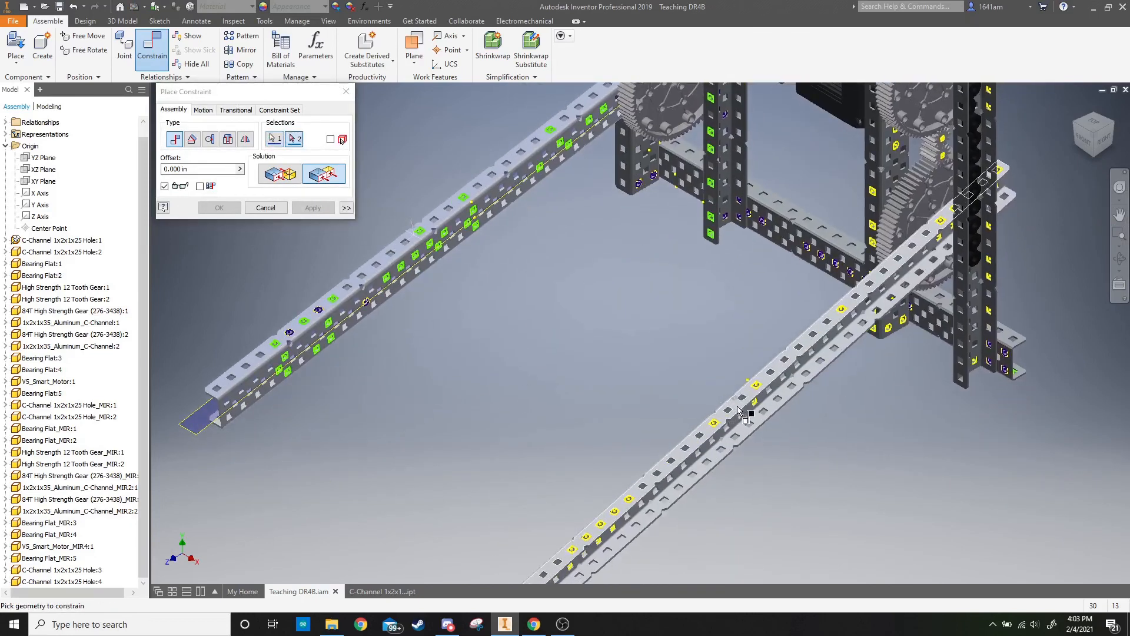
left_click(737, 405)
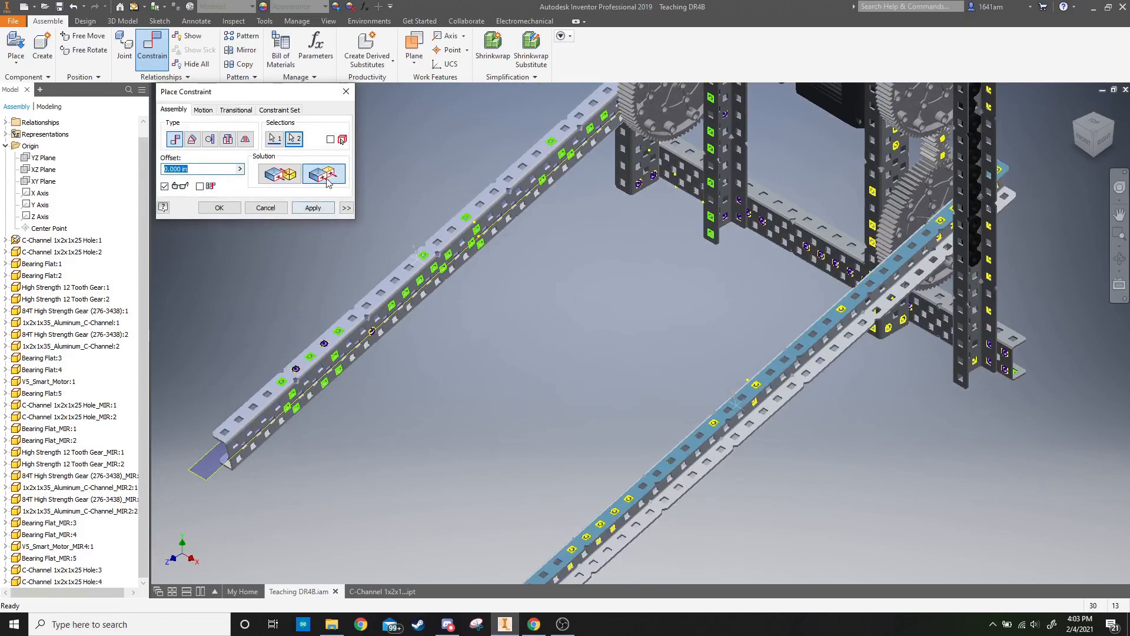
left_click(223, 208)
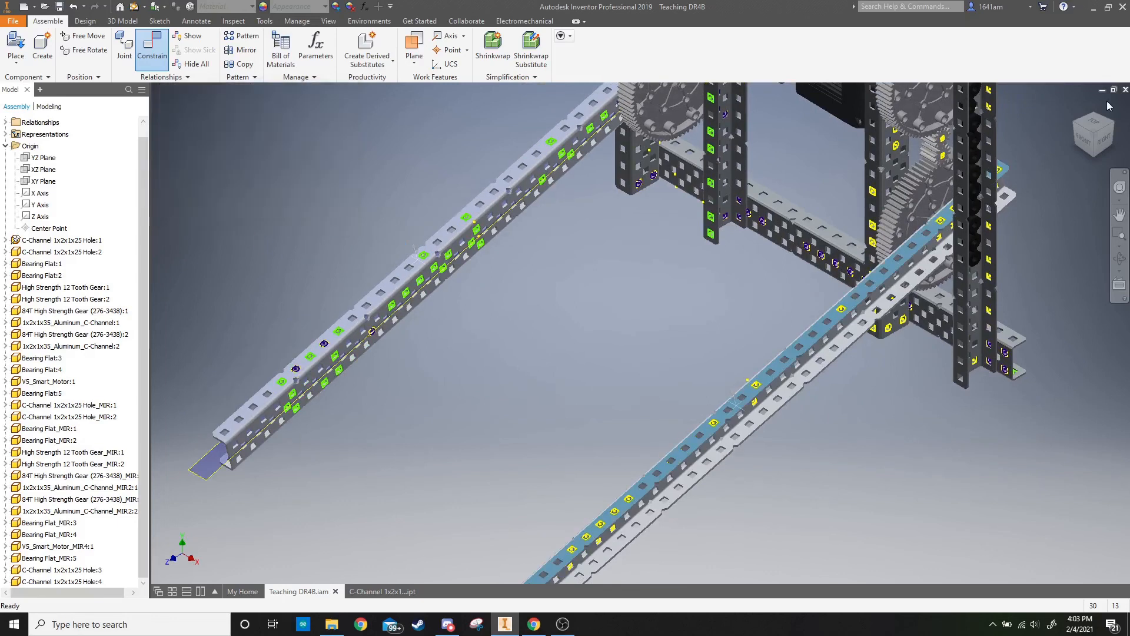
Step: View the lift from the right side and swing the paired upper and lower arms about their gears until they cross
left_click(1108, 146)
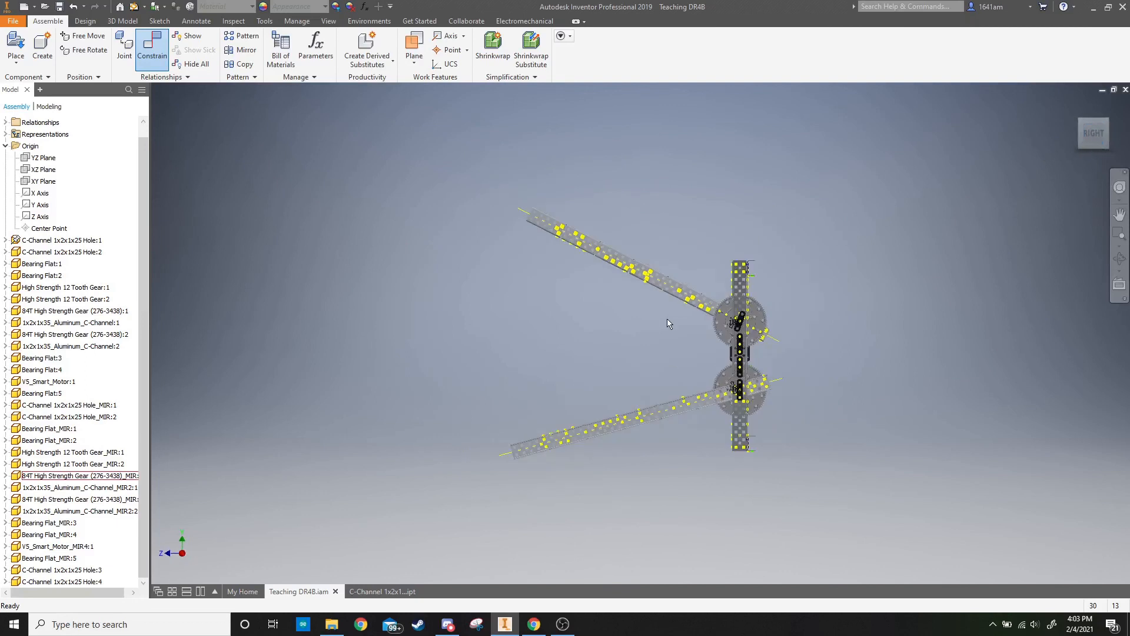
mouse_move(601, 258)
left_mouse_down()
mouse_move(586, 253)
mouse_move(574, 290)
mouse_move(585, 255)
left_mouse_up()
left_click_drag(576, 428, 559, 368)
left_click_drag(547, 237, 578, 306)
mouse_move(564, 383)
left_mouse_down()
mouse_move(578, 450)
mouse_move(581, 386)
left_mouse_up()
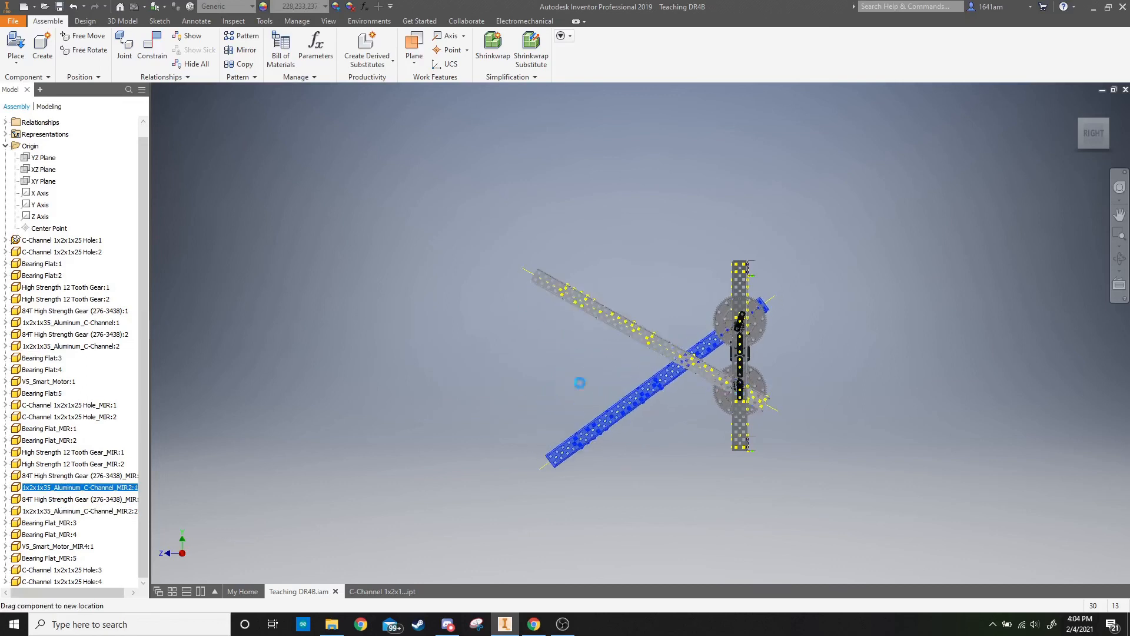
left_click_drag(551, 285, 479, 314)
left_click(554, 341)
key("F2")
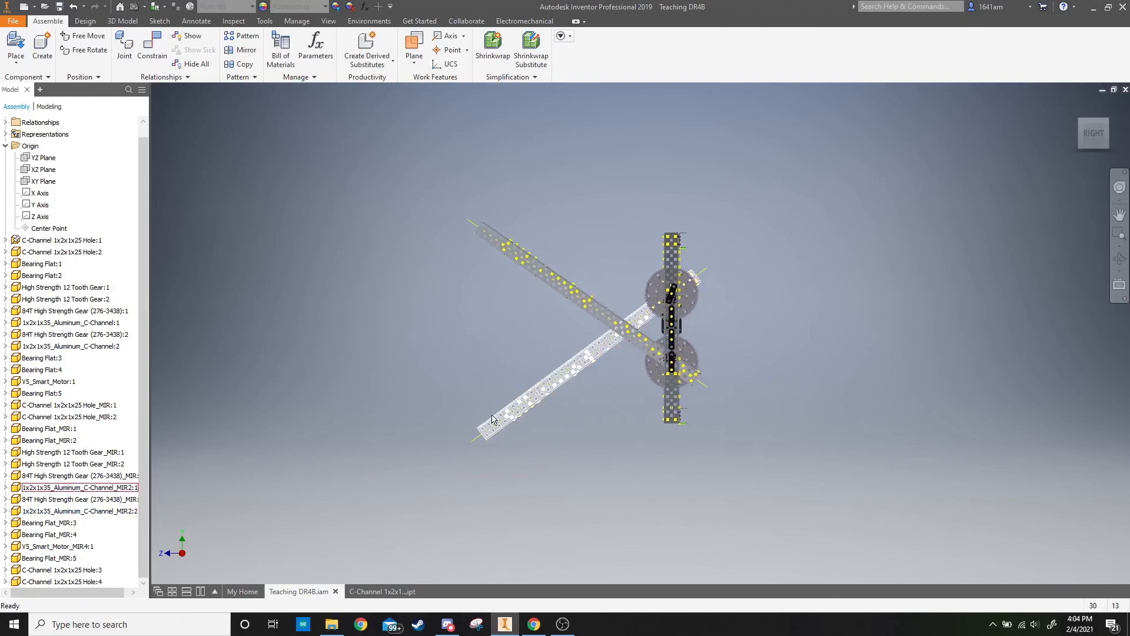
left_click(482, 228)
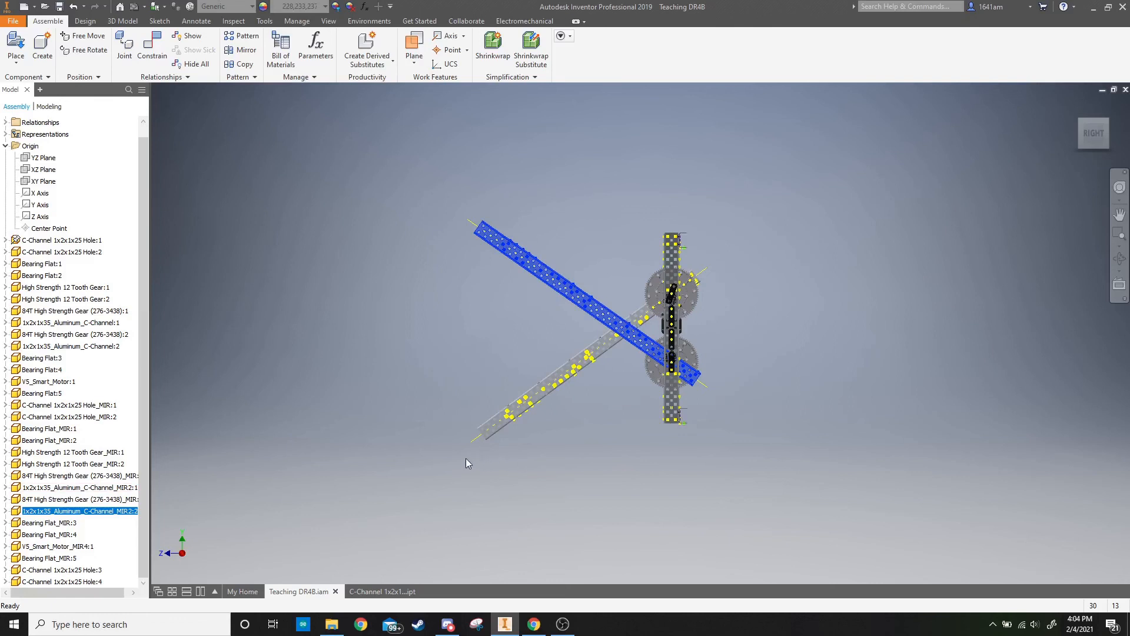
left_click_drag(447, 443, 782, 523)
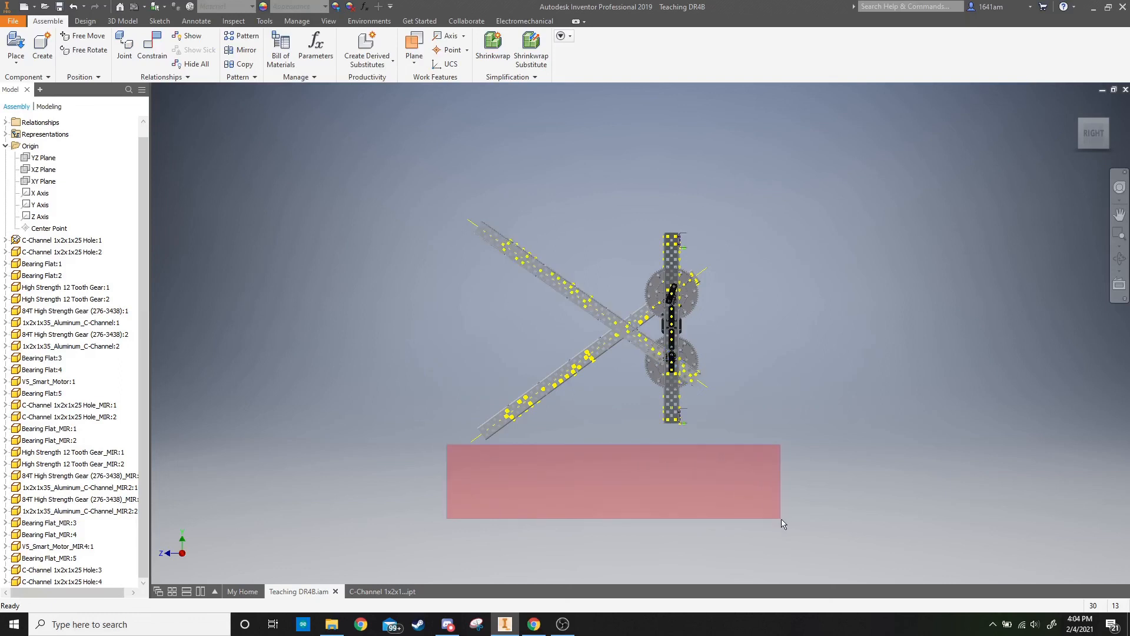
left_click_drag(782, 523, 780, 523)
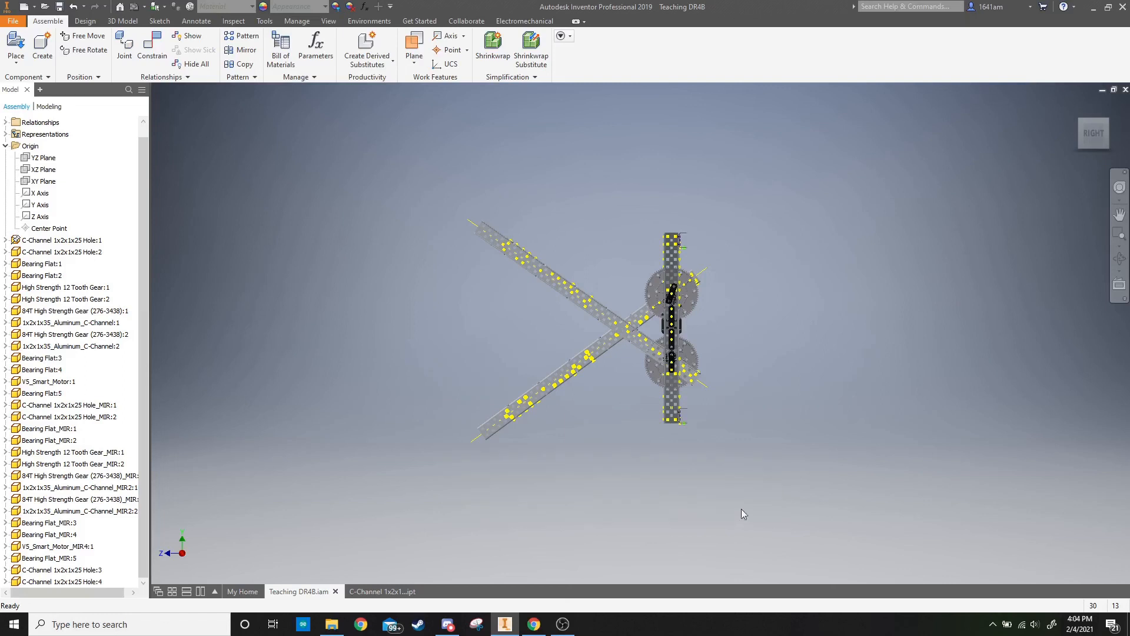
left_click_drag(467, 449, 486, 241)
Step: Swing the lower arm pair steeply down and the upper arm pair up to check the lift's spread position
left_click(486, 245)
middle_click_drag(559, 191, 557, 263)
left_click_drag(563, 442, 477, 417)
middle_click_drag(477, 417, 463, 318)
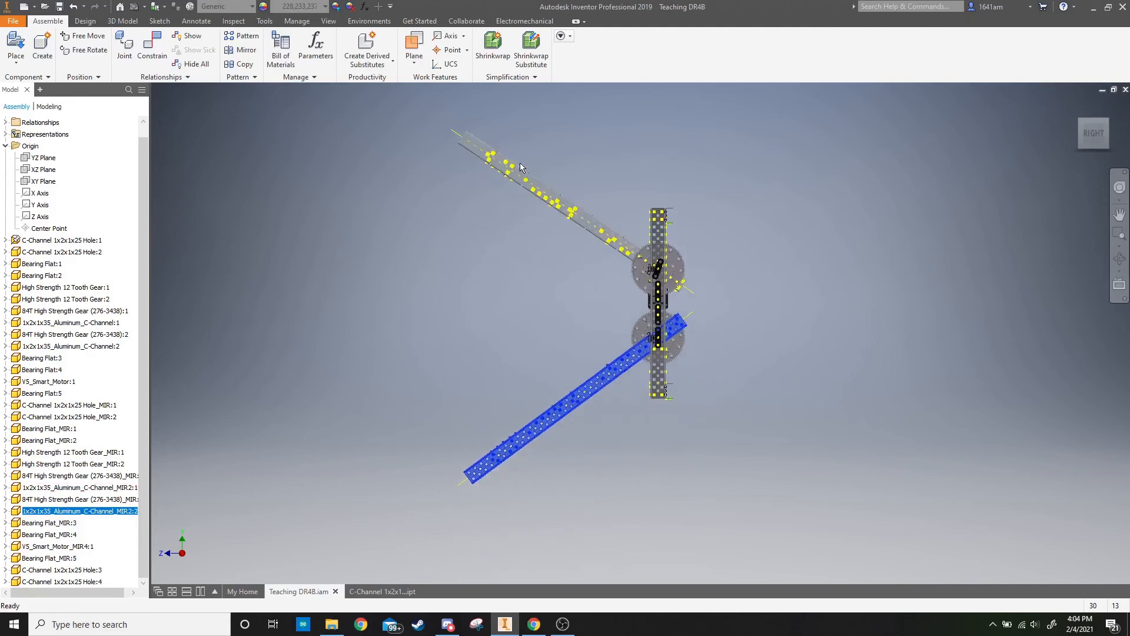
left_click_drag(520, 176, 548, 159)
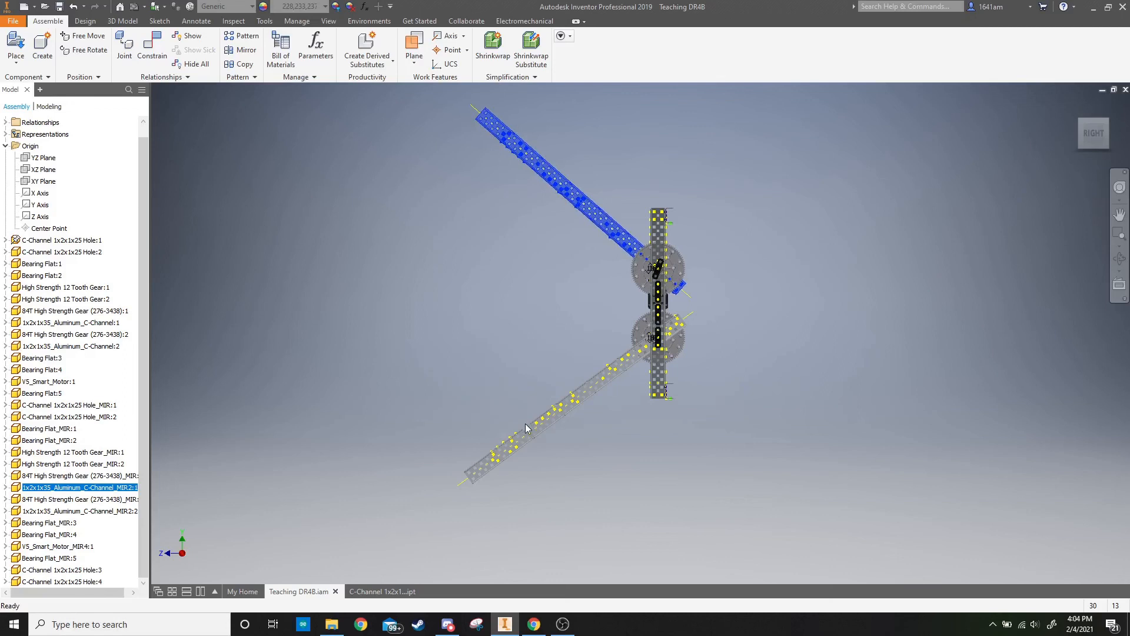
left_click_drag(533, 439, 538, 465)
middle_click_drag(464, 393, 421, 224)
left_click_drag(465, 369, 503, 550)
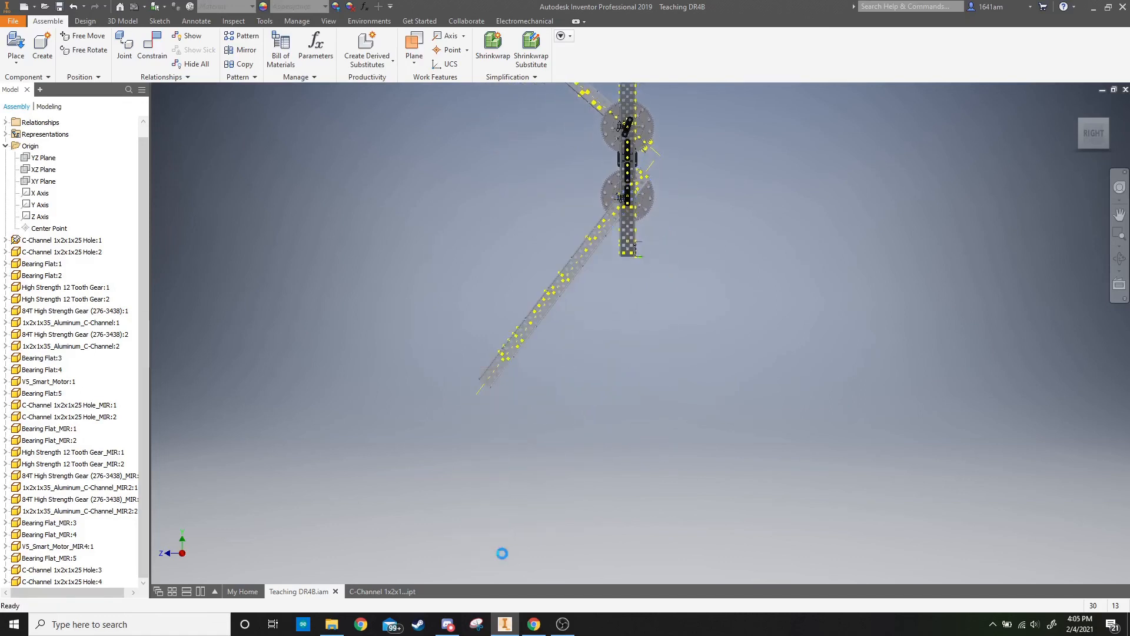
middle_click_drag(530, 454, 517, 412)
left_click_drag(418, 461, 693, 532)
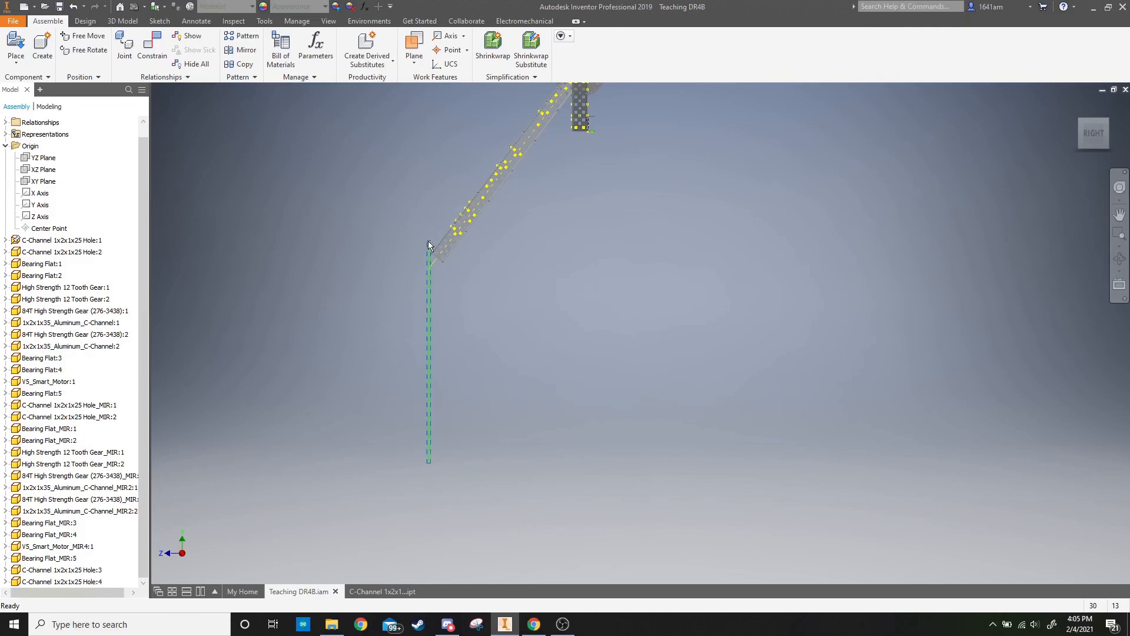
left_click_drag(428, 246, 452, 248)
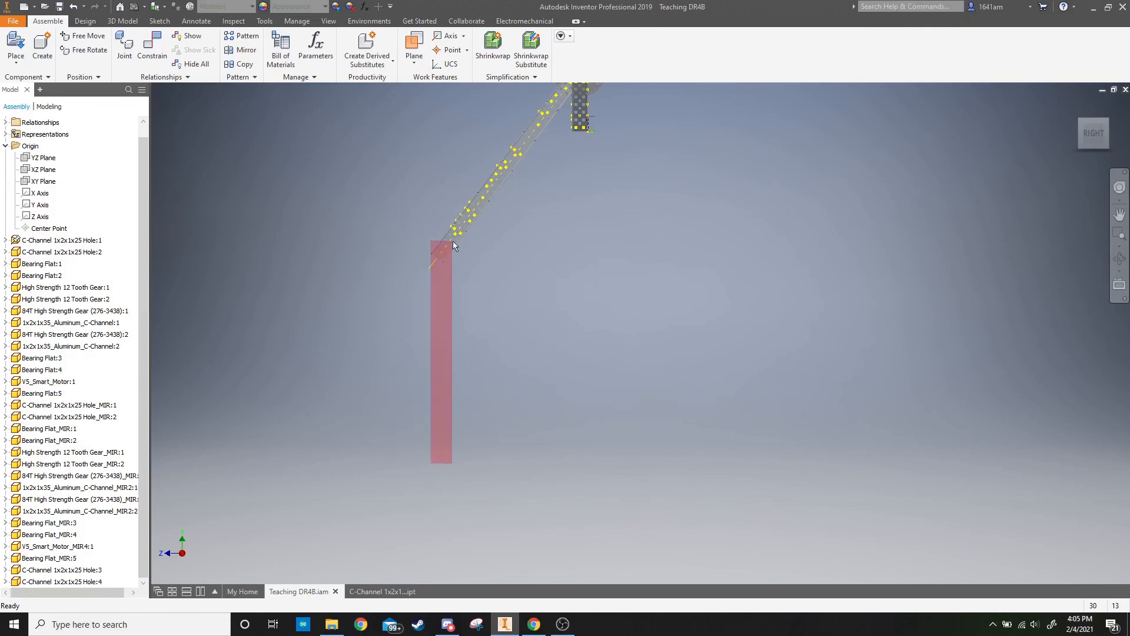
left_click_drag(453, 242, 452, 240)
middle_click_drag(457, 217, 520, 473)
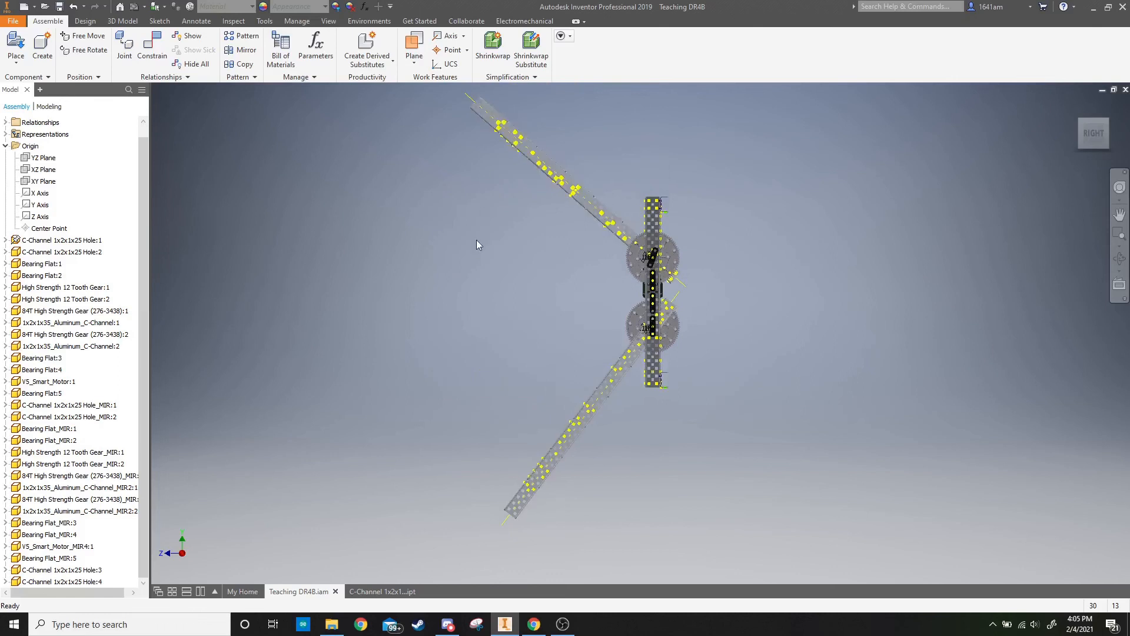
Step: Swing the lower arm pair up and the upper arm pair down until the two pairs cross in the side view
left_click(568, 439)
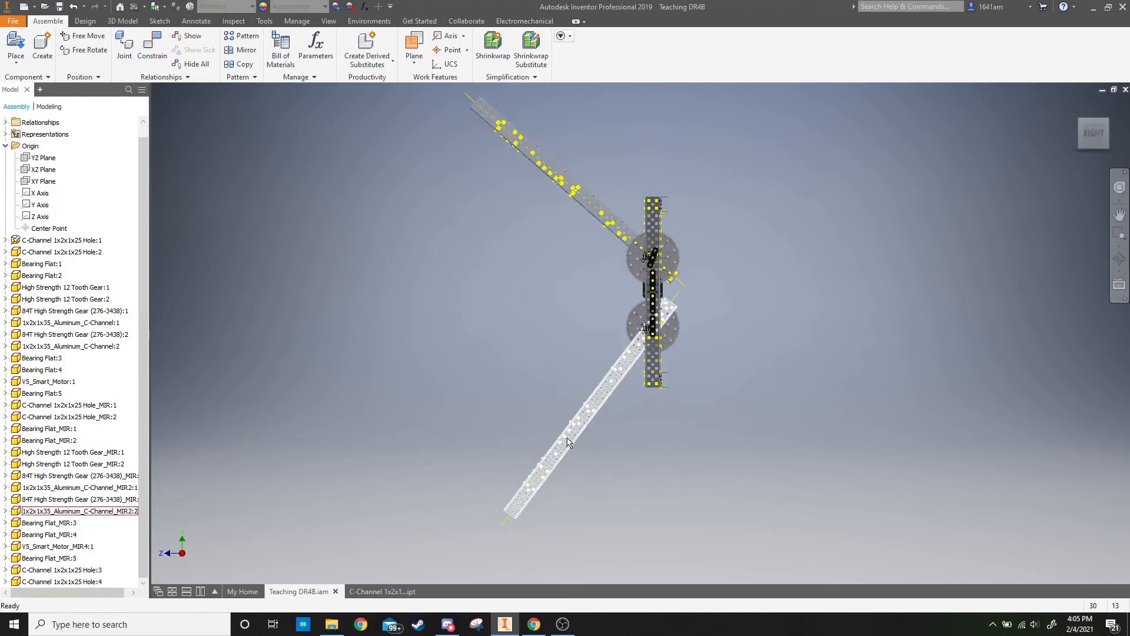
left_click_drag(493, 321, 480, 259)
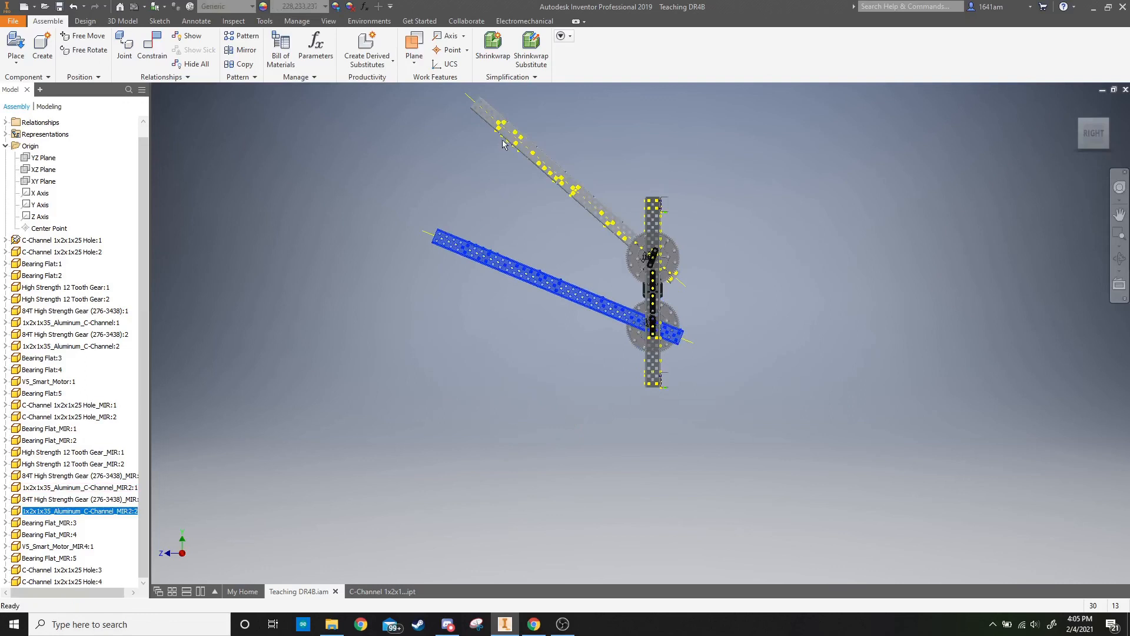
left_click(503, 135)
left_click_drag(502, 135, 471, 321)
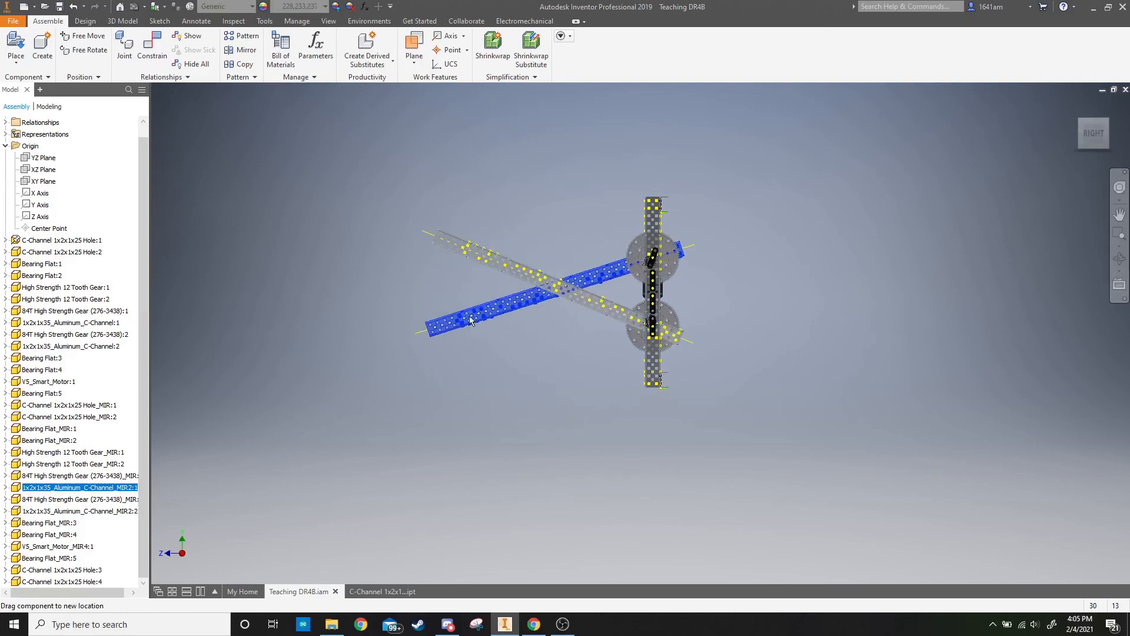
left_click(572, 628)
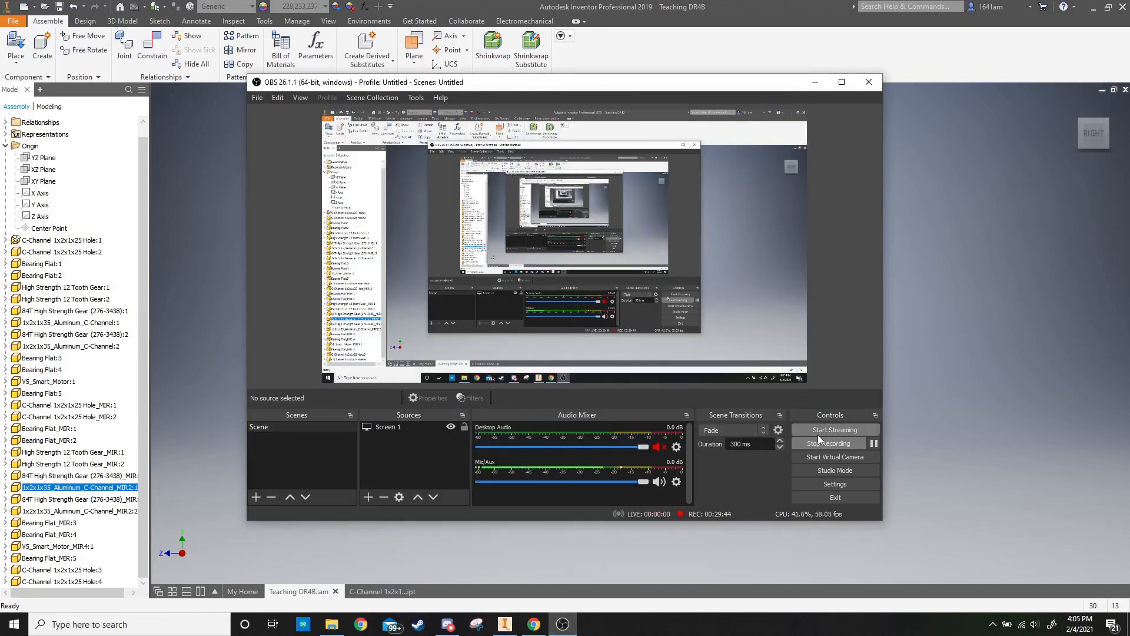